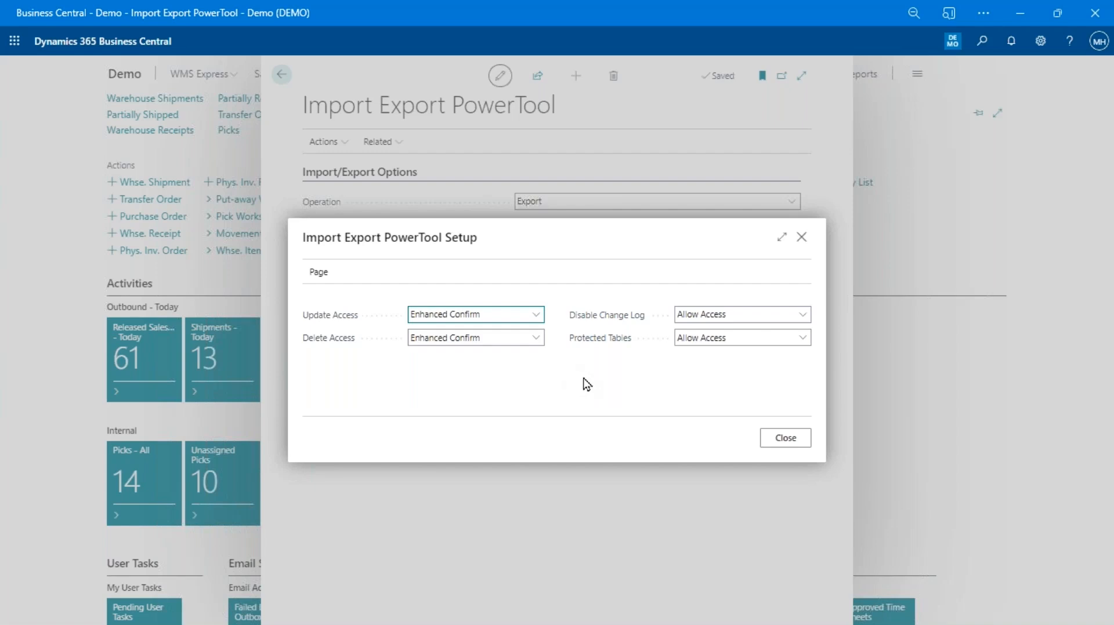
key("alt+q")
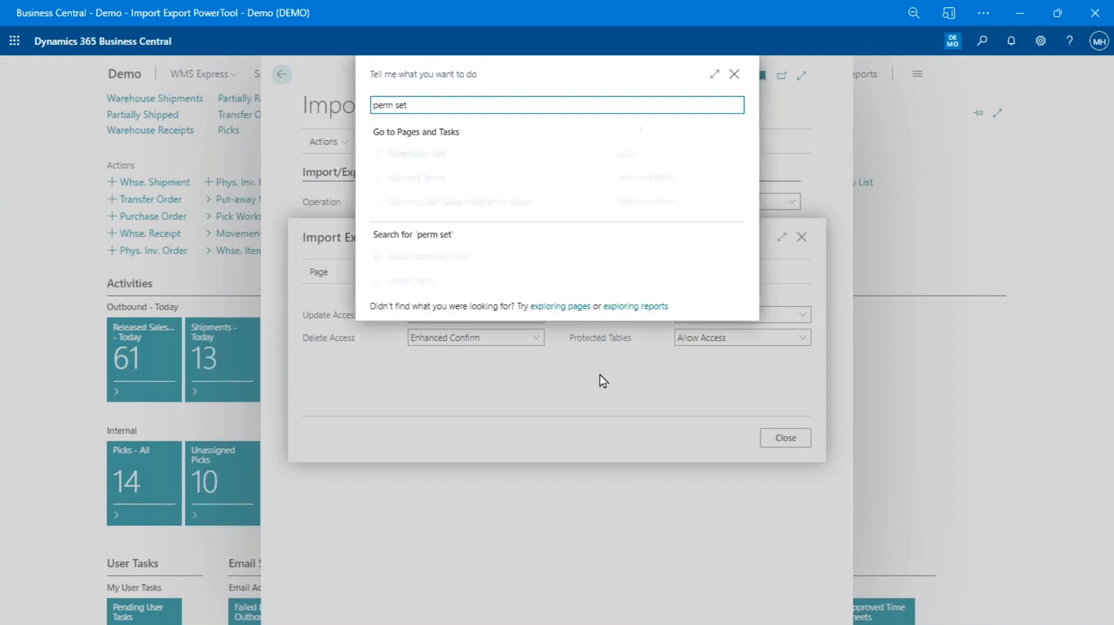
key("Return")
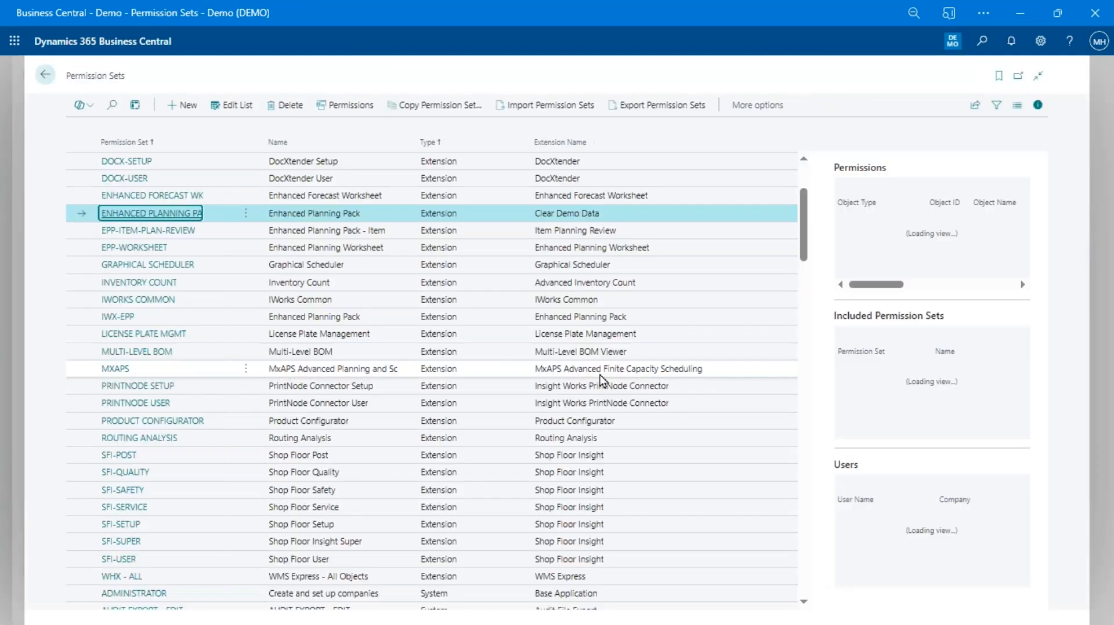
type("iept")
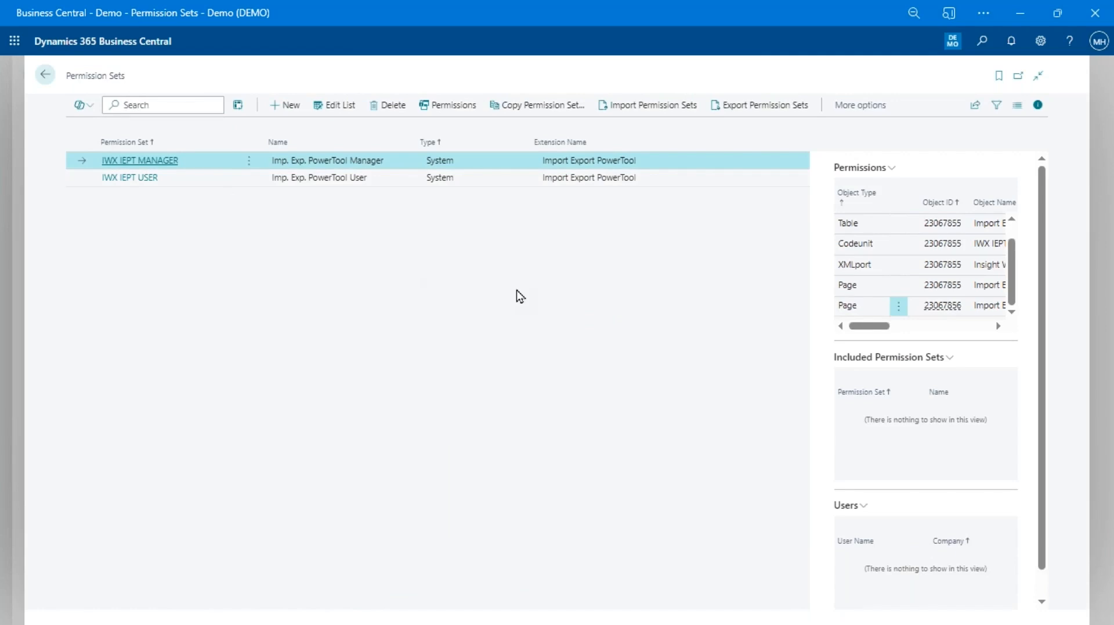
key("Escape")
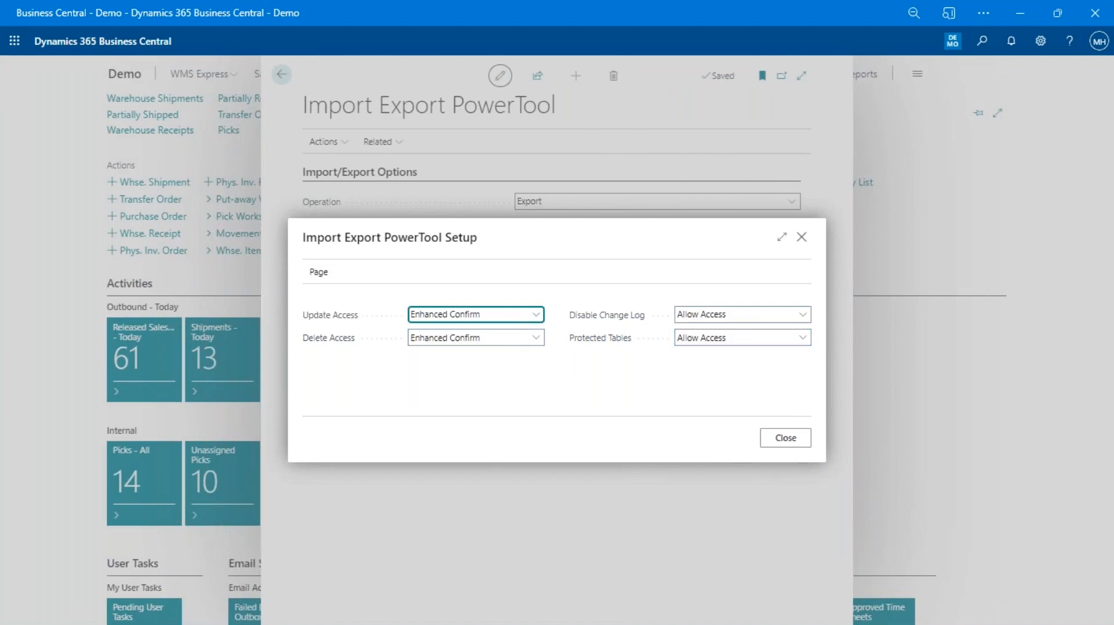
mouse_move(602, 344)
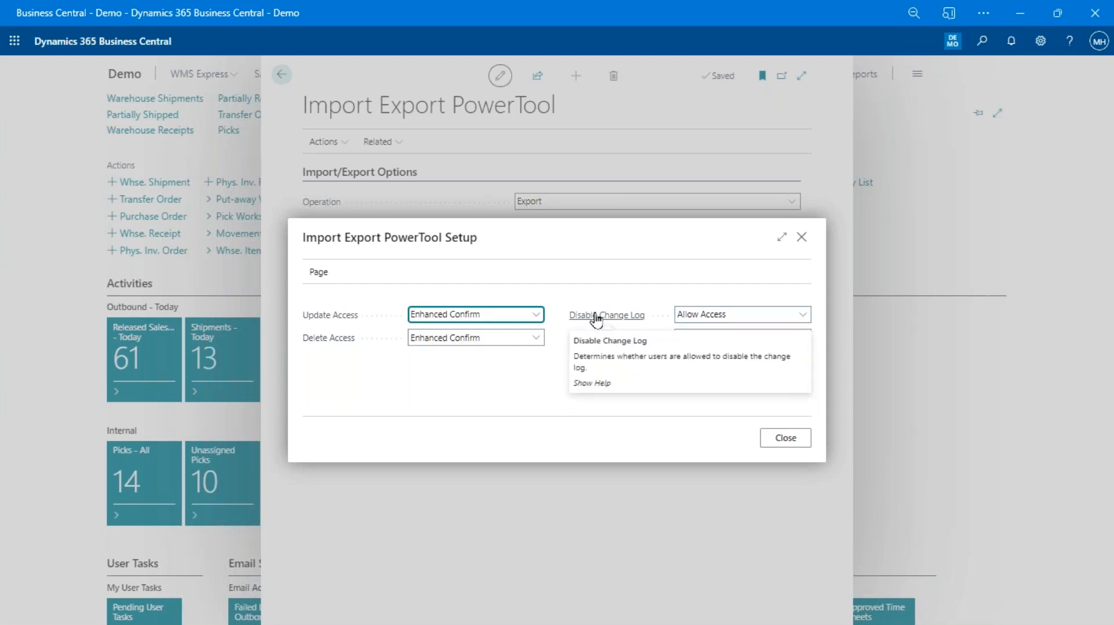
left_click(533, 315)
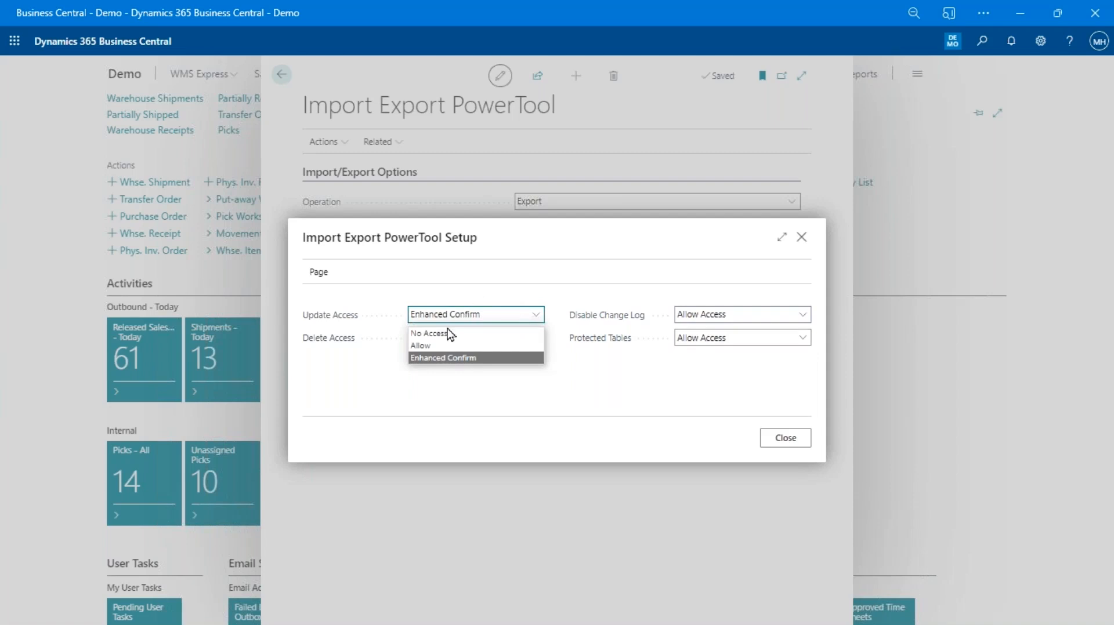
left_click(438, 388)
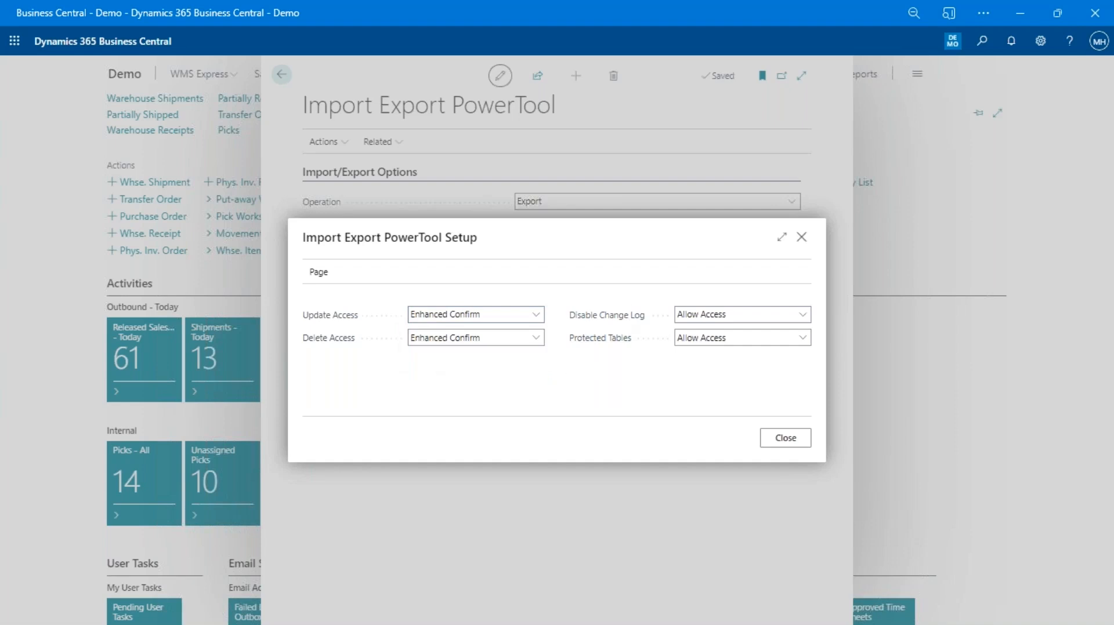
Close the PowerTool setup and keep Export as the operation
left_click(775, 443)
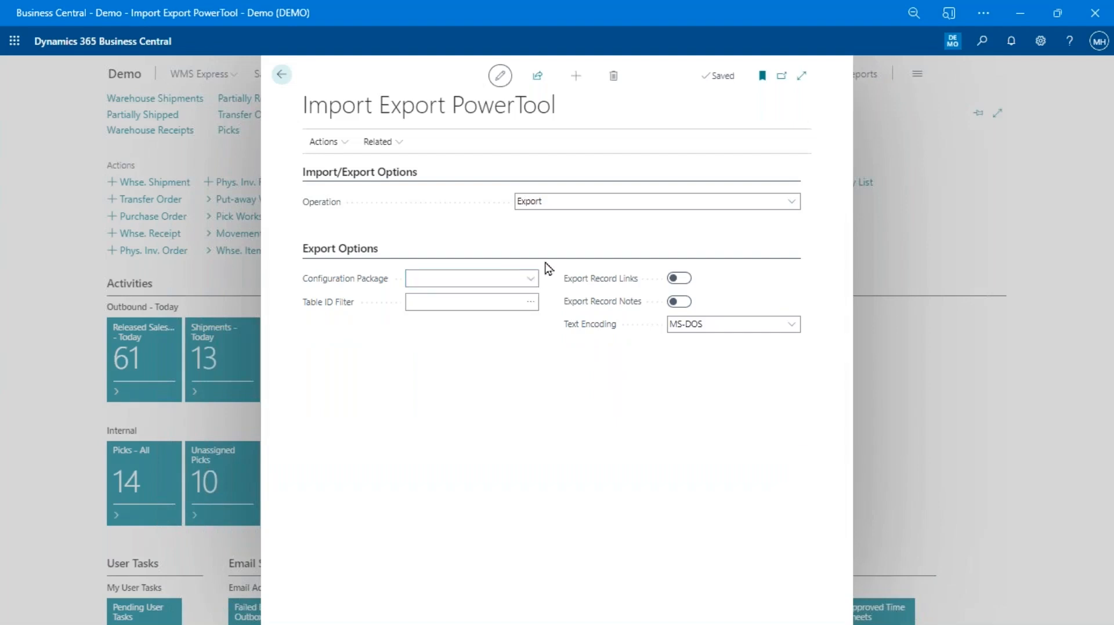
left_click(445, 296)
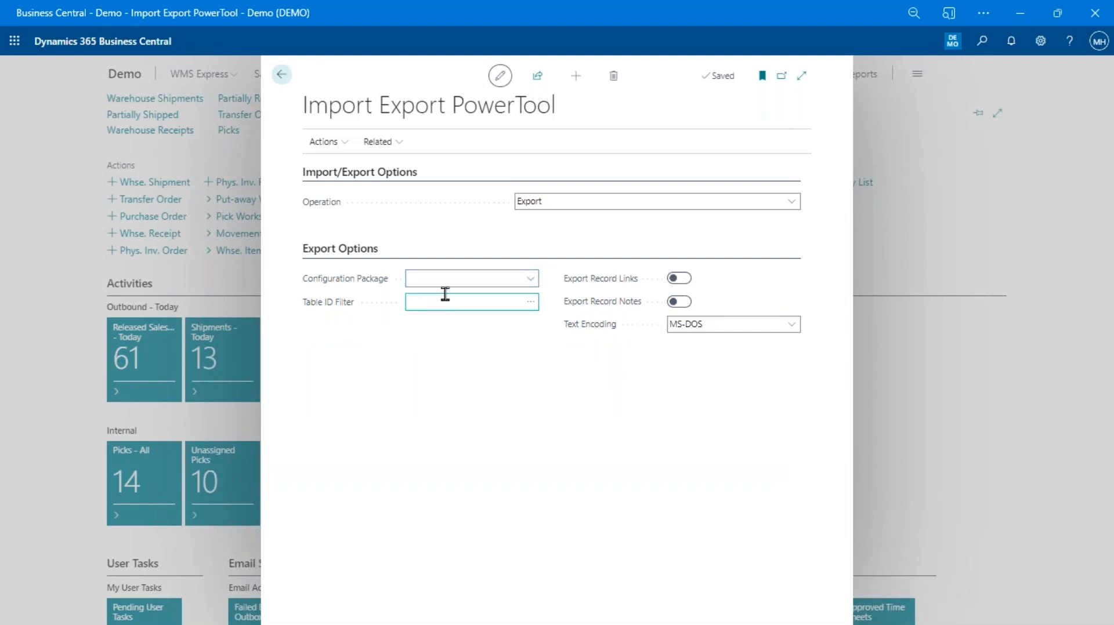
left_click(605, 206)
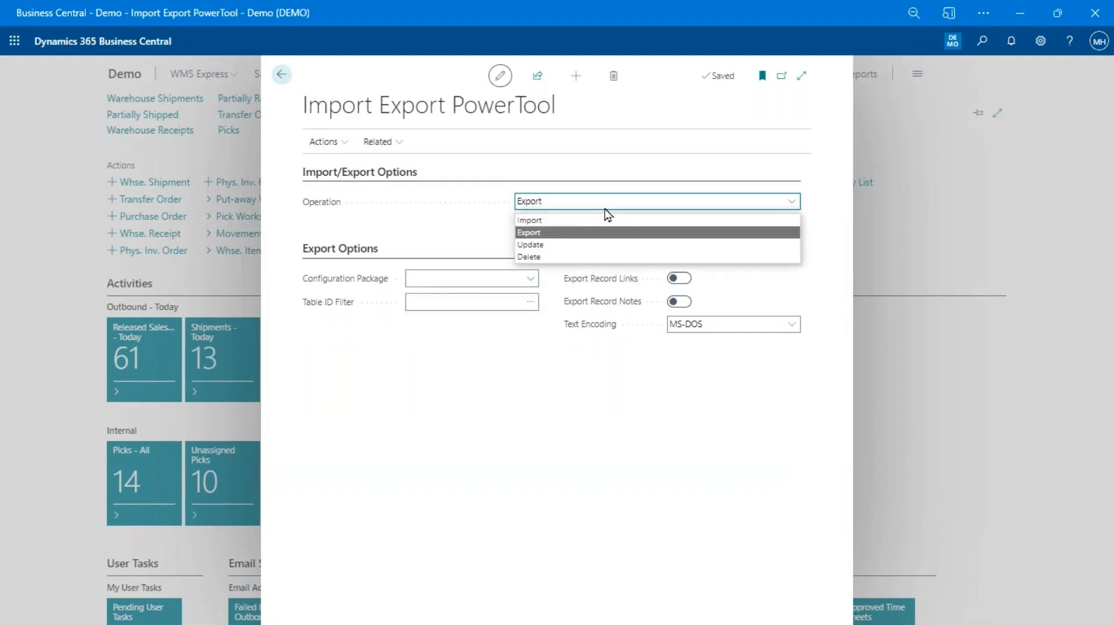
left_click(558, 235)
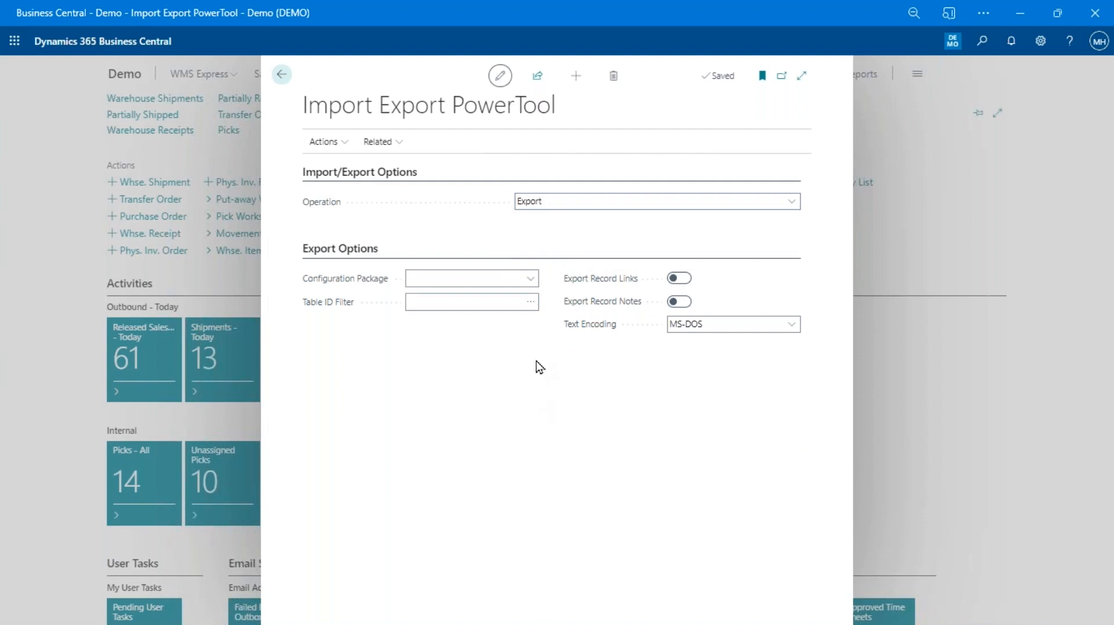
Choose the CA.ENC.EXTENDED configuration package and open its package card
left_click(491, 302)
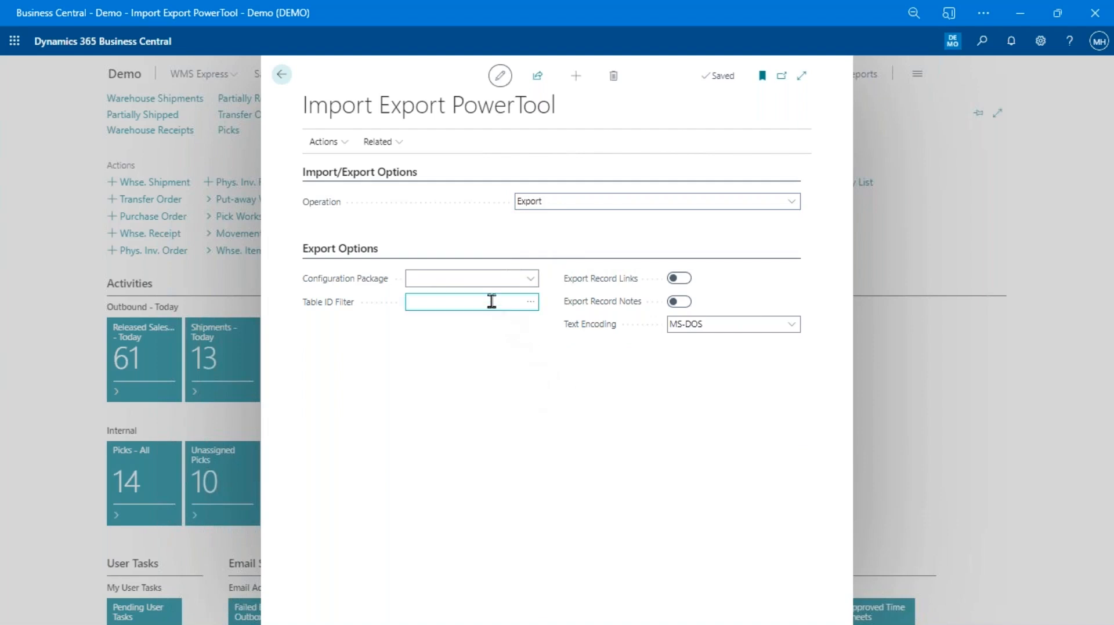
left_click(483, 278)
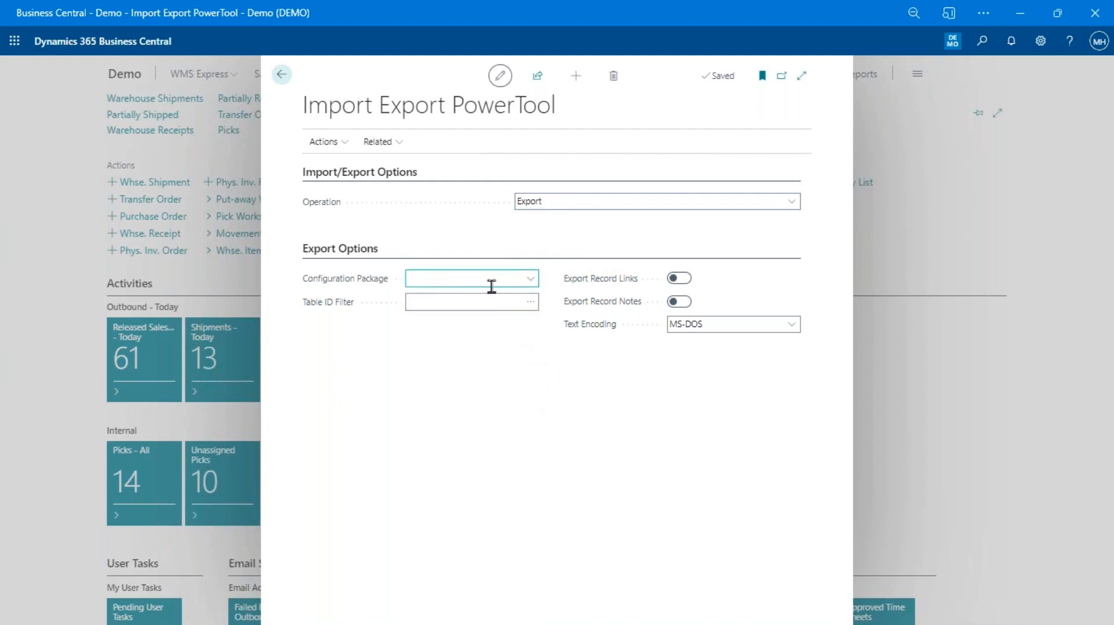
left_click(528, 283)
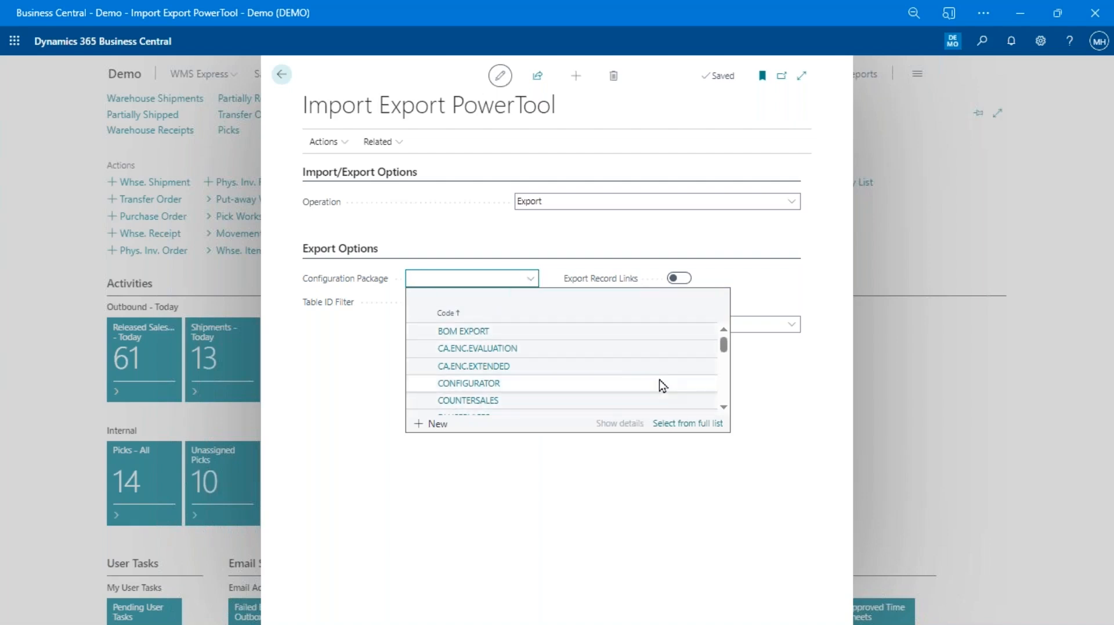
key("Down")
key("Down")
key("Down")
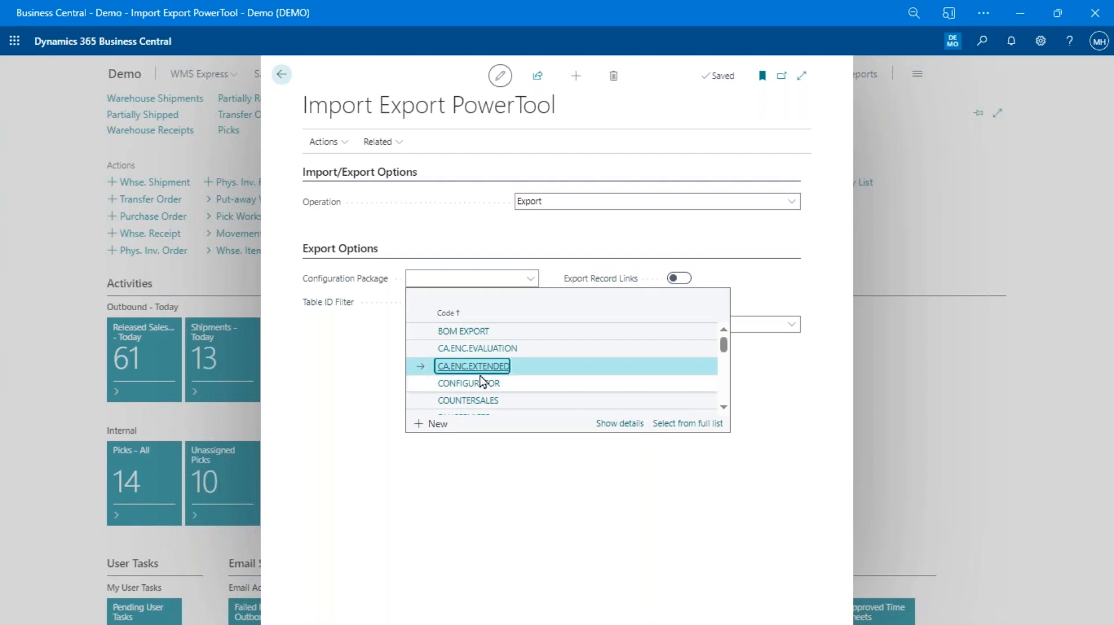
left_click(626, 424)
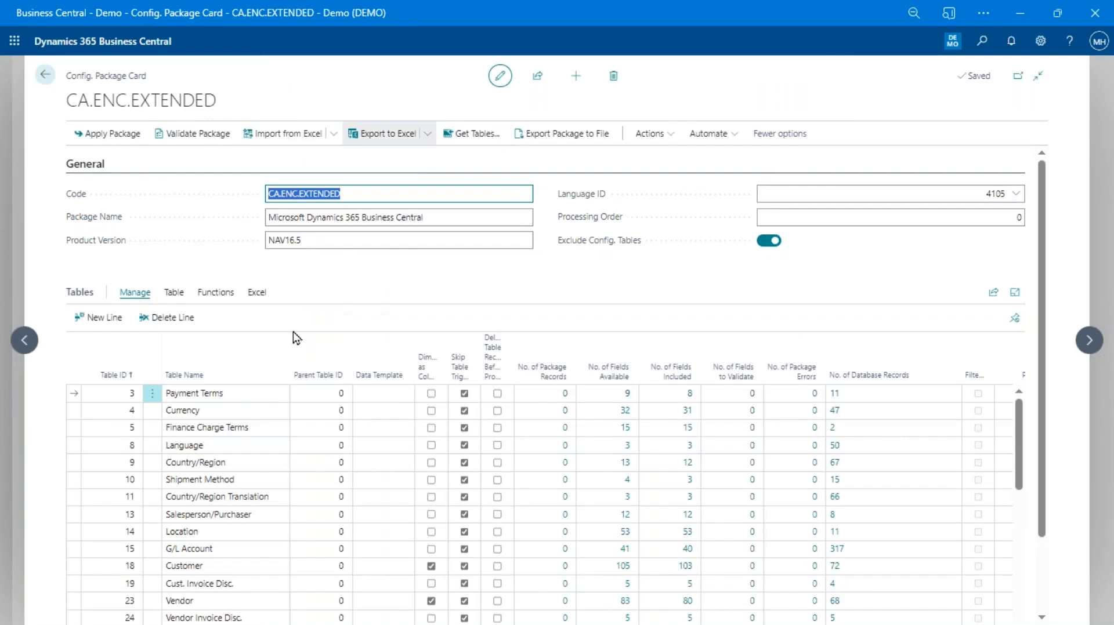
Scroll the CA.ENC.EXTENDED tables, select the Language row, and show the Excel export actions
scroll(235, 492, "down", 10)
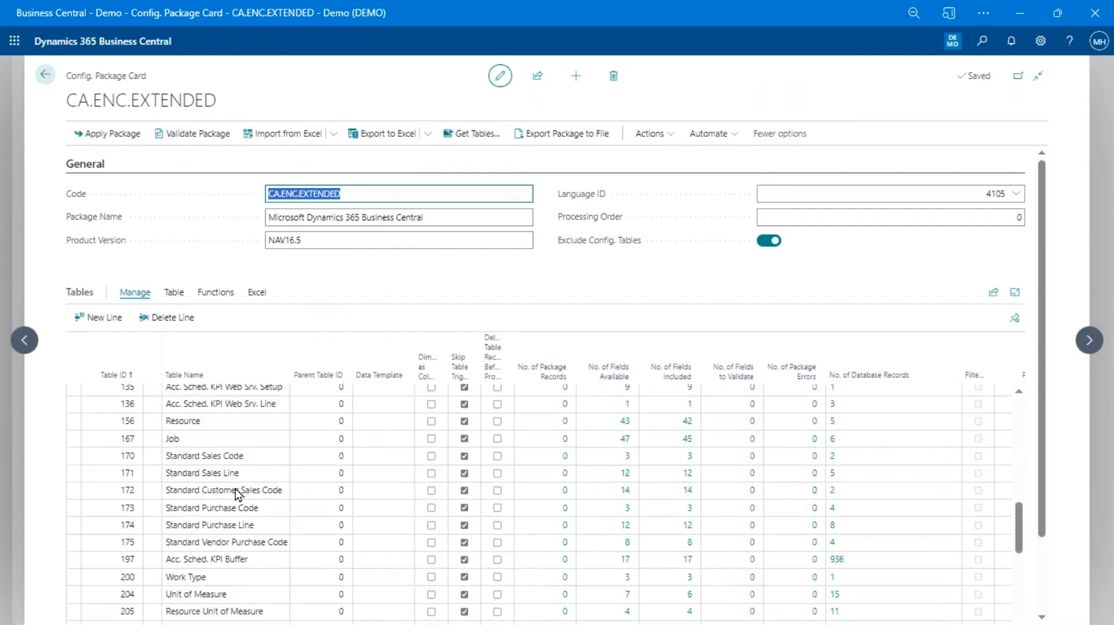
scroll(253, 497, "down", 6)
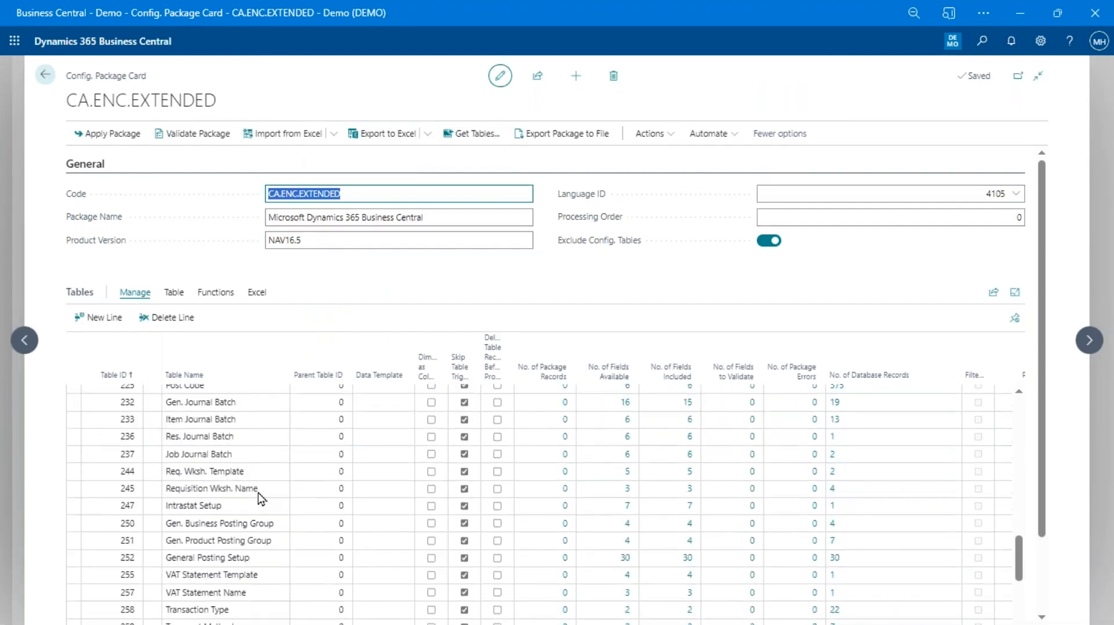
scroll(255, 496, "down", 8)
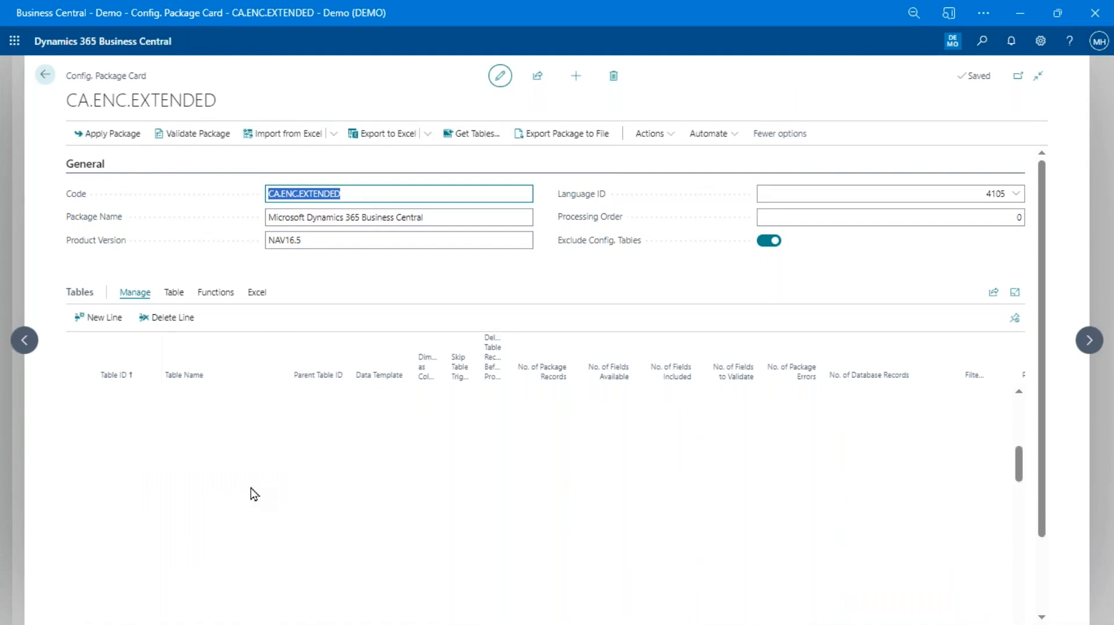
scroll(251, 489, "up", 15)
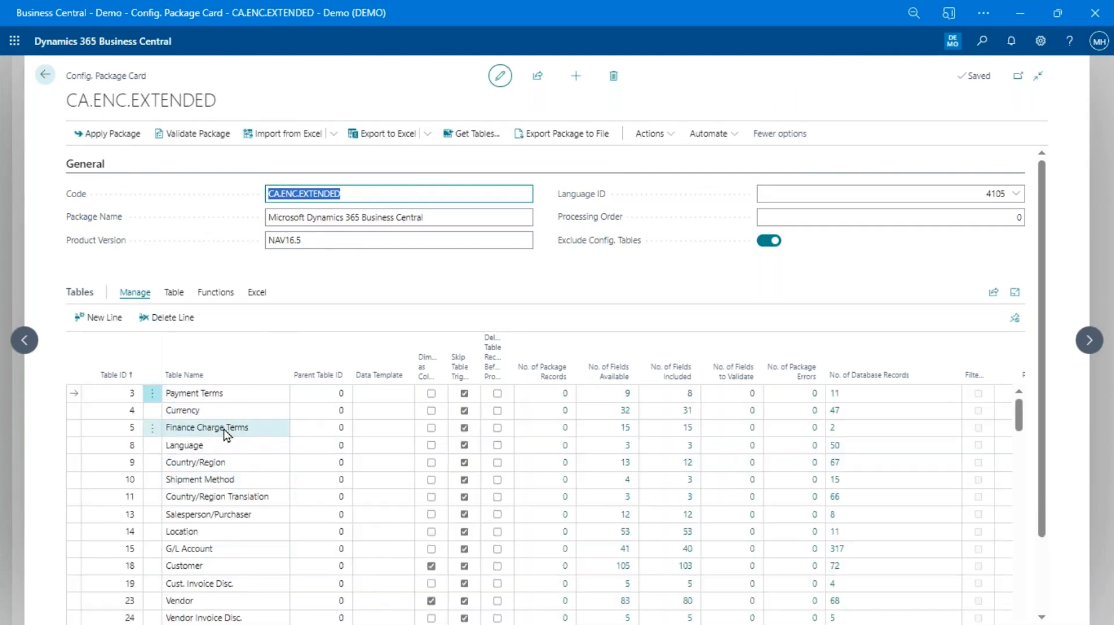
left_click(215, 447)
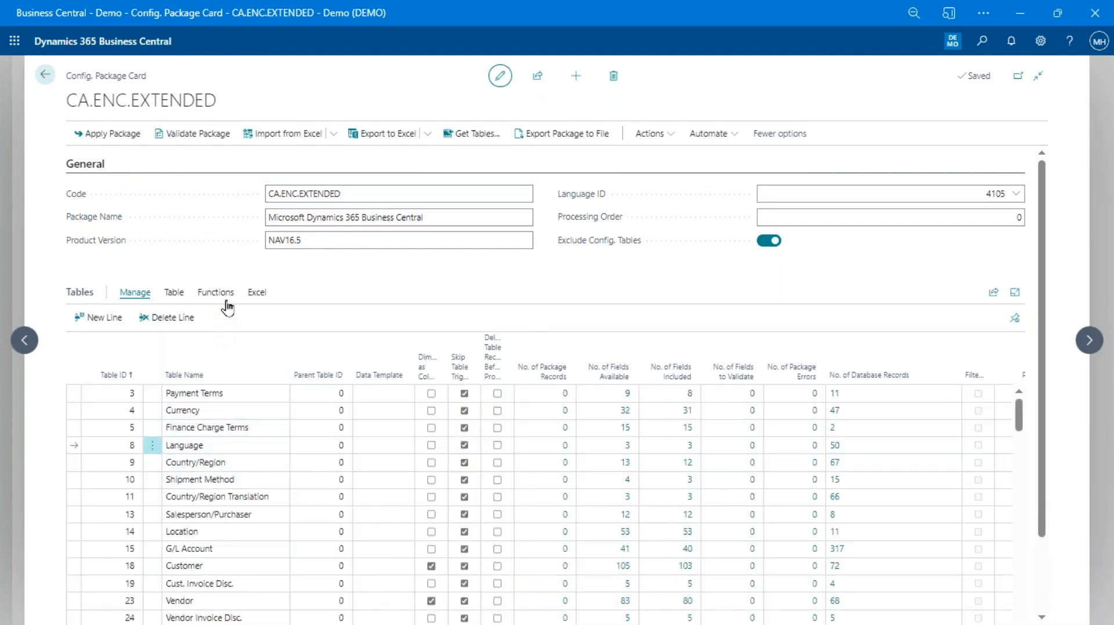
left_click(256, 293)
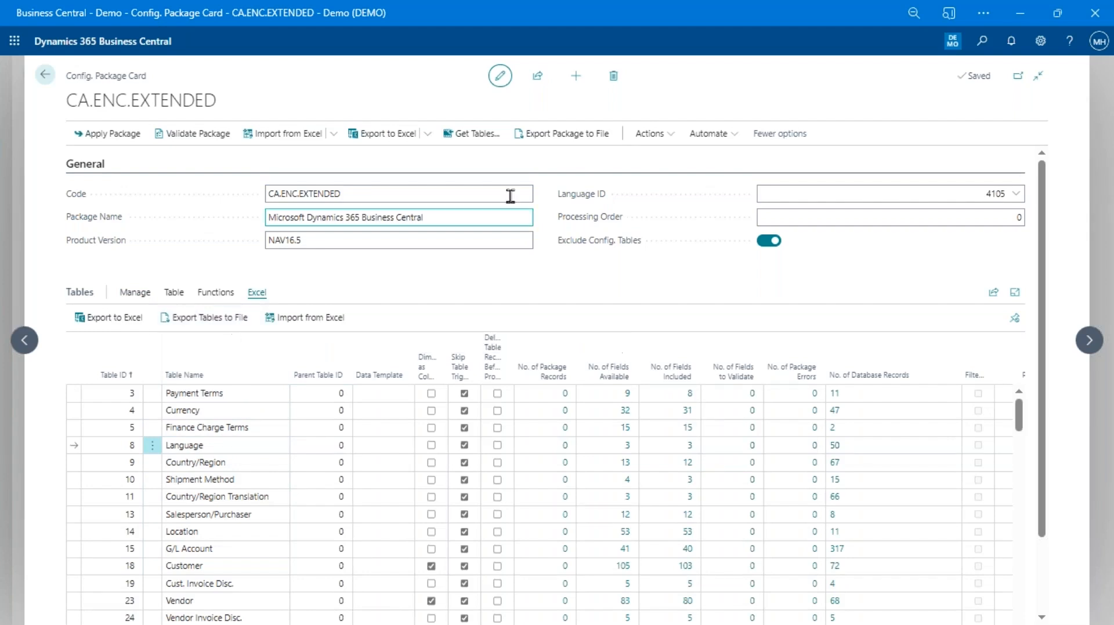
Export all 397 package tables (26981 records) to a text file and open the download
left_click(590, 135)
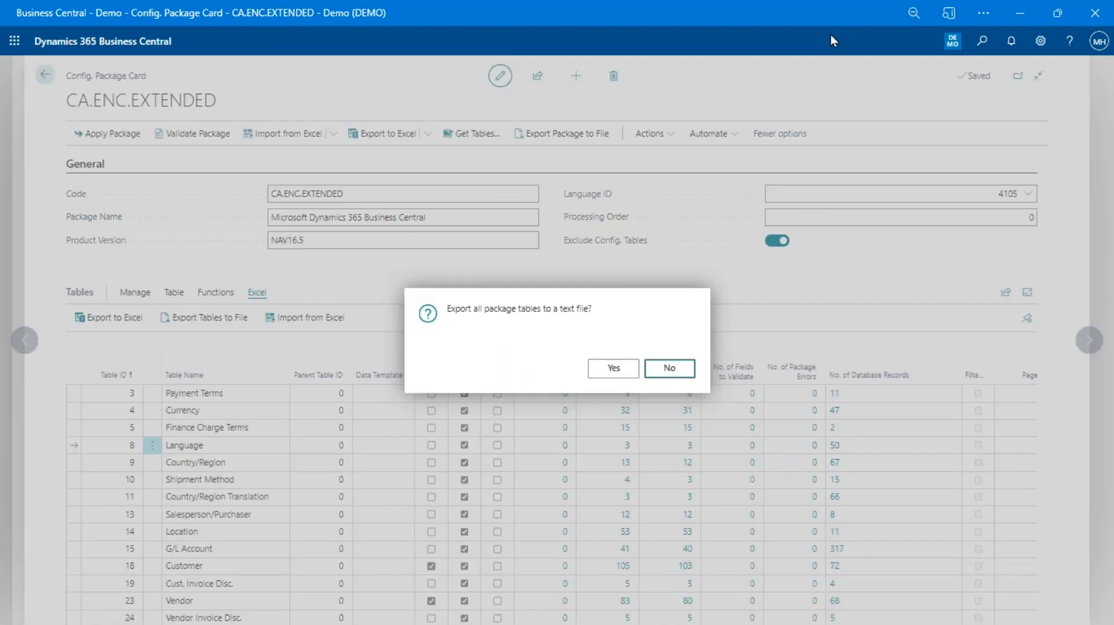
left_click(611, 369)
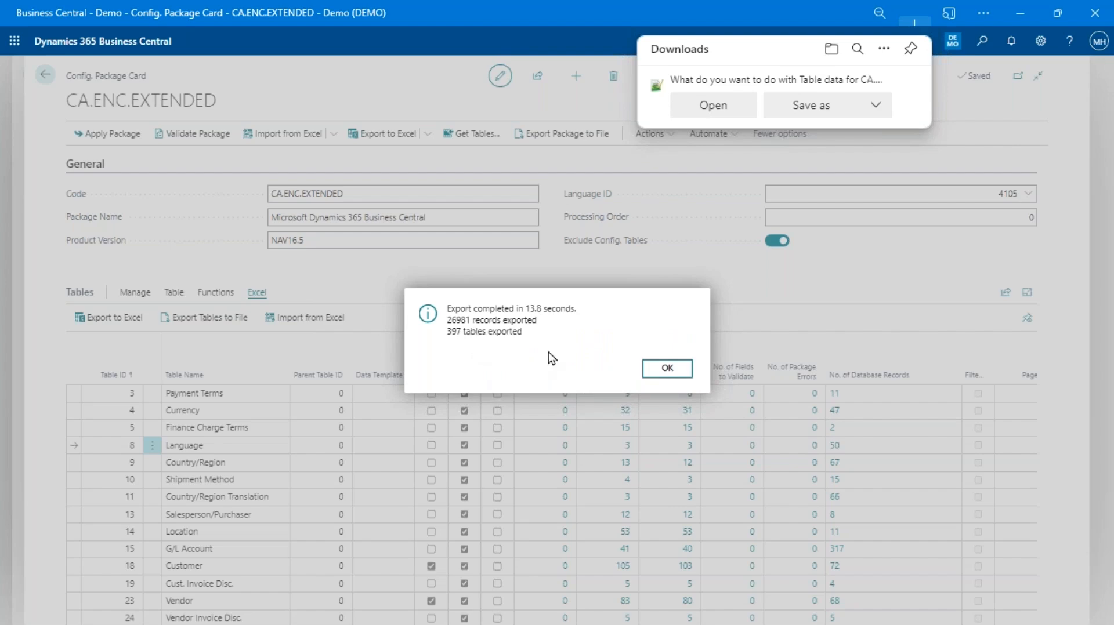
left_click(726, 107)
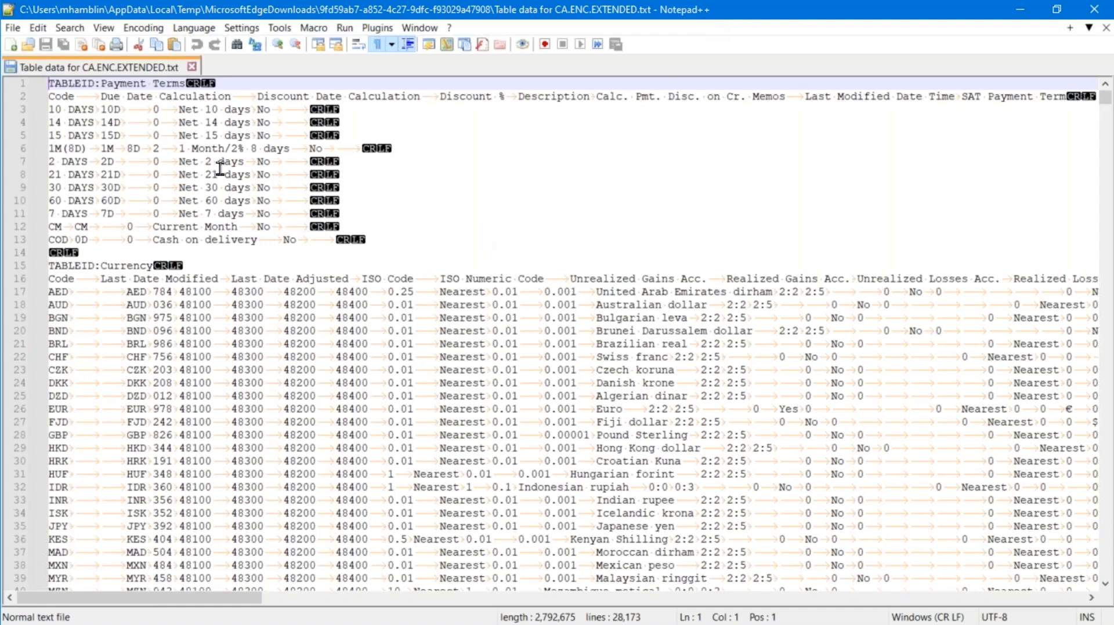
Toggle the tab and line-end markers and highlight the Payment Terms header and lines 2-3
left_click(374, 47)
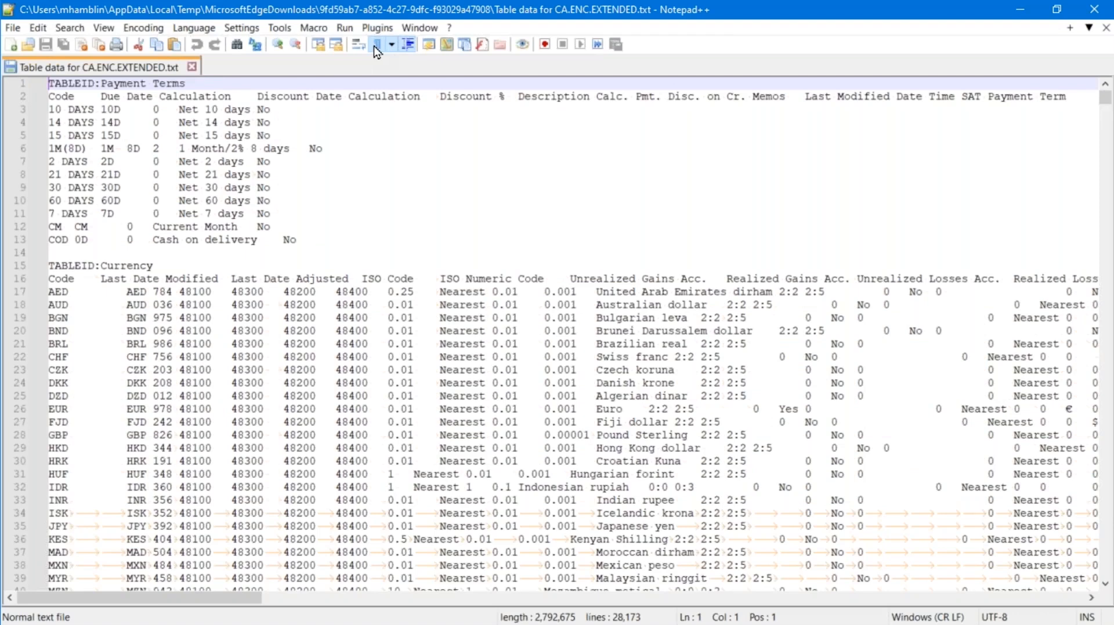
left_click(210, 83)
key("shift+Home")
left_click(161, 116)
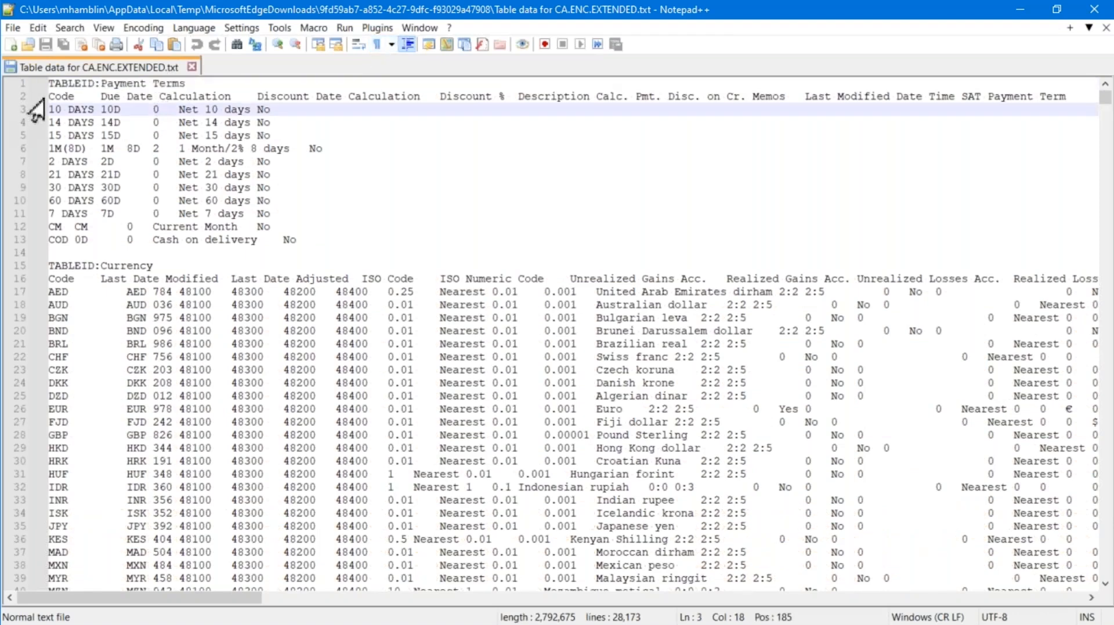
left_click_drag(34, 96, 37, 111)
left_click(114, 175)
Scroll through the Currency, Finance Charge Terms and Language tables, then return to the top
scroll(119, 310, "down", 3)
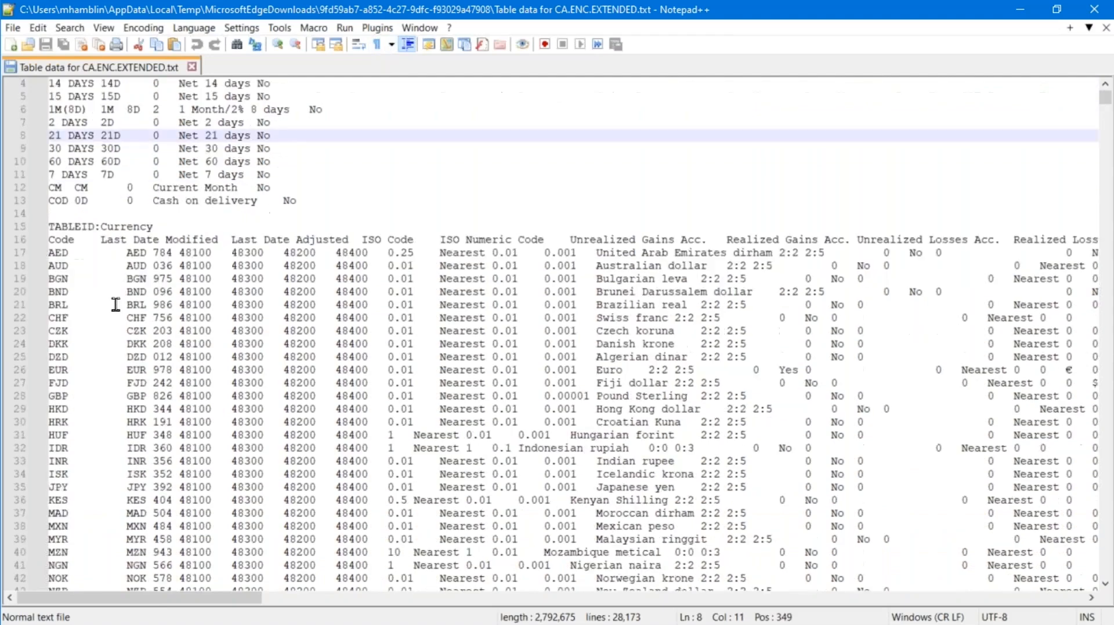
scroll(54, 155, "down", 20)
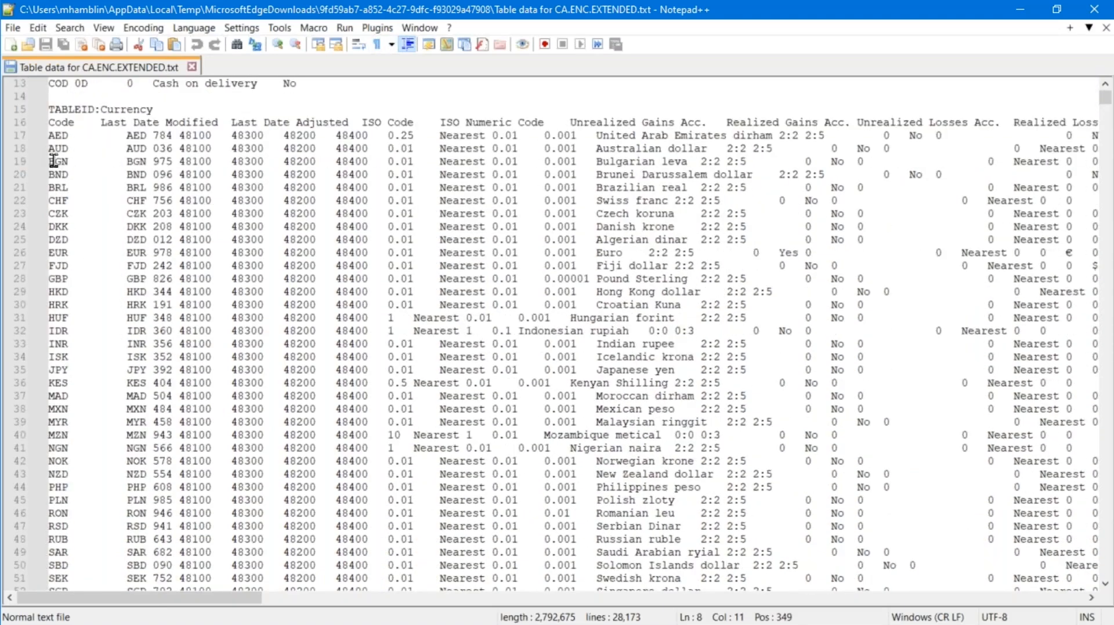
scroll(104, 185, "up", 18)
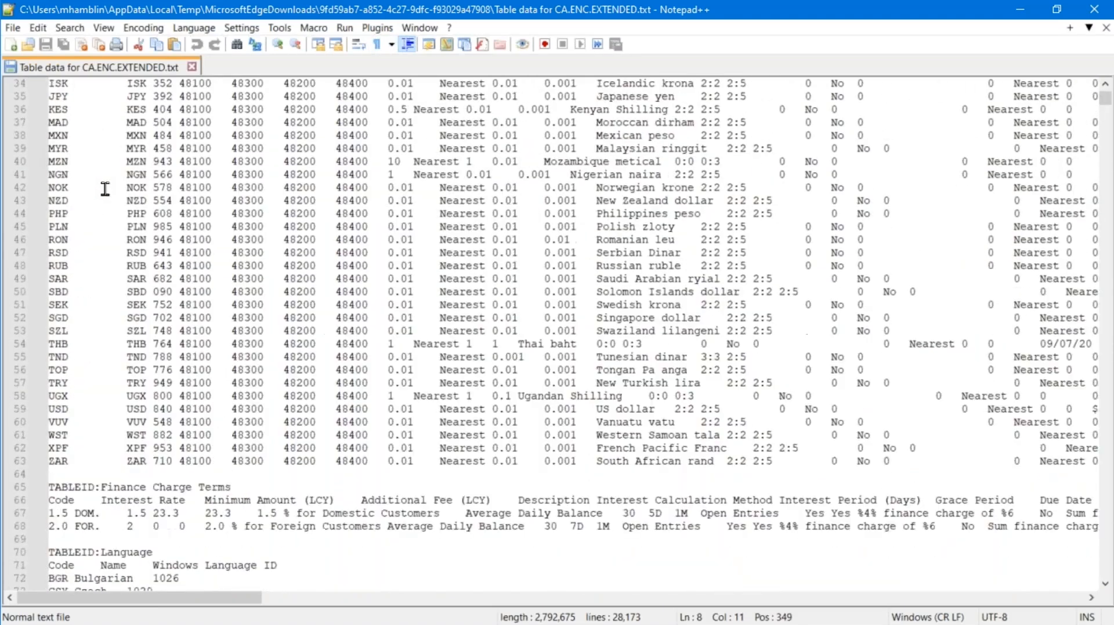
scroll(103, 184, "down", 7)
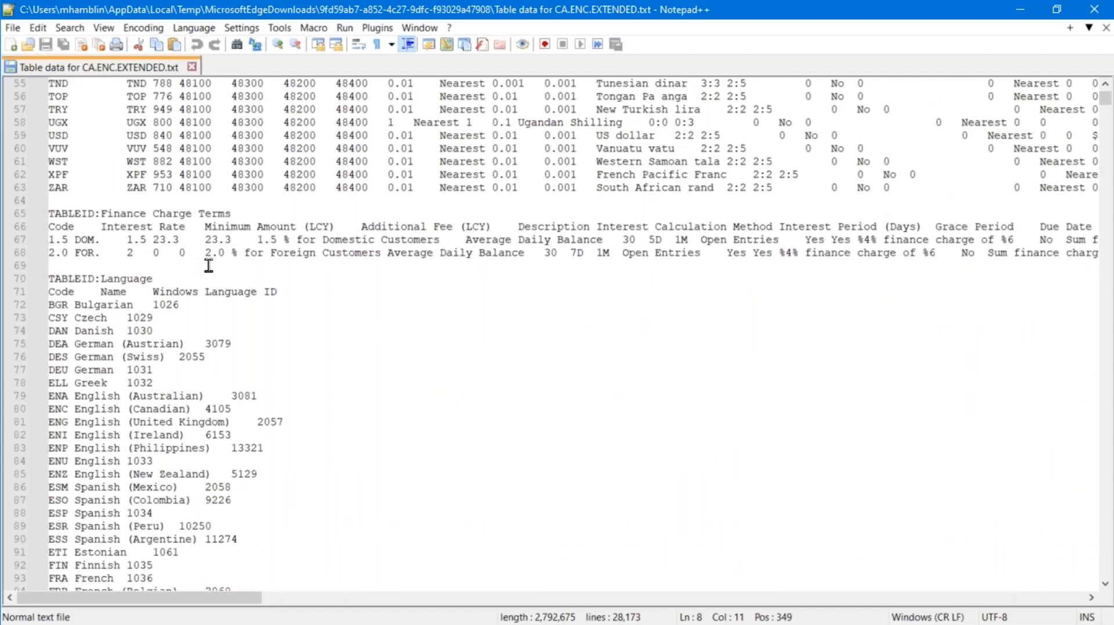
left_click(189, 226)
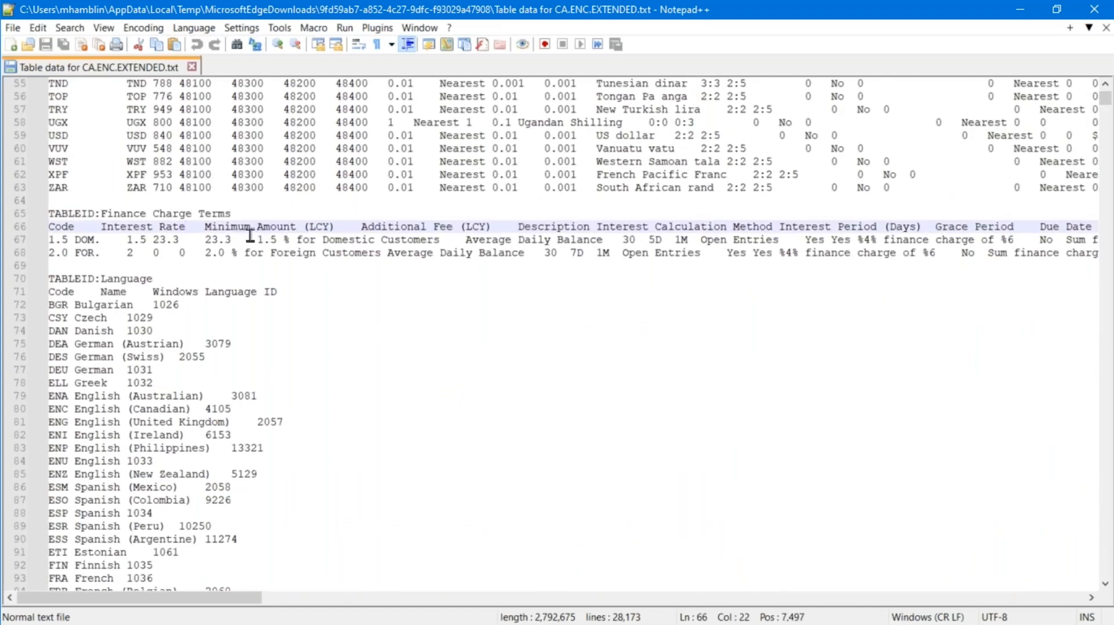
key("Up")
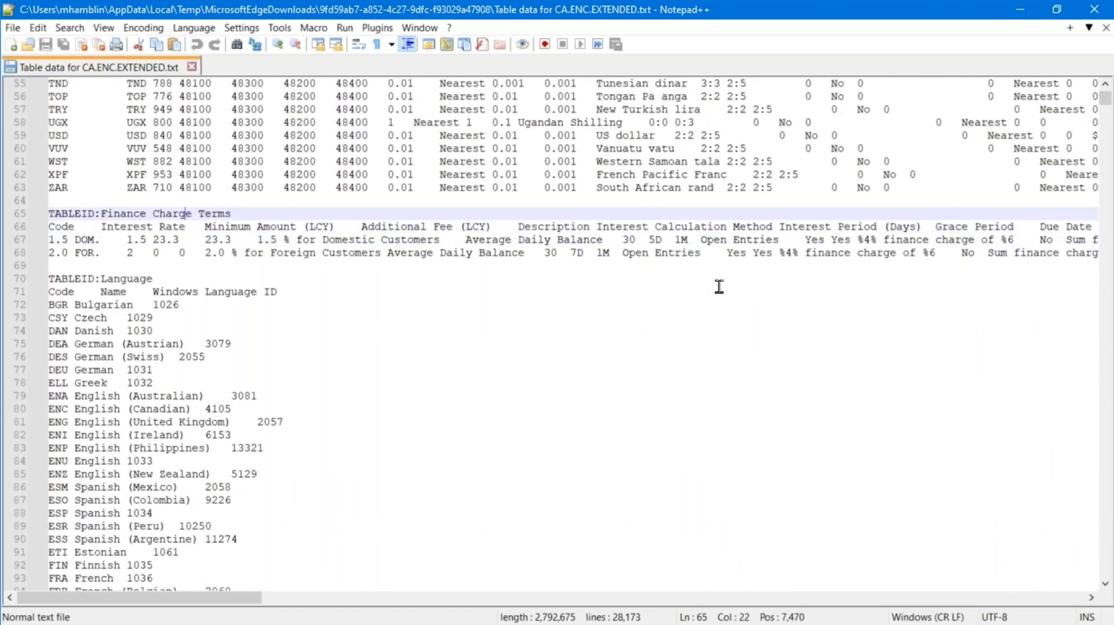
key("ctrl+Home")
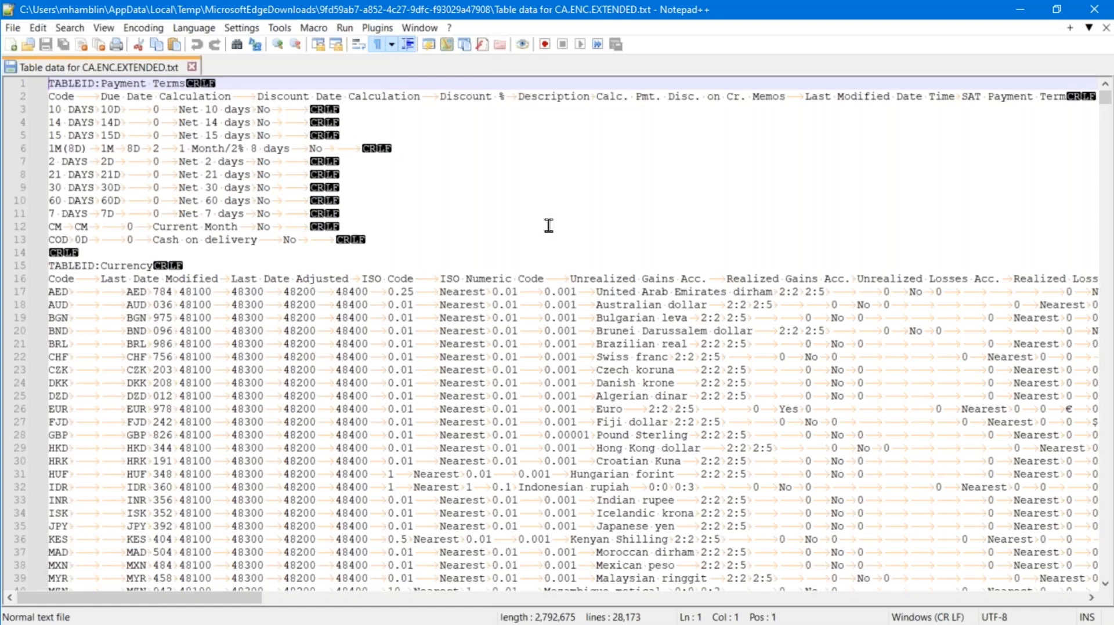
Inspect the tab-separated columns on the 1M(8D) payment term and BGN currency rows, then close Notepad++
left_click(242, 87)
left_click(286, 150)
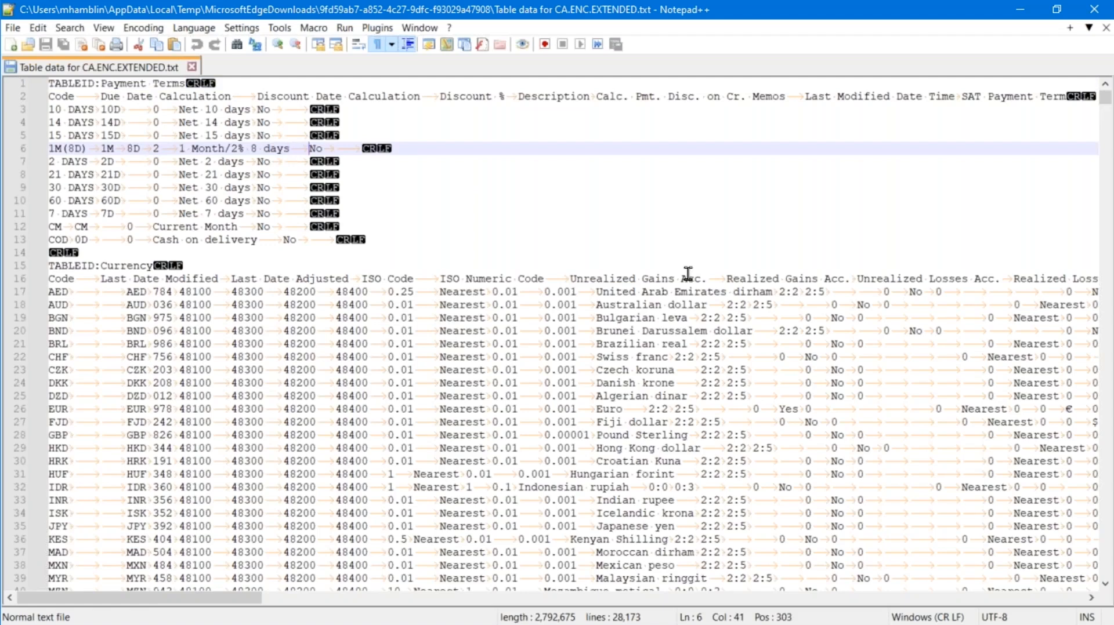
key("Down")
key("Down")
key("Down")
key("Down")
key("Down")
key("Down")
key("Down")
key("Down")
key("Down")
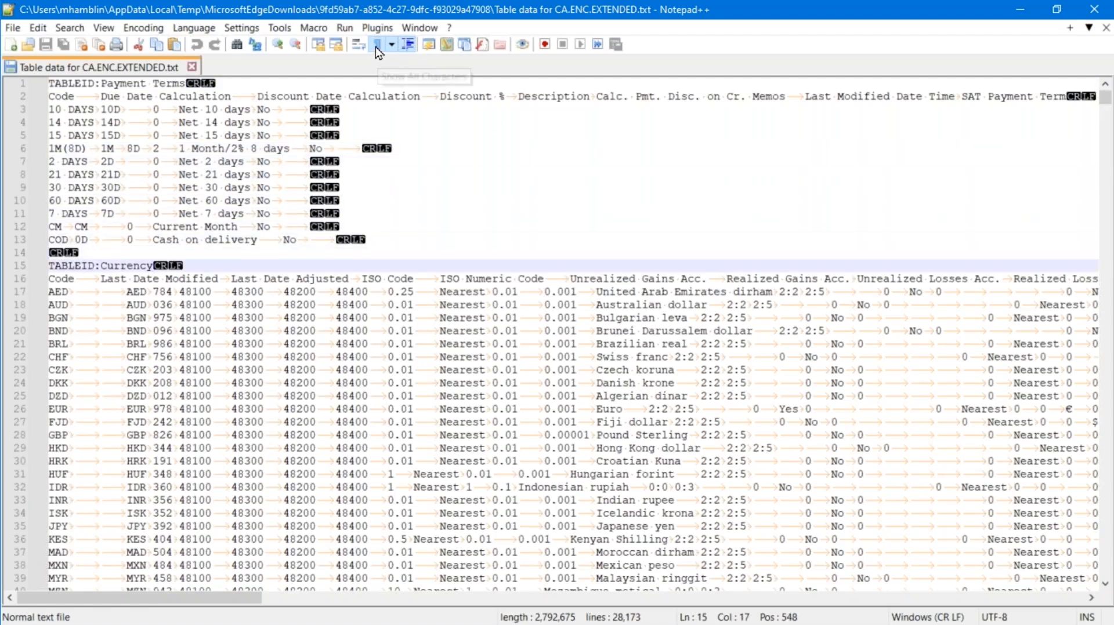
left_click(265, 318)
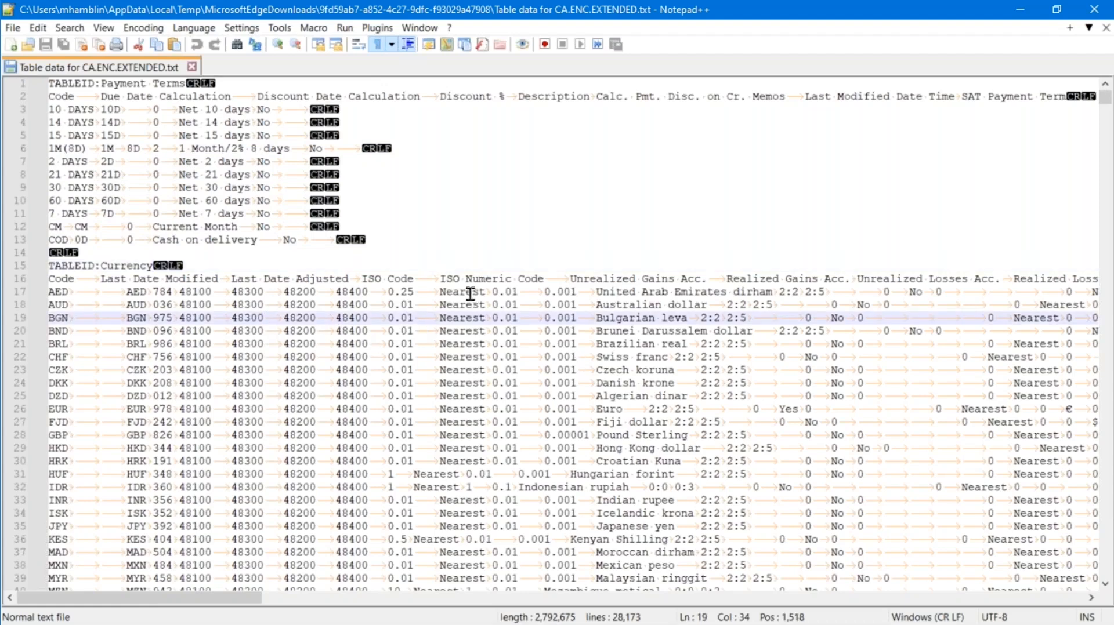
left_click(235, 84)
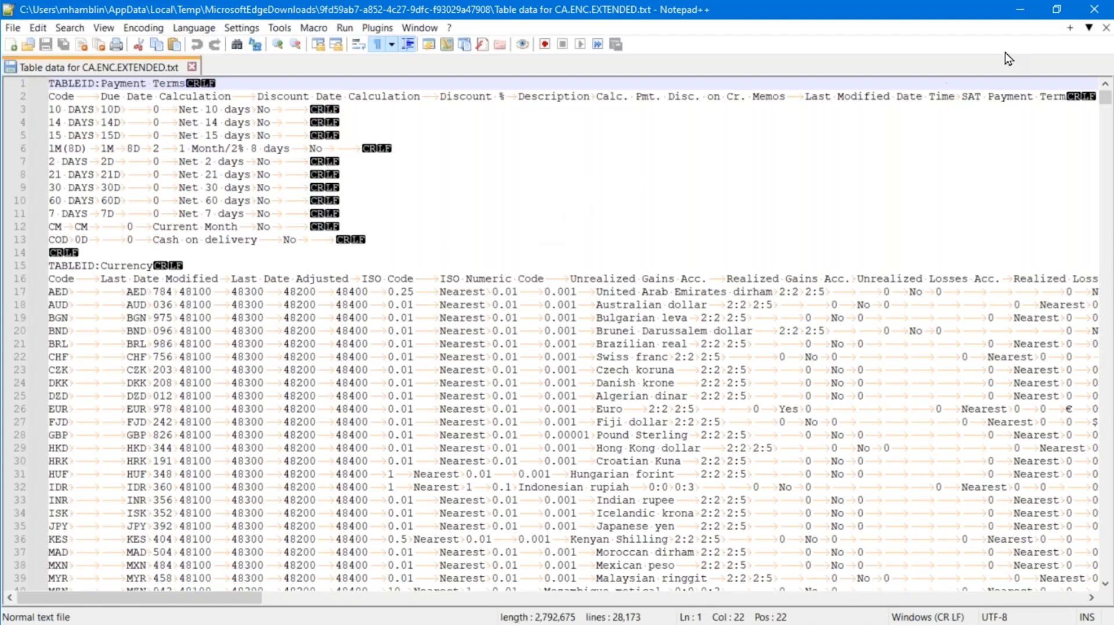
left_click(1094, 10)
Dismiss the export-completed message and set the Table ID Filter to ..39
left_click(683, 373)
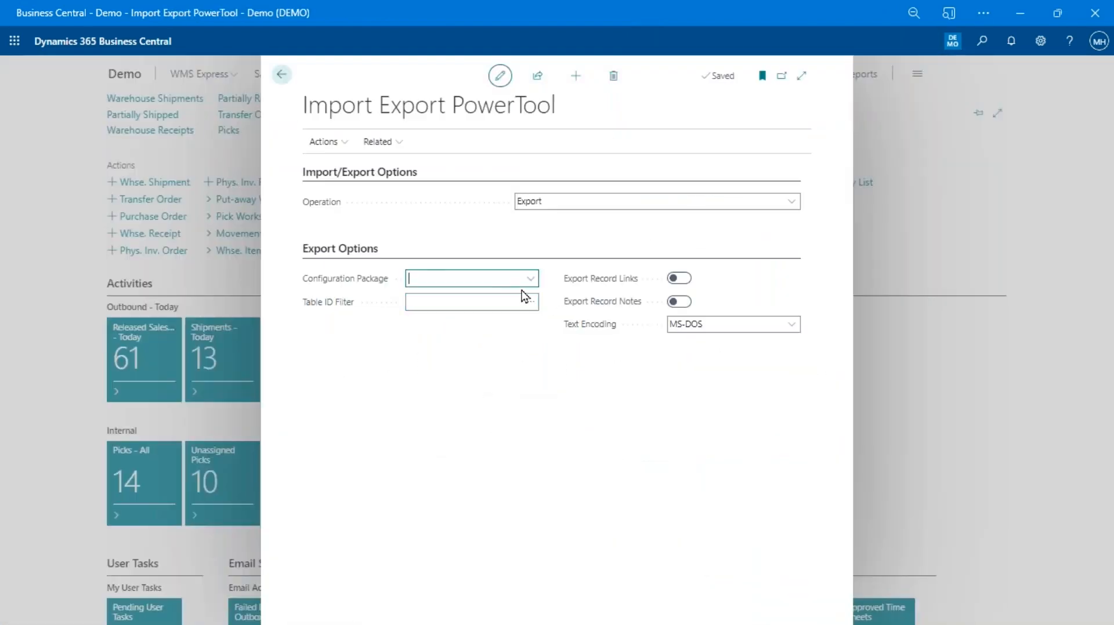
left_click(491, 303)
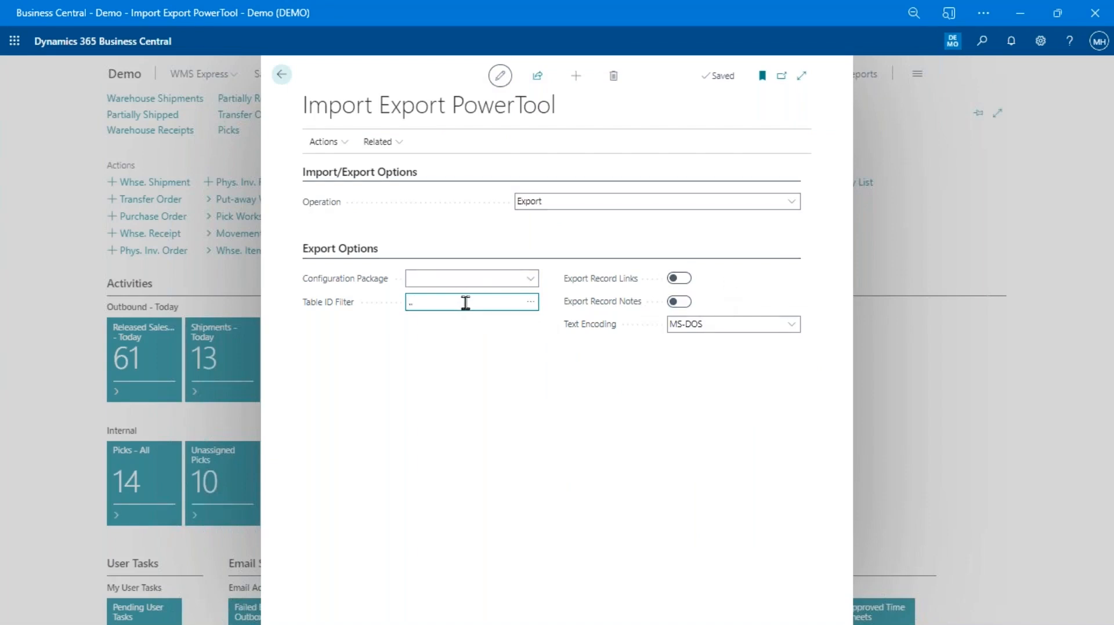
left_click(410, 324)
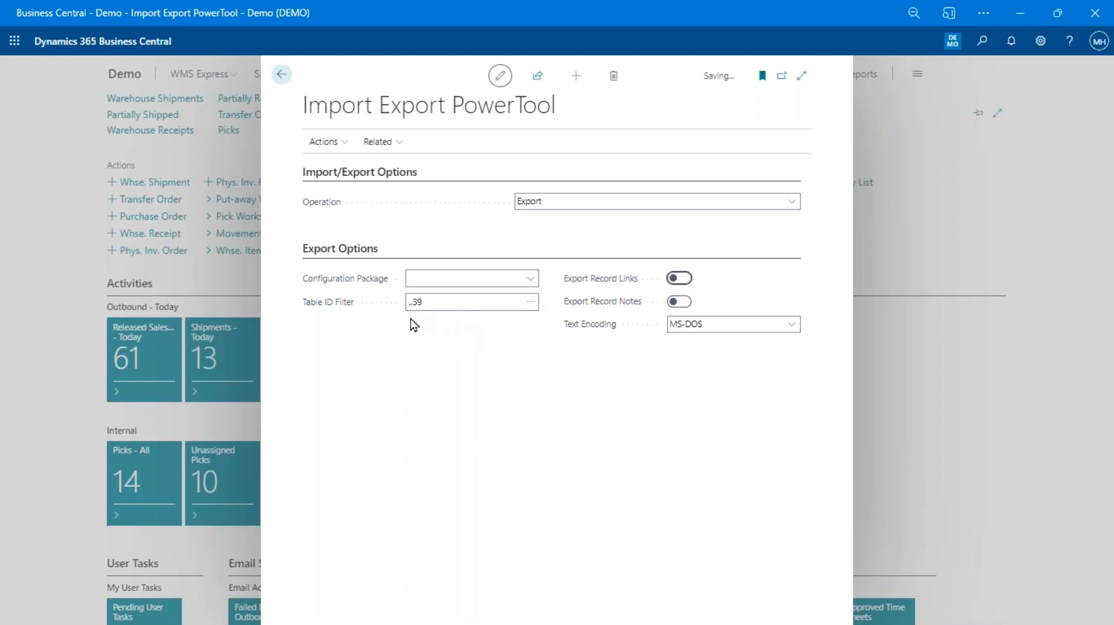
Switch on Export Record Links and Export Record Notes for the ..39 export
left_click(458, 303)
left_click(680, 279)
left_click(679, 302)
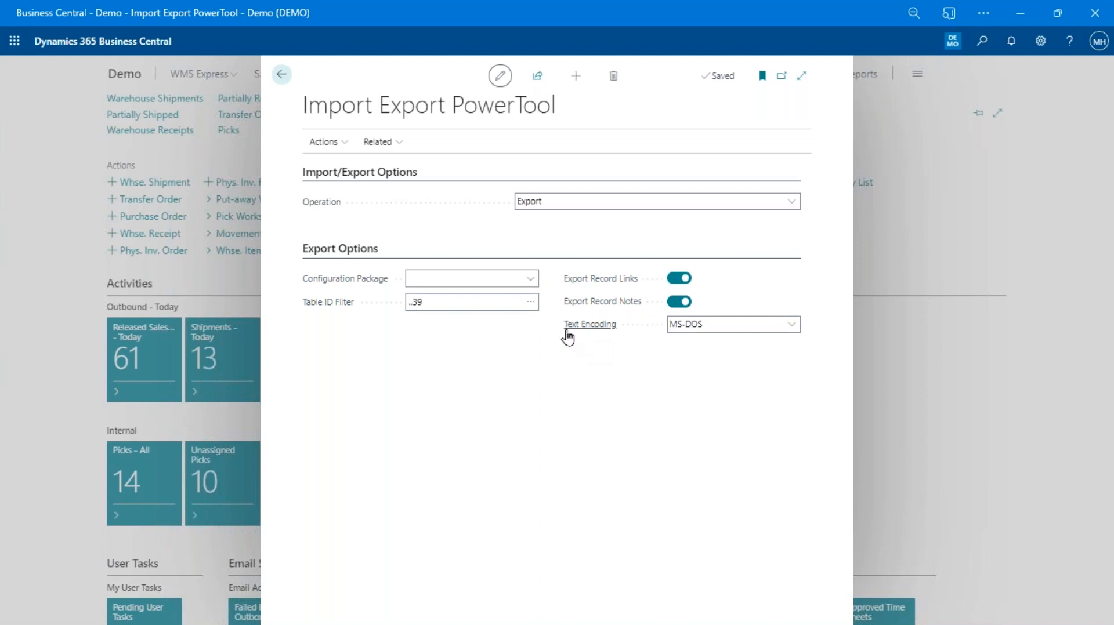
Look through the page actions and the table object list without choosing anything
mouse_move(569, 337)
left_click(323, 142)
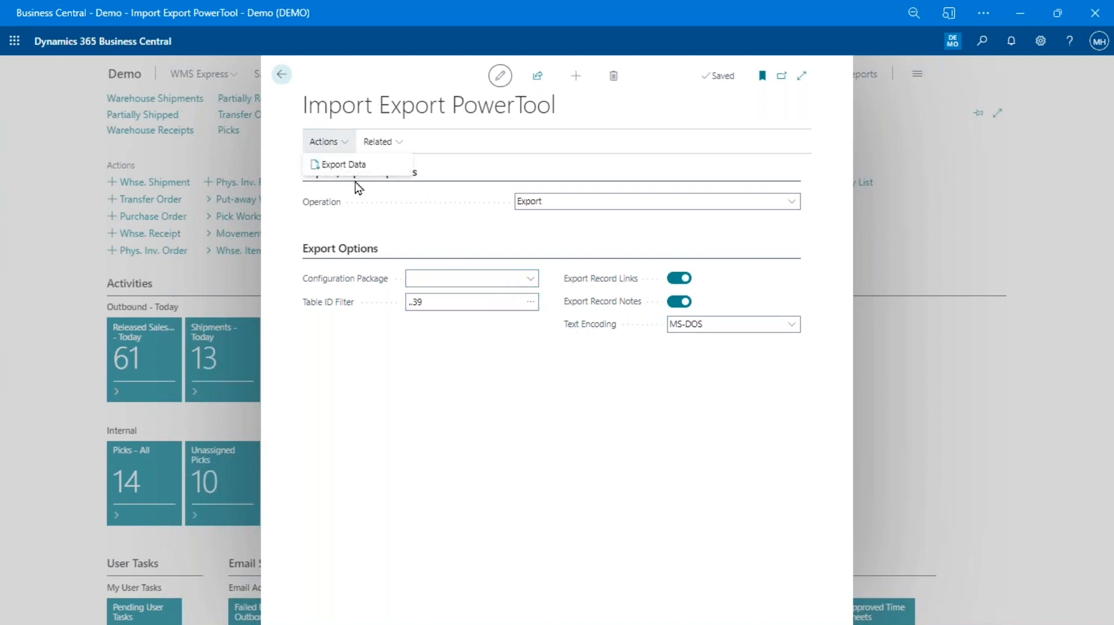
left_click(550, 325)
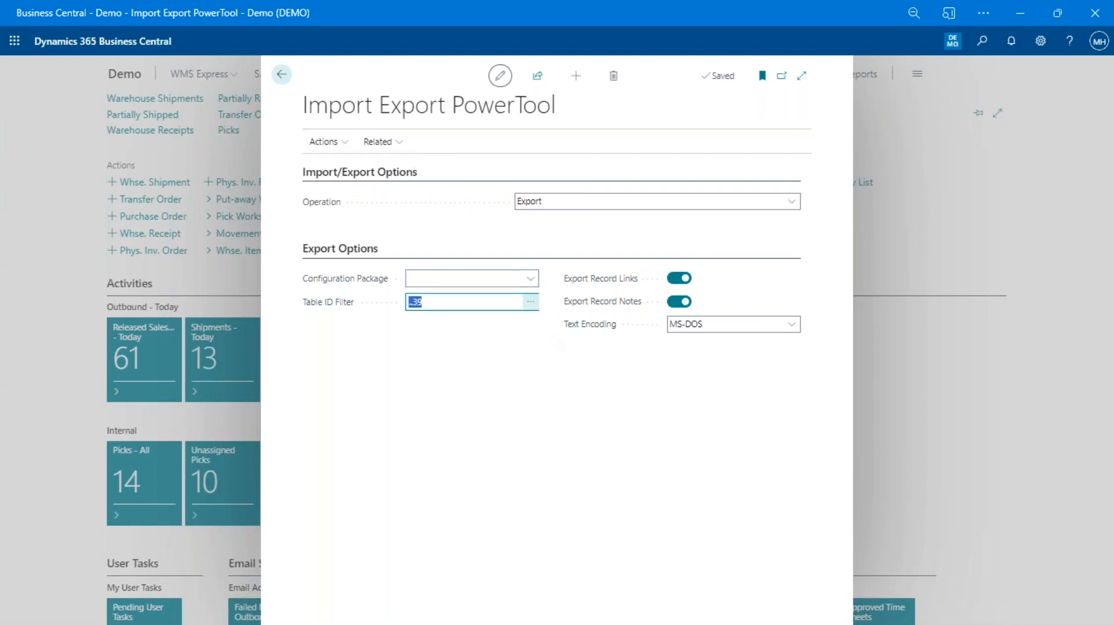
left_click(530, 302)
scroll(505, 377, "down", 10)
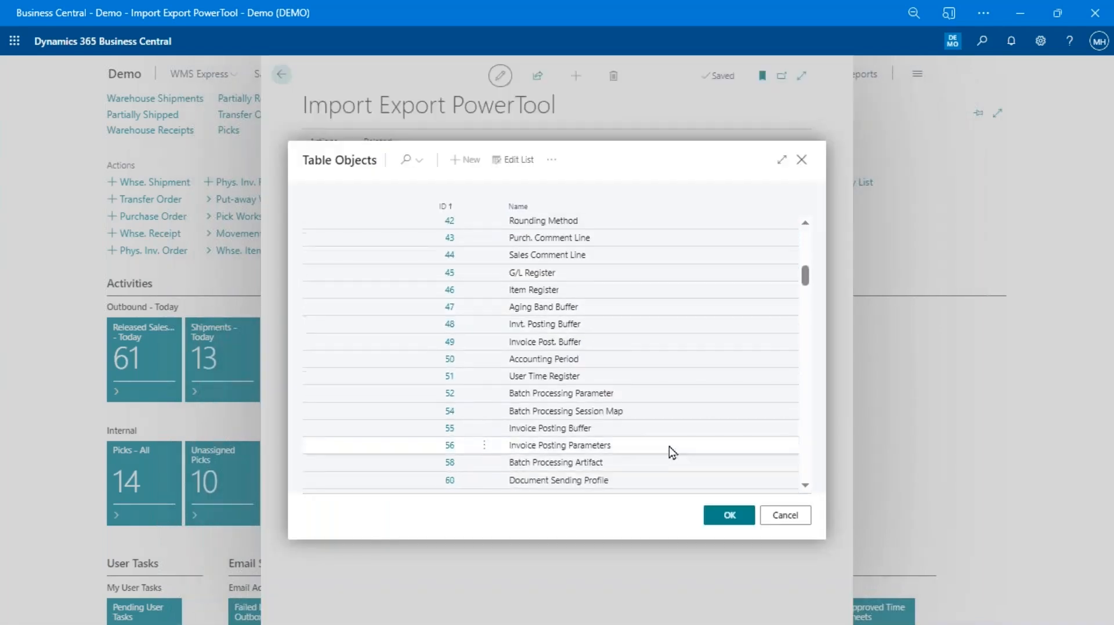
left_click(786, 515)
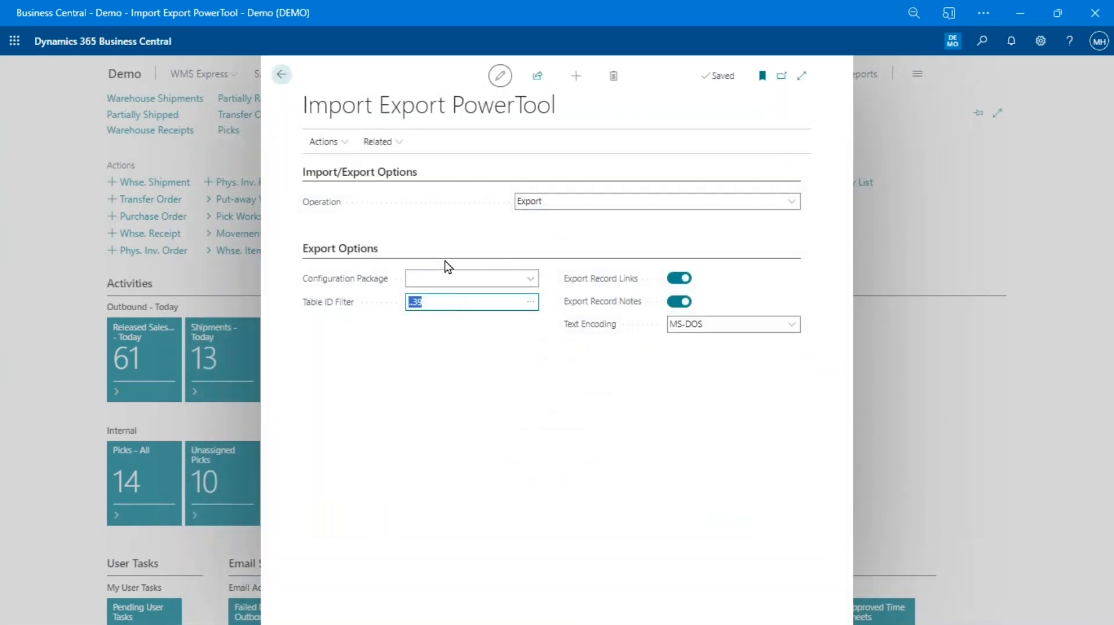
Start Export Data, cancel the running export, and switch to the IEPT folder in File Explorer
left_click(323, 142)
left_click(340, 177)
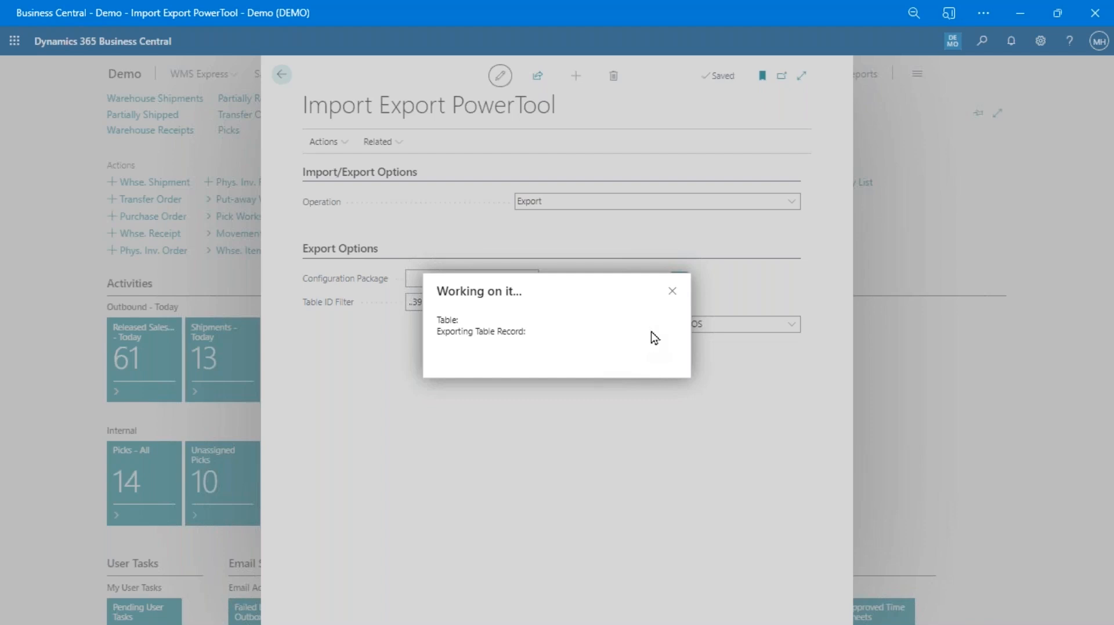
left_click(672, 292)
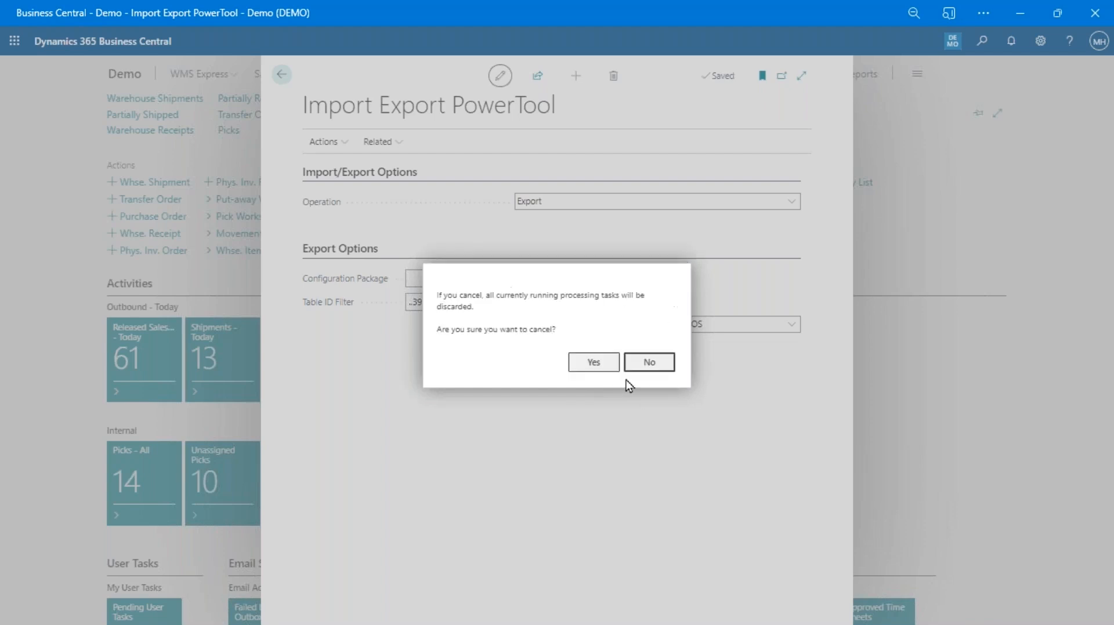
left_click(592, 365)
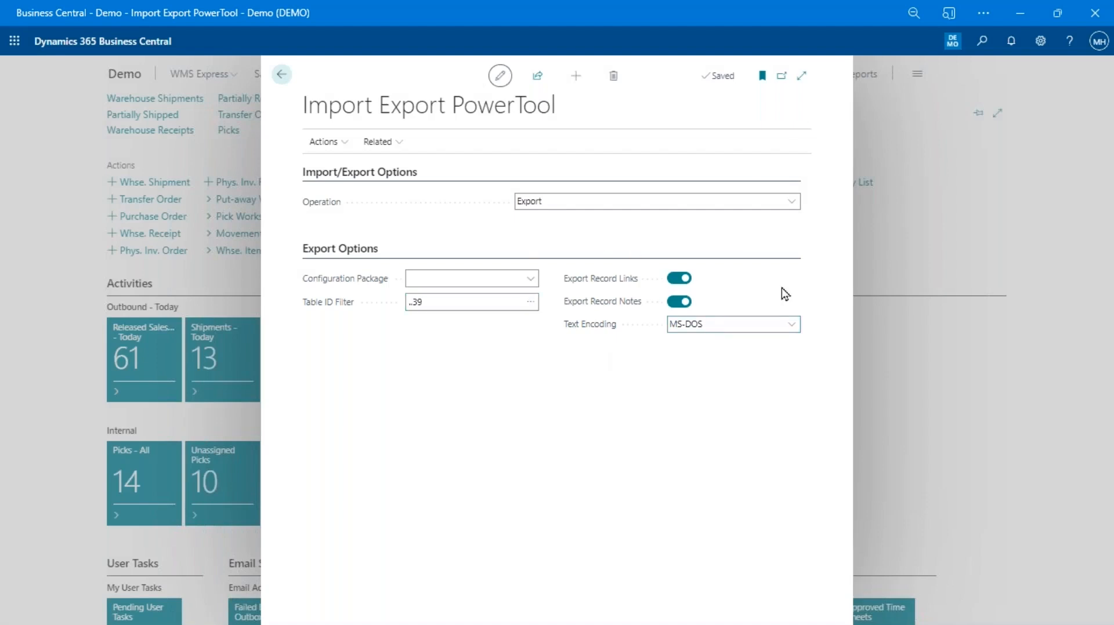
key("alt+Tab")
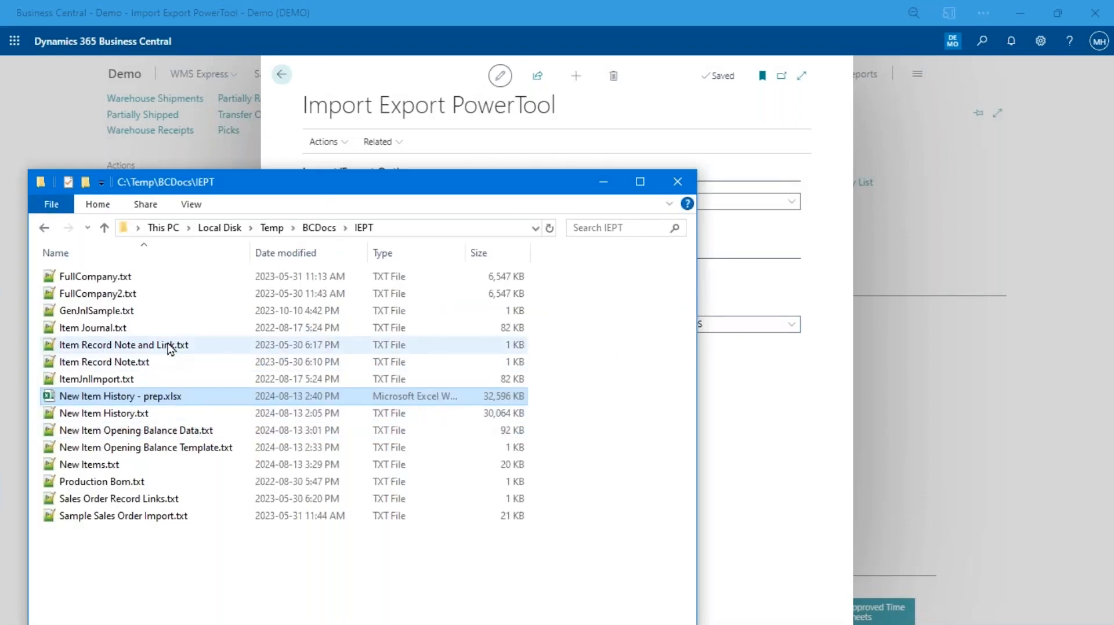
Open Item Record Note and Link.txt in Notepad++ from the C:\Temp\BCDocs\IEPT folder
double_click(133, 347)
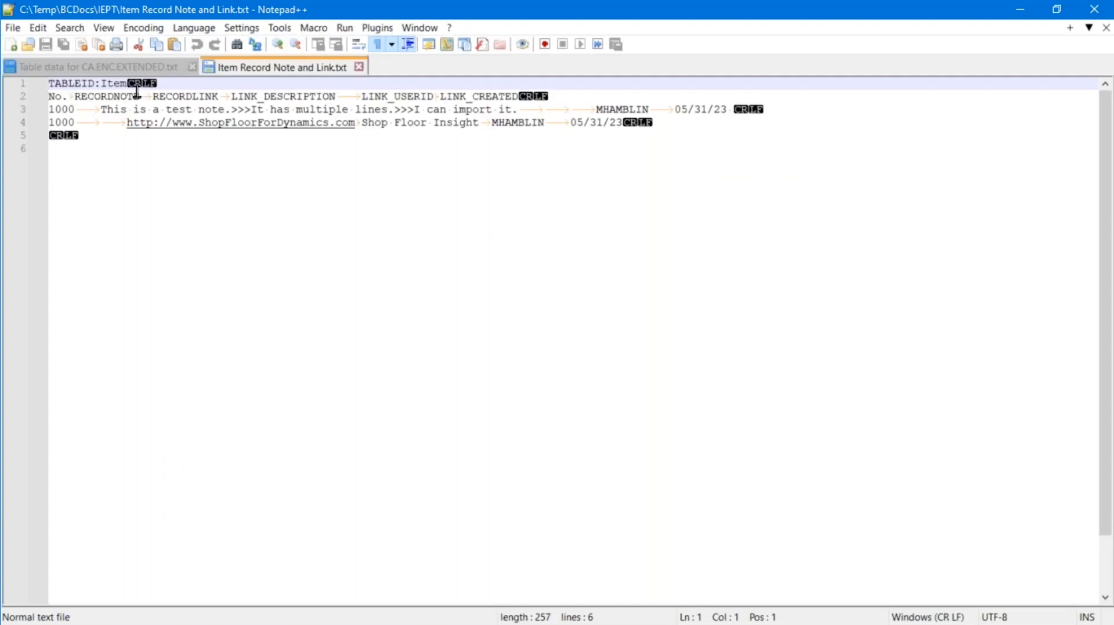
Highlight the >>> line-break markers in item 1000's note row, then switch to File Explorer
left_click(377, 45)
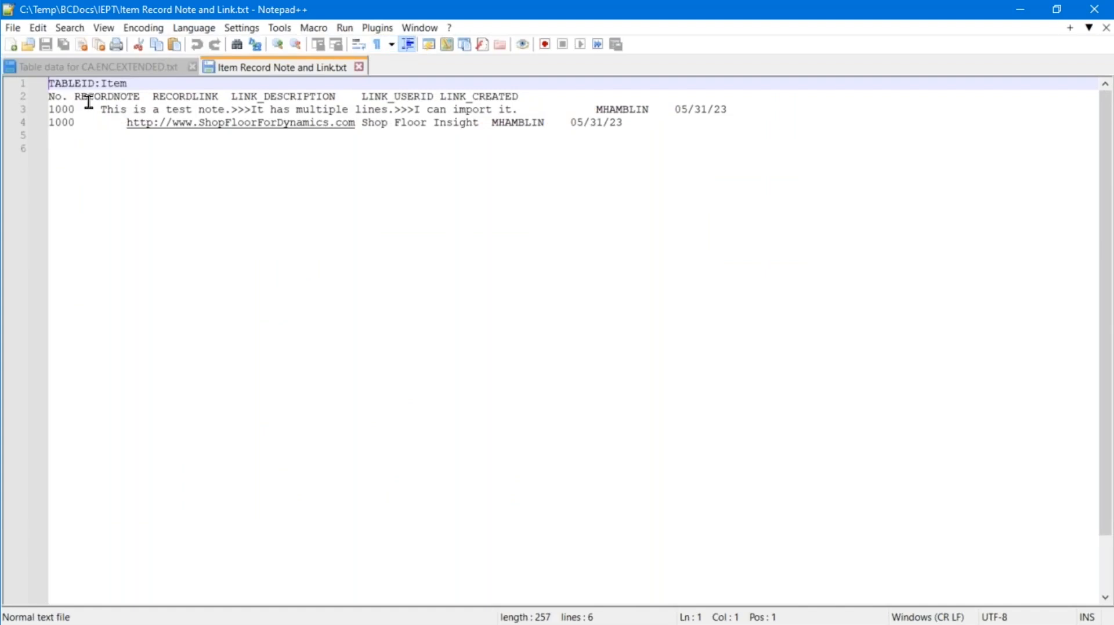
left_click(158, 84)
left_click(101, 97)
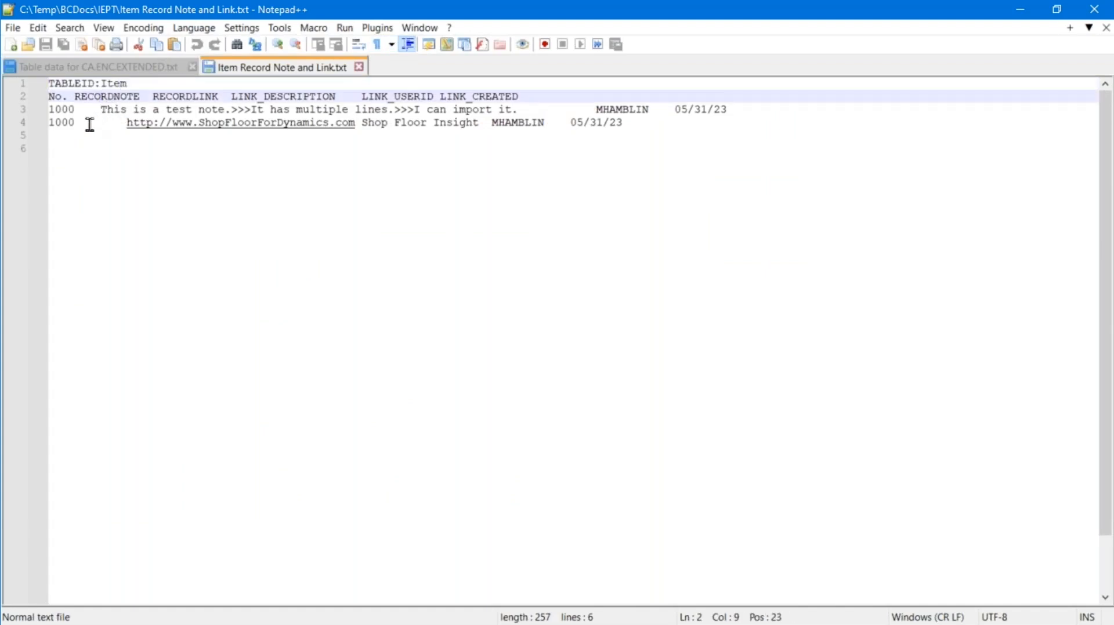
left_click(62, 108)
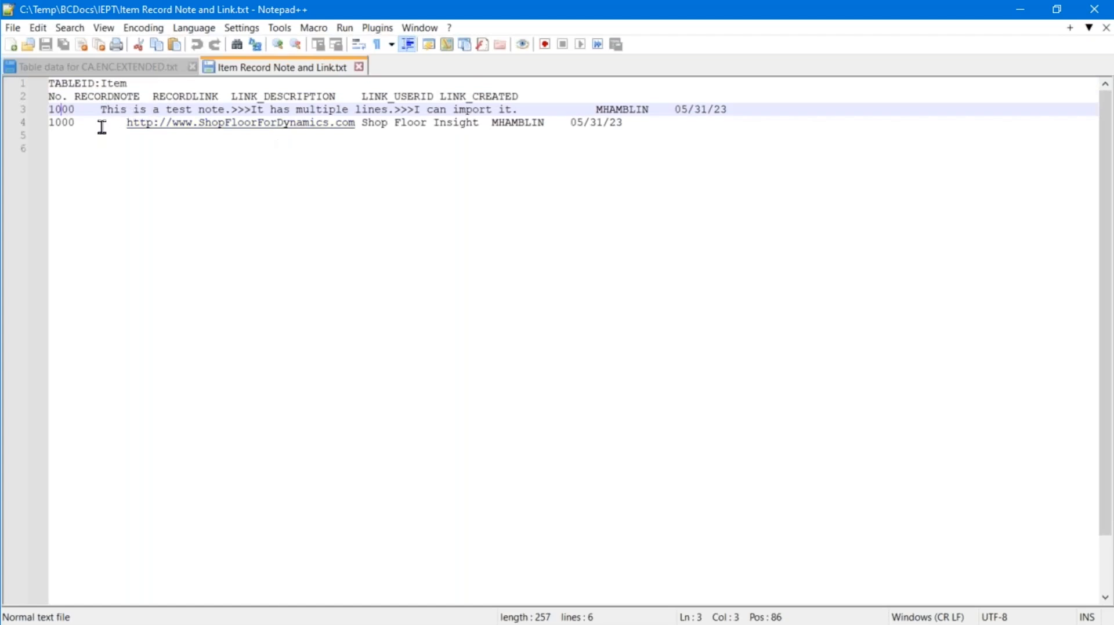
left_click_drag(252, 109, 231, 111)
left_click(419, 168)
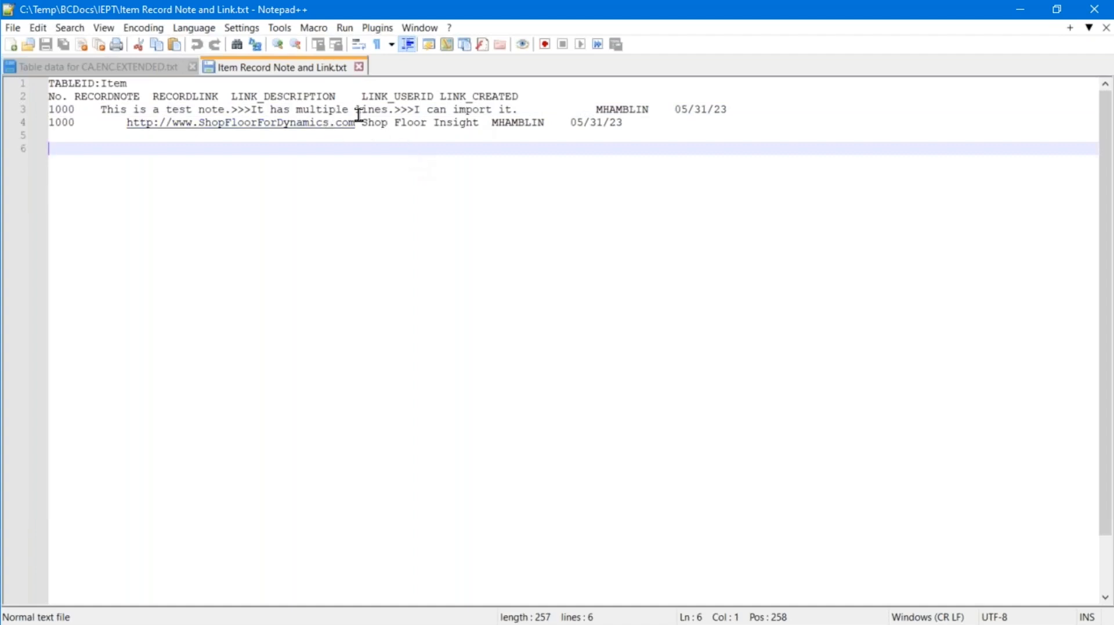
left_click_drag(237, 109, 254, 110)
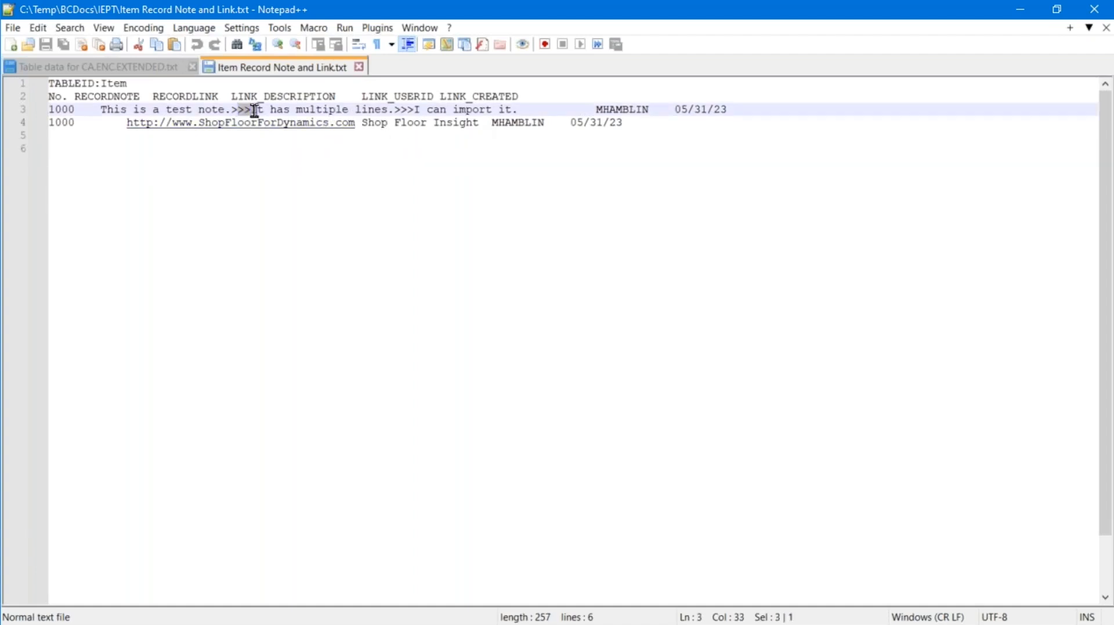
left_click(230, 111)
key("alt+Tab")
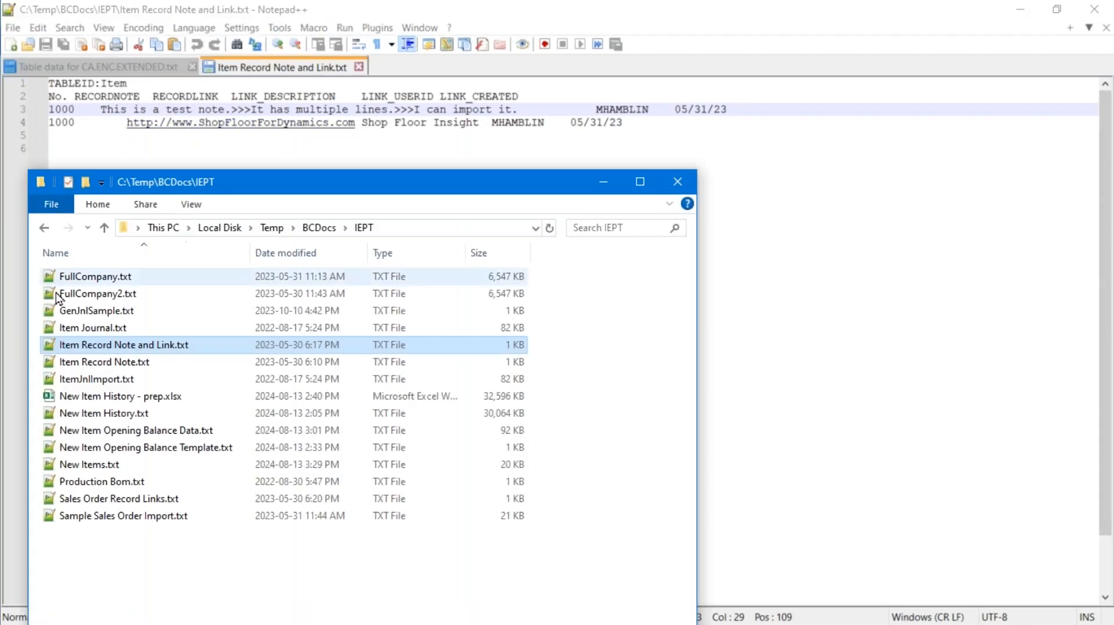
Open Item Record Note and Link.txt with Excel from its right-click Open with menu
right_click(86, 346)
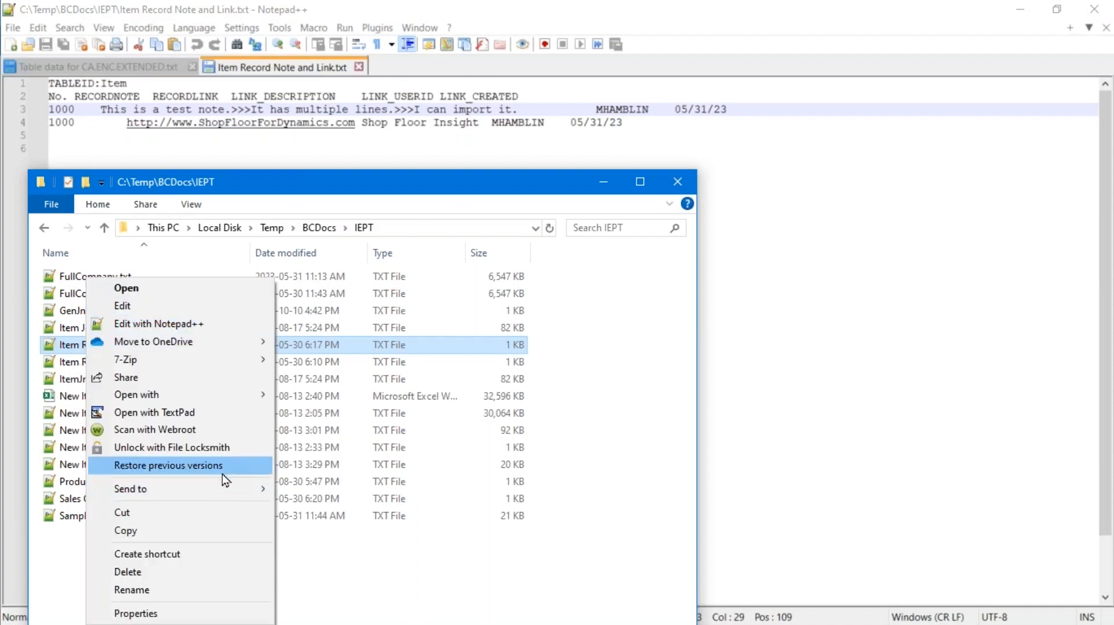
mouse_move(241, 401)
left_click(307, 394)
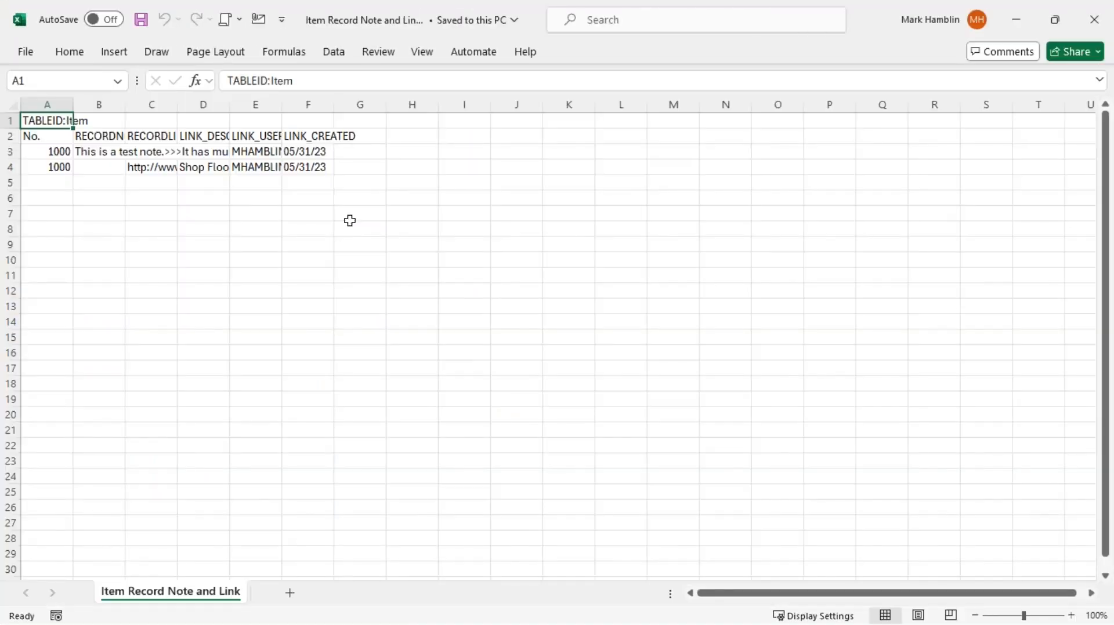
Select the whole Item Record Note and Link sheet and AutoFit every column to its contents
left_click(14, 105)
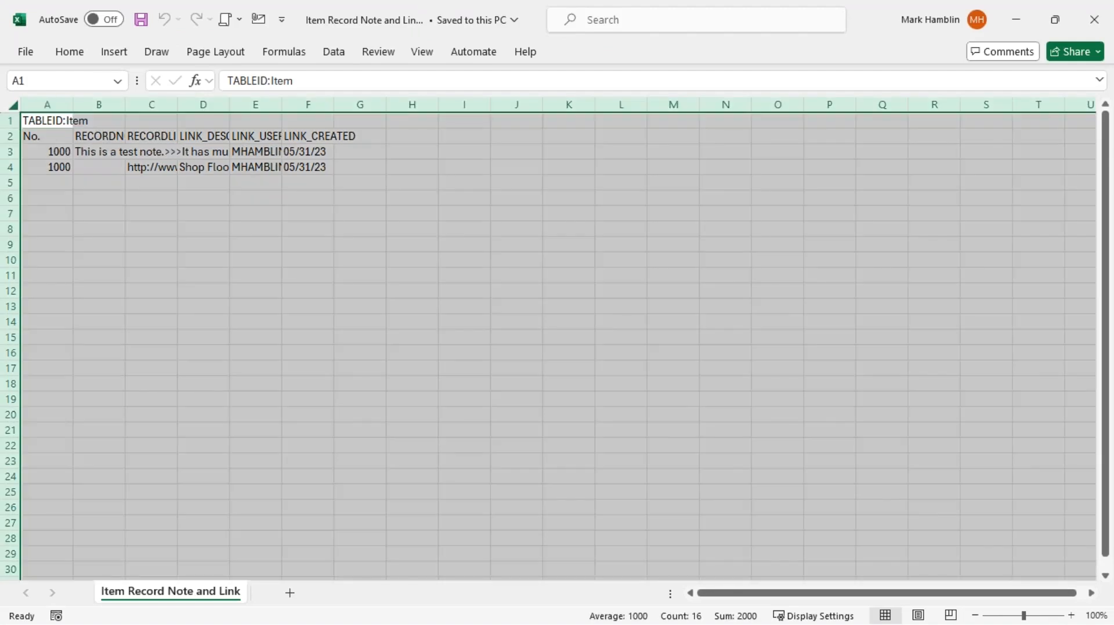
double_click(77, 104)
left_click(256, 152)
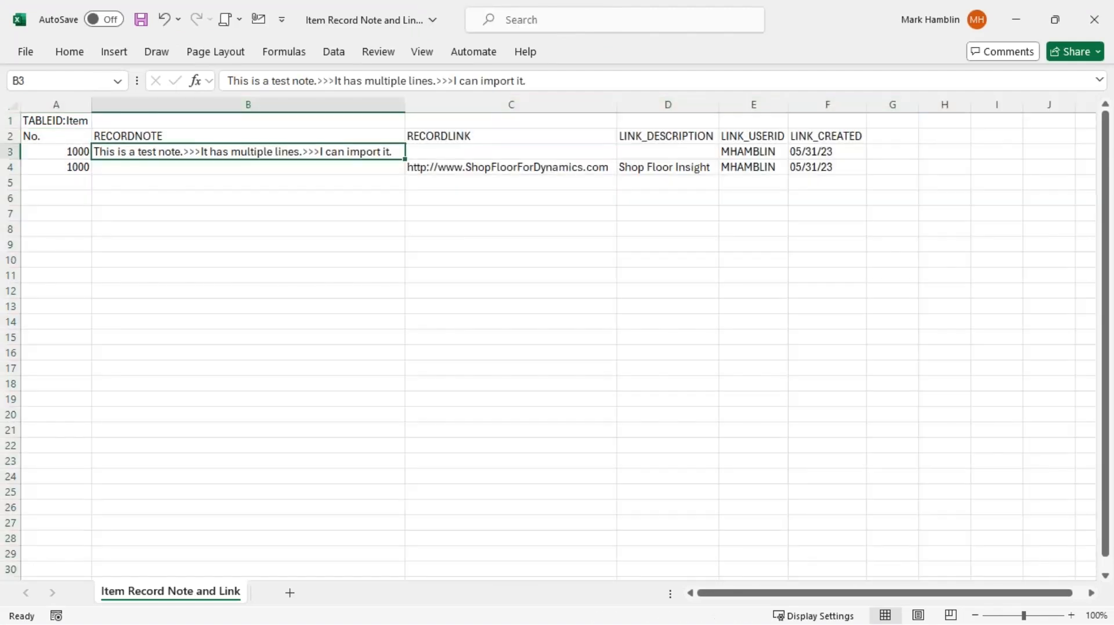
key("Left")
Inspect the note, link URL, link description and item number cells in rows 3–4
key("Right")
key("Right")
key("Down")
key("Right")
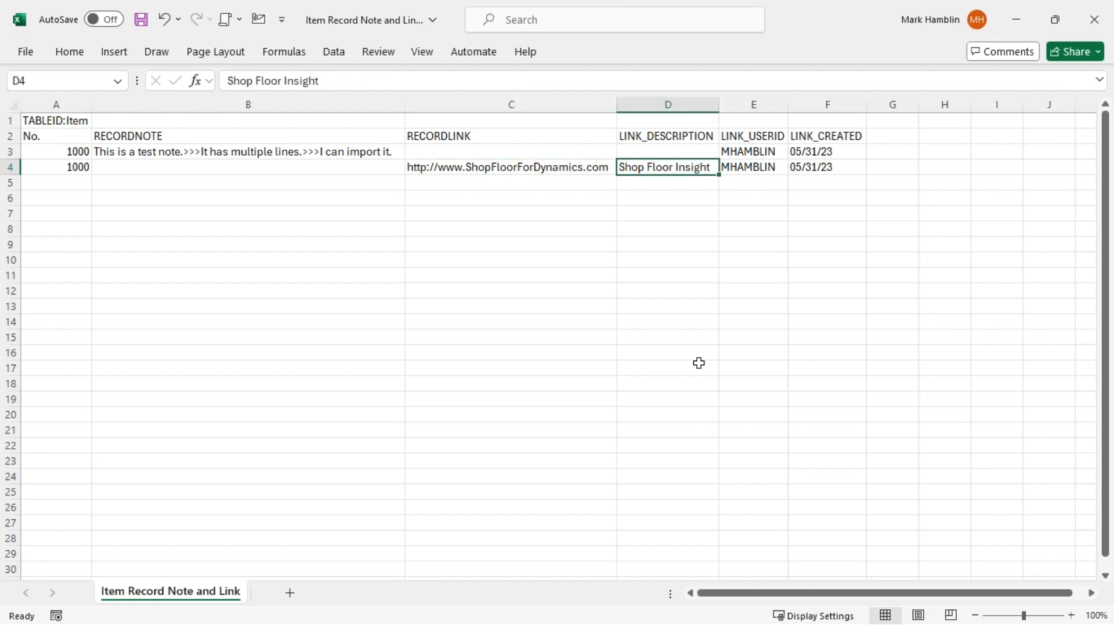
key("Left")
key("Up")
key("Left")
key("Left")
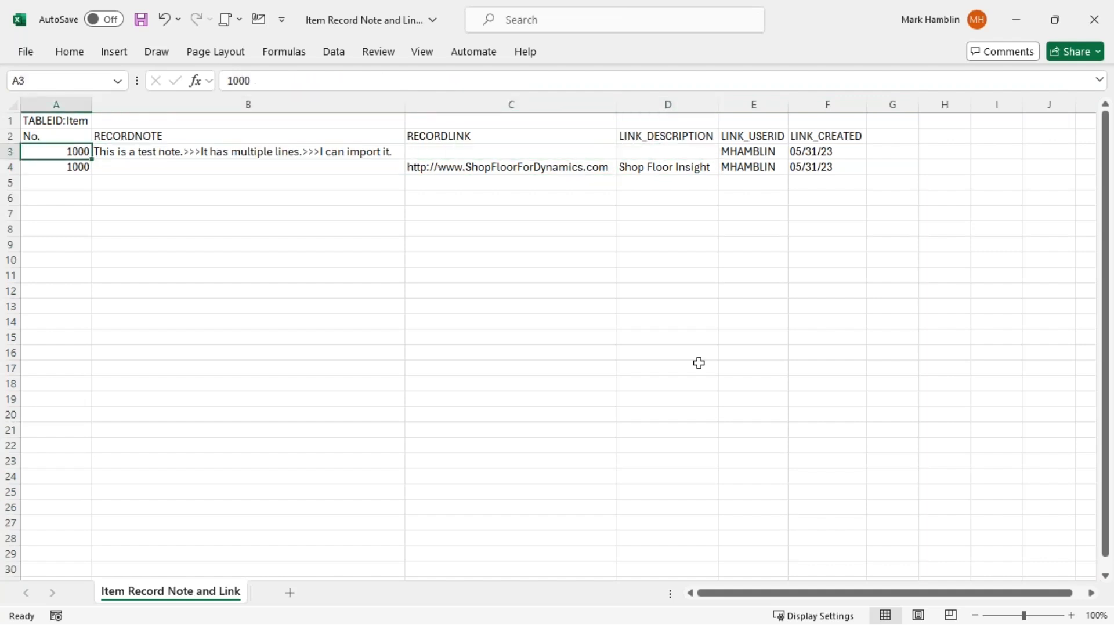
key("shift+Down")
key("Up")
key("Down")
key("shift+Down")
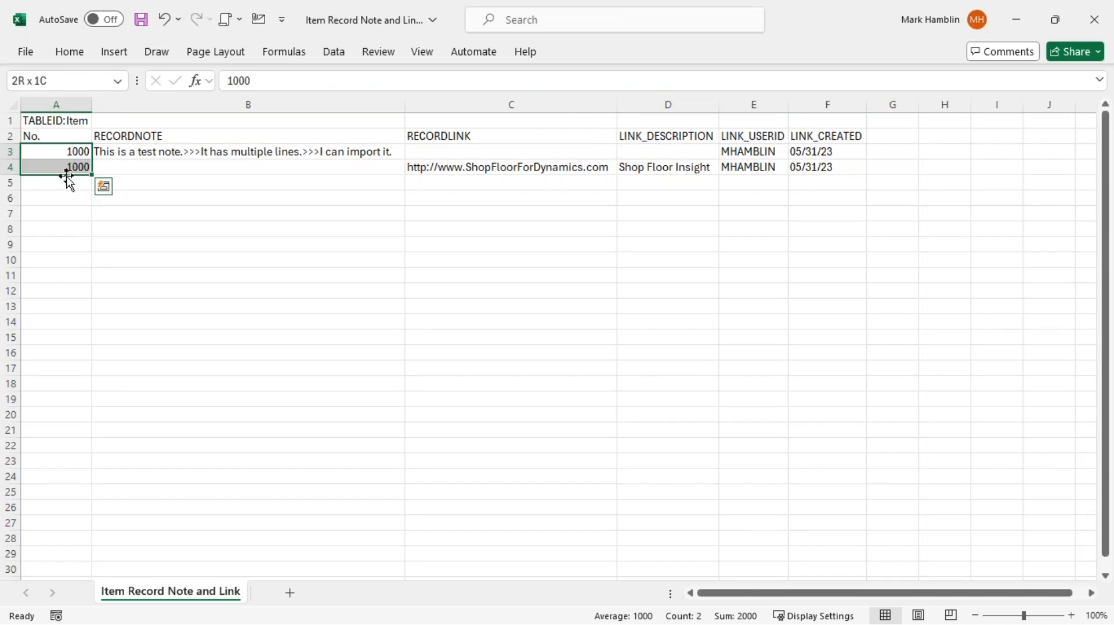
Review the note and item number cells and header row B2:F2, then return to the IEPT folder
left_click(135, 156)
left_click(61, 154)
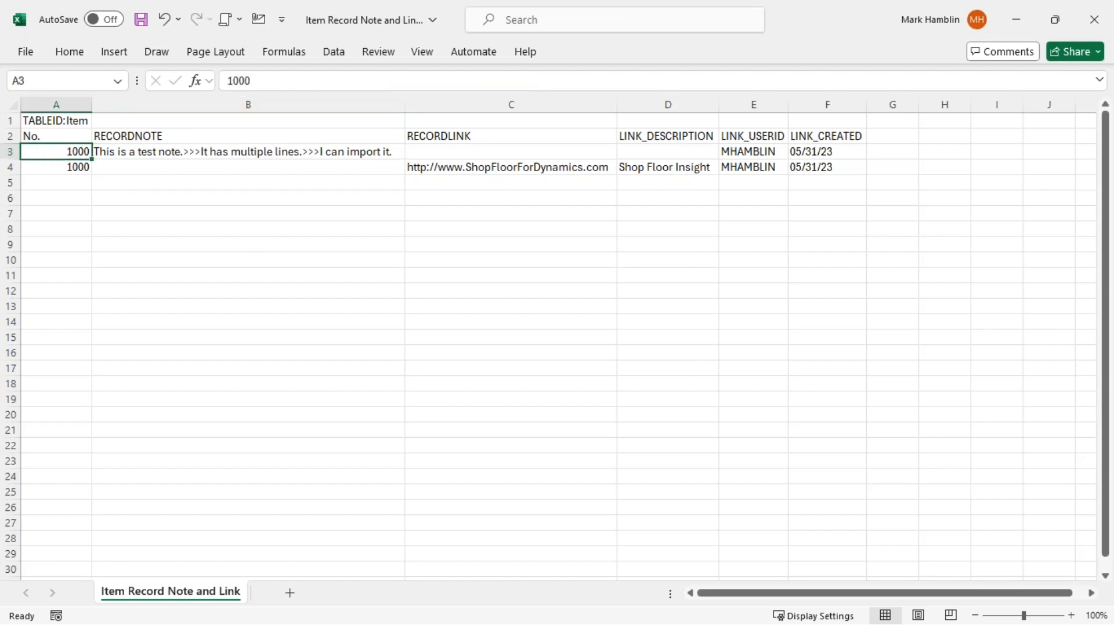
left_click(74, 168)
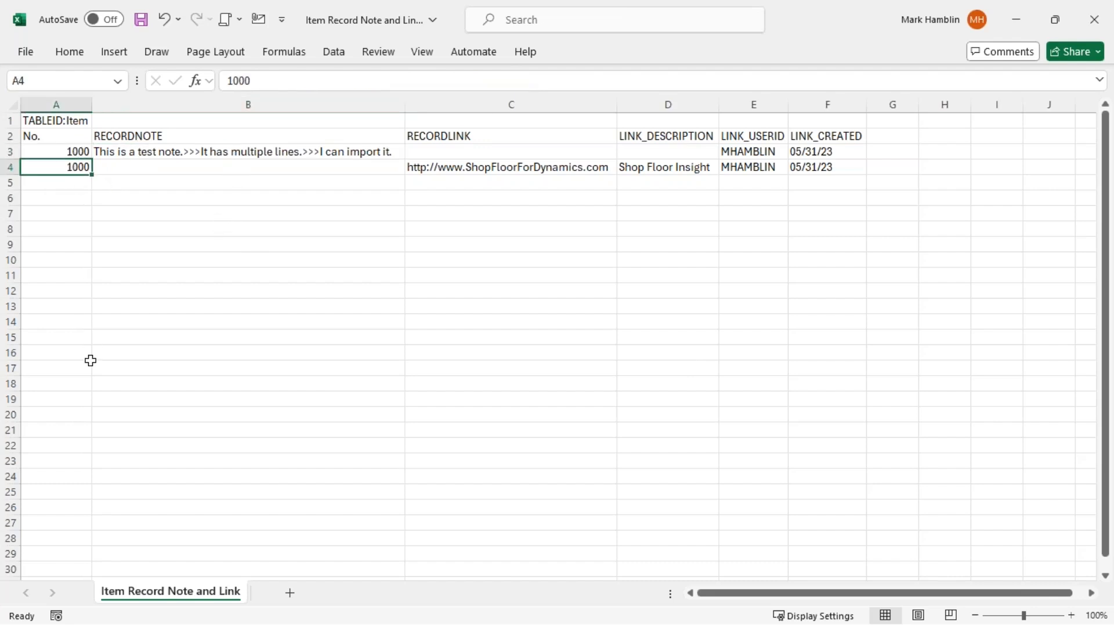
left_click(512, 133)
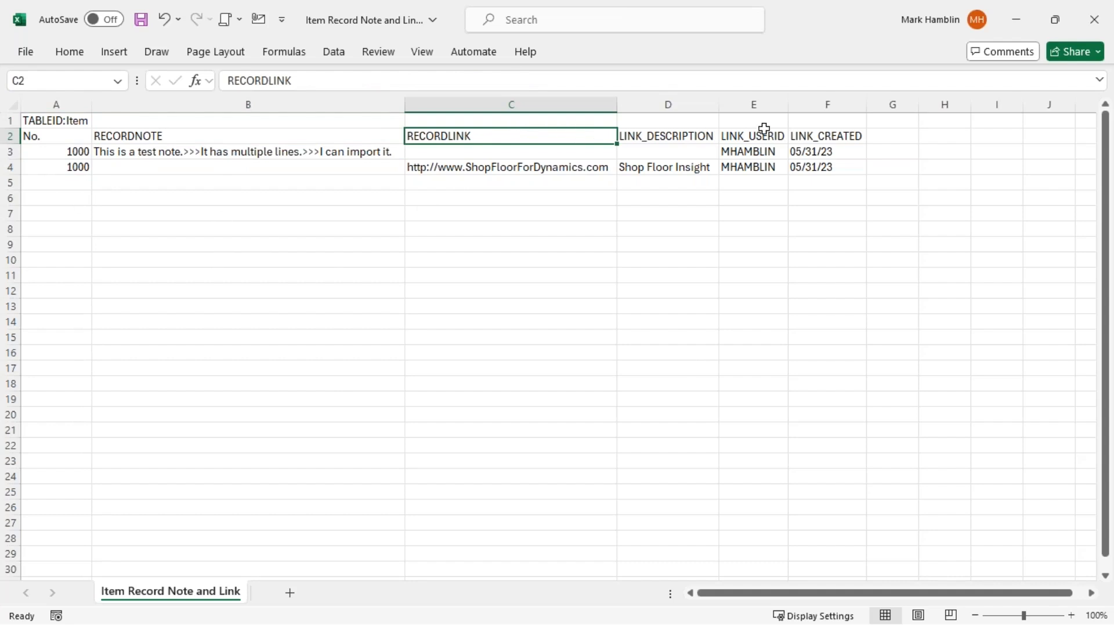
left_click_drag(836, 131, 284, 138)
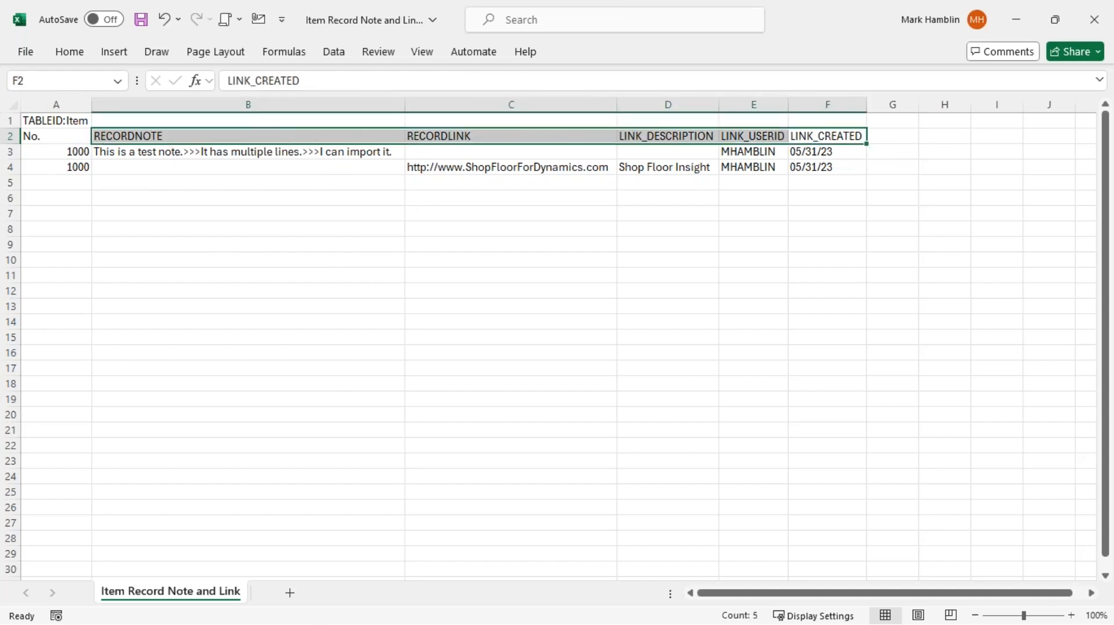
key("alt+Tab")
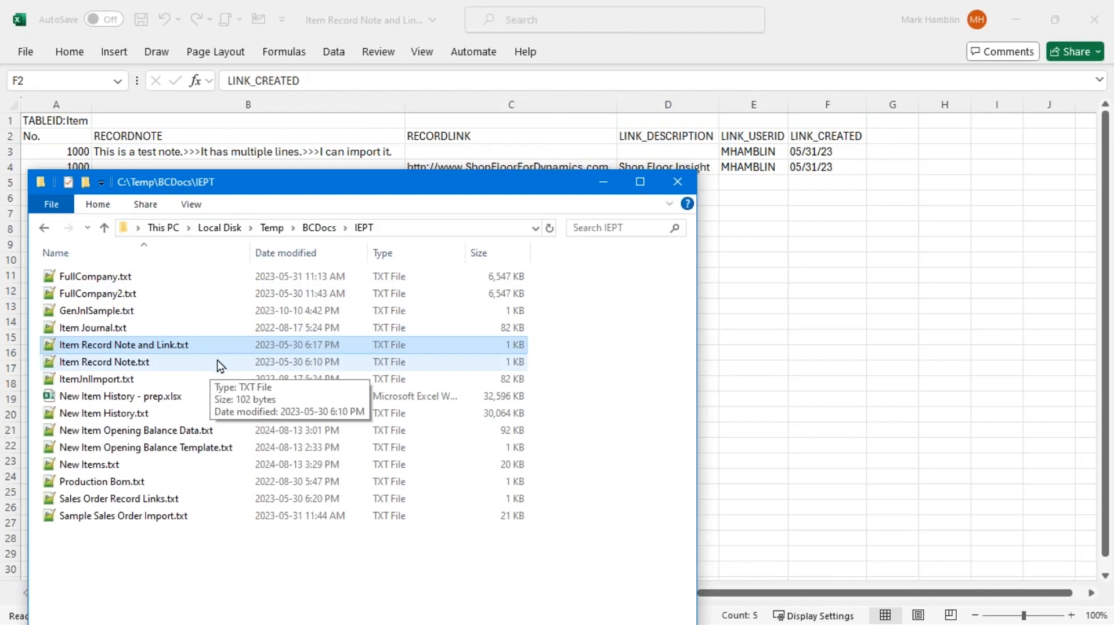
Open Sales Order Record Links.txt from the IEPT folder in Excel
right_click(156, 498)
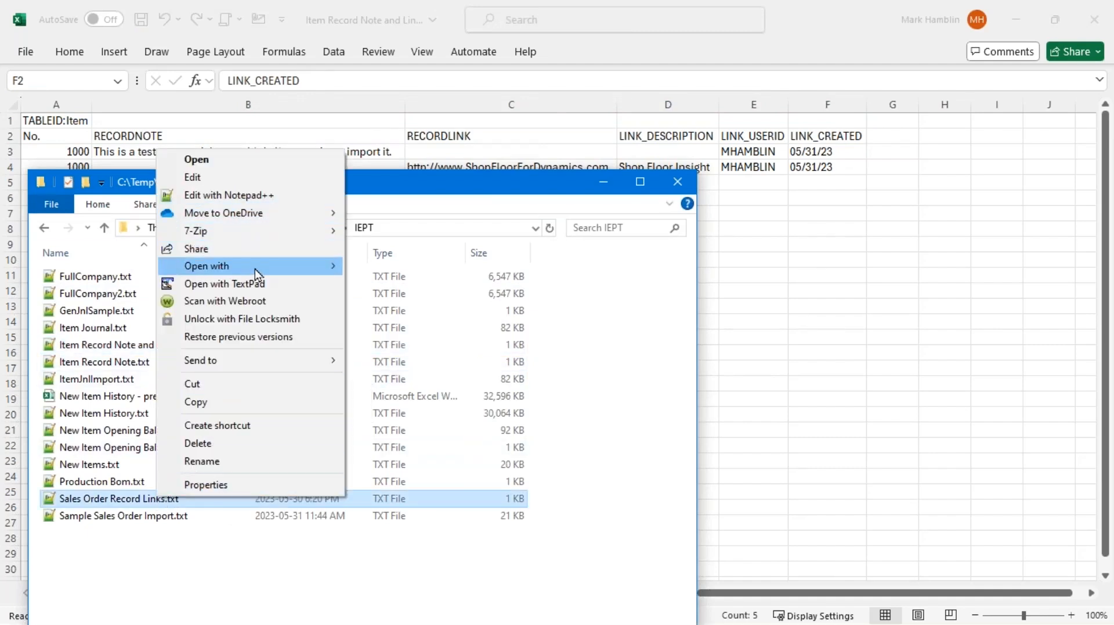
mouse_move(255, 267)
left_click(421, 267)
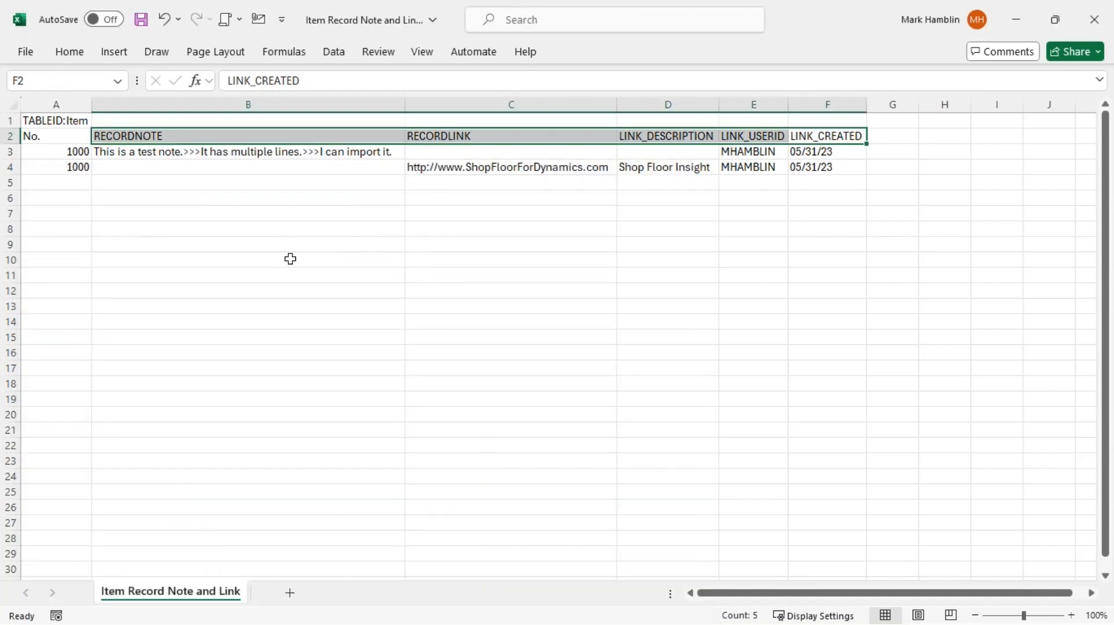
AutoFit all Sales Order Record Links columns and review the order numbers, URLs and descriptions in A3:D7
left_click(13, 110)
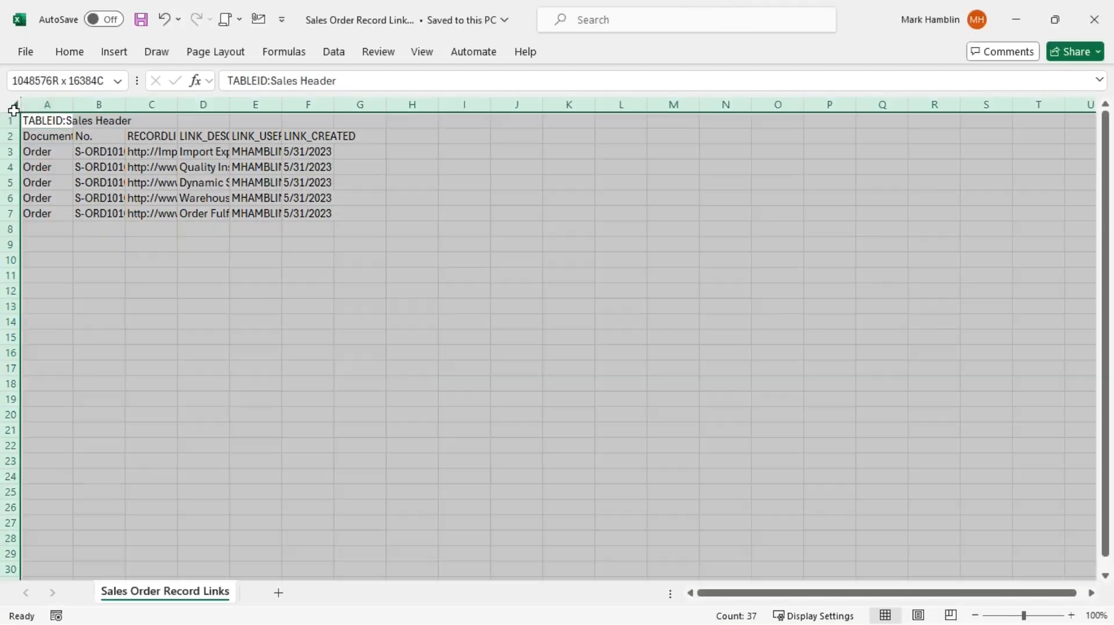
double_click(73, 105)
left_click(115, 167)
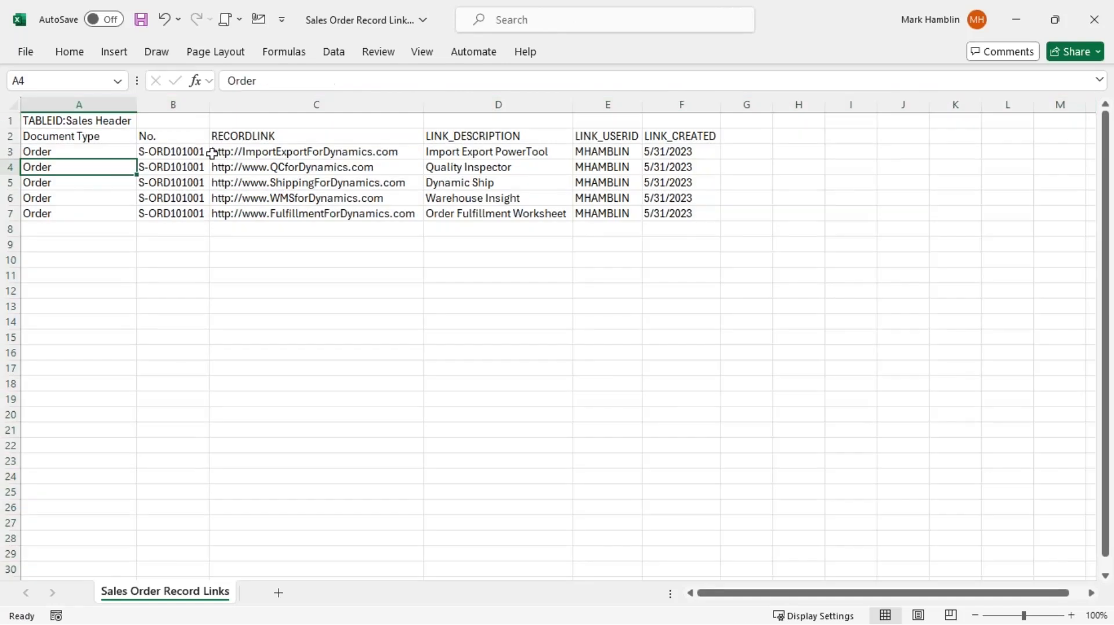
left_click_drag(95, 148, 172, 209)
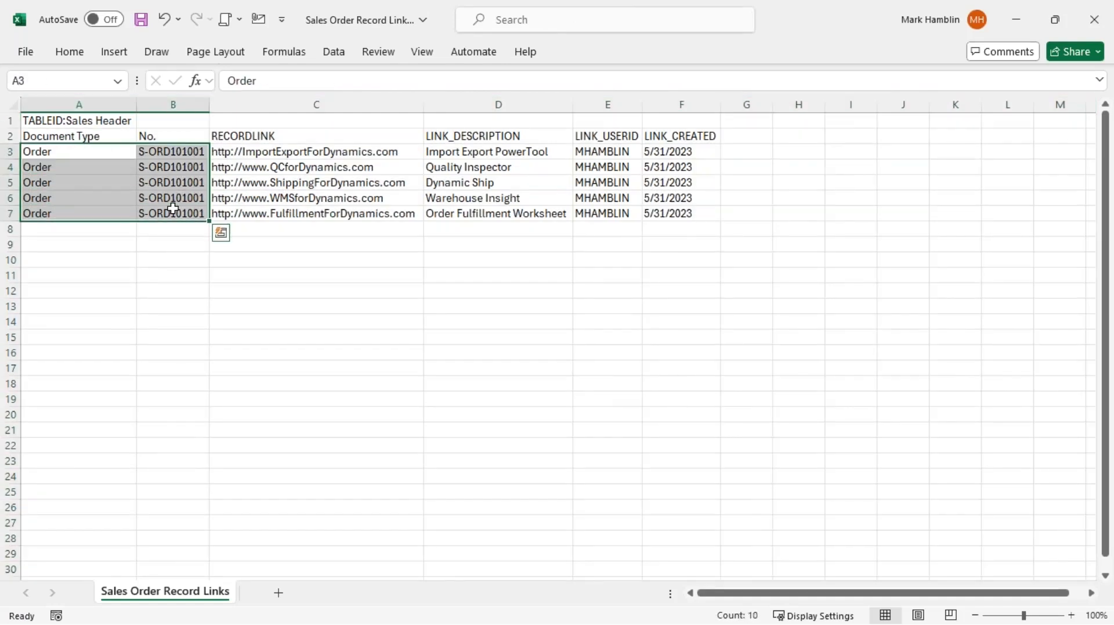
left_click_drag(314, 154, 549, 216)
left_click(300, 242)
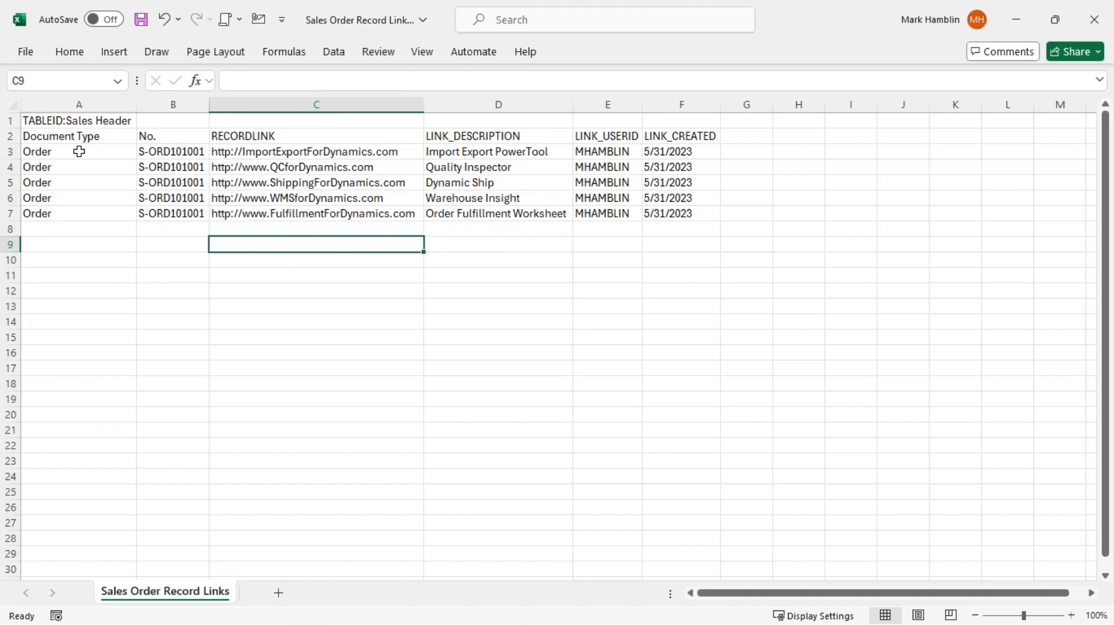
Close the Sales Order Record Links and Item Record Note and Link workbooks without saving
left_click(1090, 23)
left_click(616, 545)
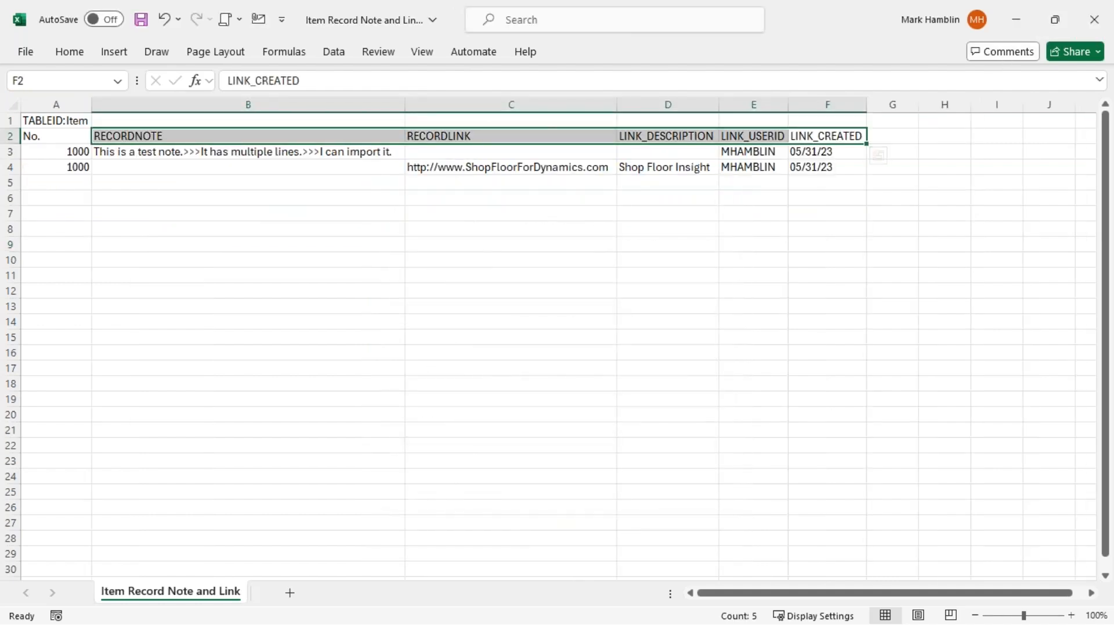
left_click(1094, 19)
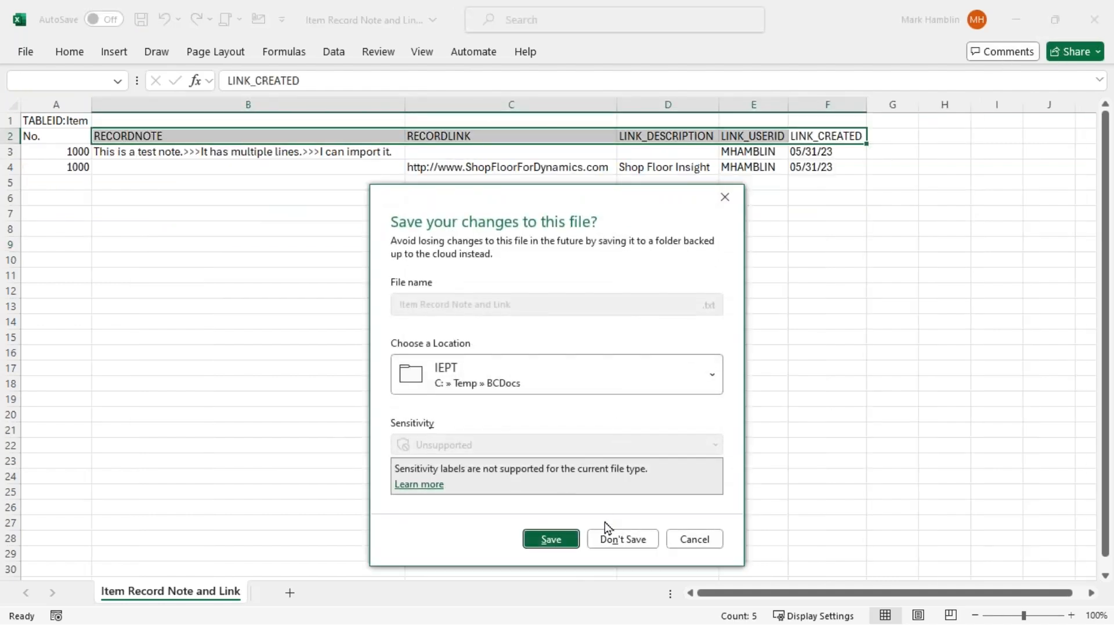
left_click(615, 539)
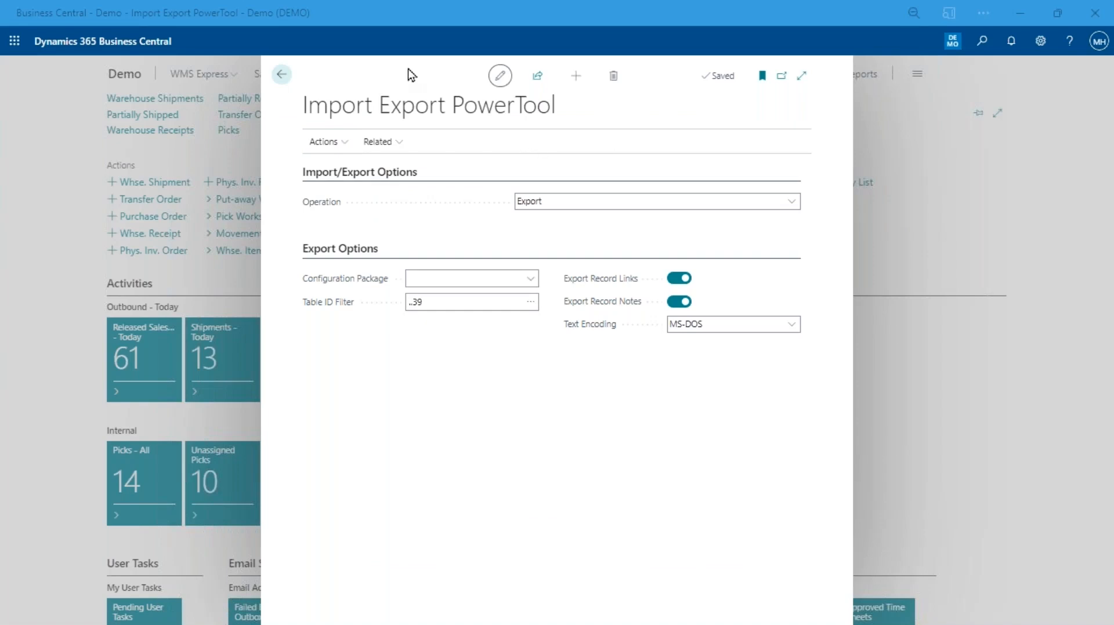
Switch off Export Record Links and Export Record Notes, leaving the ..39 Table ID Filter in place
left_click(408, 68)
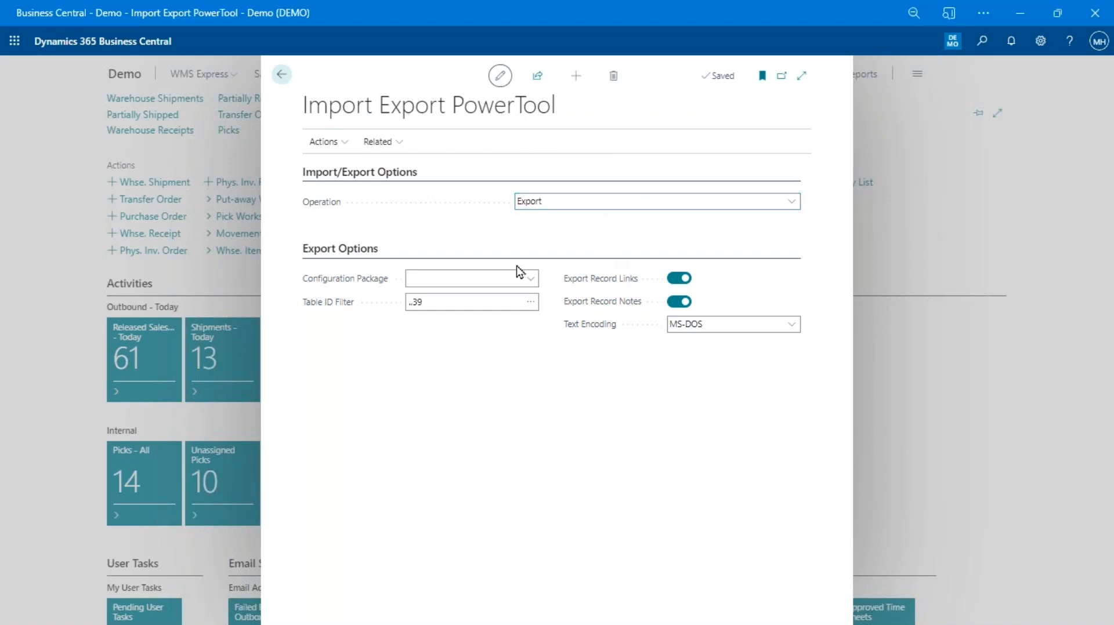
left_click(684, 279)
left_click(682, 302)
left_click(462, 302)
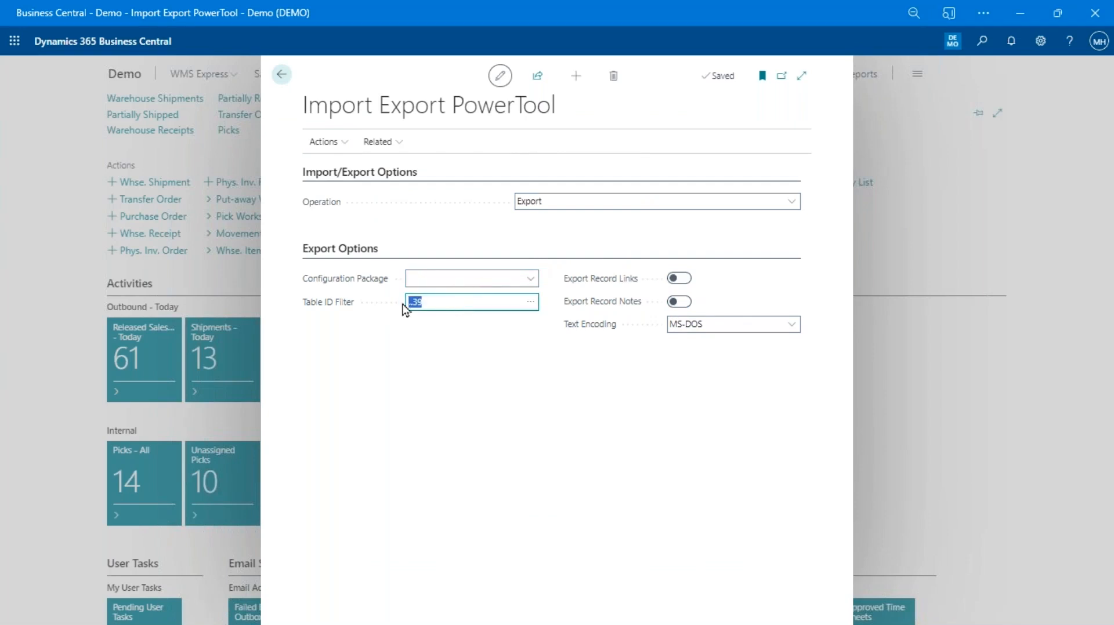
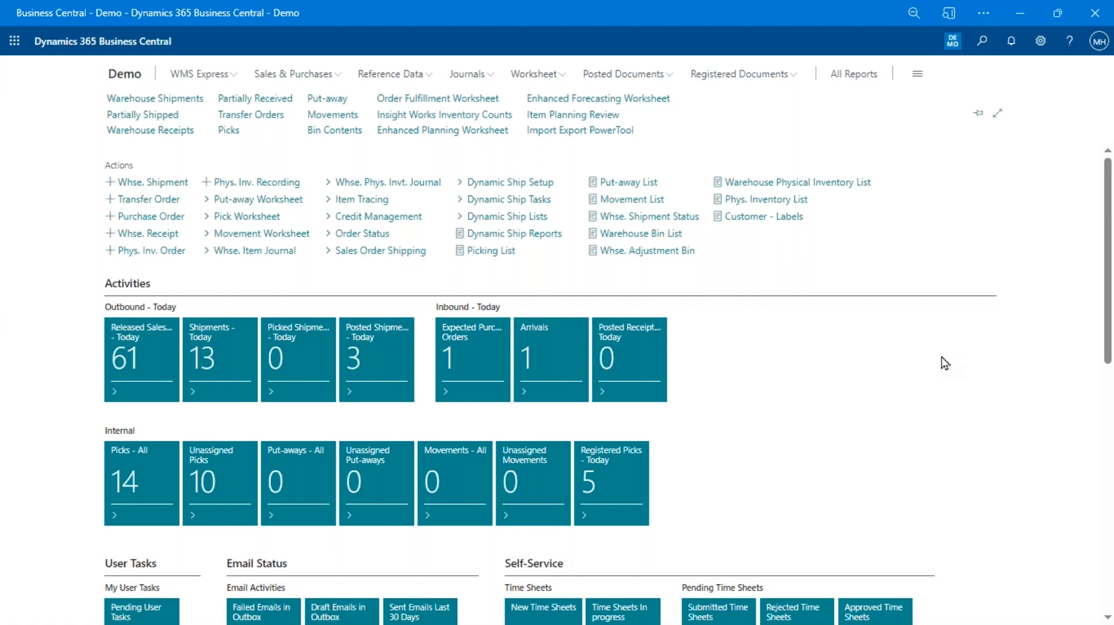
Open the IEPT folder's Item Journal.txt file in Excel
key("alt+Tab")
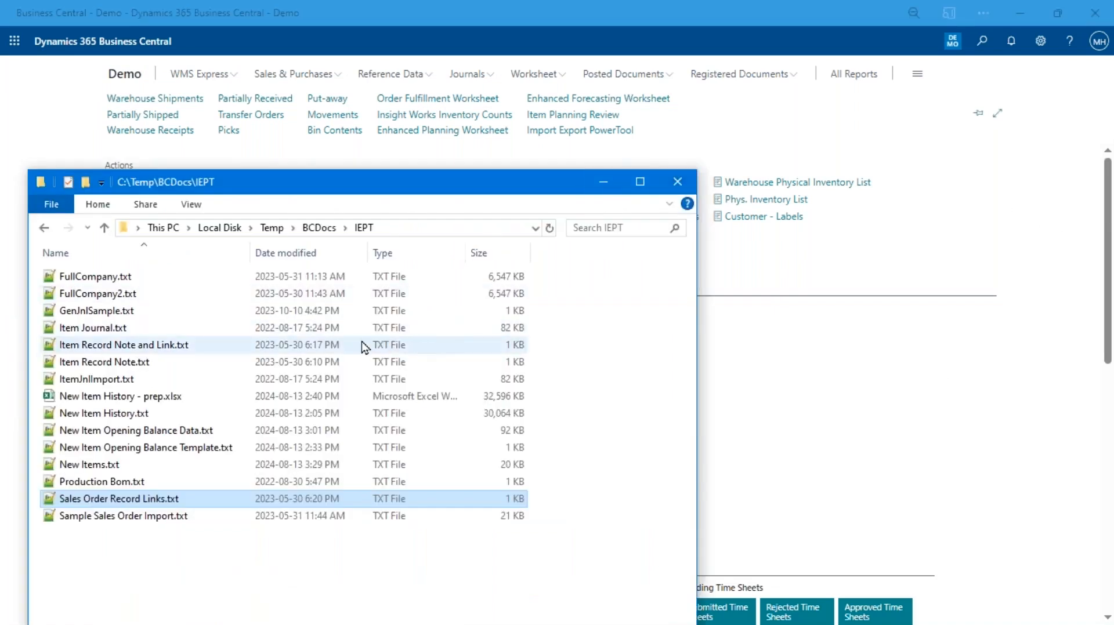
right_click(117, 332)
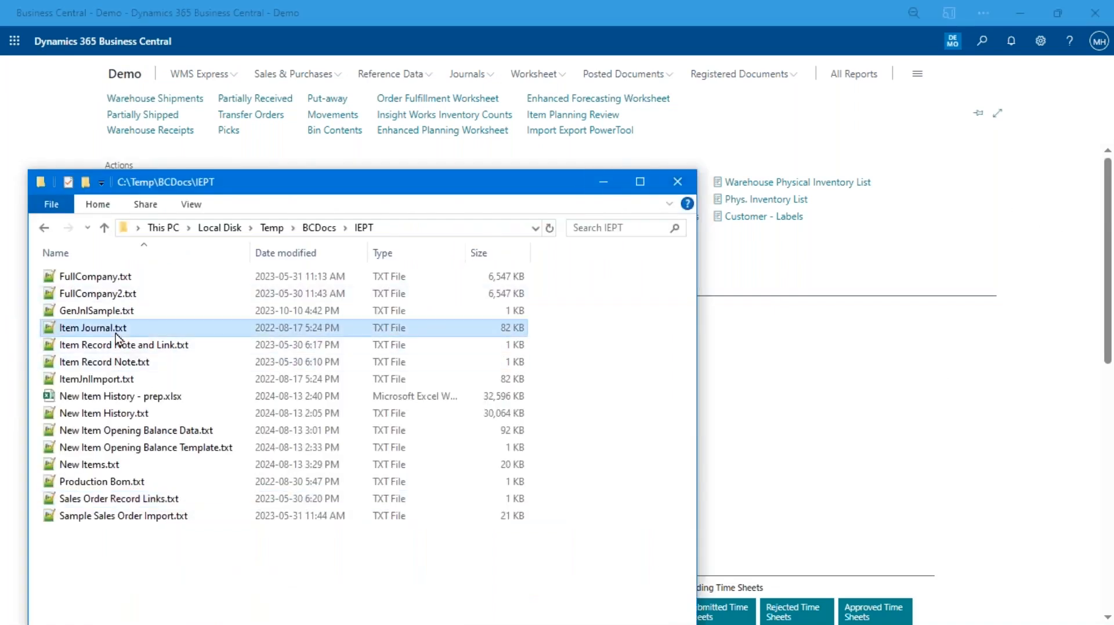
mouse_move(245, 395)
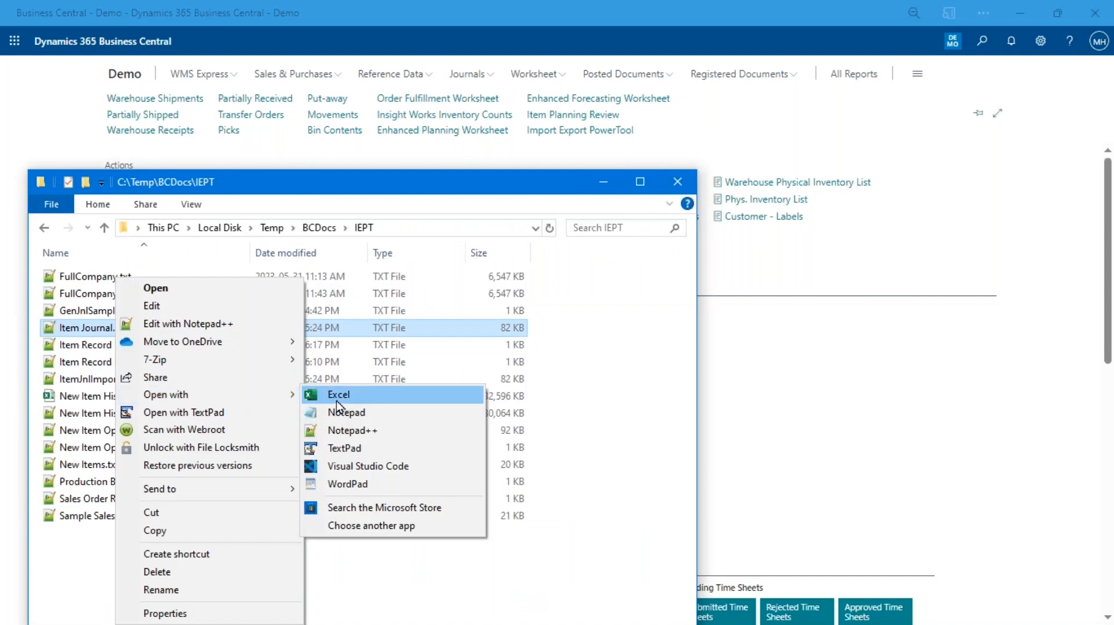
left_click(332, 411)
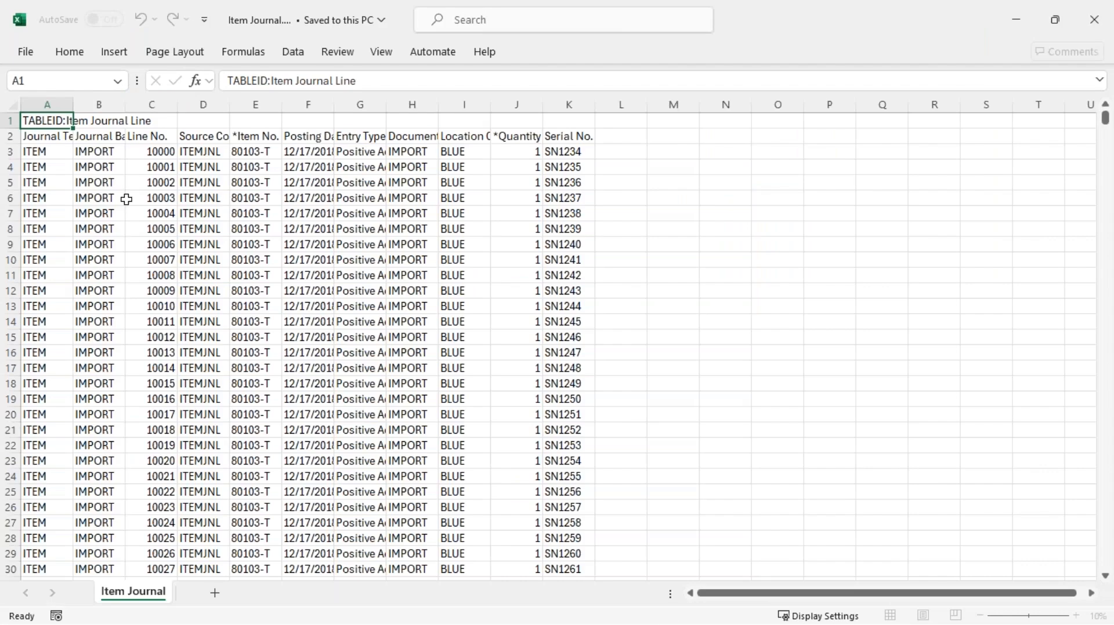
AutoFit every Item Journal column and check the header row from Journal Template Name across
left_click(12, 104)
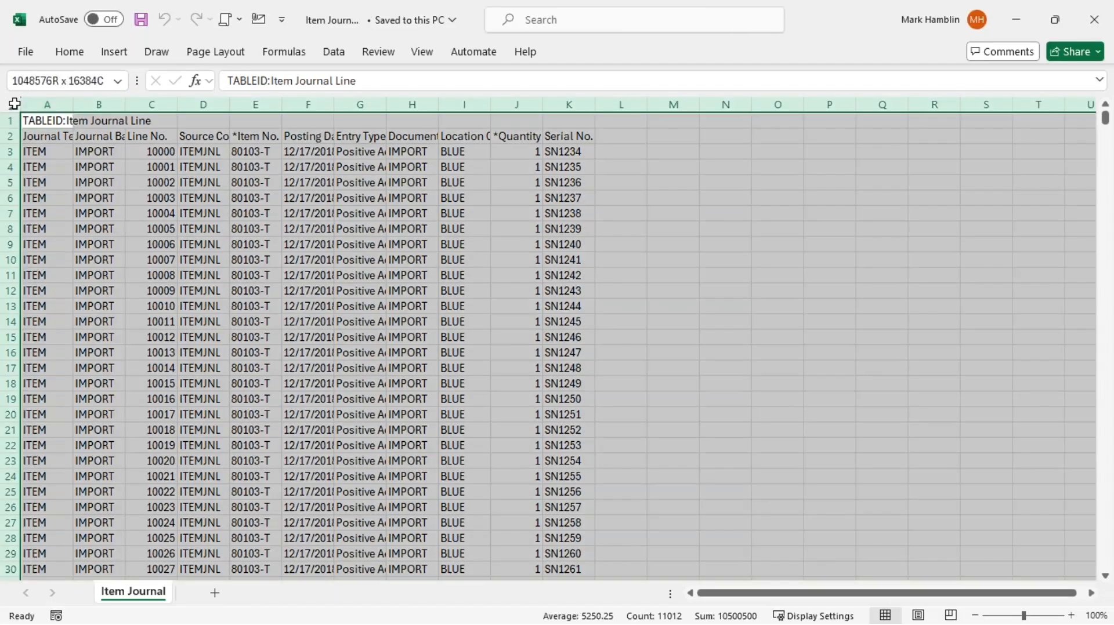
double_click(72, 105)
left_click(182, 216)
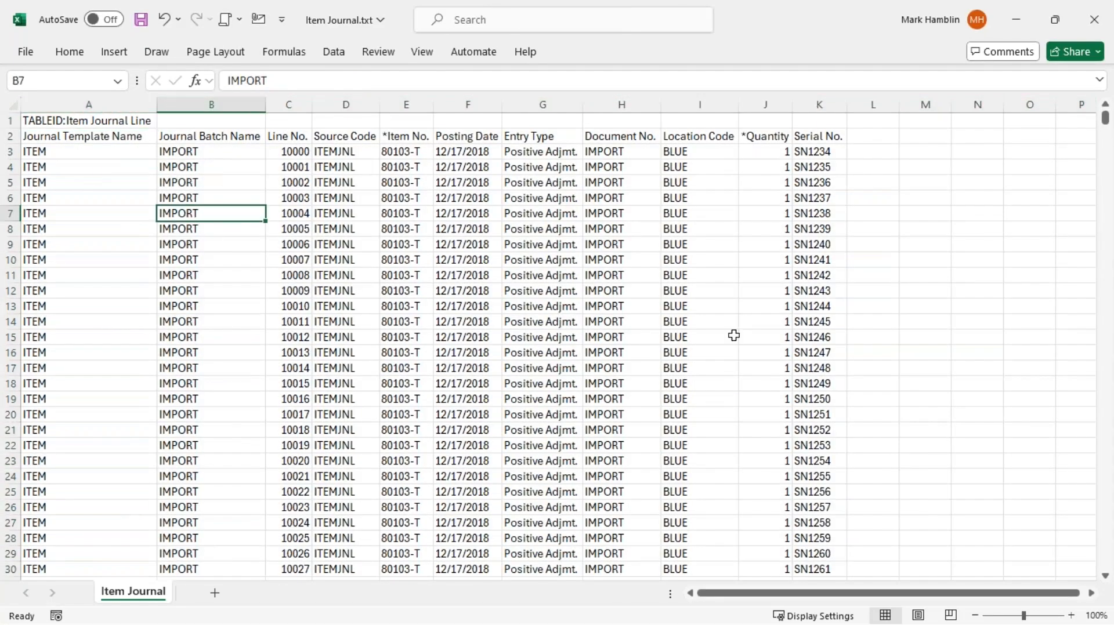
key("Up")
key("Up")
key("Up")
key("Up")
key("Up")
key("Left")
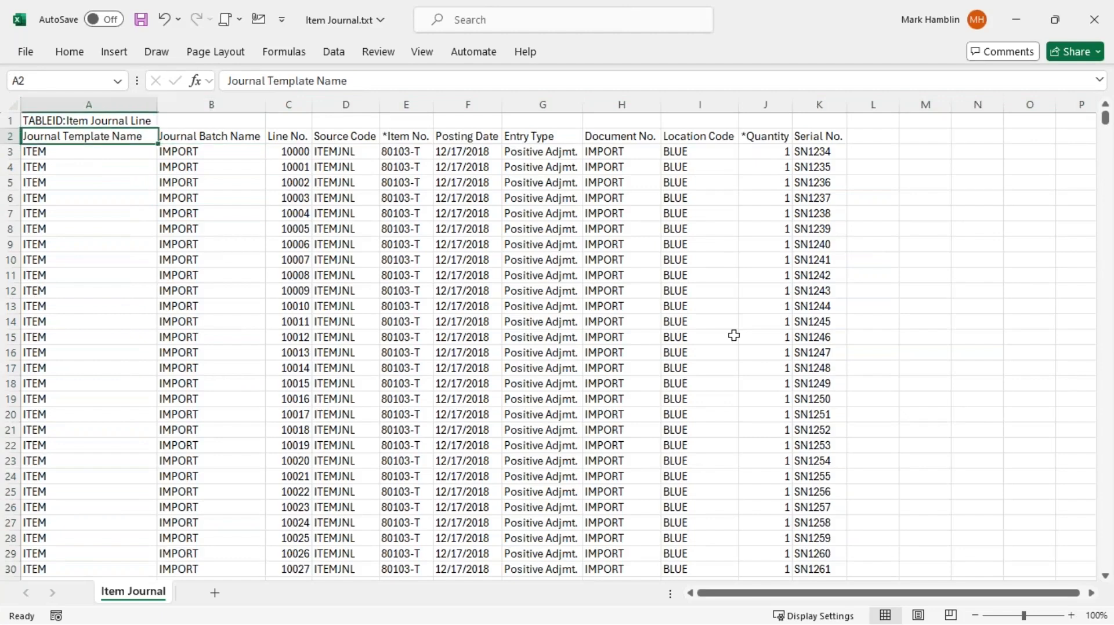
key("ctrl+shift+Right")
key("ctrl+shift+Left")
Review the TABLEID line and the column headers through *Item No. and Entry Type
key("Up")
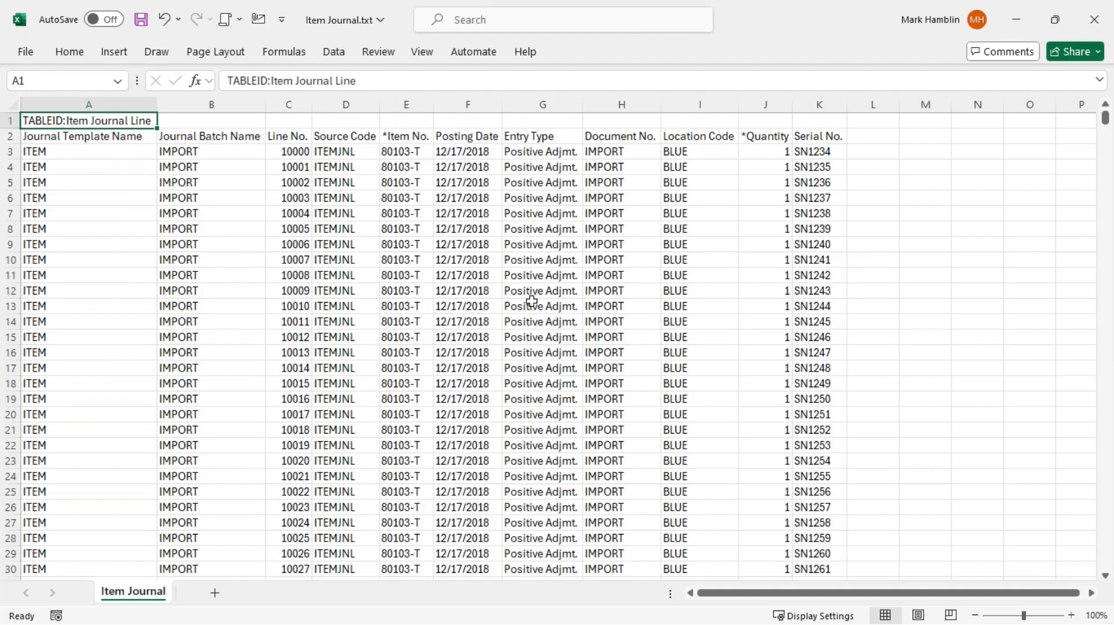
left_click(122, 149)
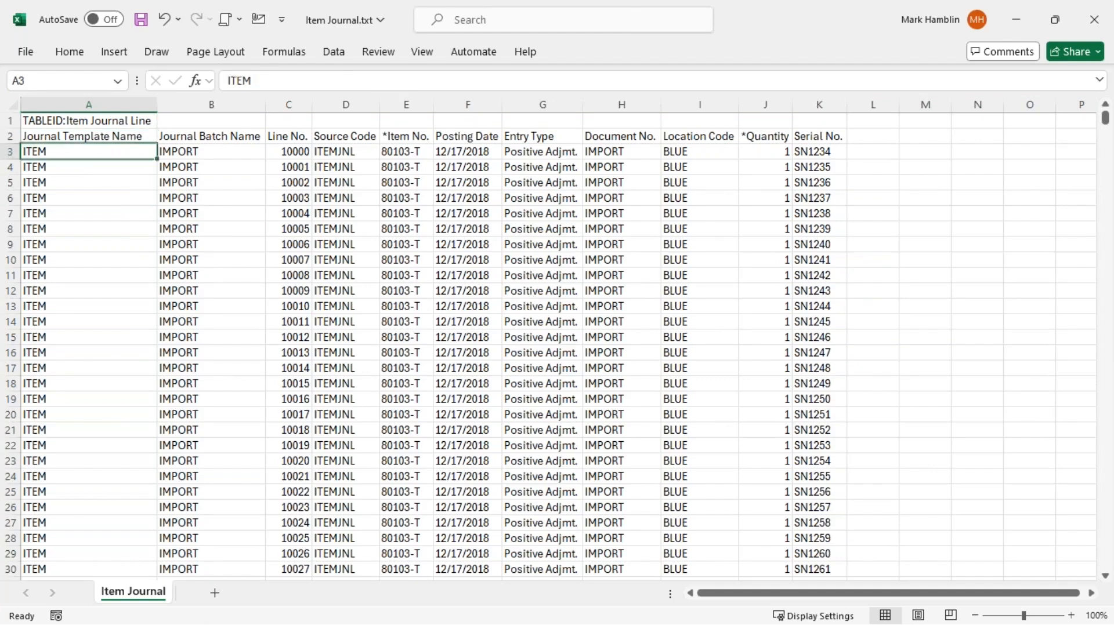
key("Up")
key("Up")
key("Down")
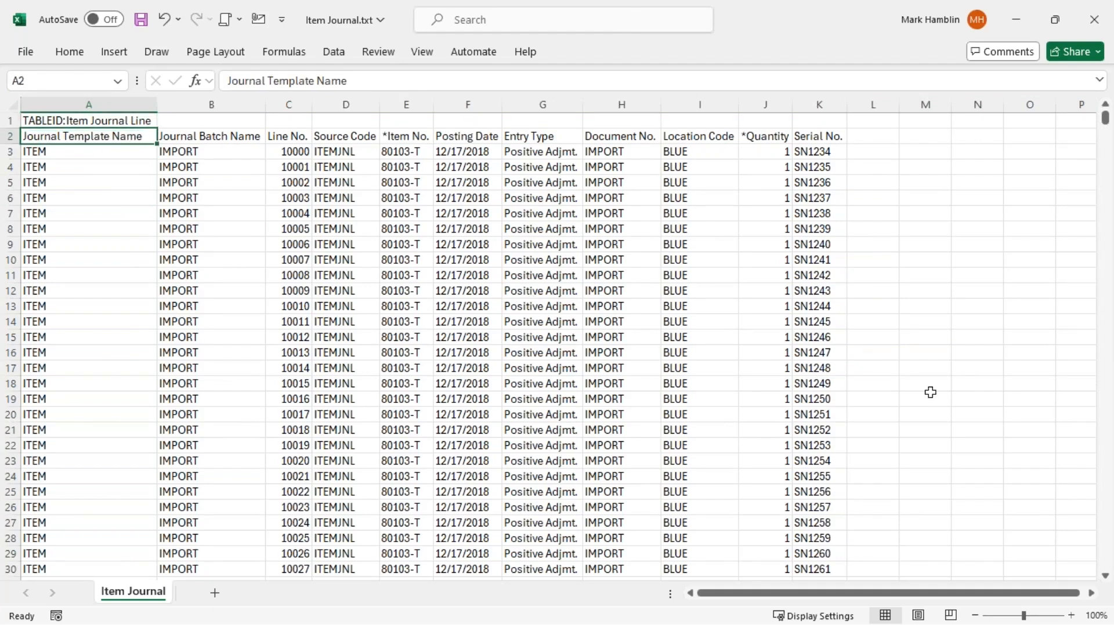
key("Up")
key("Down")
key("shift+Right")
key("shift+Right")
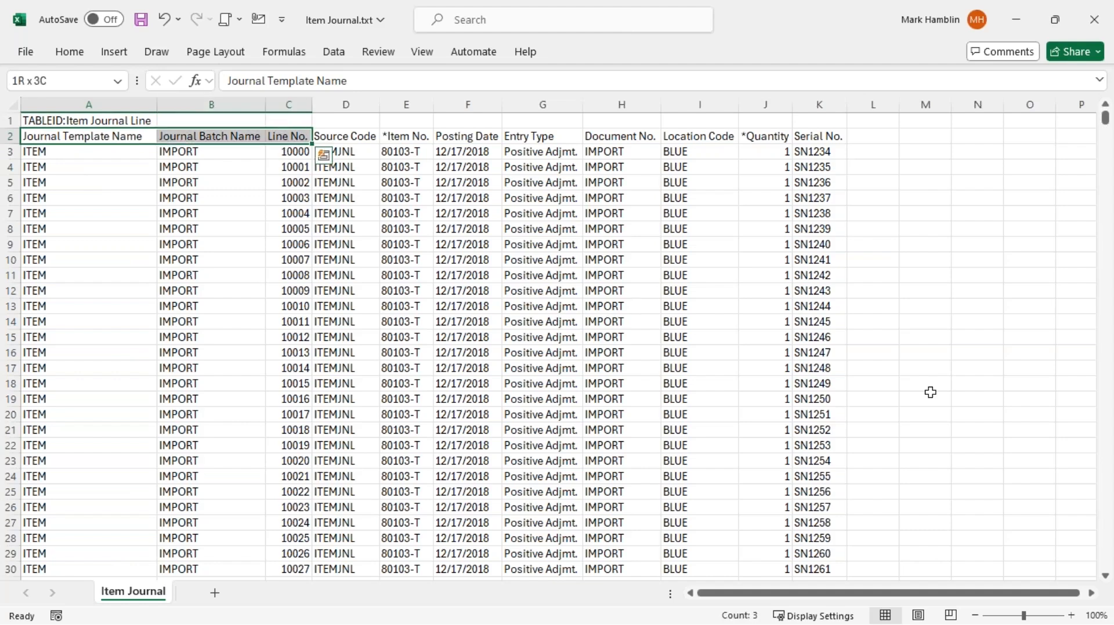
key("Right")
key("Right")
key("Right")
key("Right")
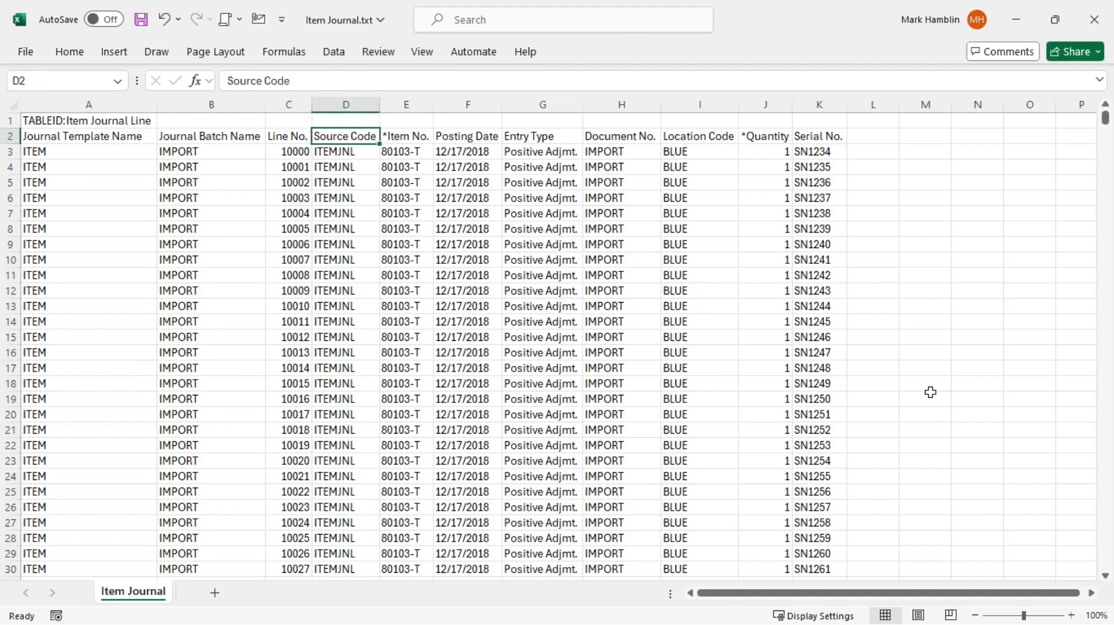
key("Right")
key("Right")
key("Right")
key("Left")
key("Left")
key("Left")
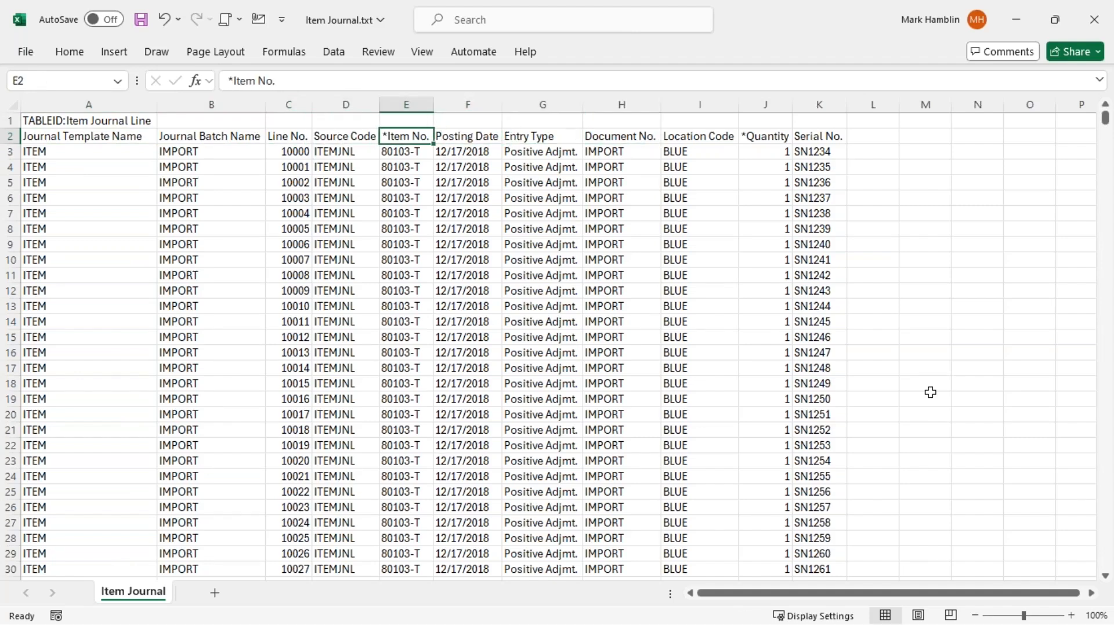
Check the first 80103-T data row and the serial numbers from SN1234 onward
key("Down")
key("Right")
key("Right")
key("Right")
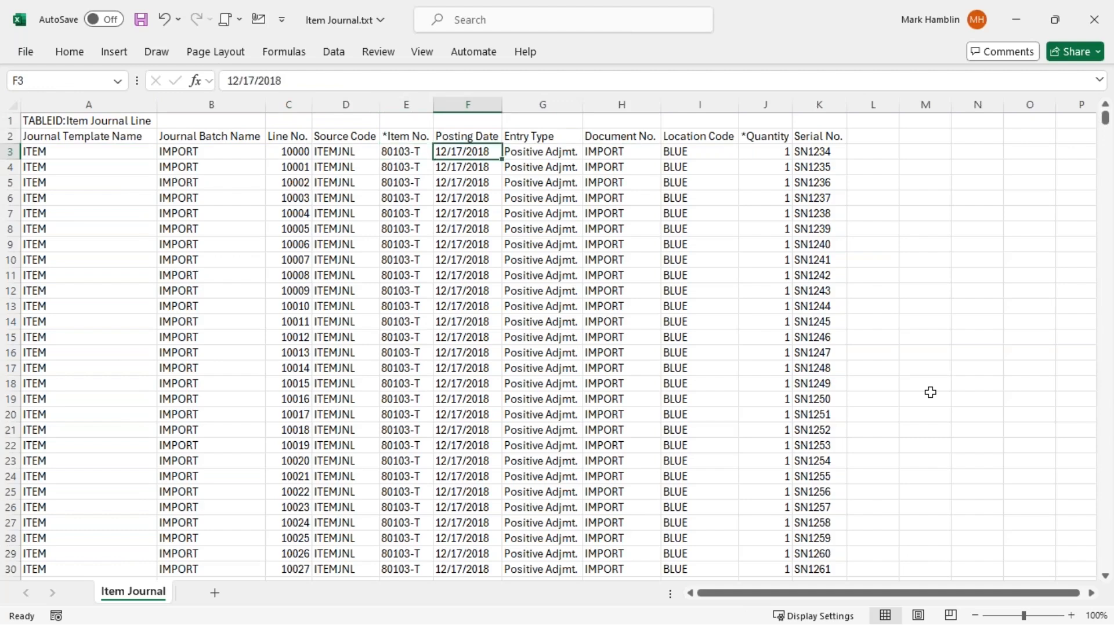
key("Right")
key("Right")
key("Right")
key("Left")
key("Left")
key("Left")
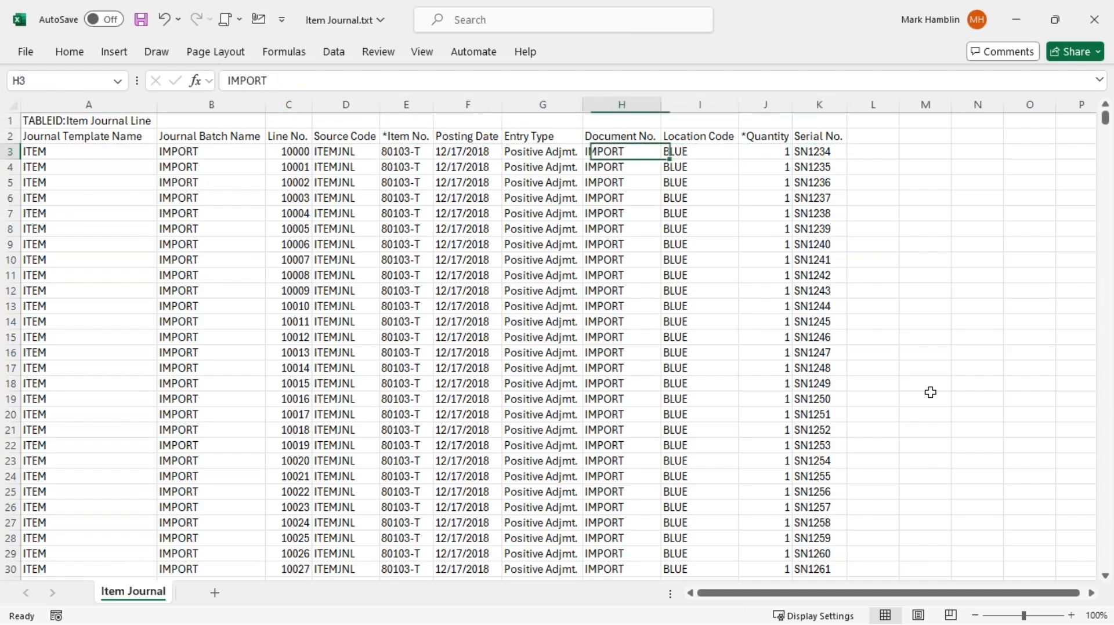
key("Left")
key("Right")
key("Right")
key("Right")
key("Right")
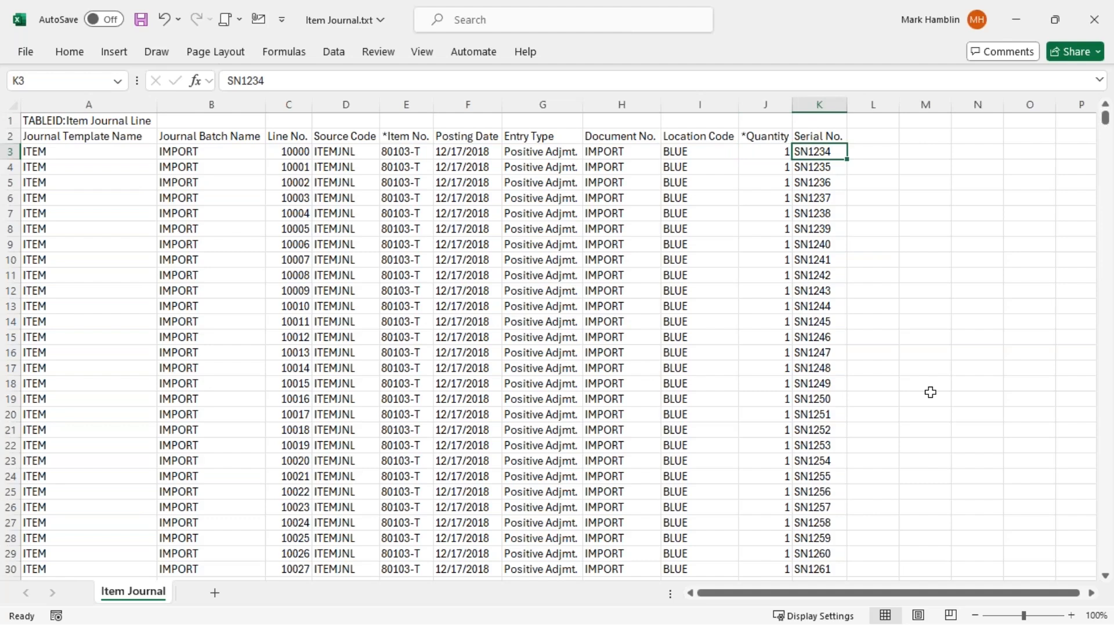
key("Up")
key("Down")
key("Down")
key("Down")
key("Down")
key("Down")
key("Down")
key("Down")
key("Down")
key("Down")
key("Down")
key("Down")
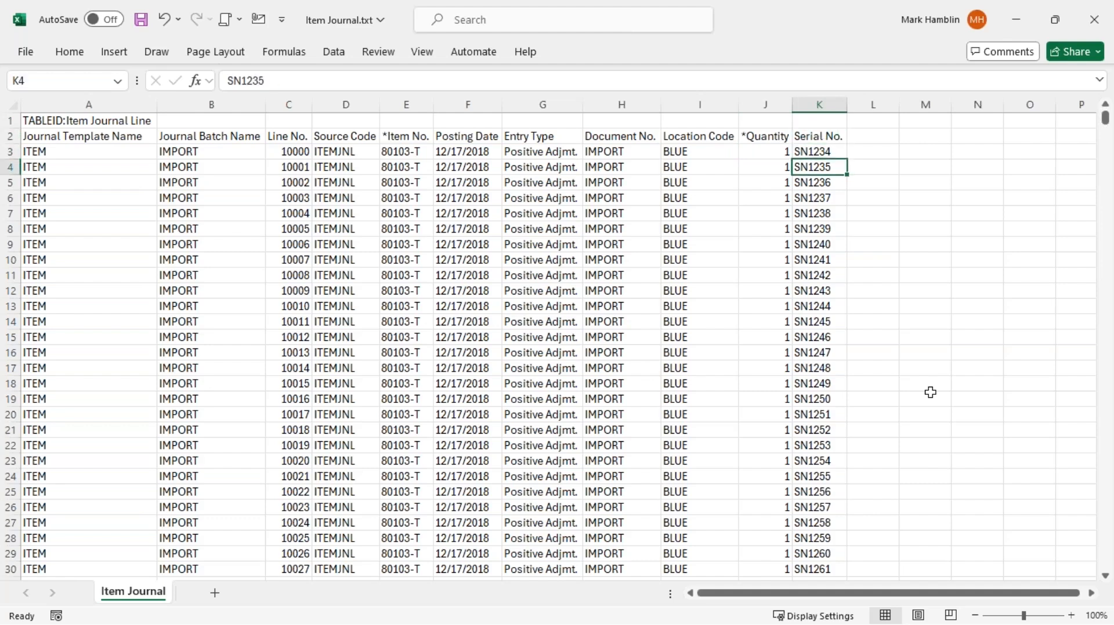
key("Down")
key("Down")
key("Down")
key("Down")
key("Down")
key("Down")
key("Down")
key("Down")
key("Down")
key("Down")
key("Down")
key("Down")
key("Down")
key("Down")
key("Down")
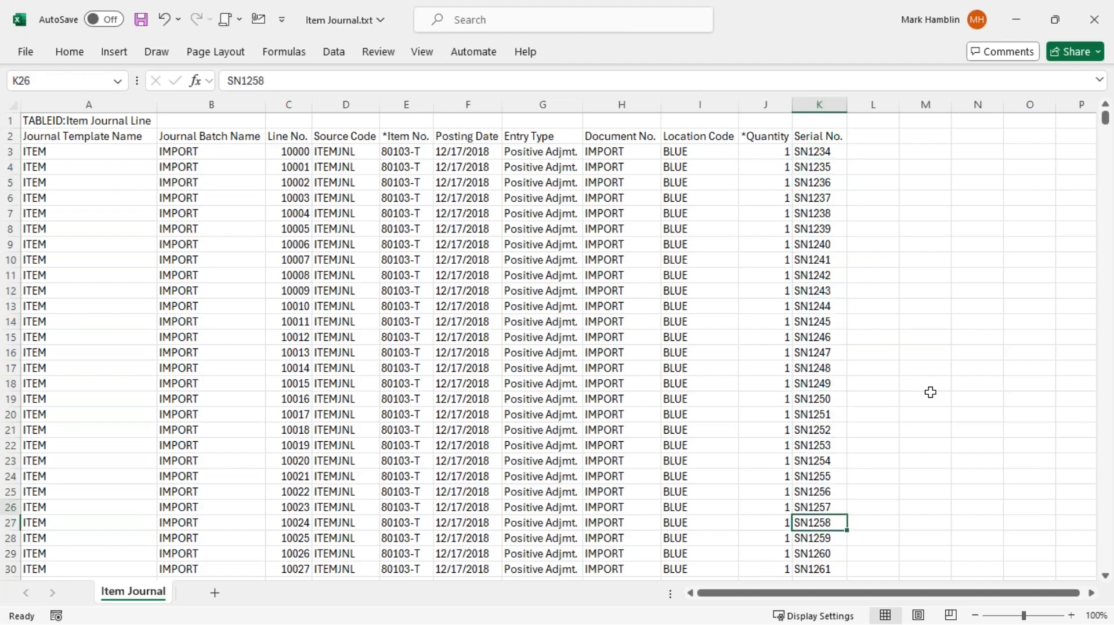
key("Up")
key("Up")
key("Up")
key("Up")
key("Up")
key("Up")
key("Up")
key("Up")
key("Up")
key("Up")
key("Up")
key("Up")
key("Up")
key("Up")
key("Up")
key("Up")
key("Up")
key("Up")
key("Up")
key("Up")
key("Up")
key("Up")
key("Up")
key("Up")
key("Up")
key("Up")
key("Up")
key("Right")
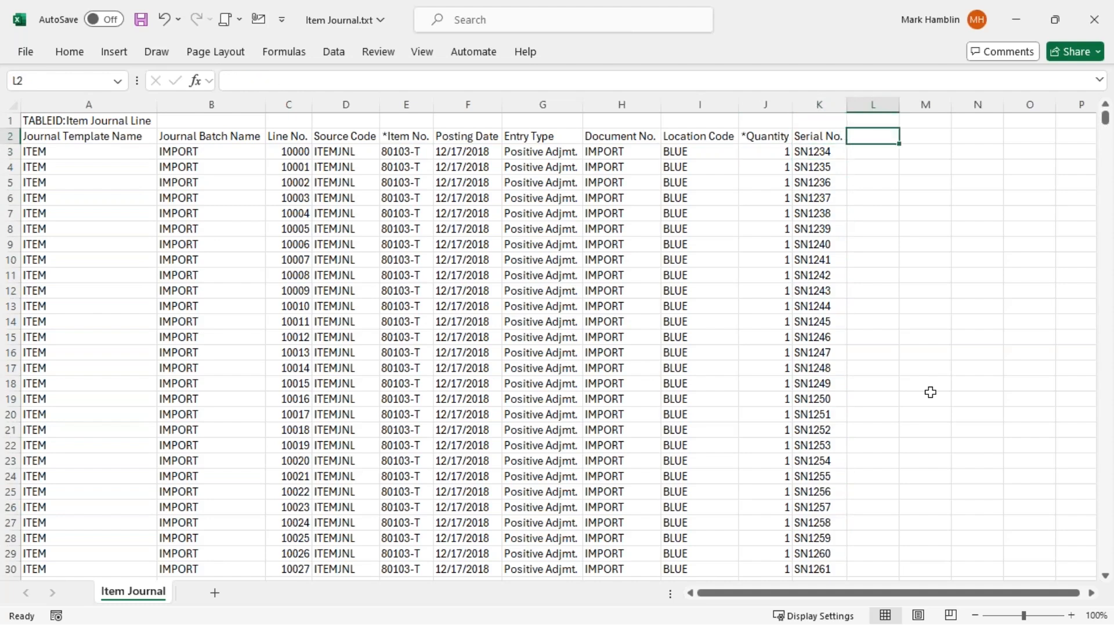
type("ot")
key("BackSpace")
key("BackSpace")
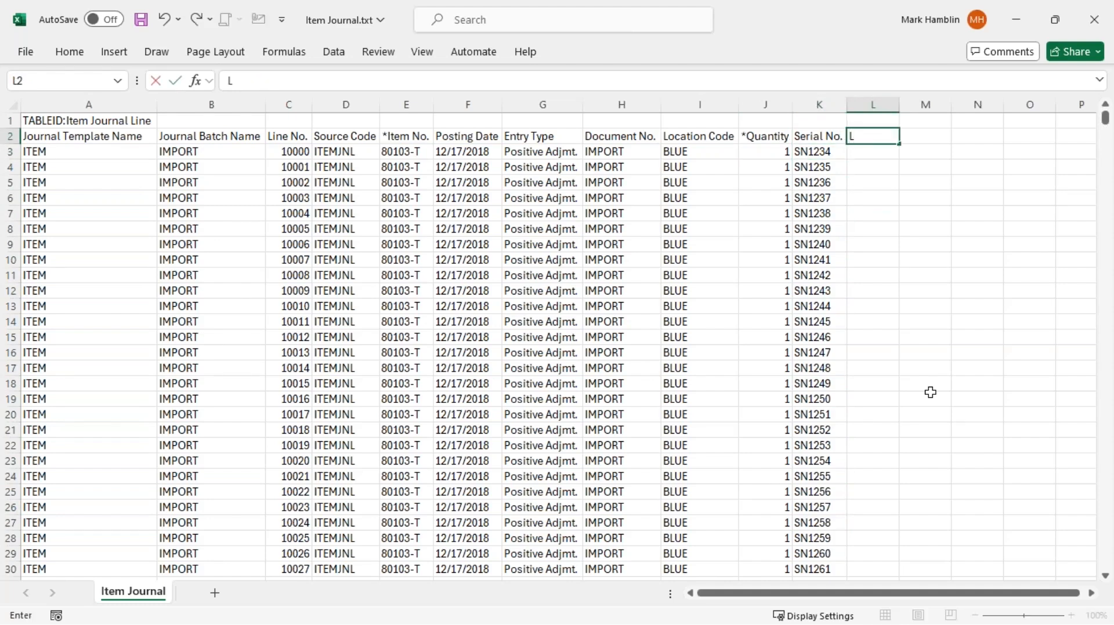
type("Lot No.")
key("Tab")
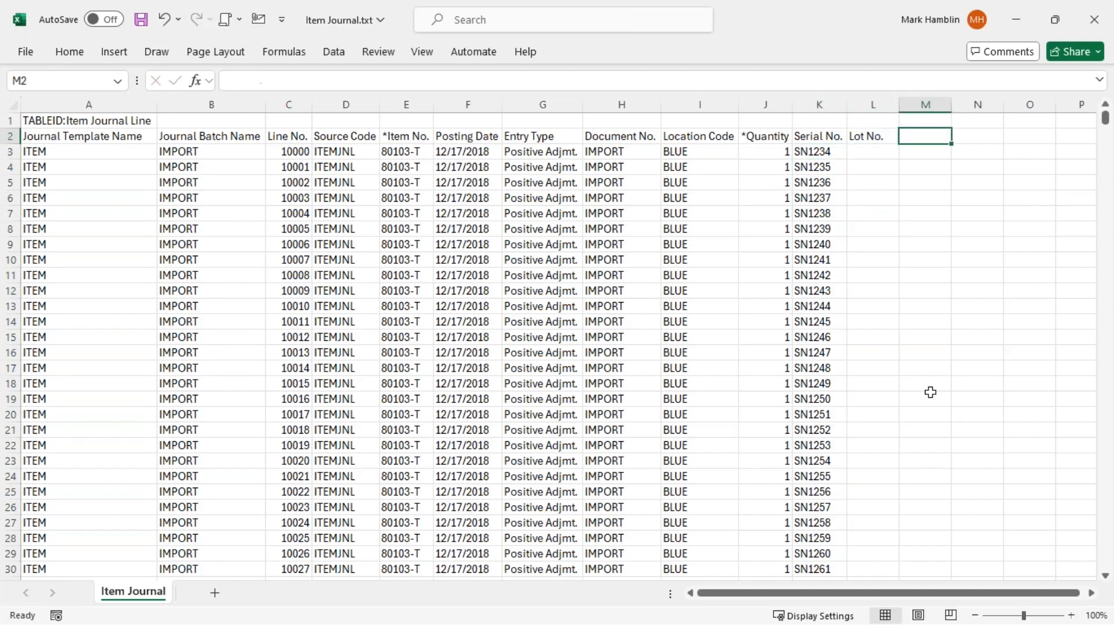
type("Expiry")
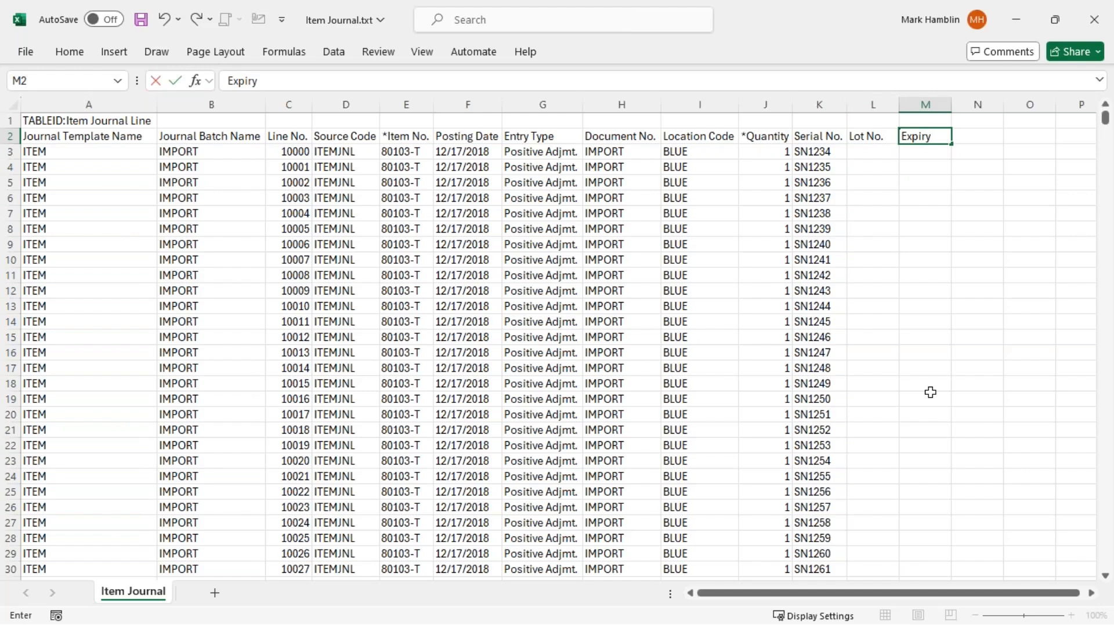
type(" Da")
key("BackSpace")
type("Date")
key("Return")
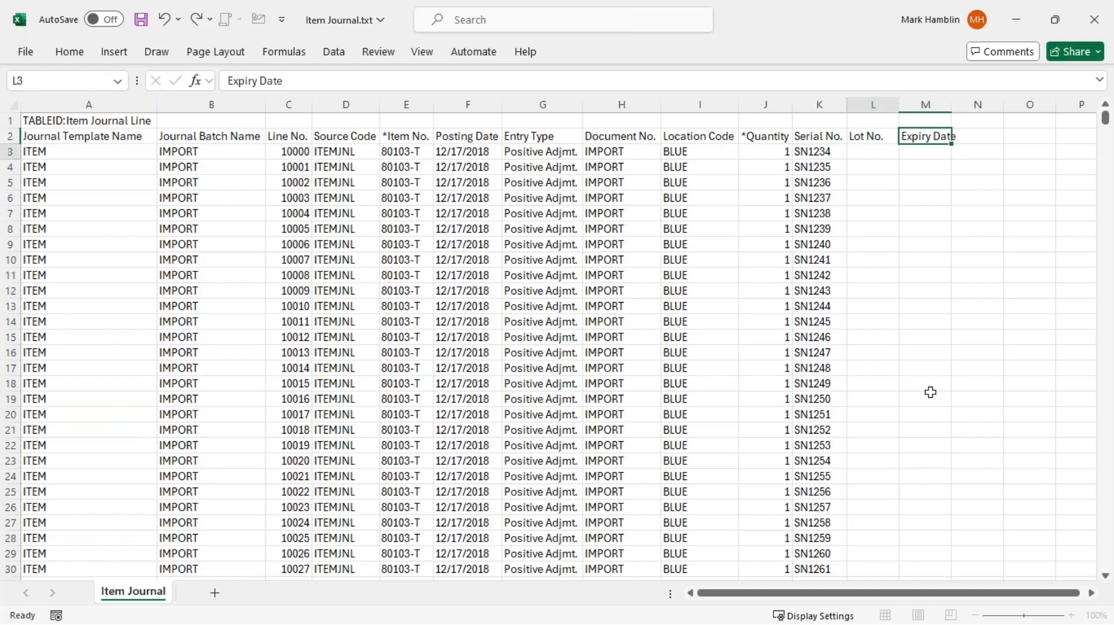
key("Right")
key("Left")
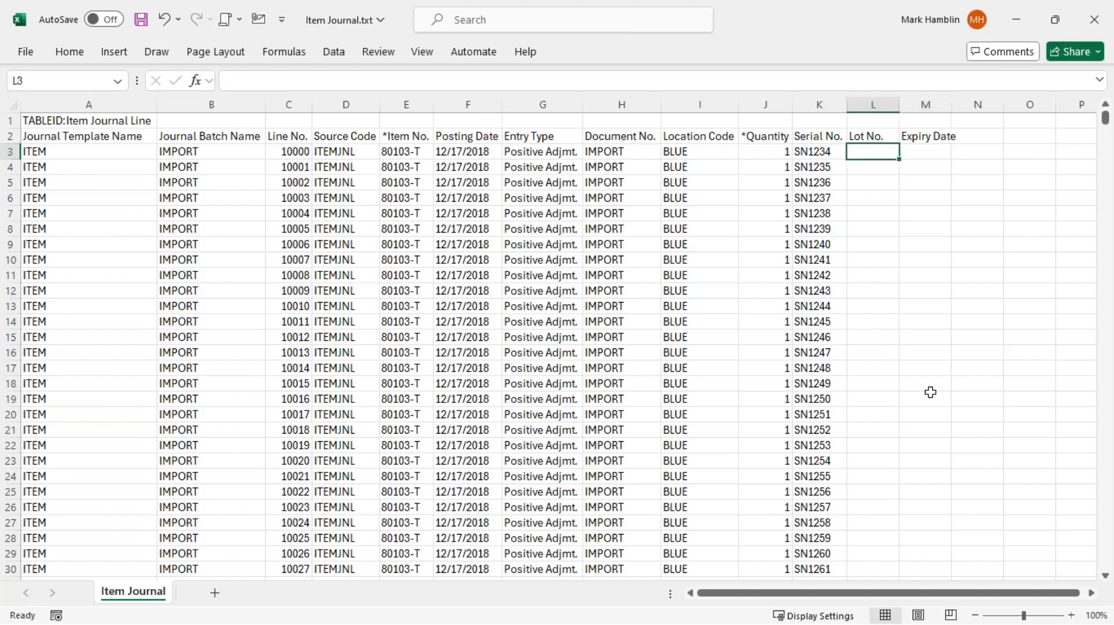
key("Up")
key("shift+Right")
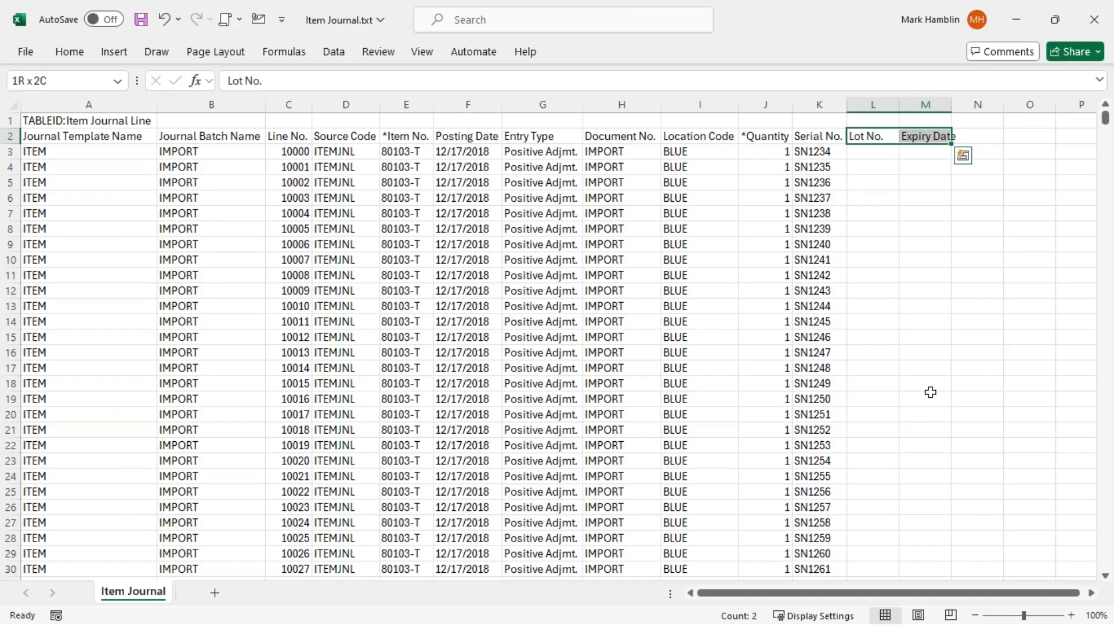
key("Delete")
key("Left")
key("Left")
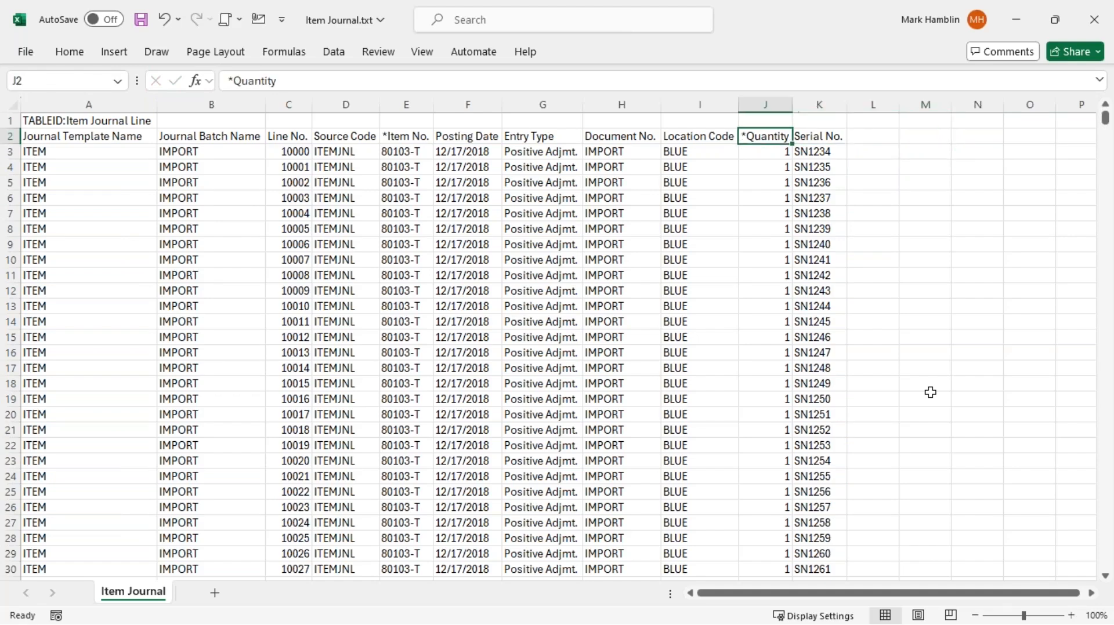
key("Down")
key("Up")
key("F2")
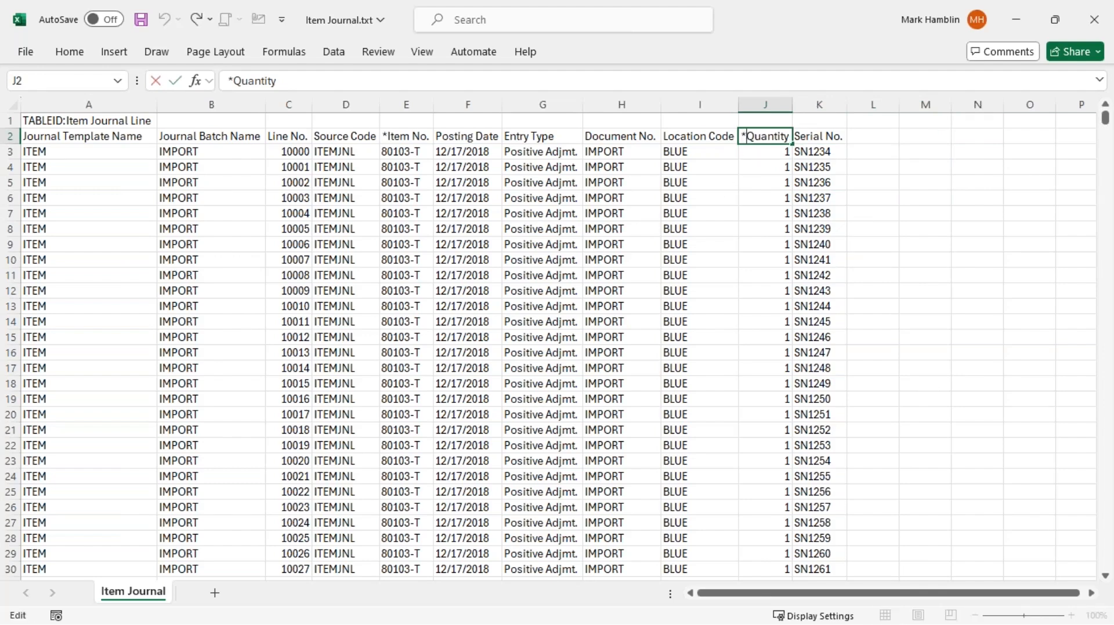
key("Return")
key("Left")
key("Left")
key("Left")
key("Left")
key("Left")
Recheck item number 80103-T, then close Item Journal.txt without saving
key("Up")
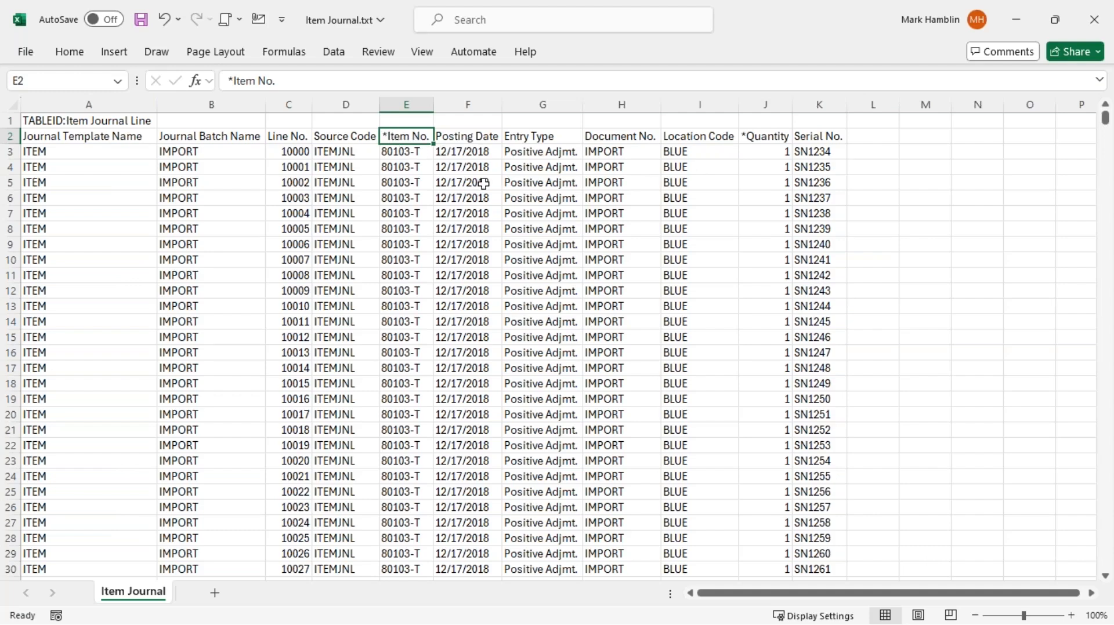
left_click(402, 156)
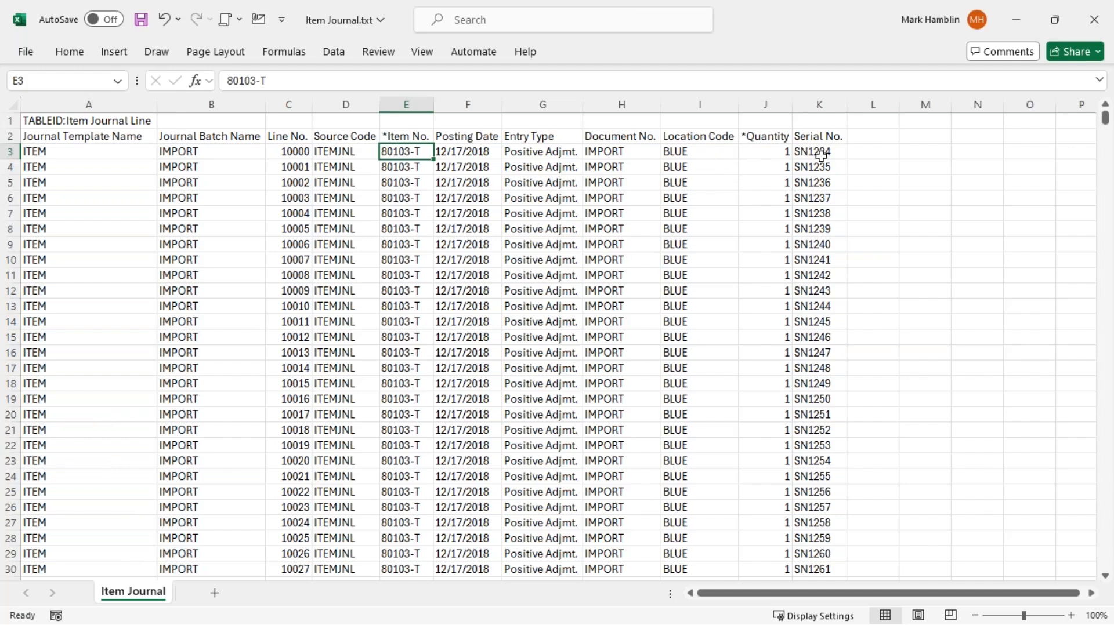
left_click(404, 138)
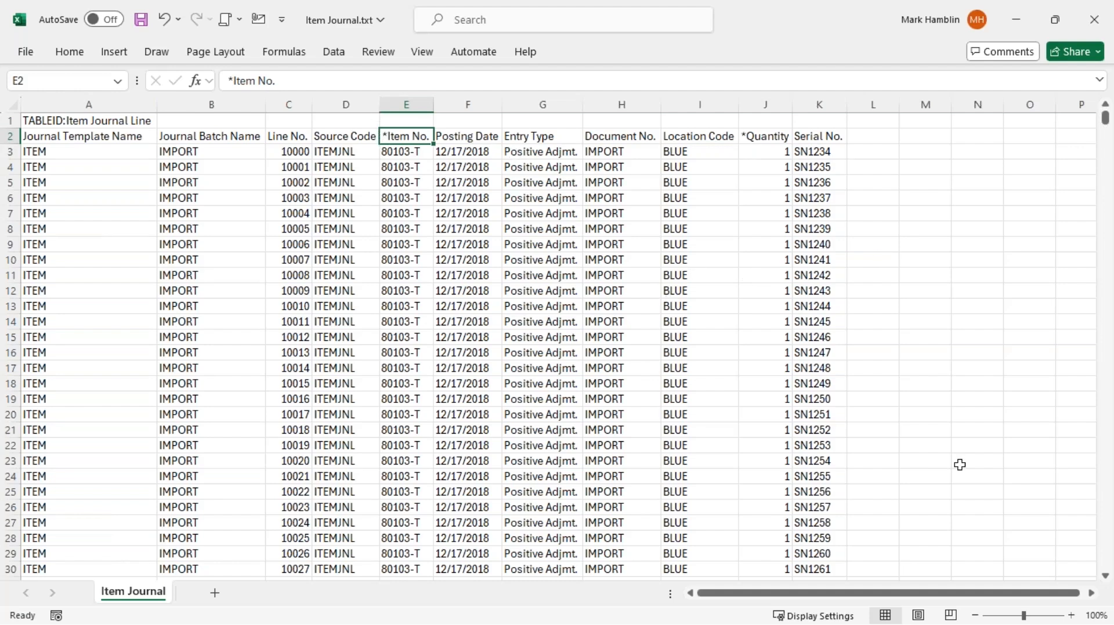
key("Down")
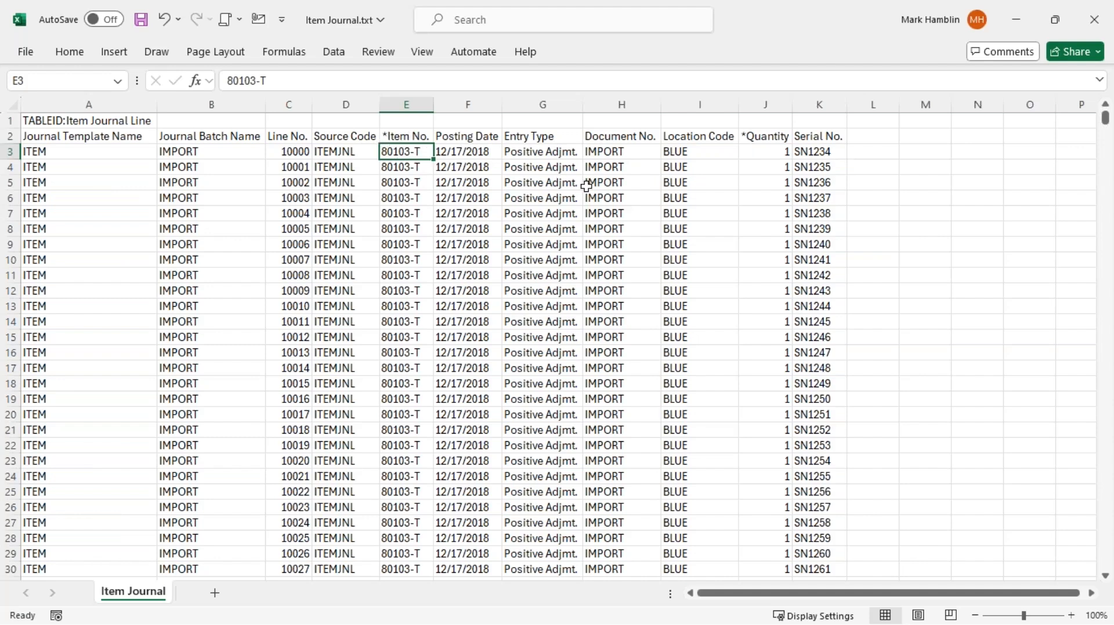
left_click(1093, 22)
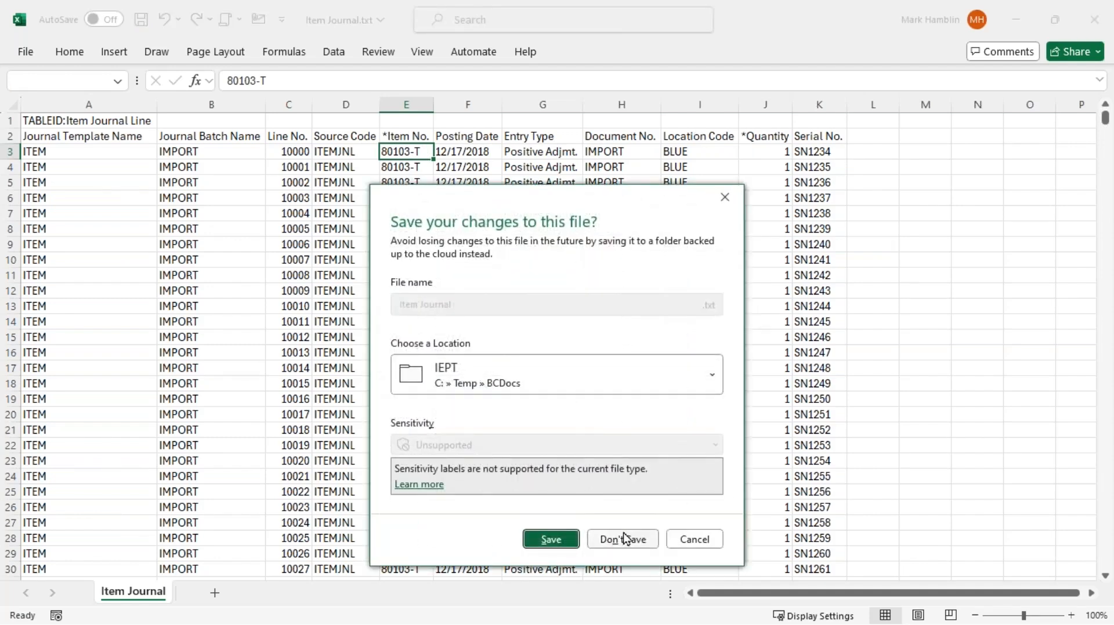
left_click(623, 540)
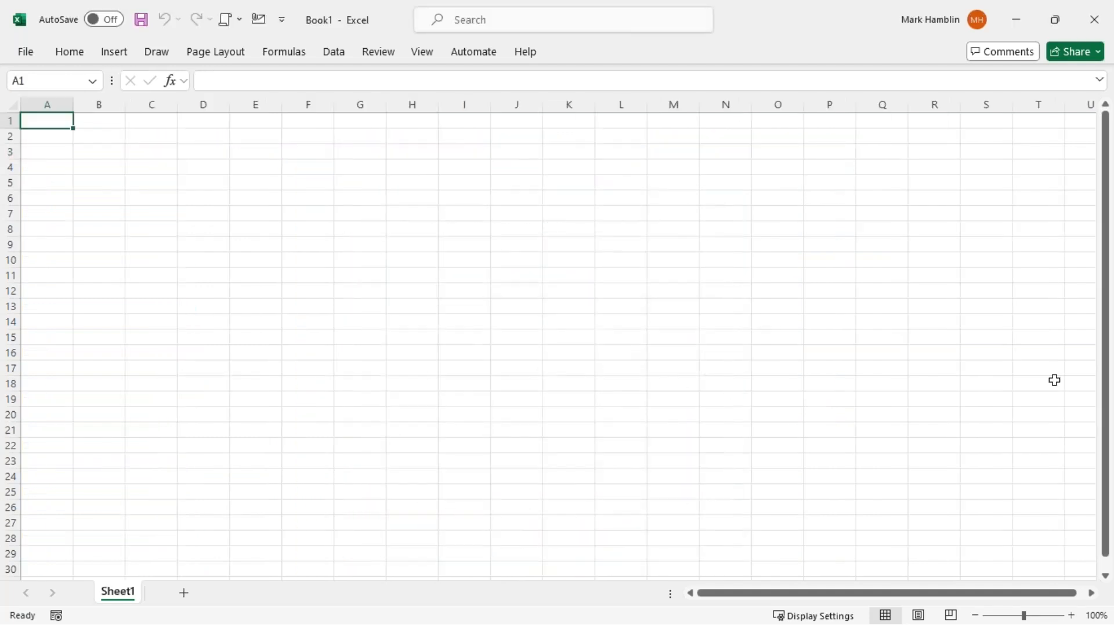
Close the empty Book1 workbook and set the PowerTool Operation to Import
left_click(1094, 20)
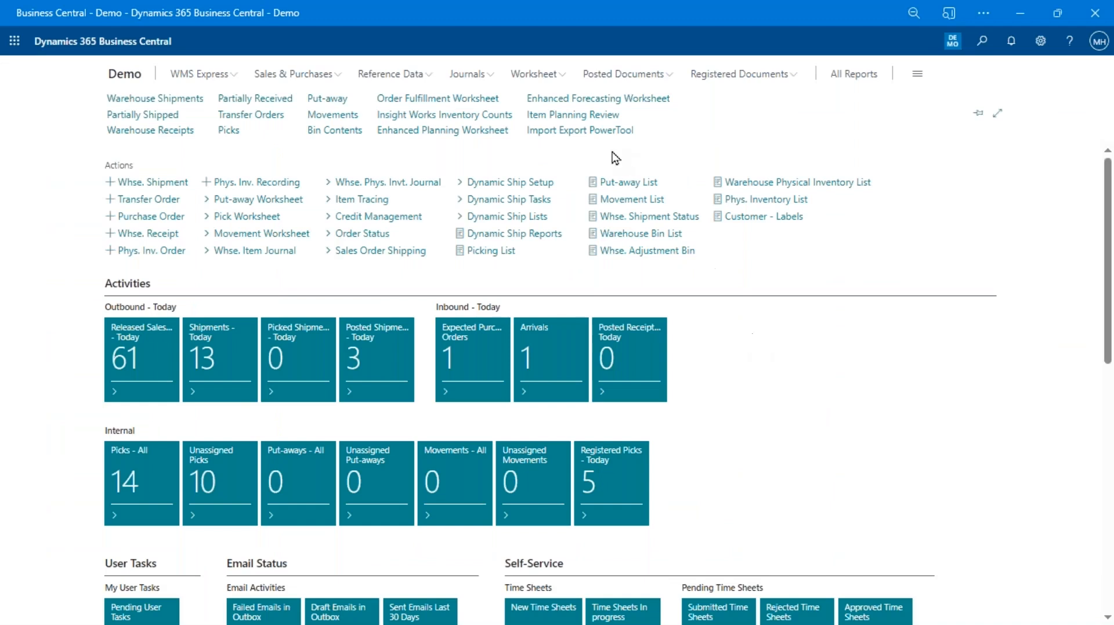
left_click(584, 132)
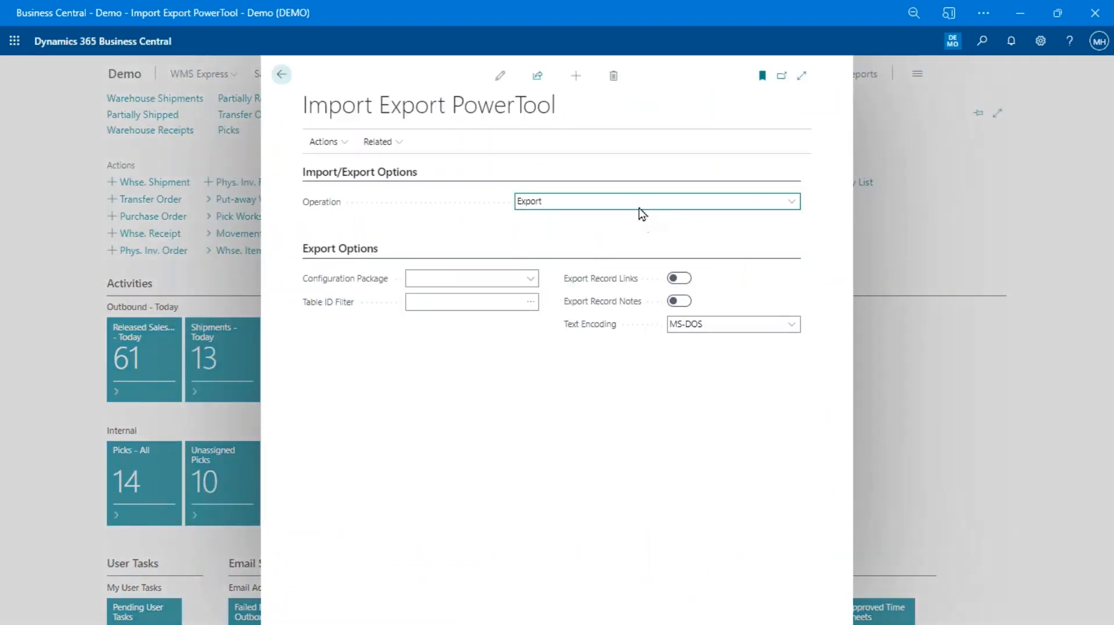
left_click(635, 201)
left_click(614, 221)
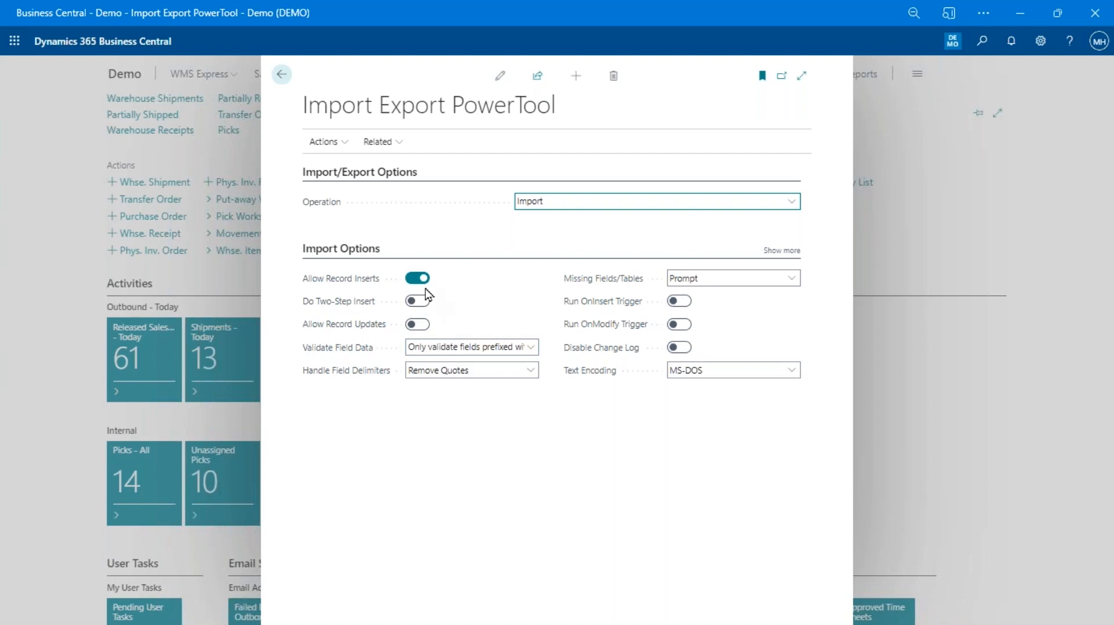
Allow record inserts and leave Allow Record Updates switched off
left_click(414, 326)
left_click(417, 279)
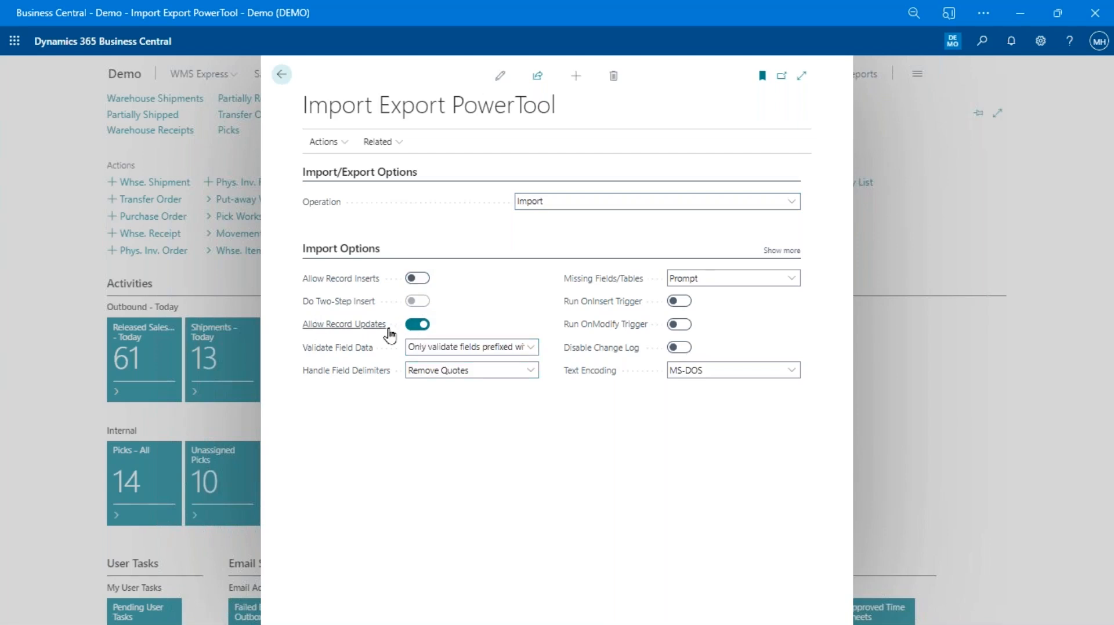
mouse_move(371, 332)
left_click(424, 280)
left_click(410, 326)
mouse_move(358, 310)
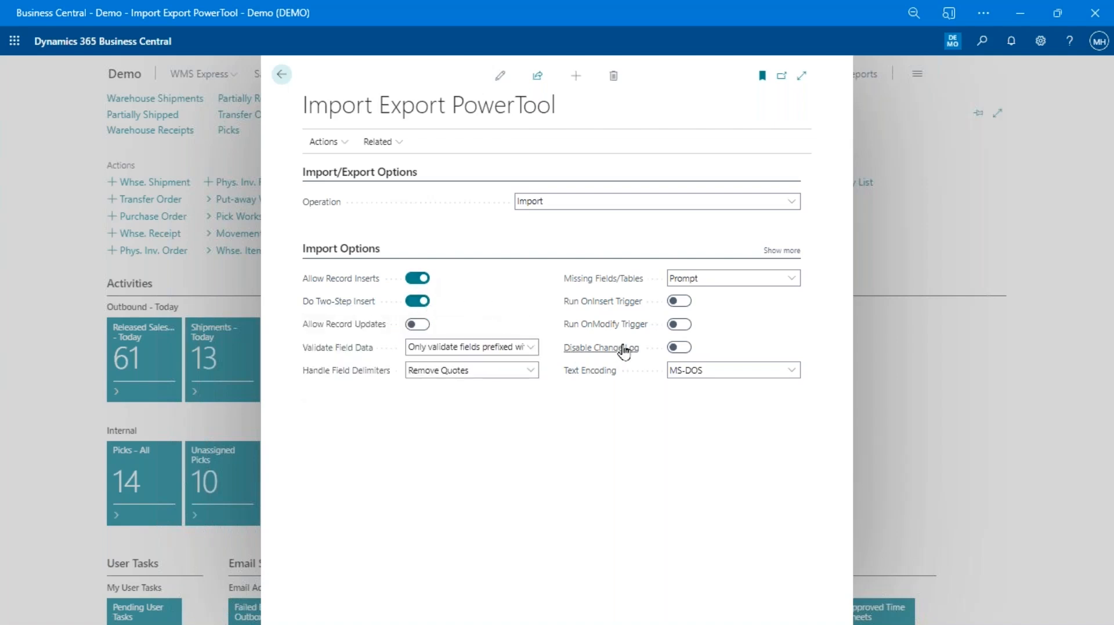
Switch off Do Two-Step Insert, keeping the current validation setting and Remove Quotes delimiter handling
mouse_move(624, 352)
left_click(418, 302)
left_click(457, 348)
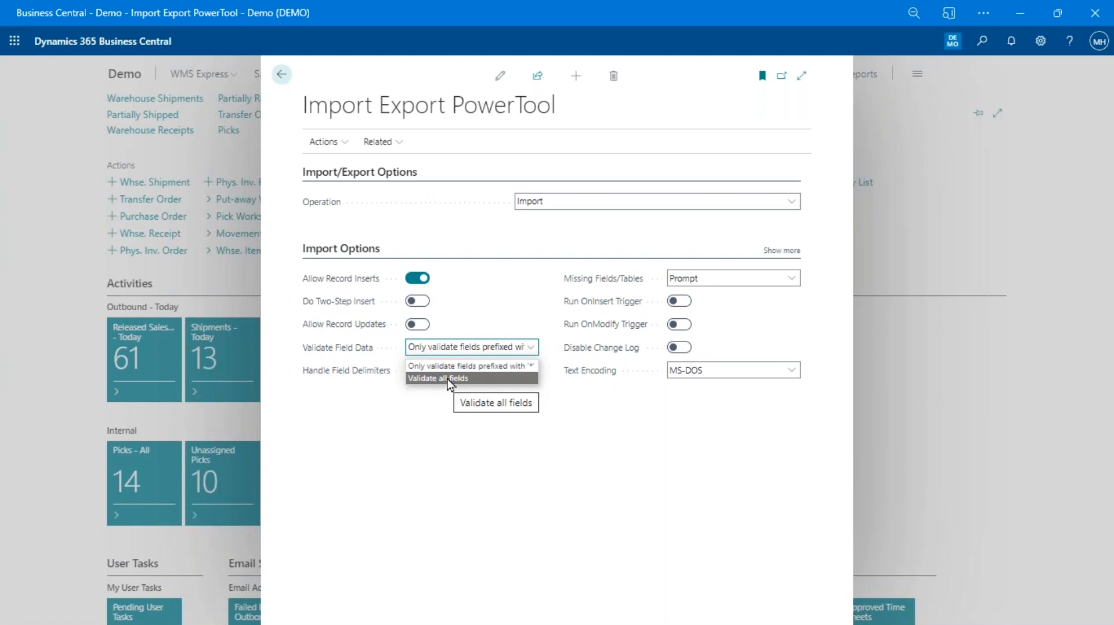
left_click(516, 417)
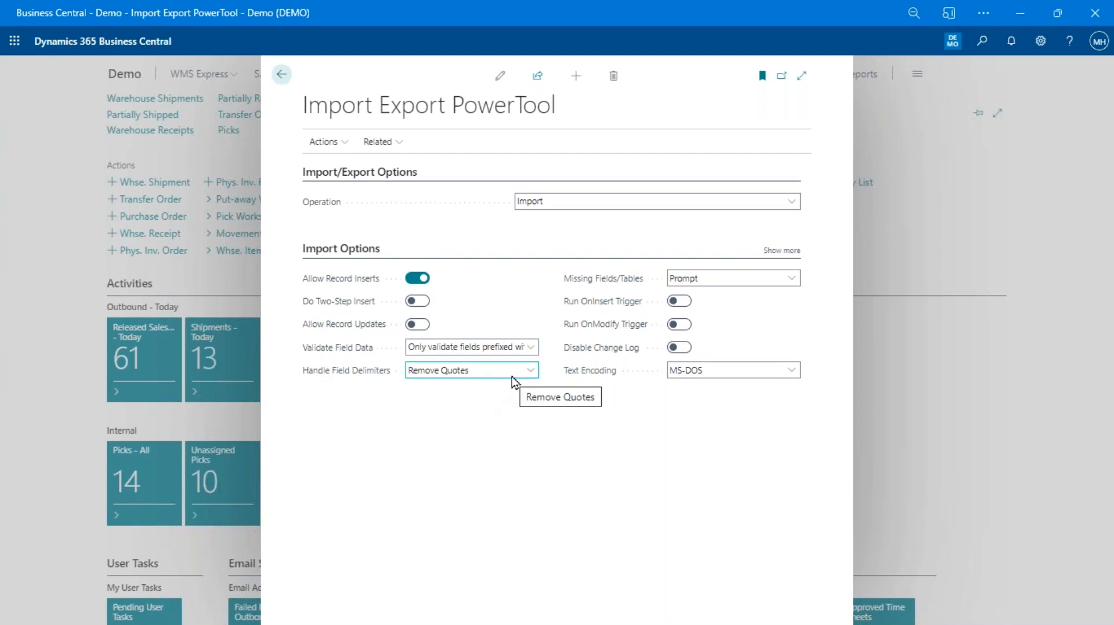
mouse_move(347, 371)
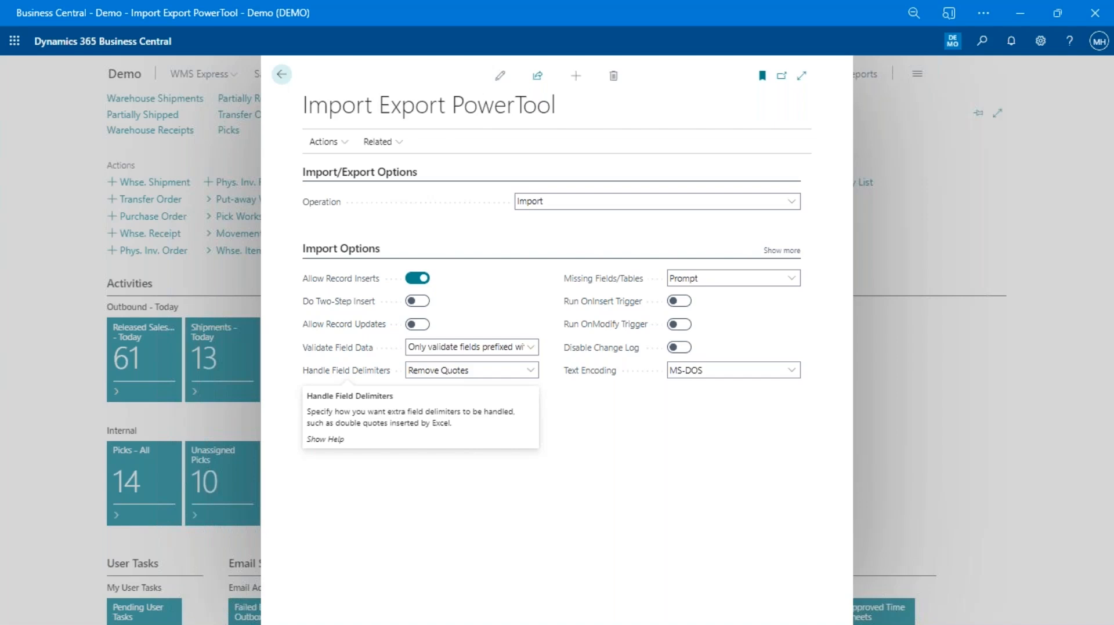
left_click(465, 374)
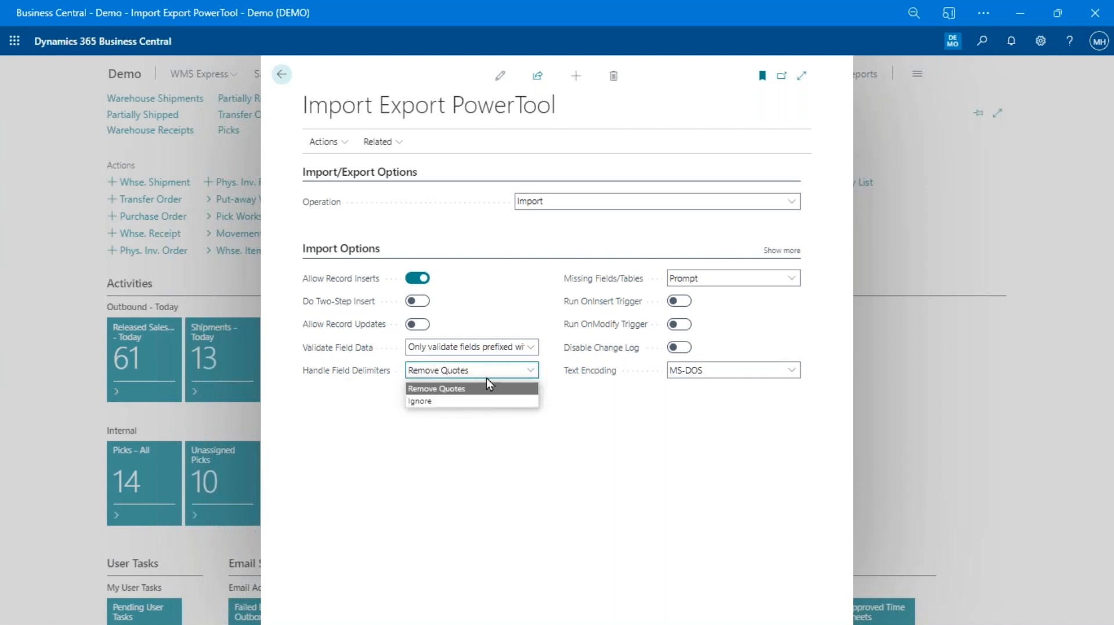
left_click(490, 376)
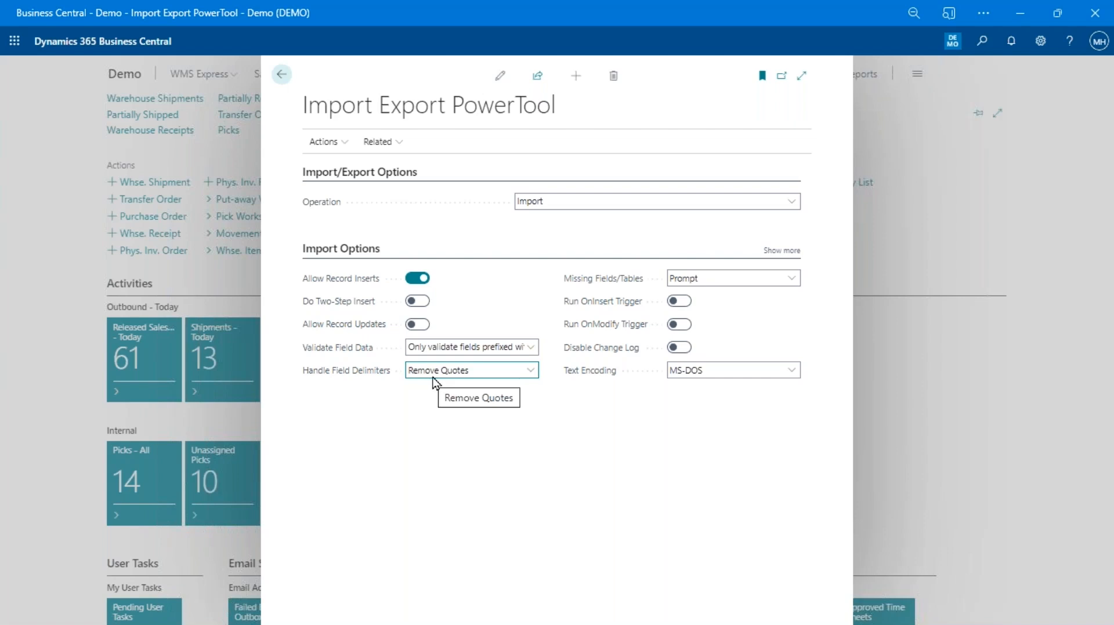
left_click(733, 280)
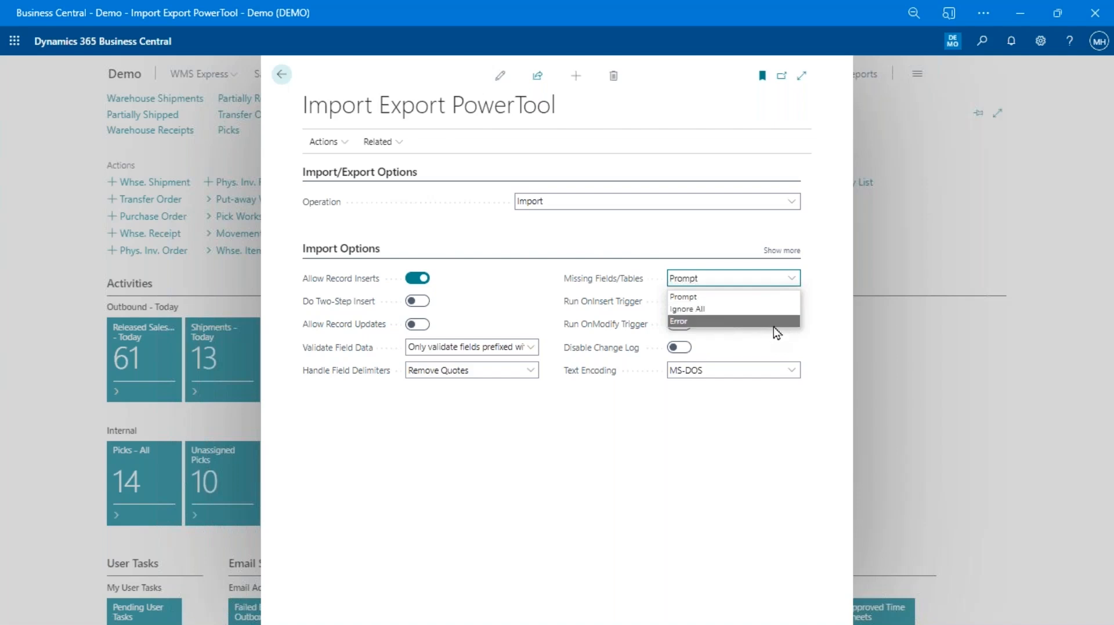
Keep Prompt for missing fields and tables and turn on Run OnInsert Trigger
left_click(841, 294)
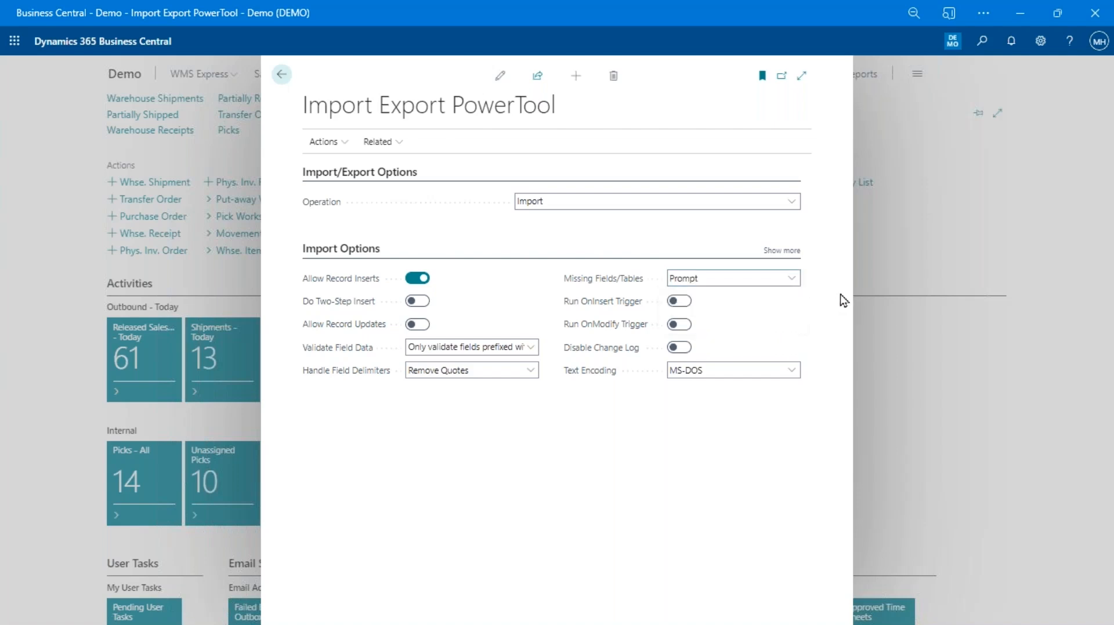
left_click(686, 306)
mouse_move(608, 306)
mouse_move(616, 301)
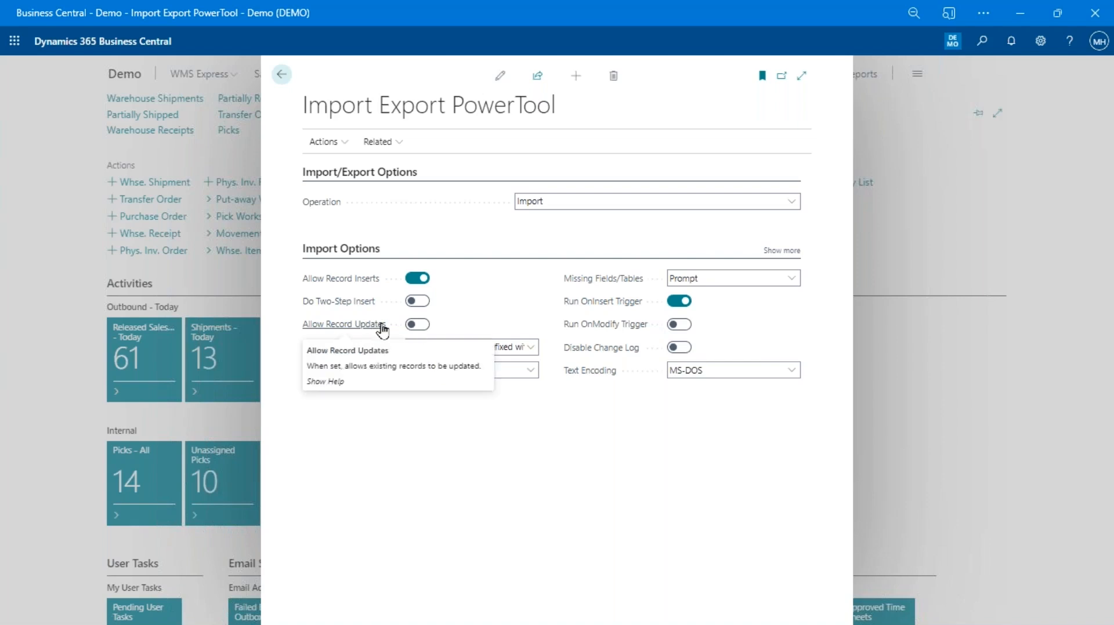
mouse_move(608, 328)
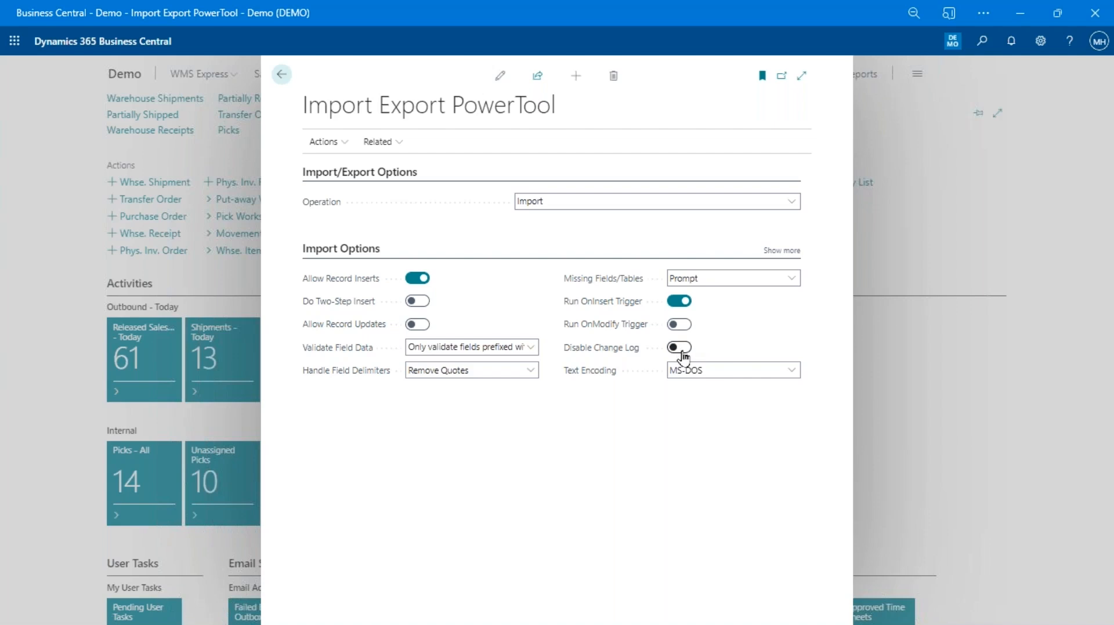
left_click(703, 373)
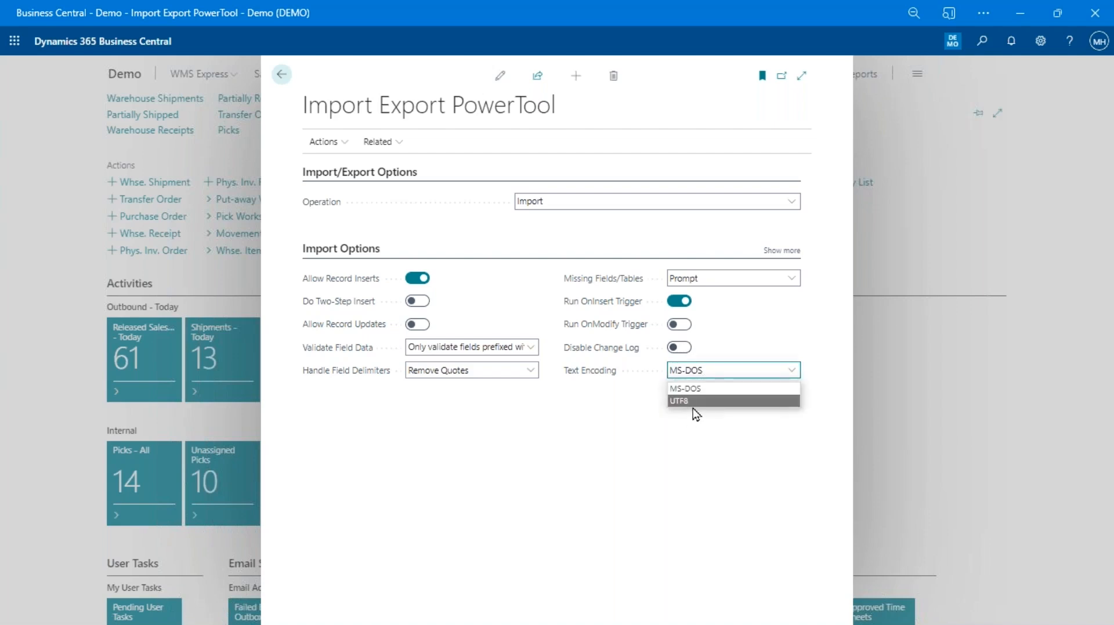
left_click(734, 388)
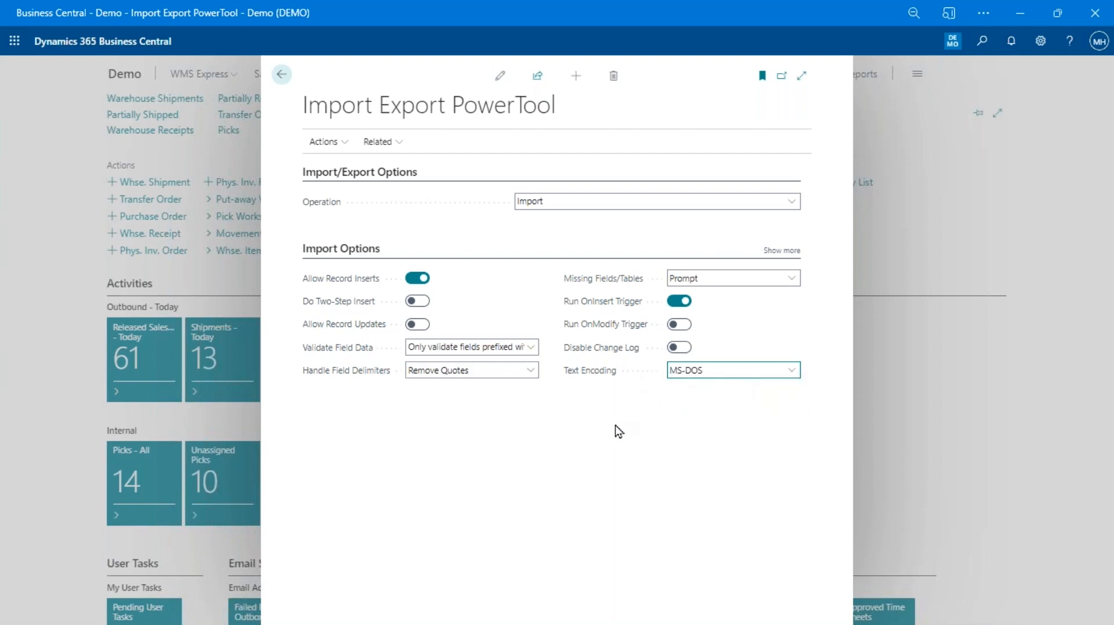
left_click(713, 380)
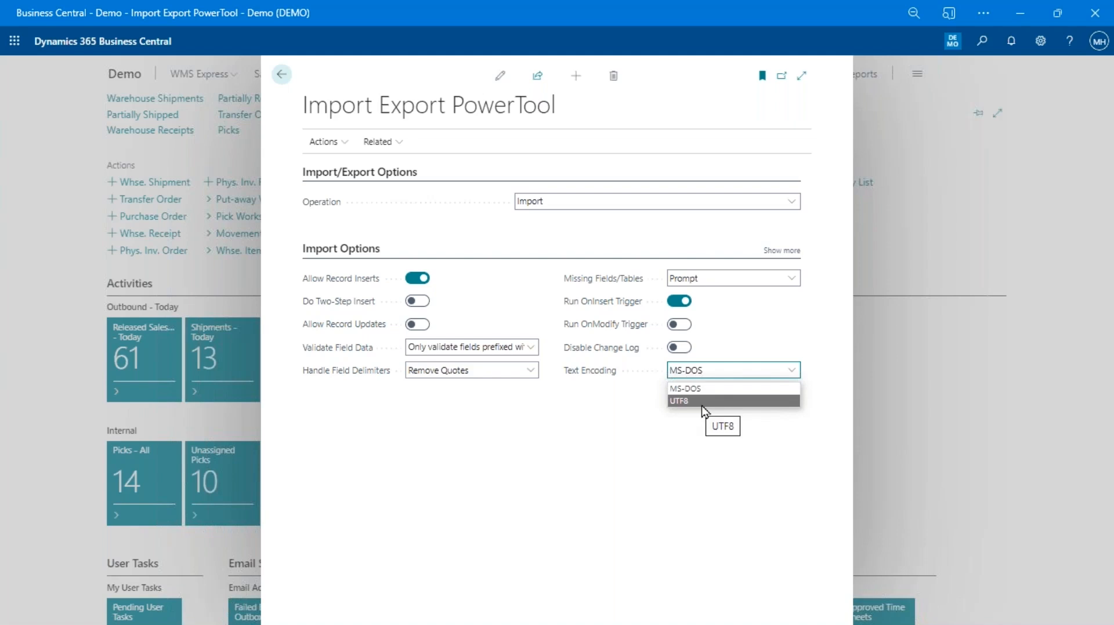
left_click(690, 453)
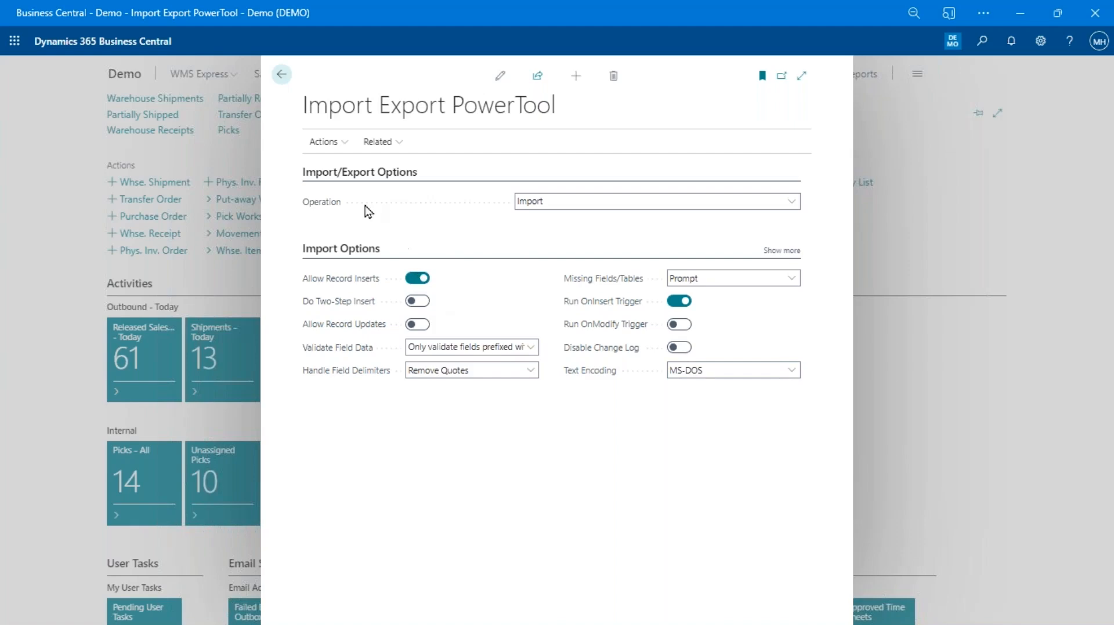
Import Item Journal.txt through Import Data, loading 1000 records
left_click(323, 143)
left_click(316, 166)
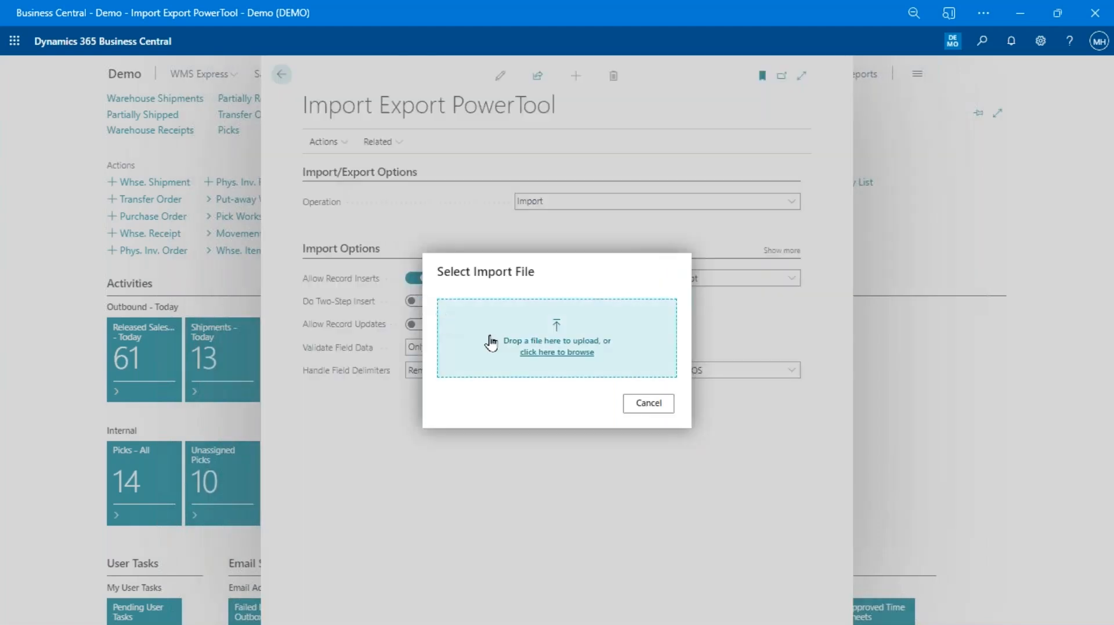
left_click(586, 353)
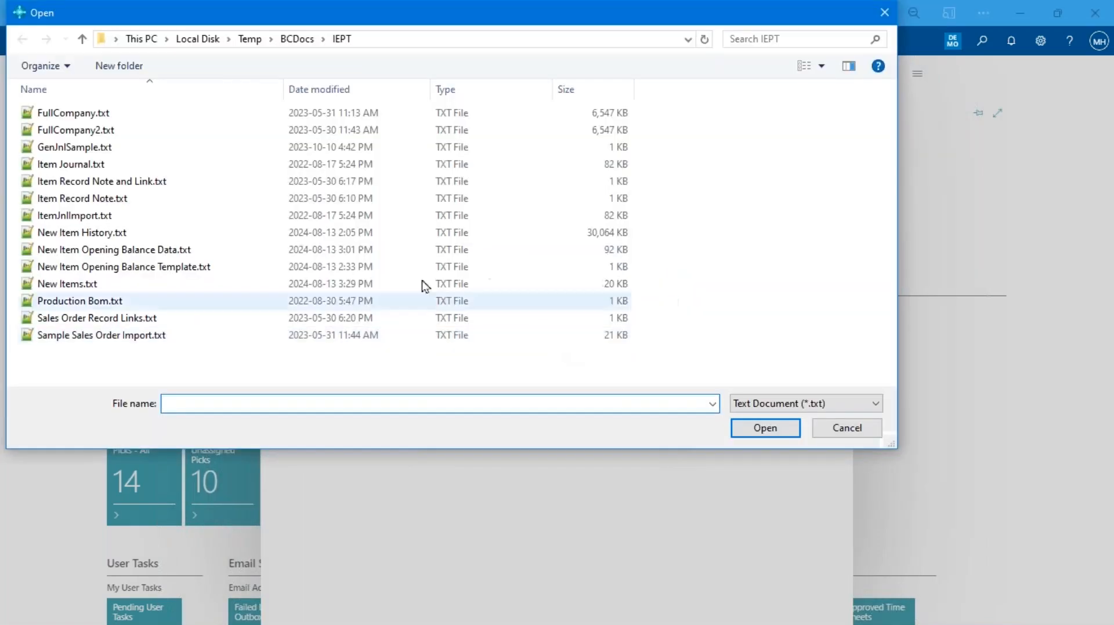
double_click(85, 167)
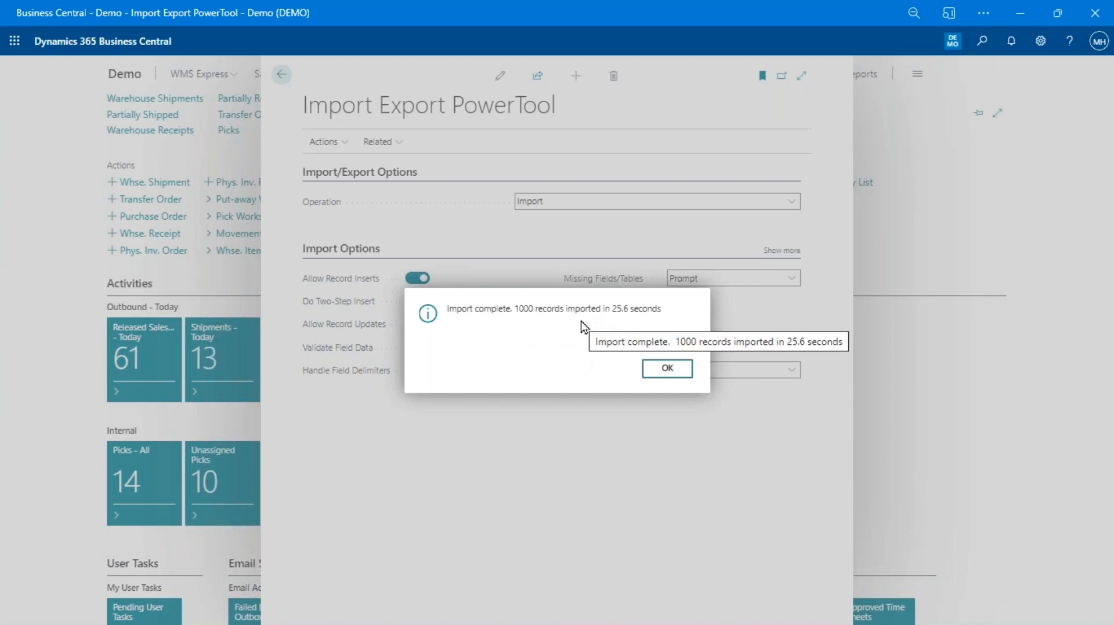
Acknowledge the 1000-records-imported notice and open the Item Journals page
left_click(665, 368)
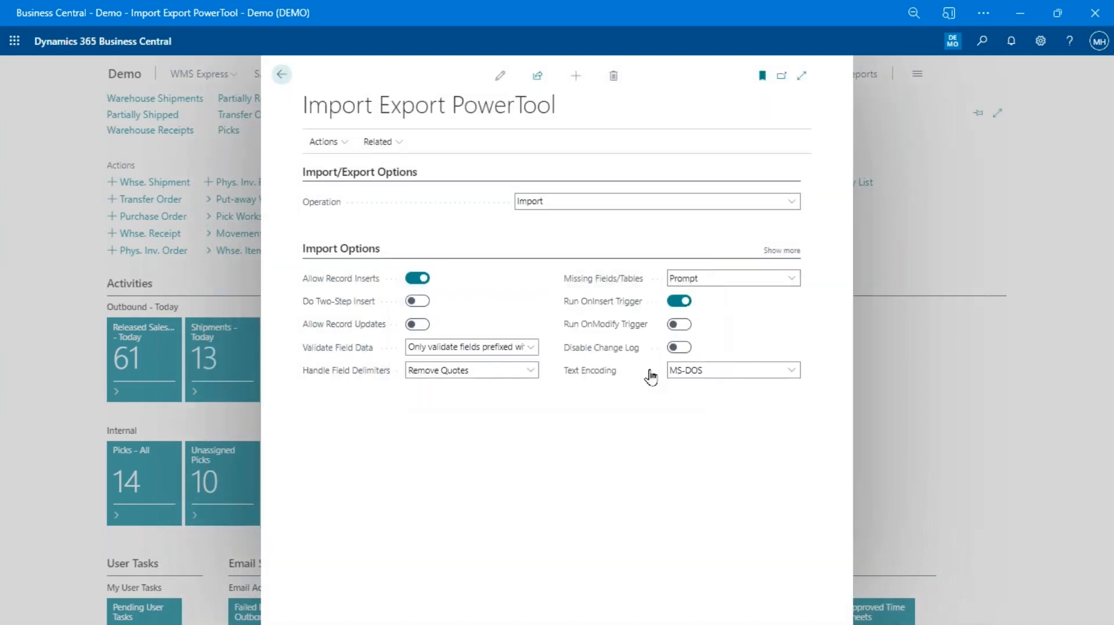
key("alt+q")
type("item jour")
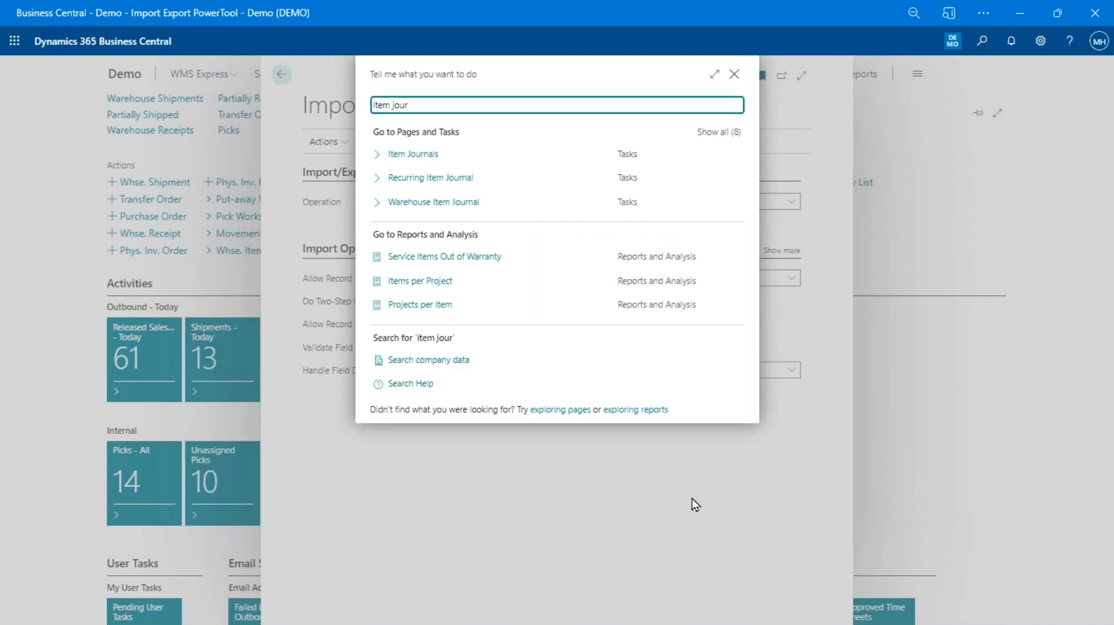
key("Return")
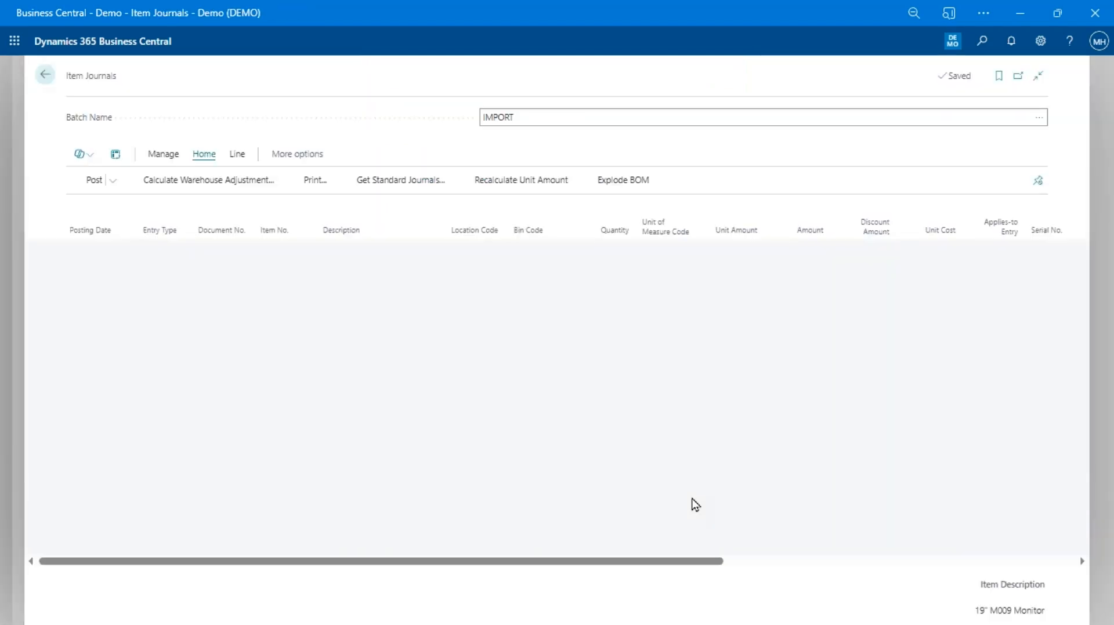
scroll(385, 312, "down", 5)
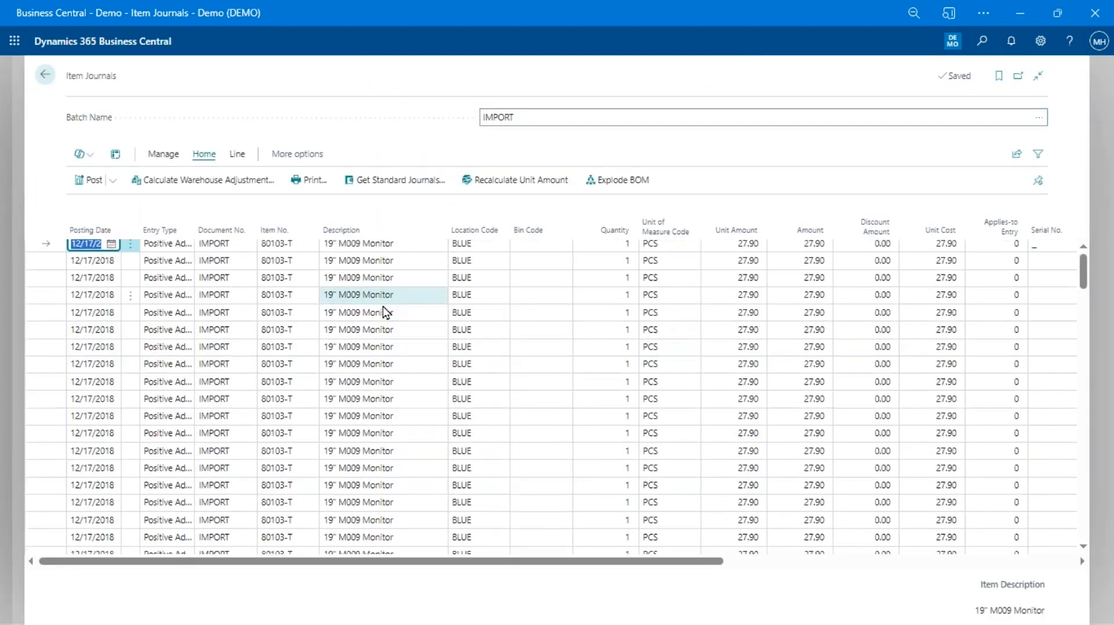
scroll(388, 313, "down", 10)
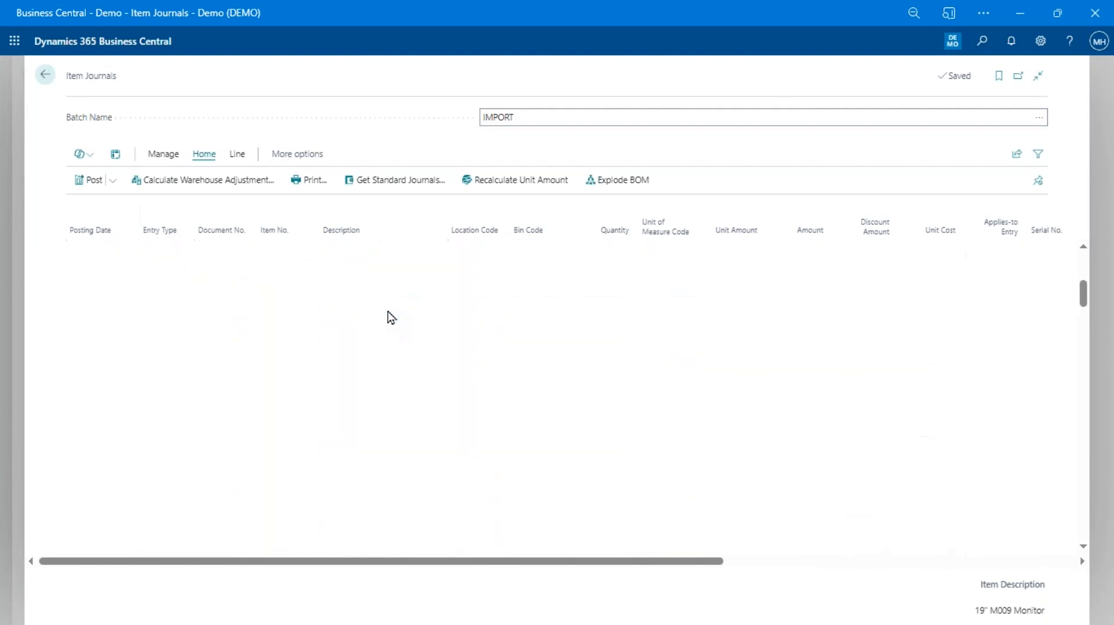
Confirm an imported journal line's item tracking shows serial number SN1238
left_click(388, 316)
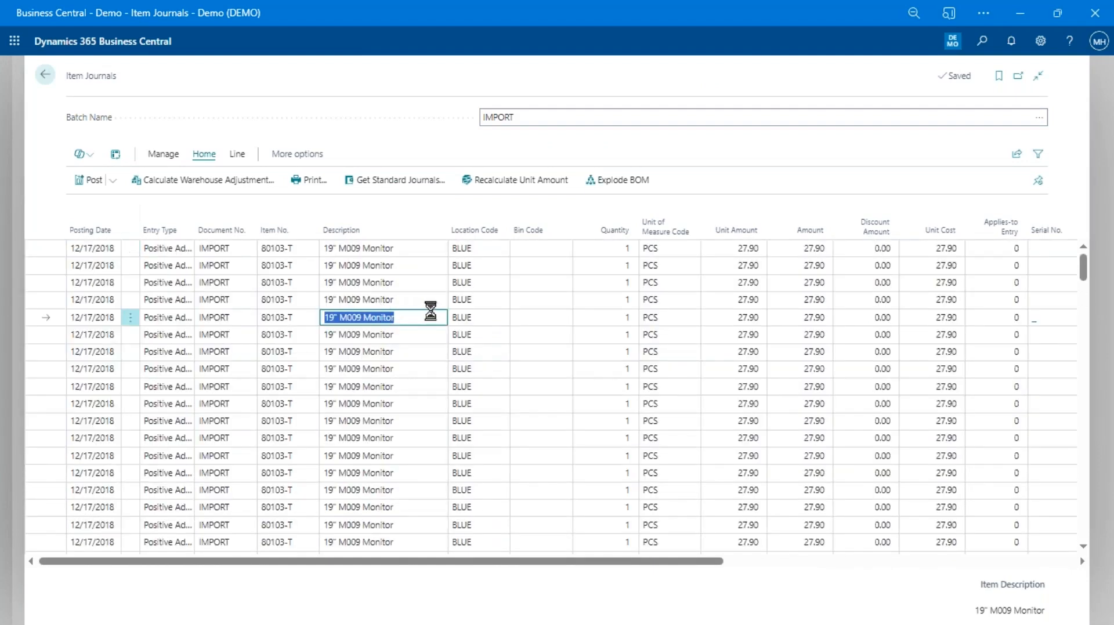
key("ctrl+alt+i")
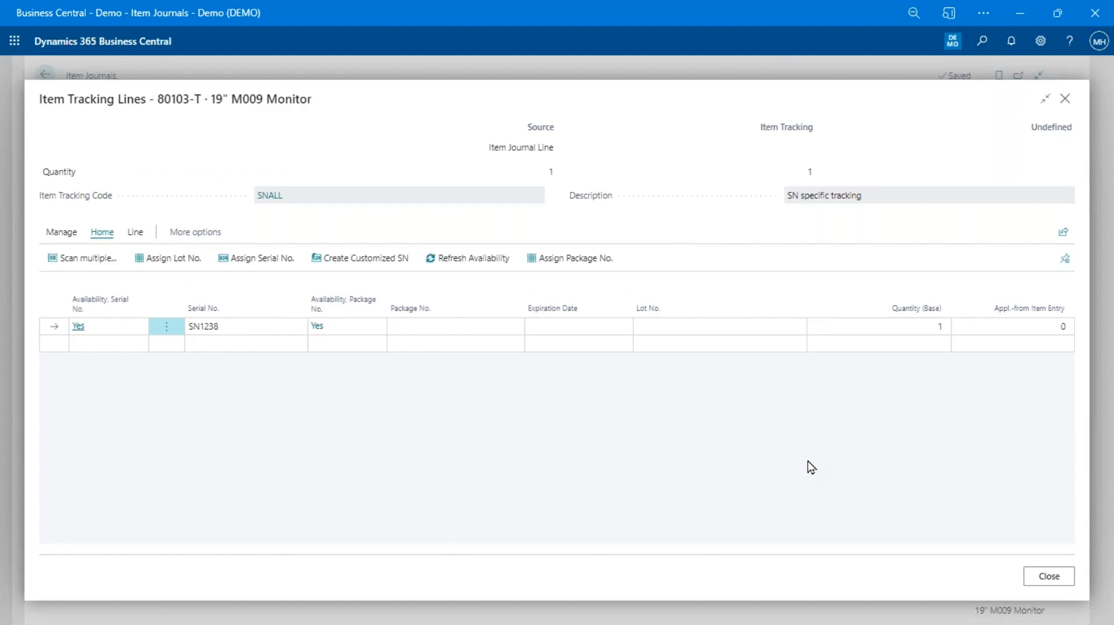
key("Escape")
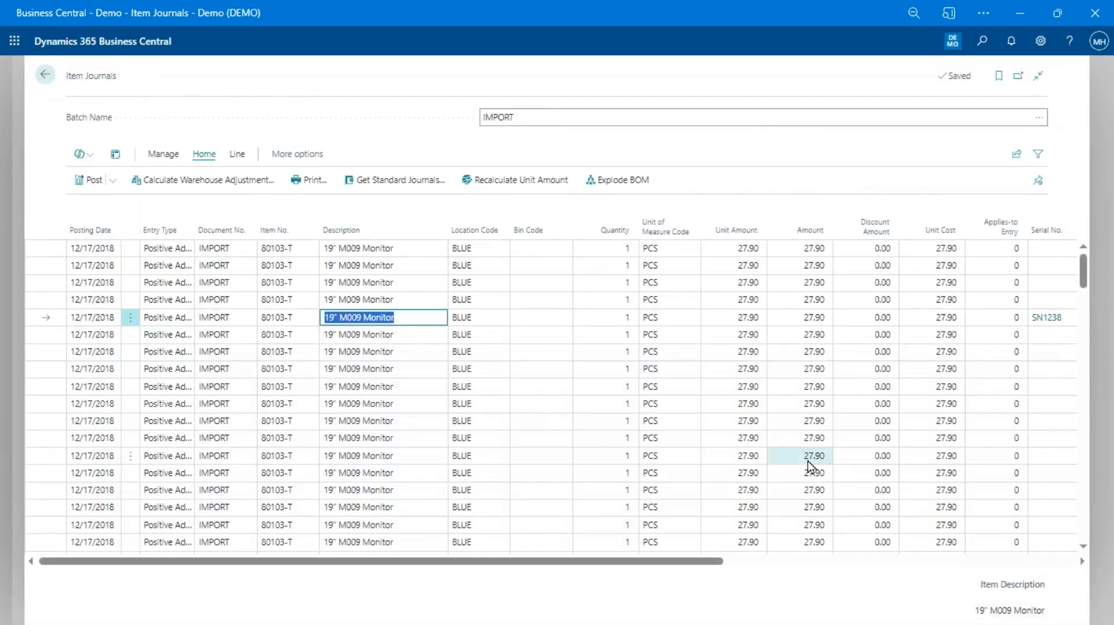
key("Up")
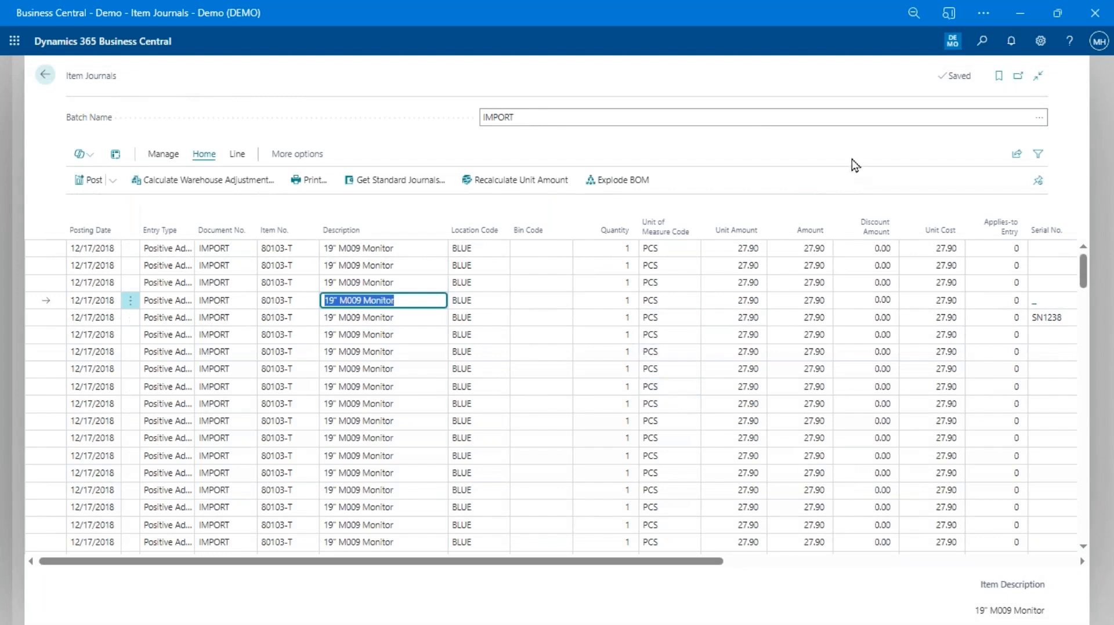
Review the IMPORT batch's Item Tracking on Lines setting and cancel without changes
left_click(1037, 119)
left_click(1038, 119)
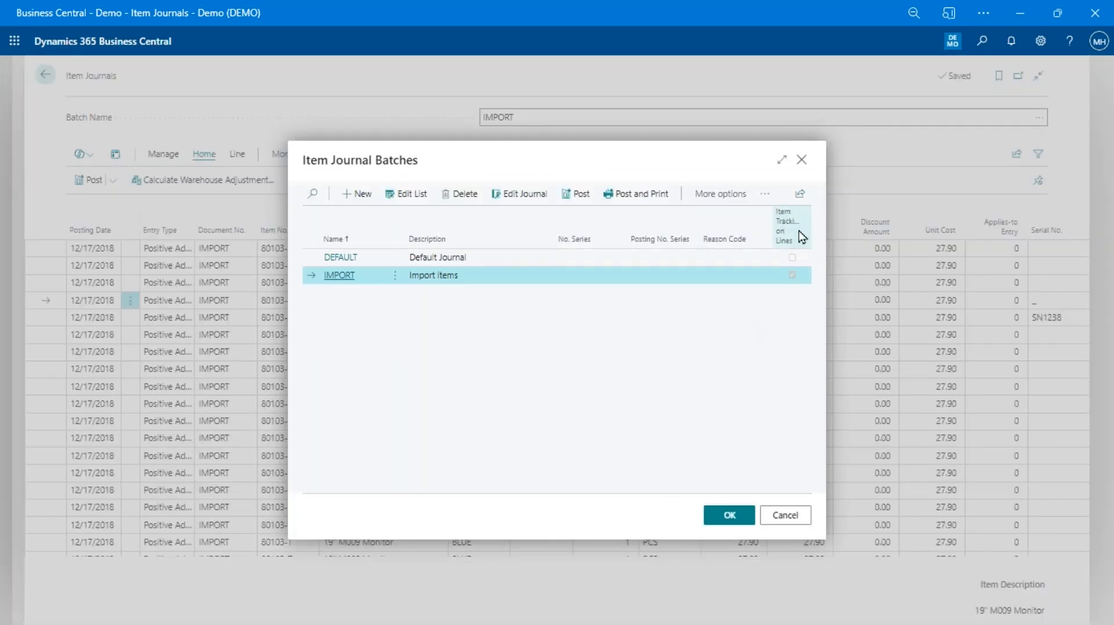
mouse_move(791, 238)
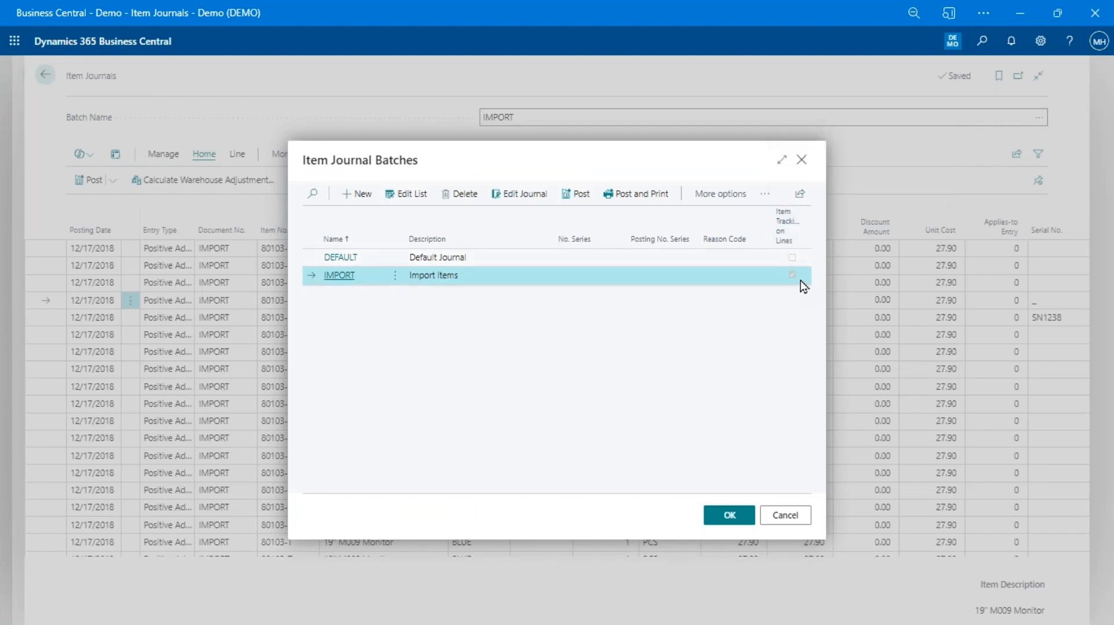
left_click(785, 515)
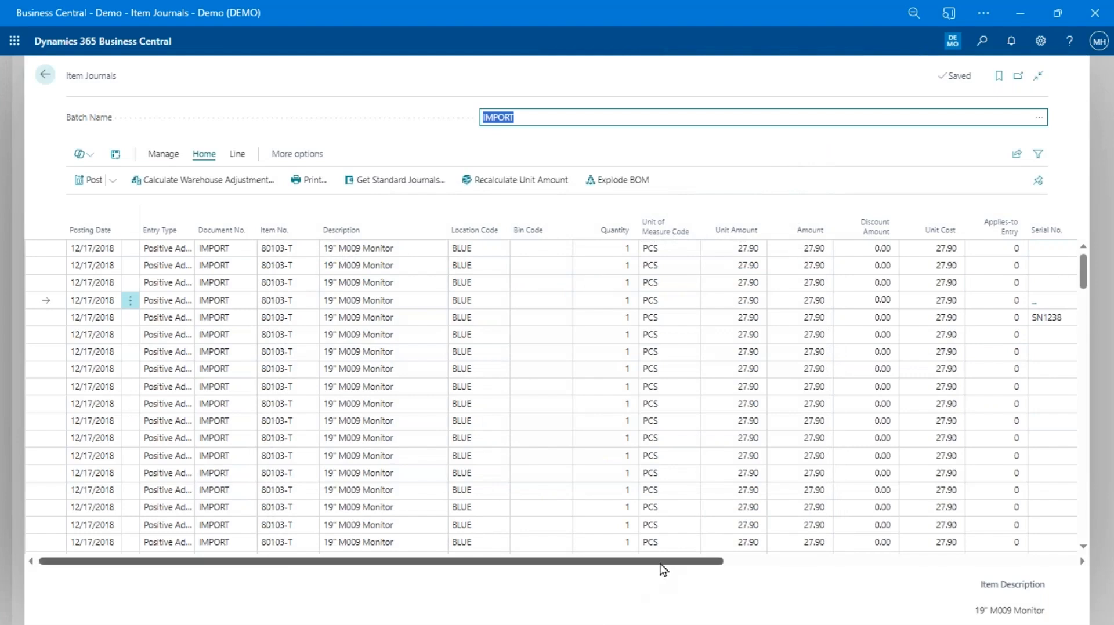
Confirm the neighbouring journal line's item tracking carries serial number SN1237
left_click(814, 561)
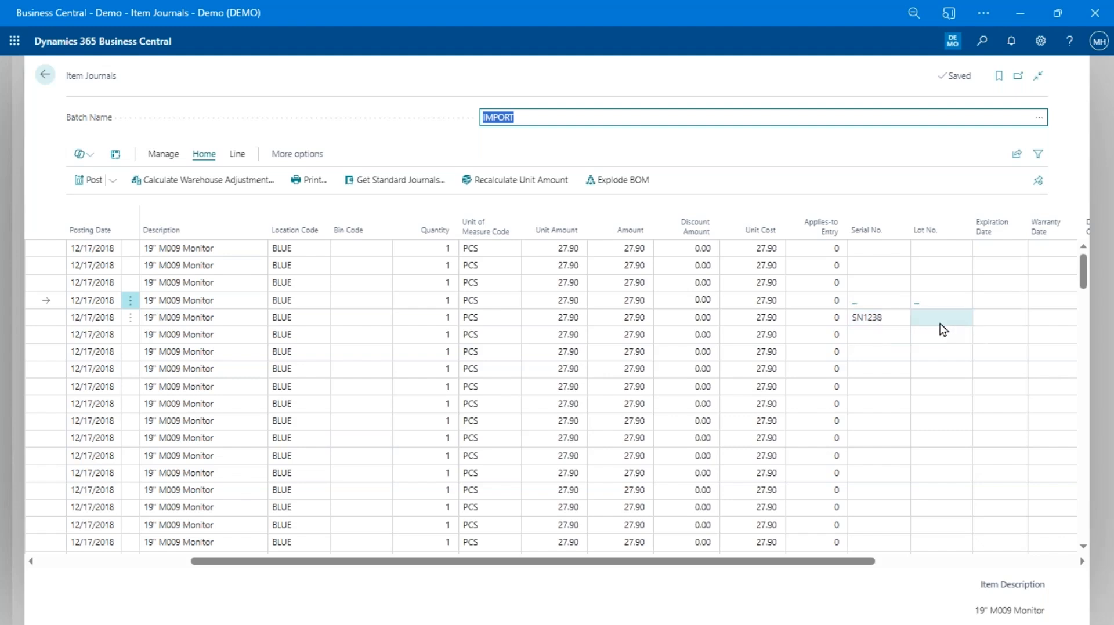
left_click(757, 319)
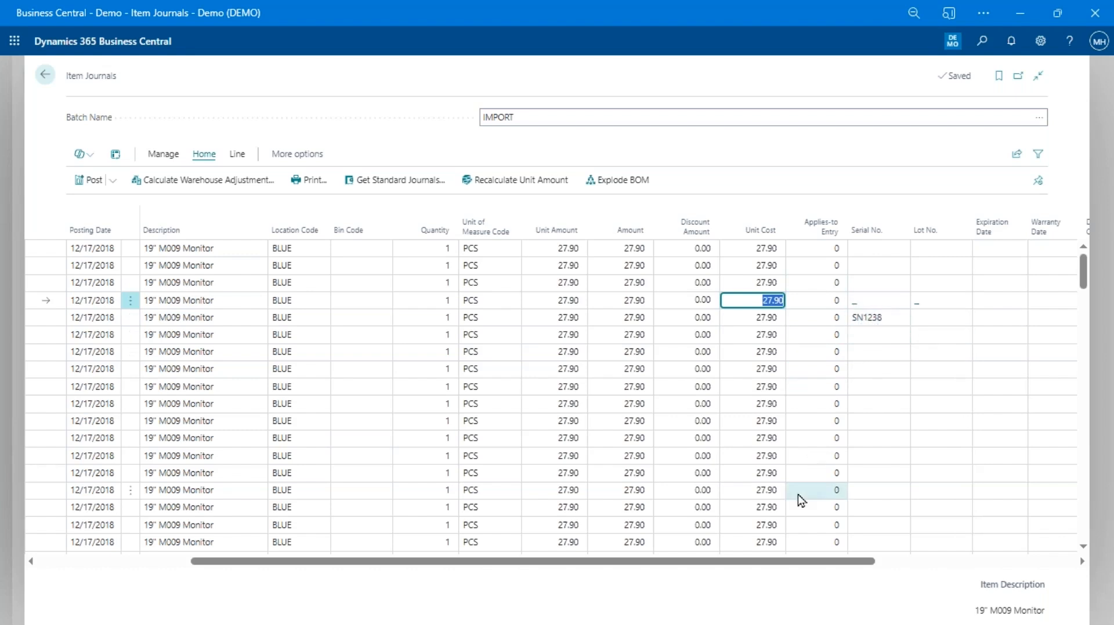
key("ctrl+alt+i")
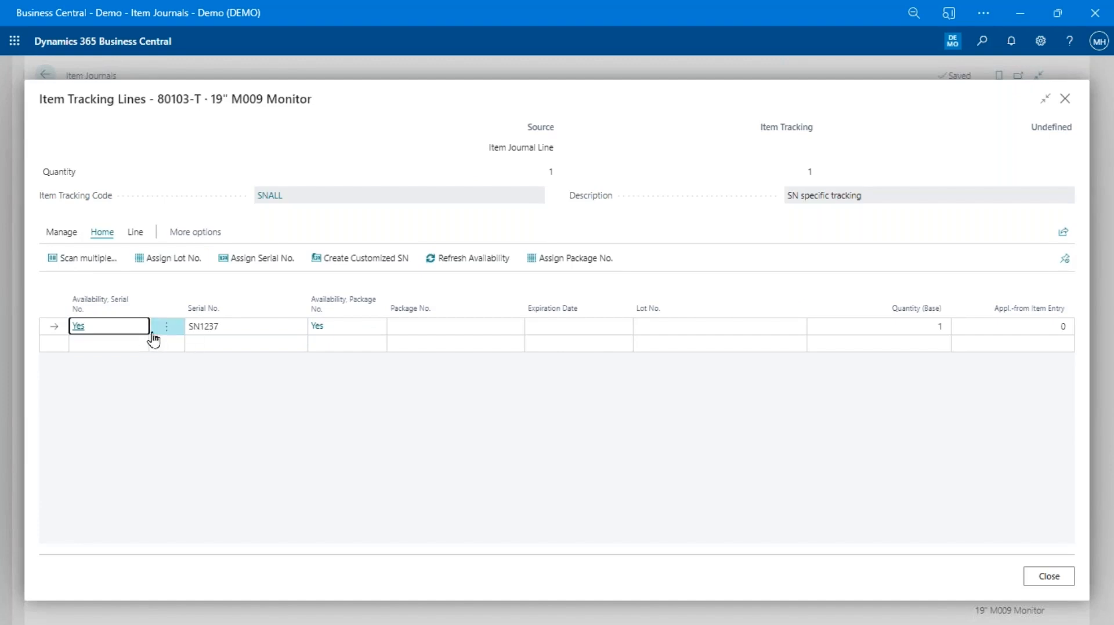
left_click(1048, 576)
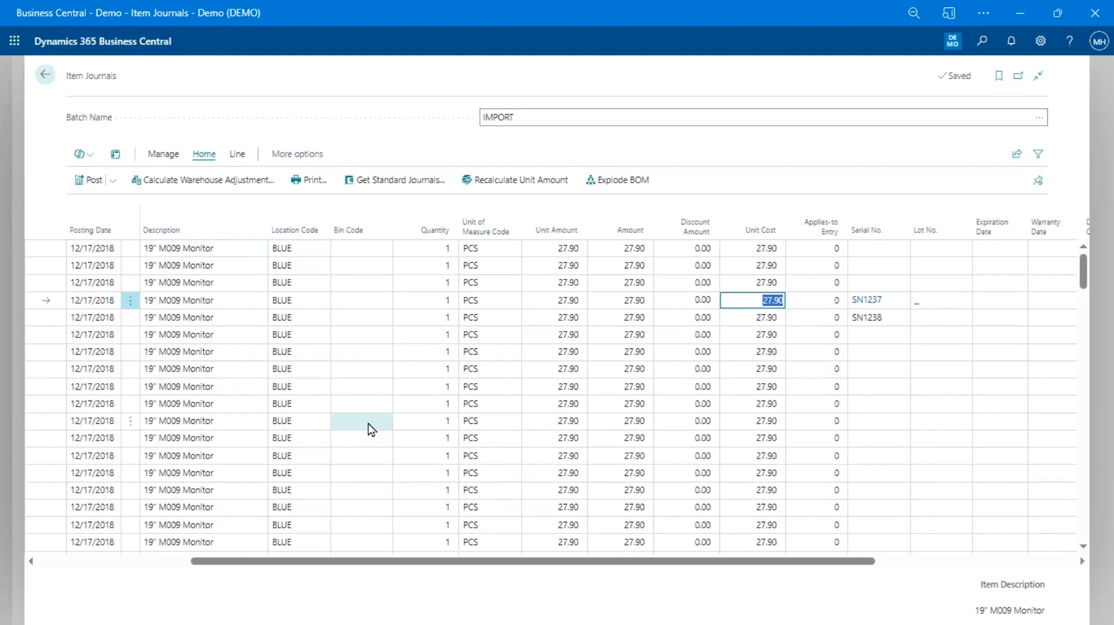
key("shift+Tab")
key("shift+Tab")
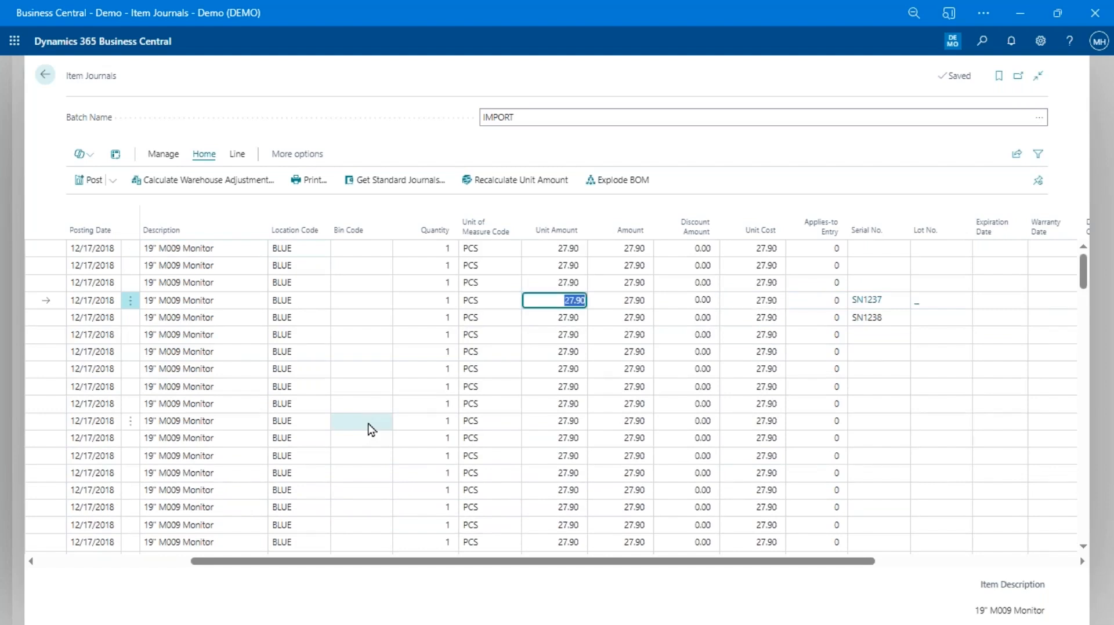
key("shift+Tab")
key("shift+Tab")
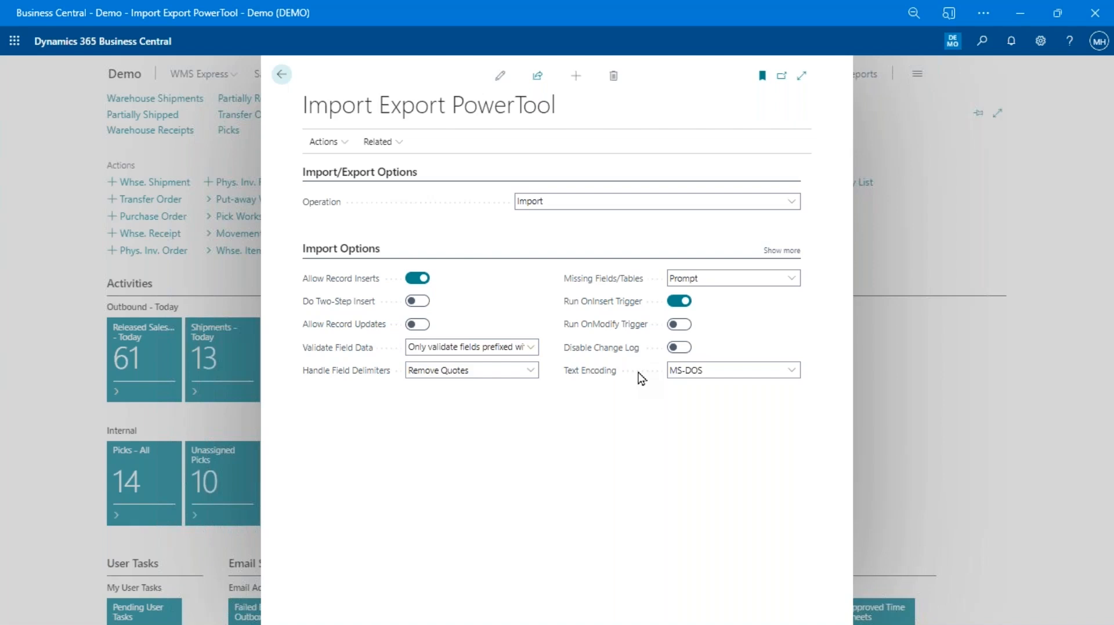
Search the Items list for 90000 to confirm no such items exist, then clear the search
key("alt+q")
type("items")
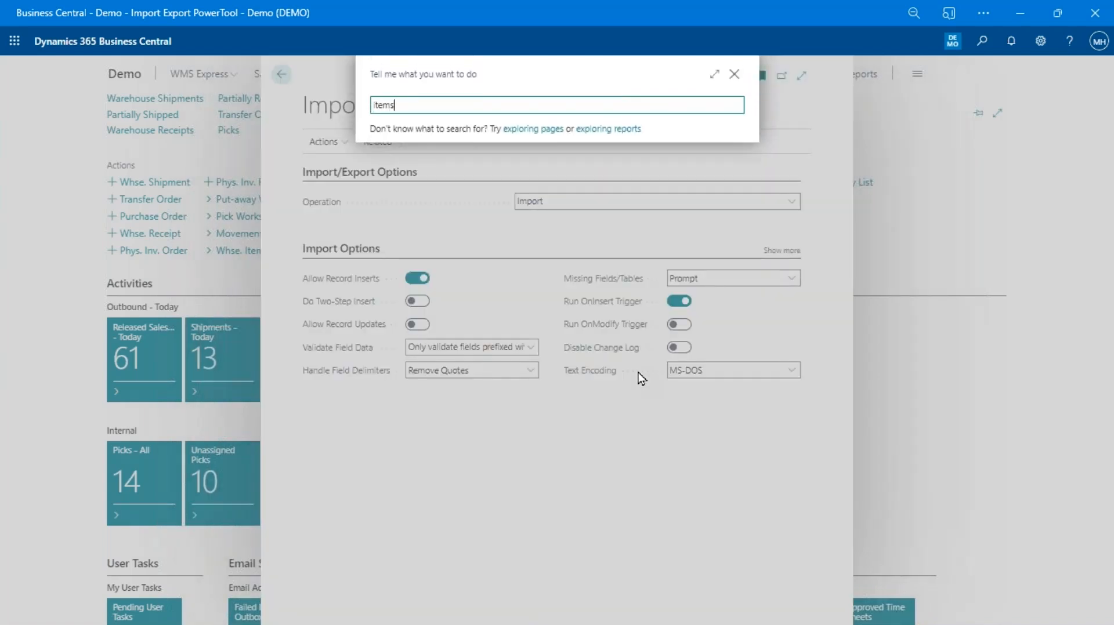
key("Down")
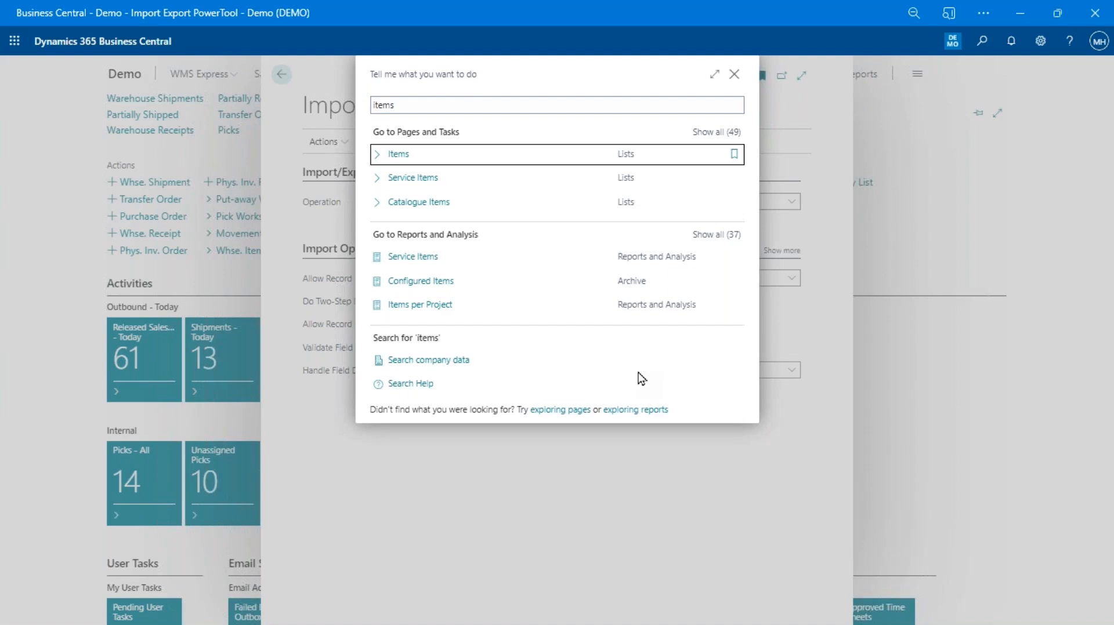
key("Return")
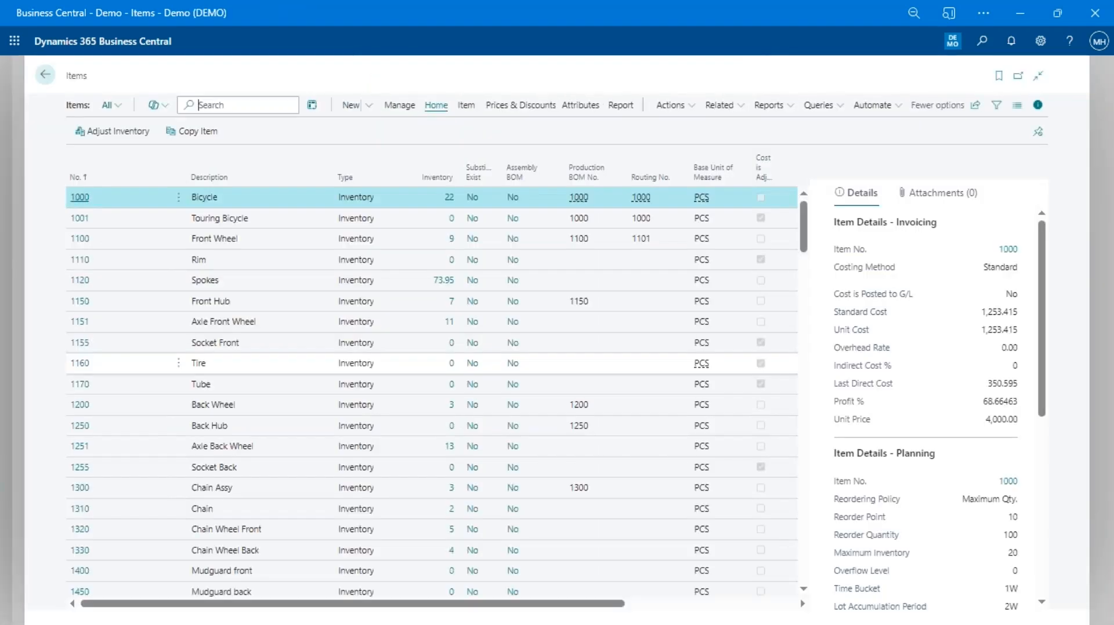
type("90")
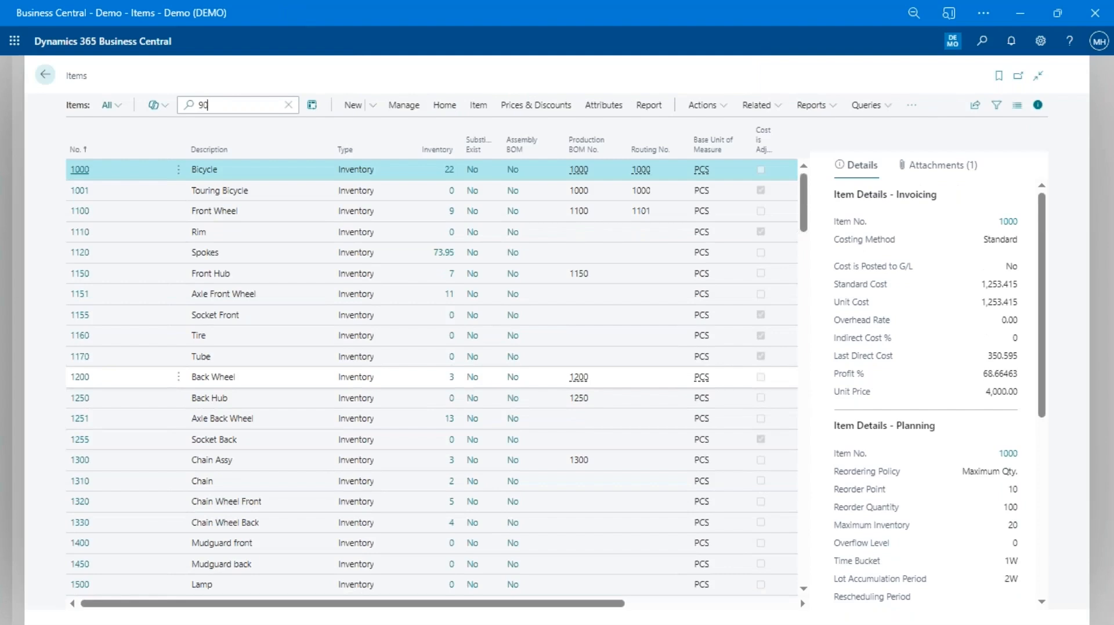
type("000")
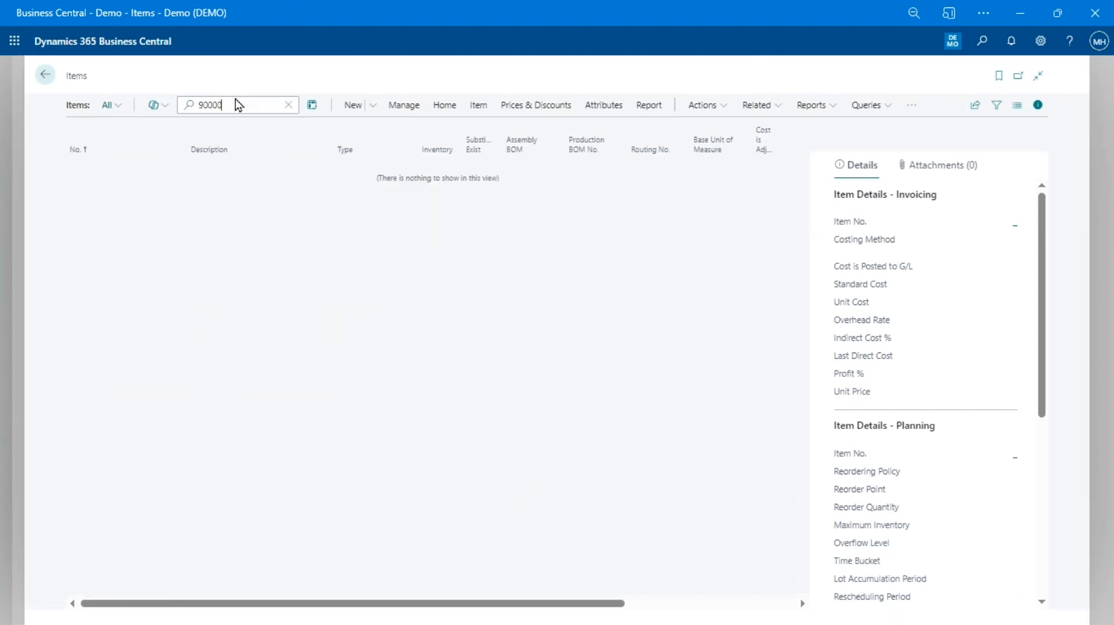
double_click(220, 104)
key("BackSpace")
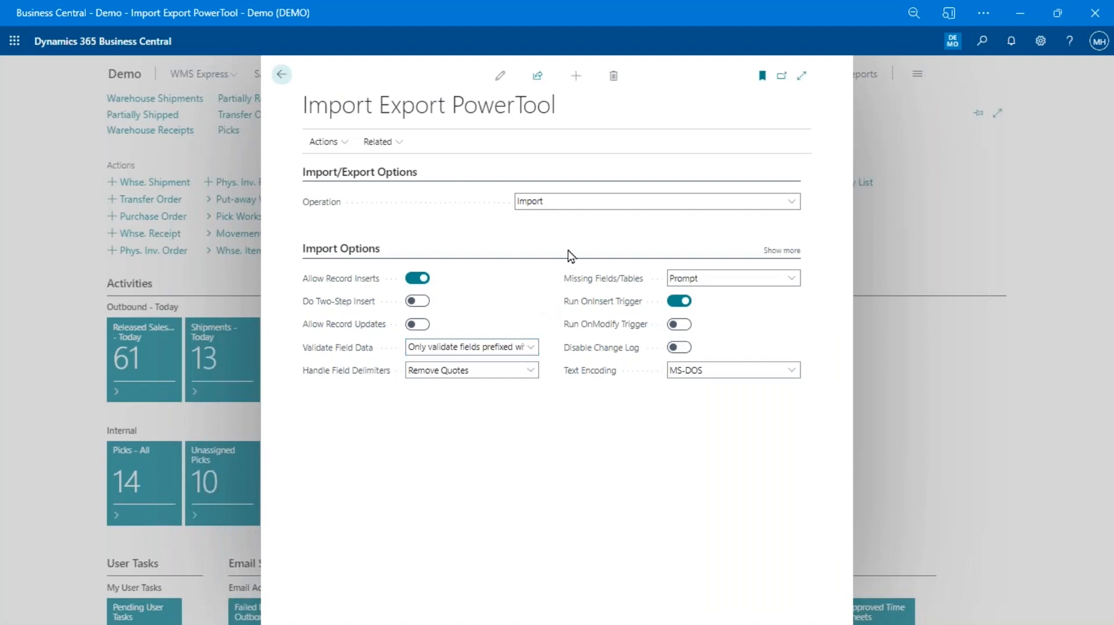
Open New Items.txt from the Import Data file browser in Notepad++
left_click(325, 141)
left_click(344, 166)
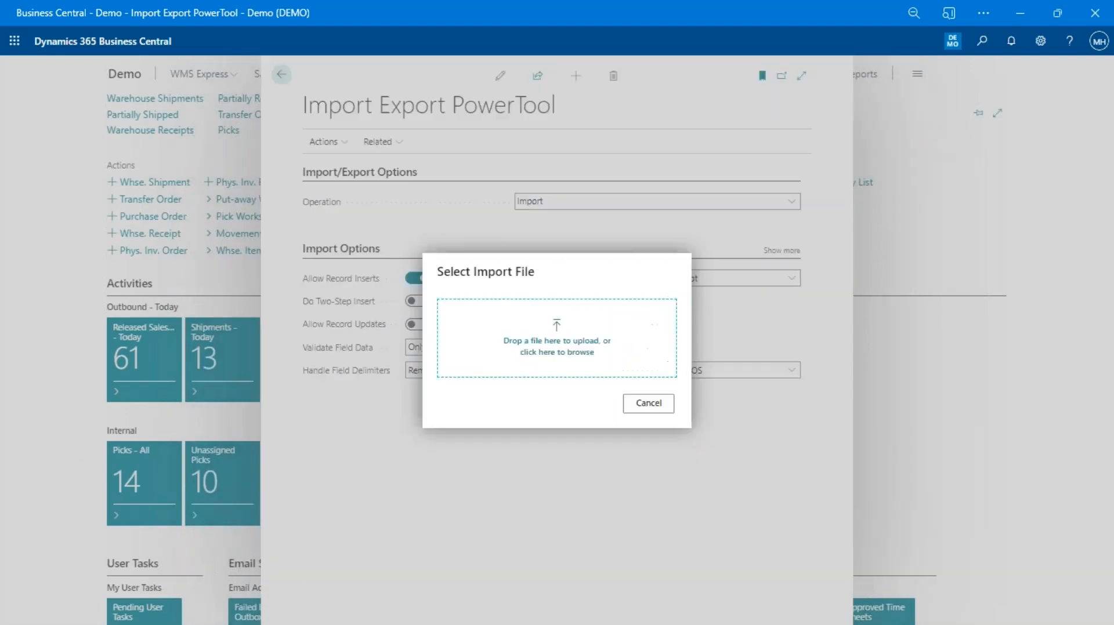
left_click(548, 341)
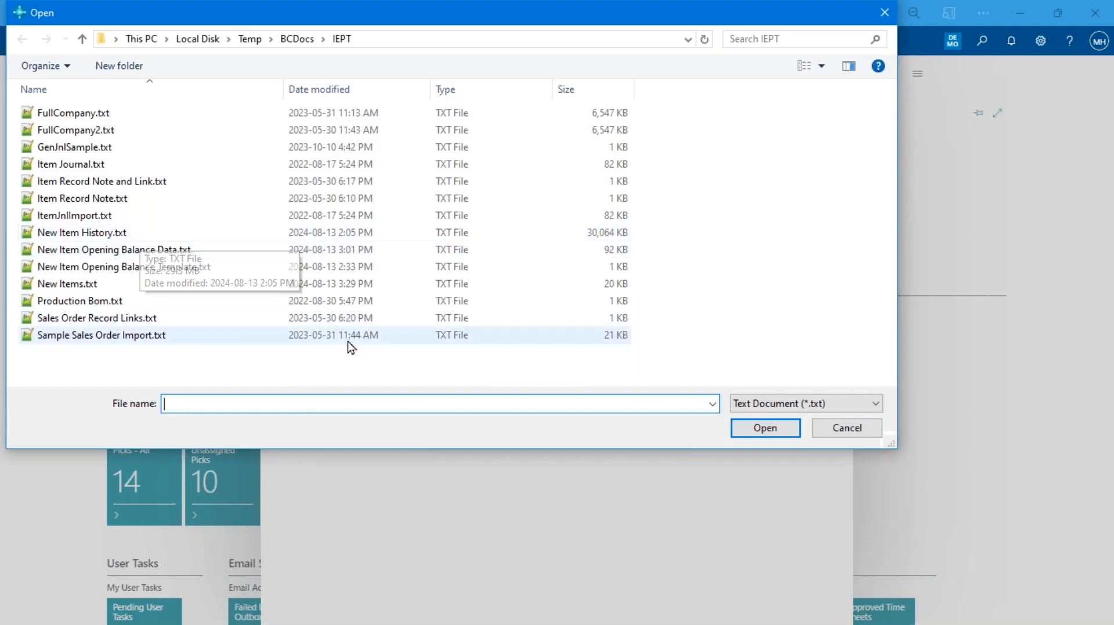
left_click(99, 284)
right_click(99, 284)
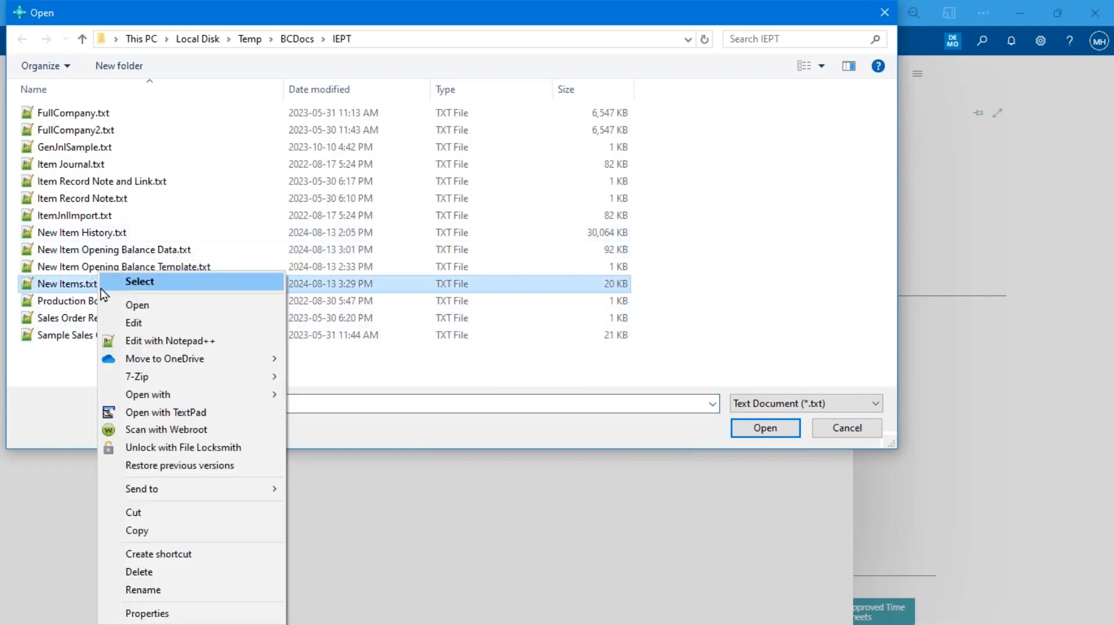
left_click(152, 342)
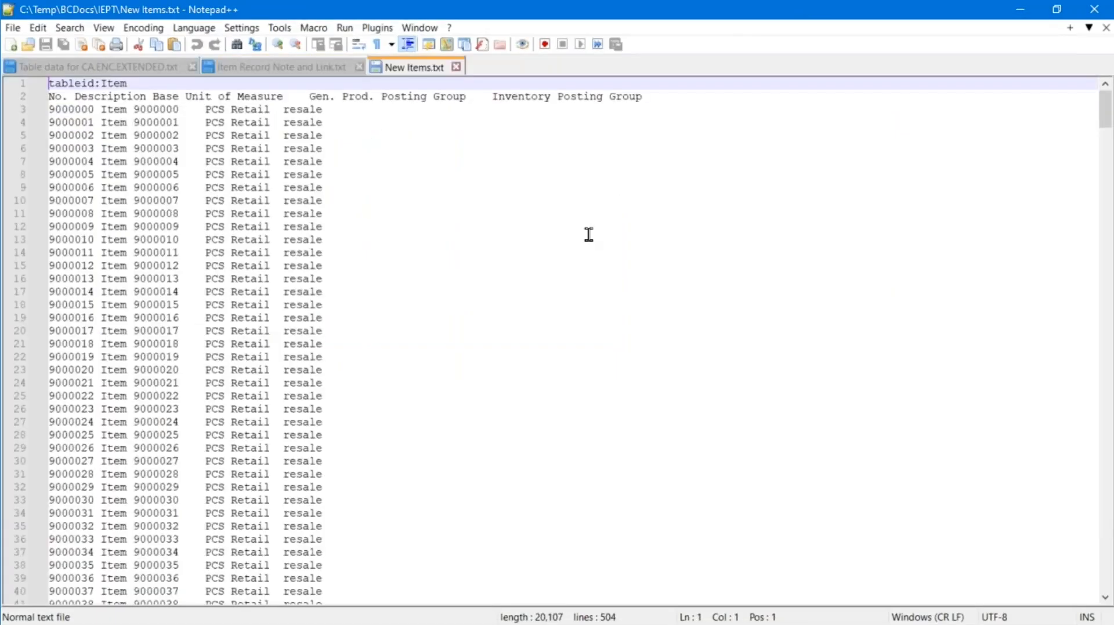
Check New Items.txt from its first item record down to the last, 9000499
left_click(97, 115)
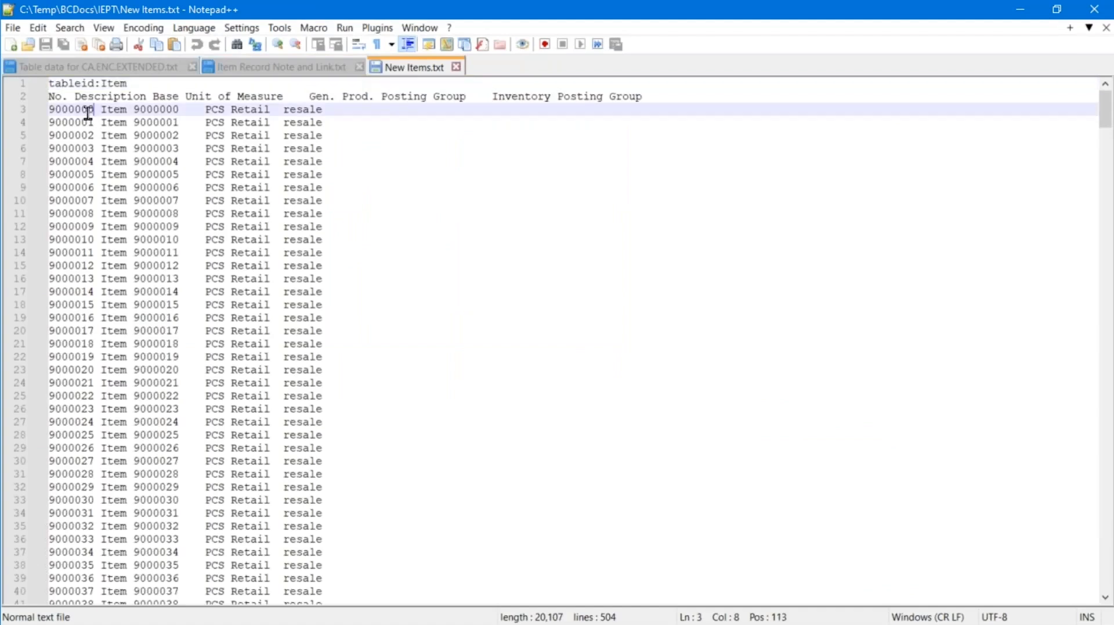
left_click(49, 110)
key("ctrl+End")
left_click(76, 565)
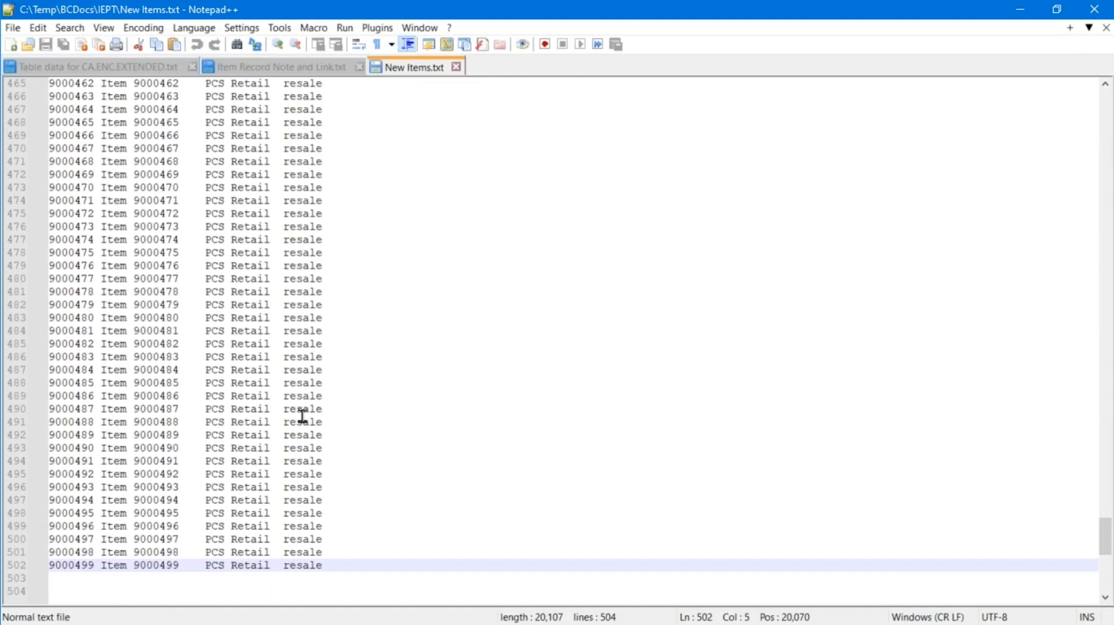
key("ctrl+Home")
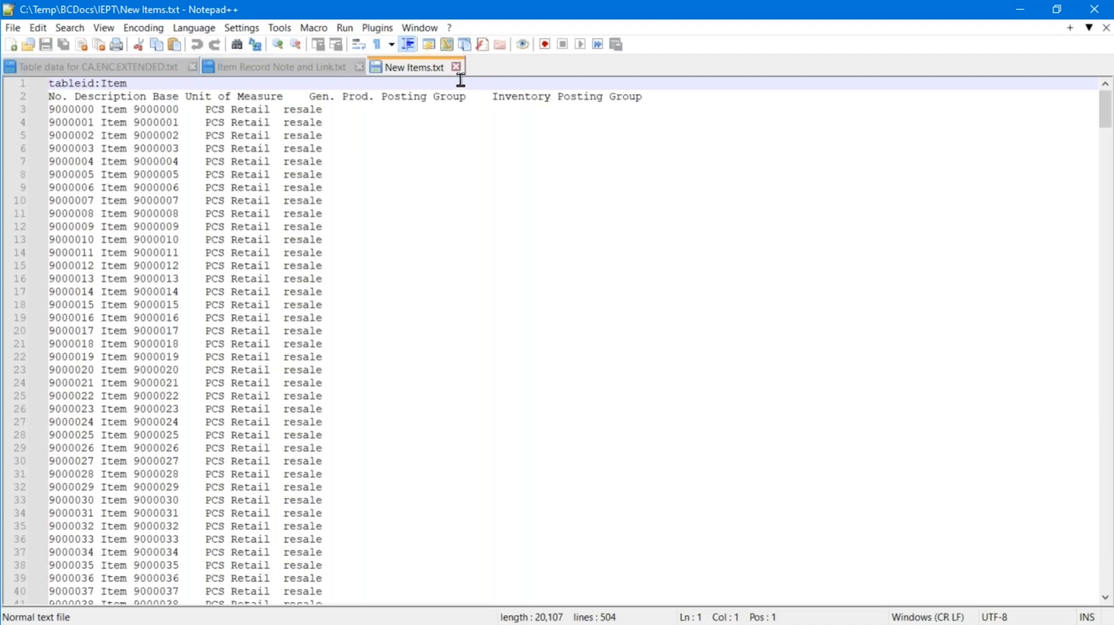
Import New Items.txt into the Item table and acknowledge the 500-record completion message
key("alt+Tab")
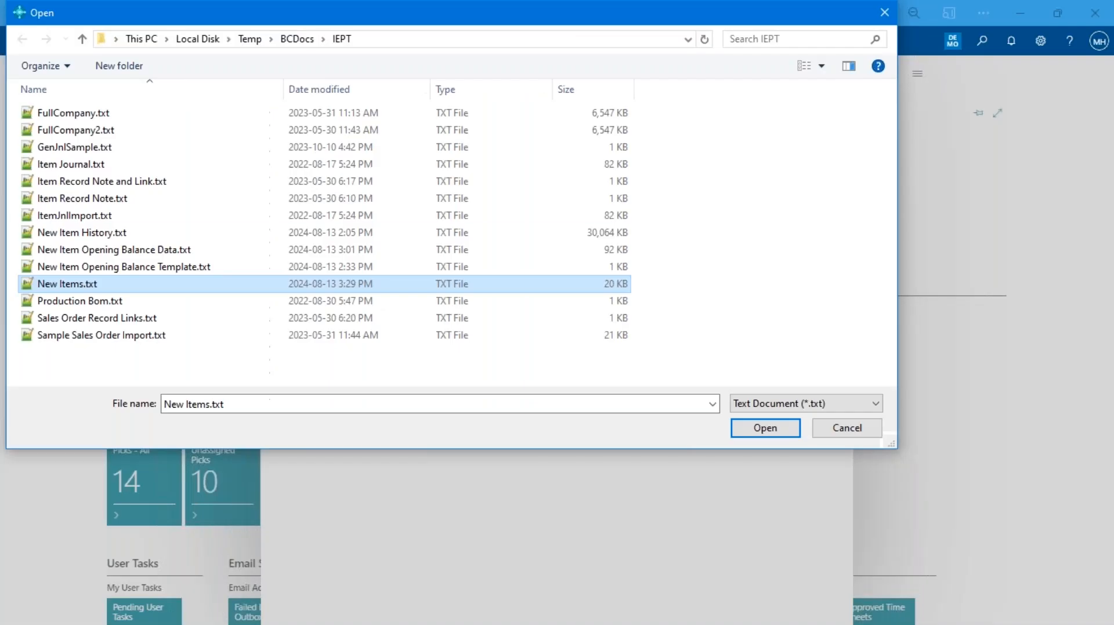
left_click(754, 429)
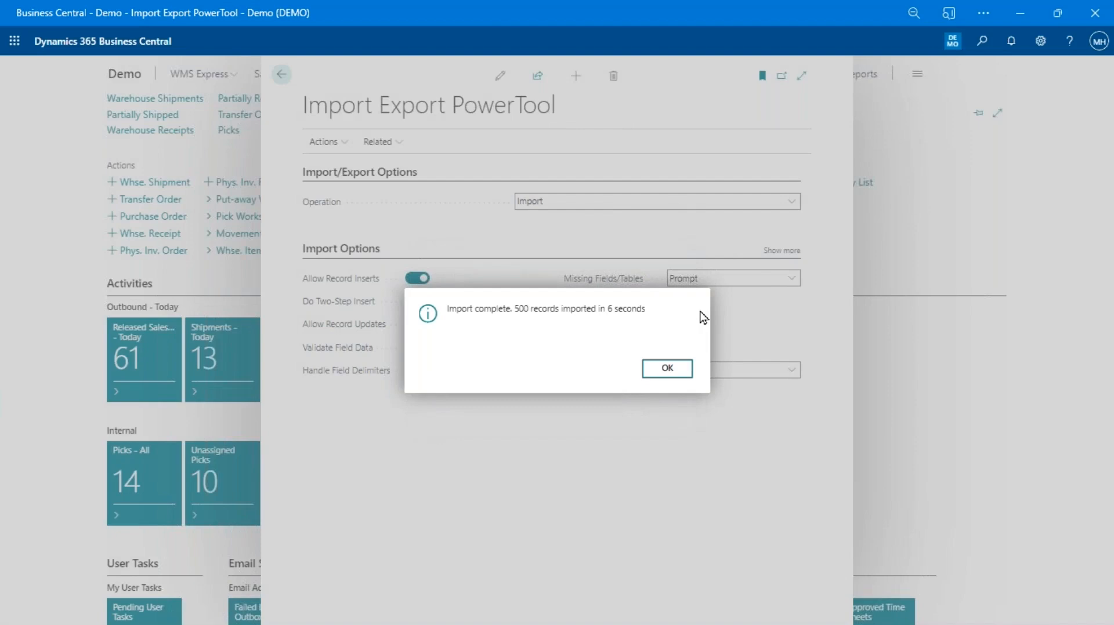
left_click(668, 368)
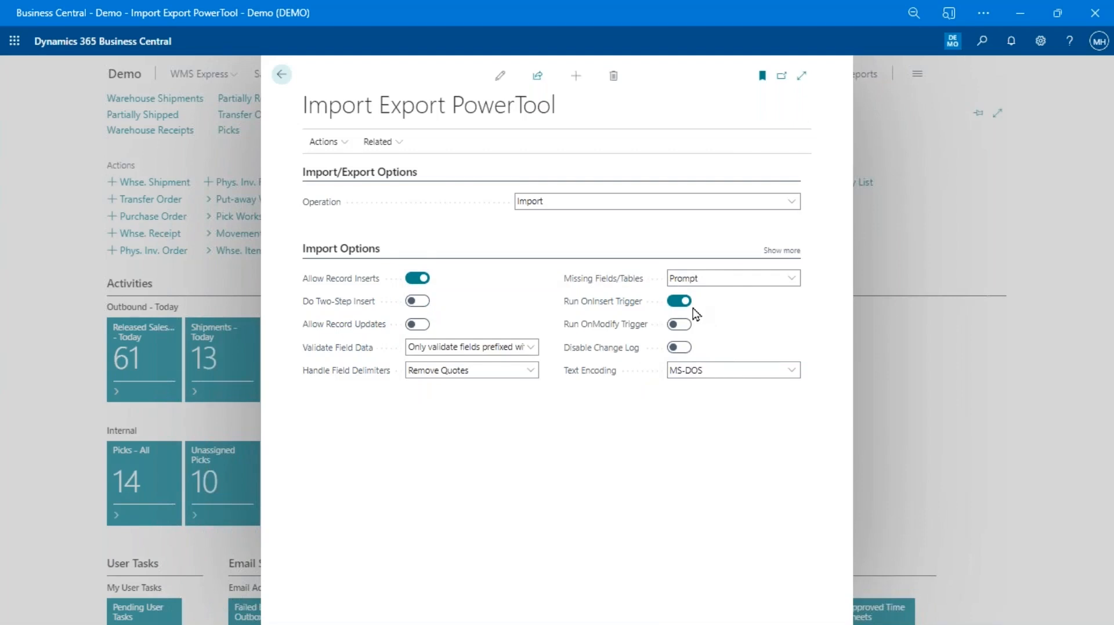
Open the Items list, search for the imported 9000 items, and open item 9000016's card
key("alt+q")
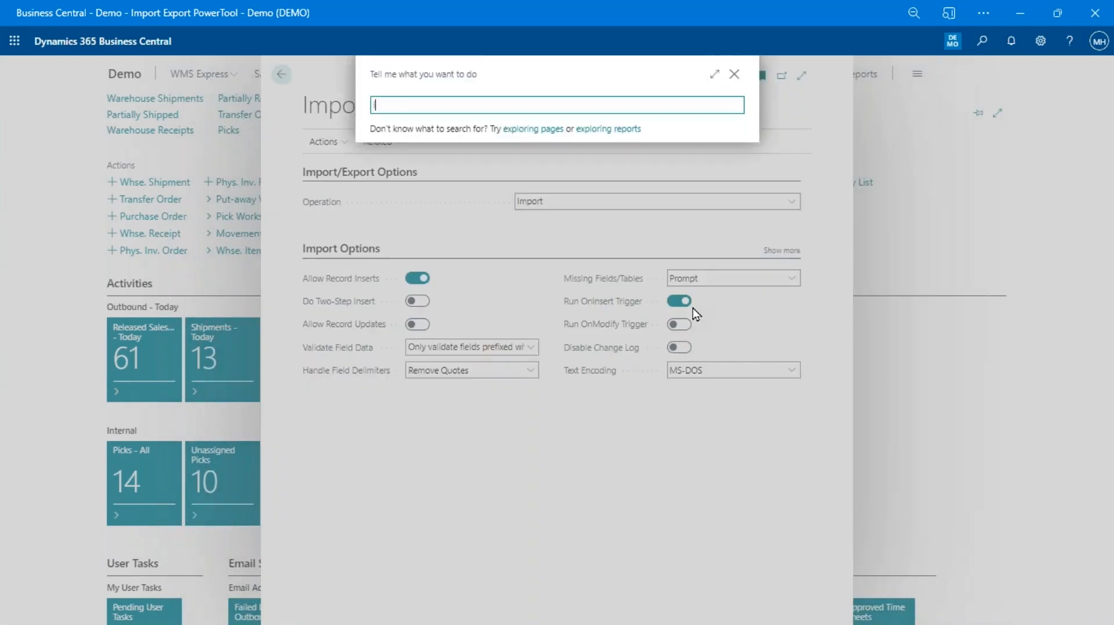
type("items")
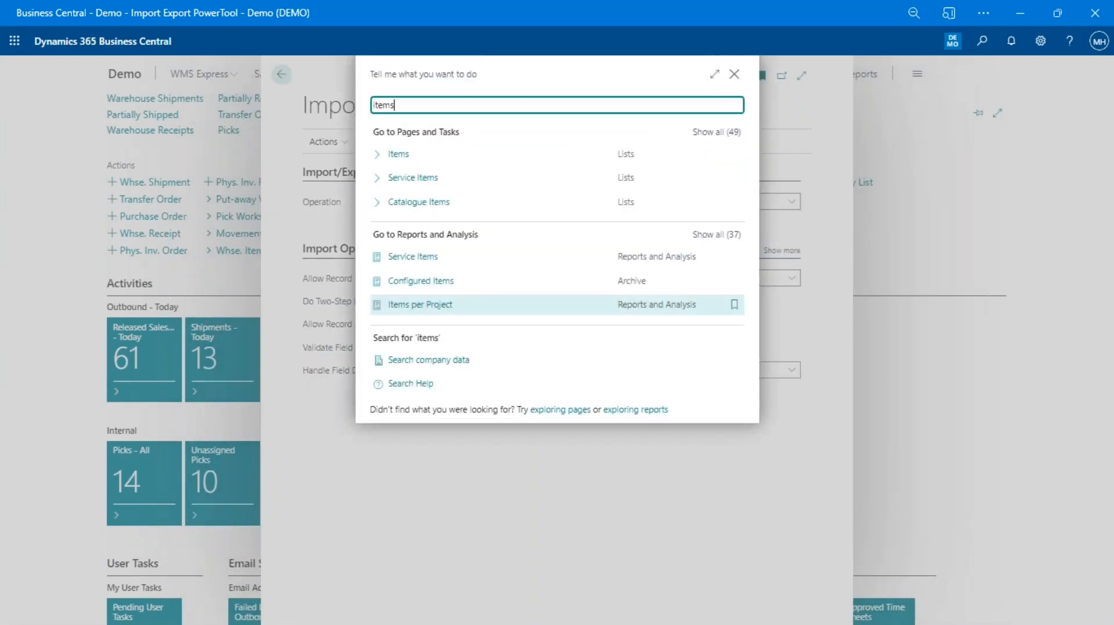
key("Return")
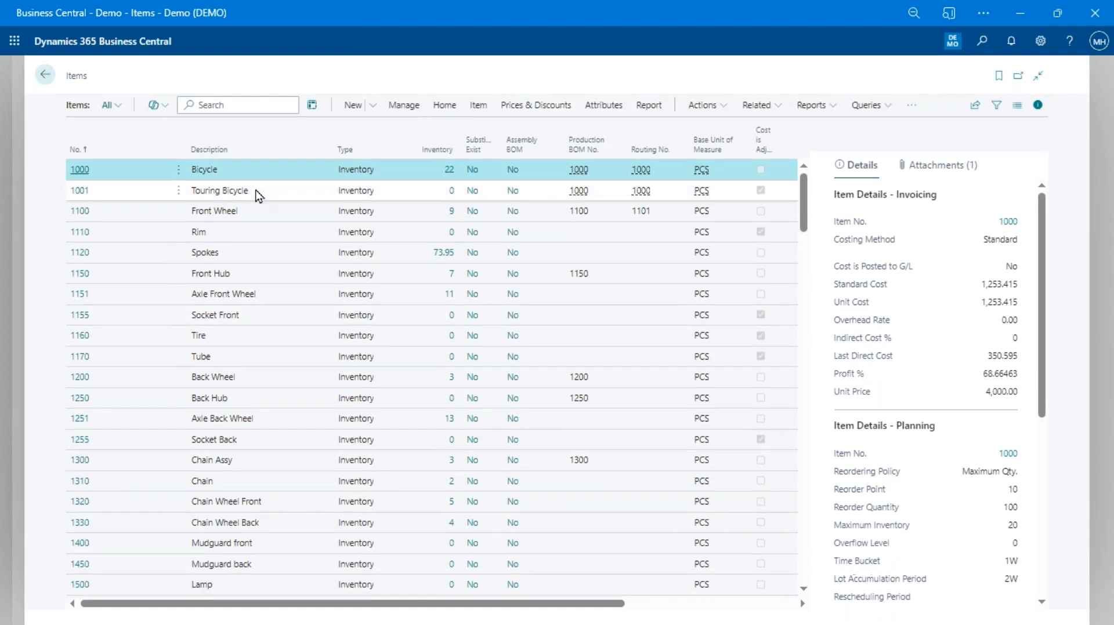
type("000")
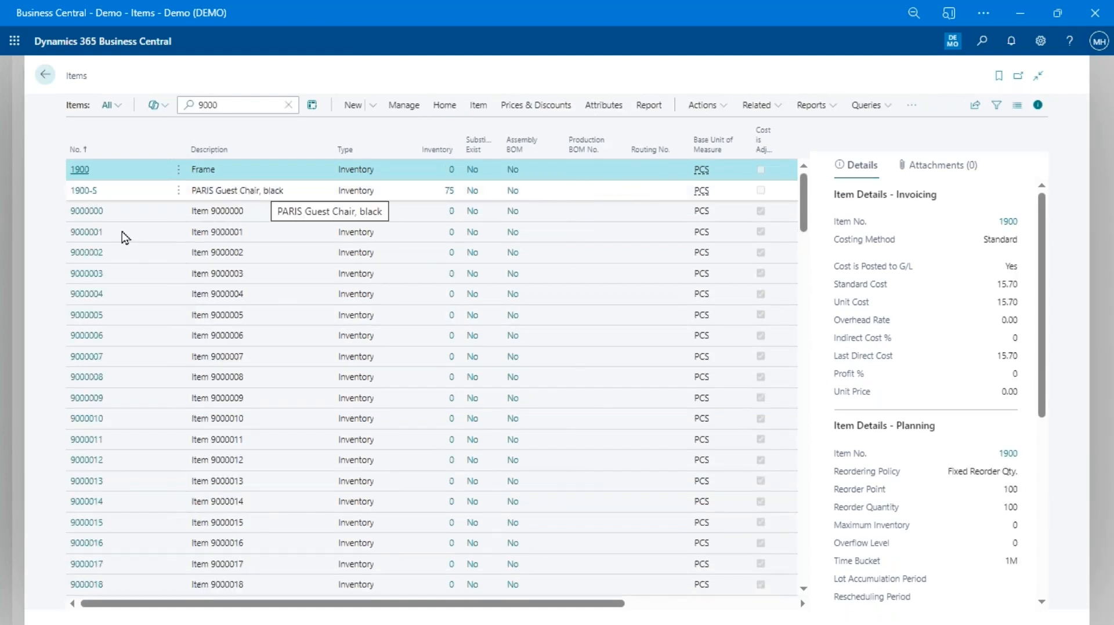
scroll(118, 234, "down", 4)
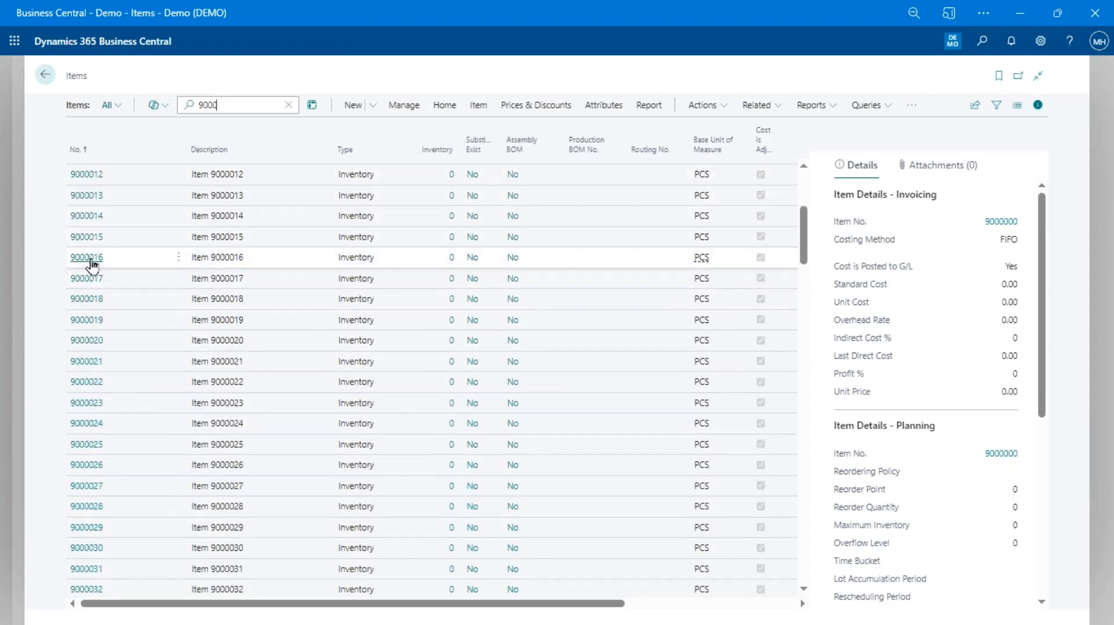
left_click(540, 259)
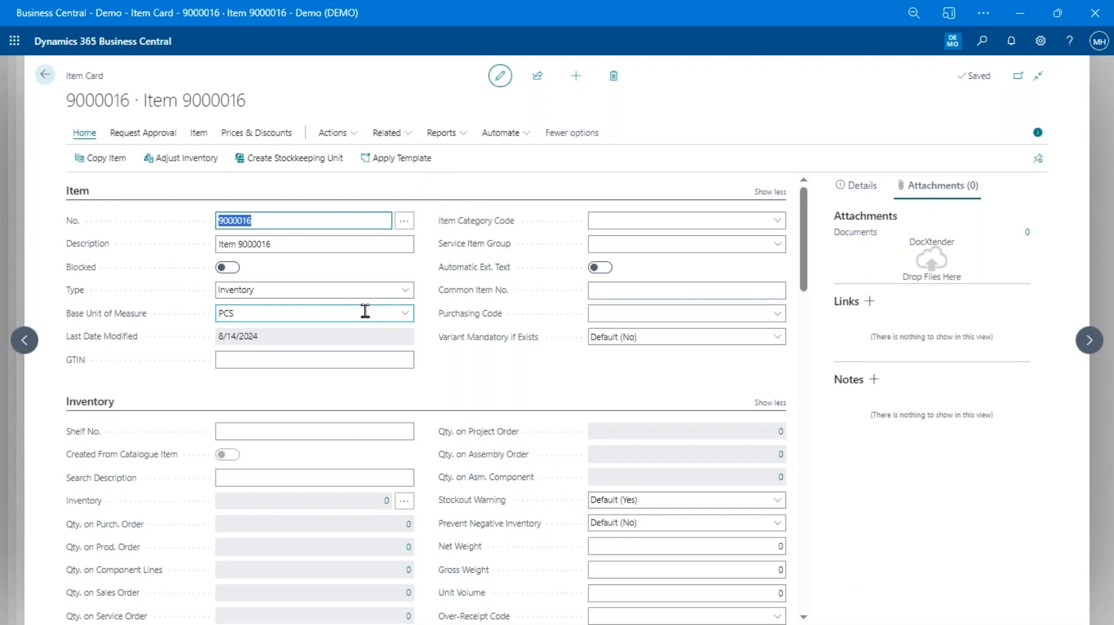
Check item 9000016's units of measure, confirming only PCS exists
key("alt+q")
type("units")
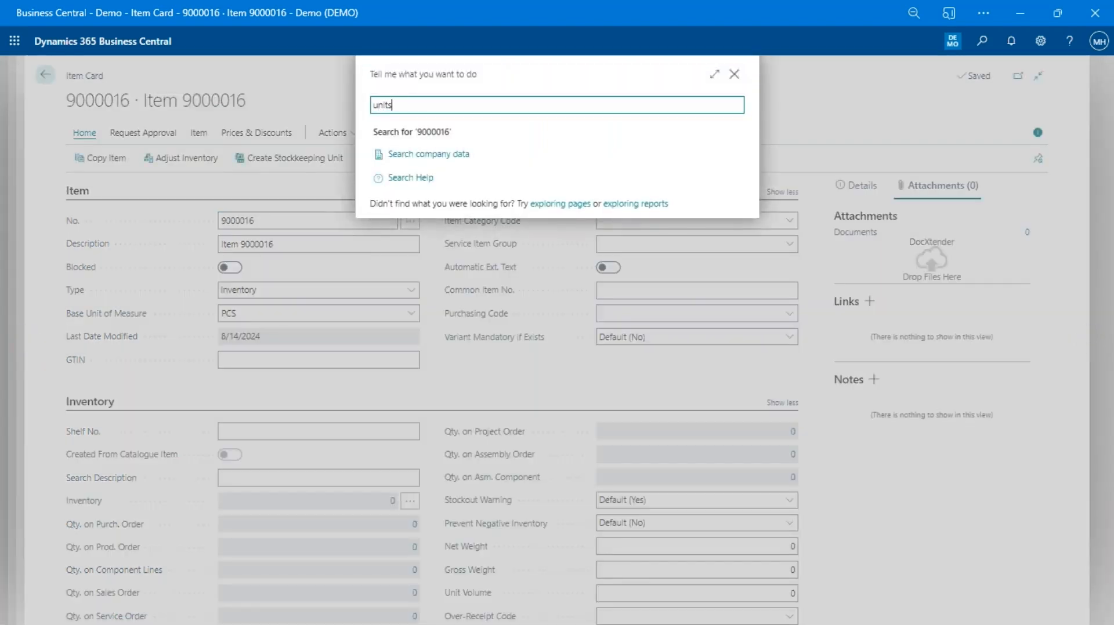
key("Down")
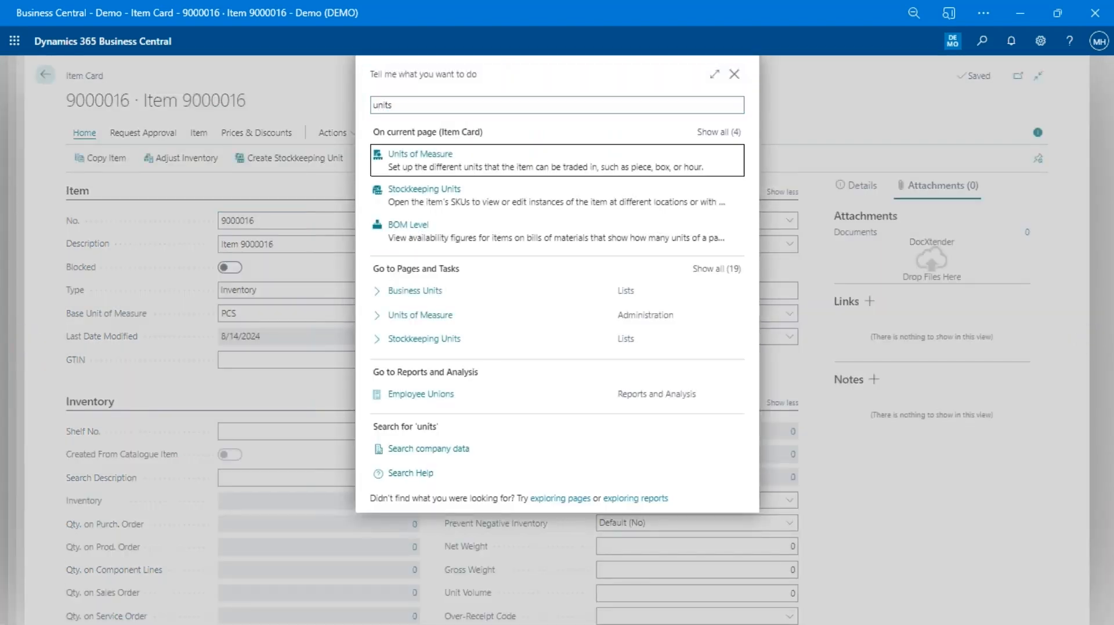
key("Escape")
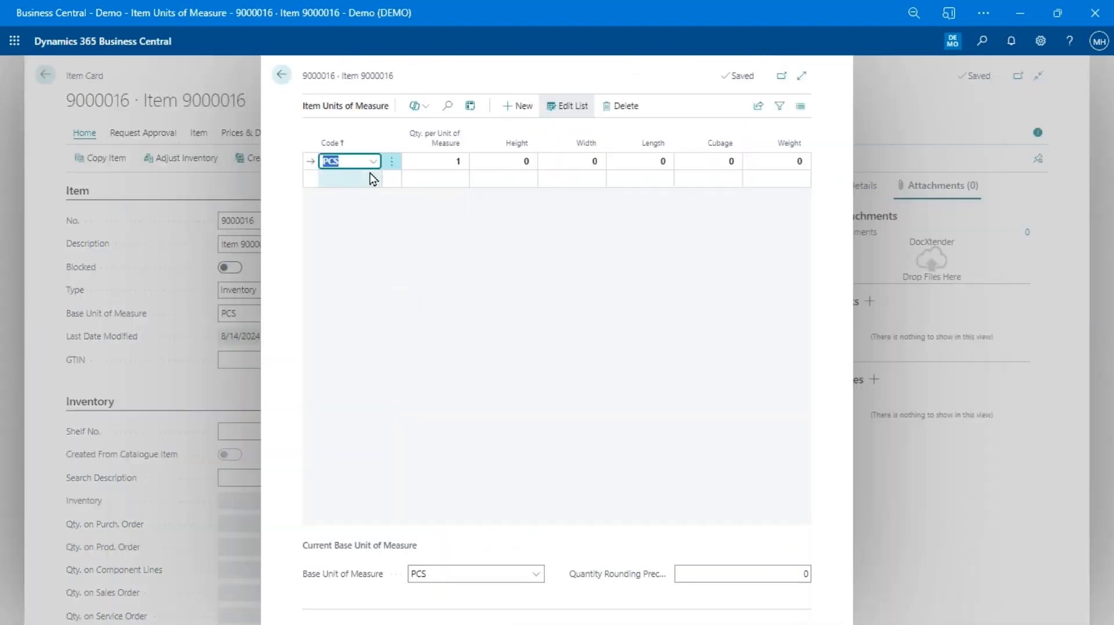
left_click(828, 341)
key("Escape")
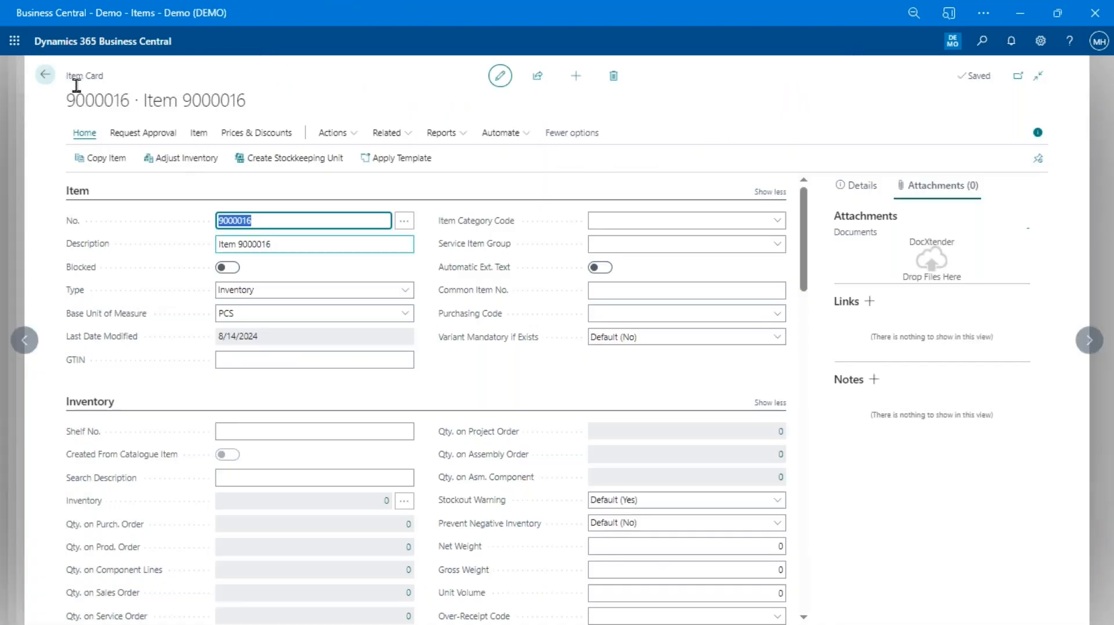
From the Items list, view item 9000016's ledger entries and confirm there are none
left_click(47, 83)
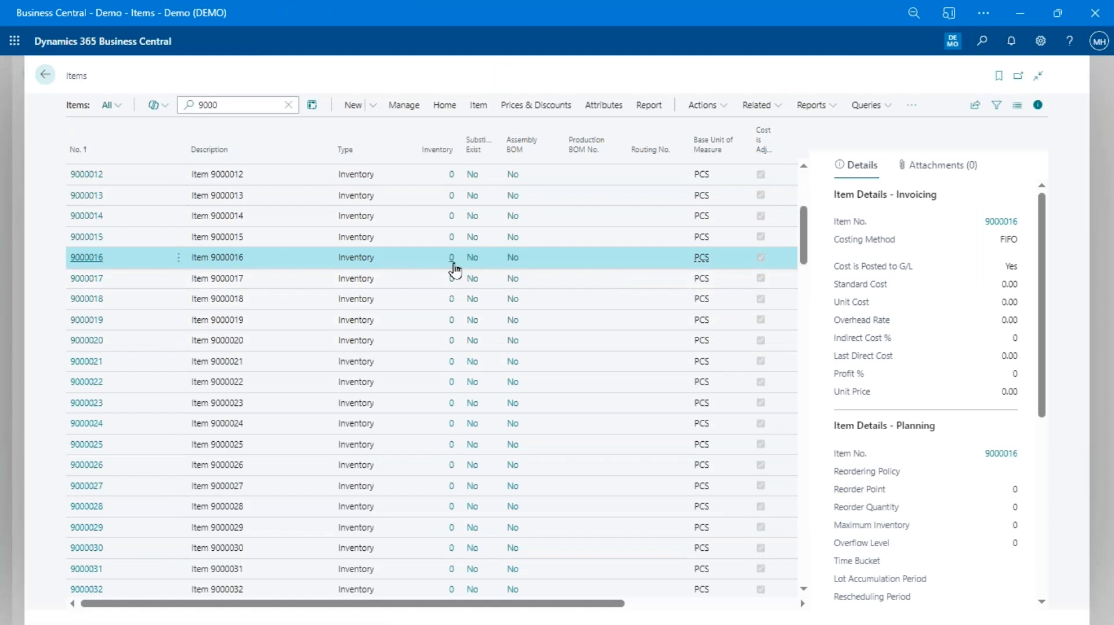
left_click(453, 259)
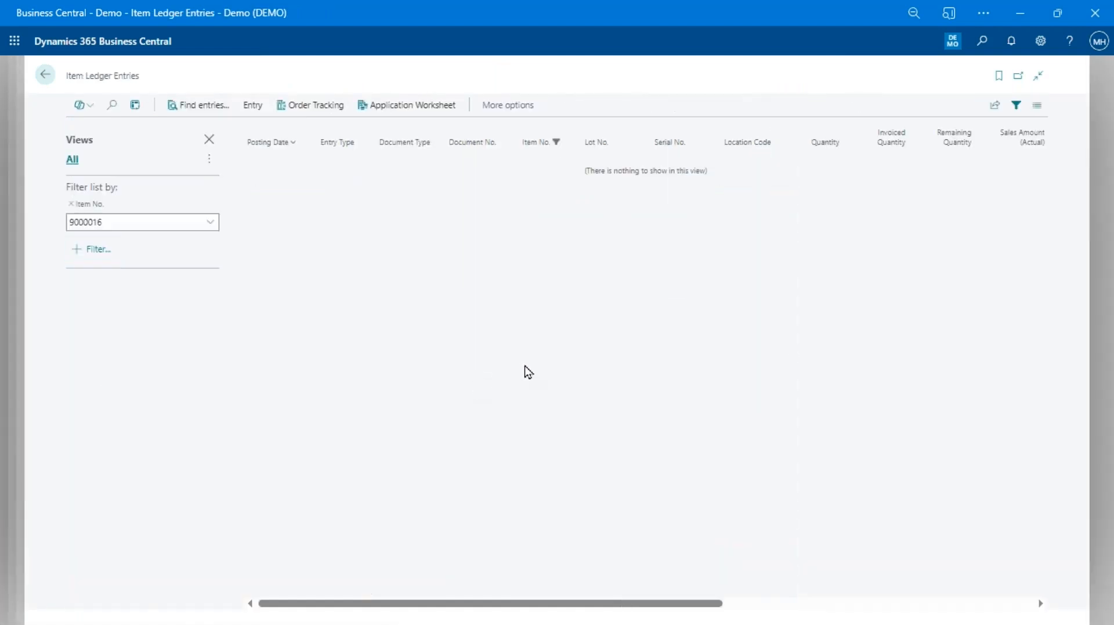
key("Escape")
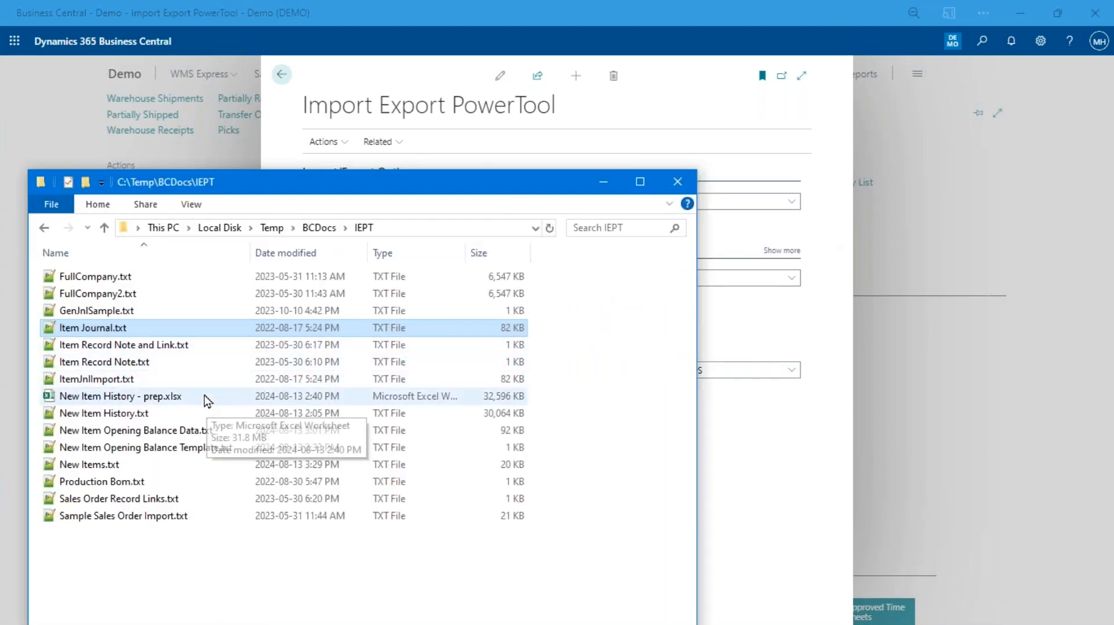
Open New Item History.txt in Notepad++ and inspect the fields of its first data lines
left_click(153, 417)
double_click(153, 417)
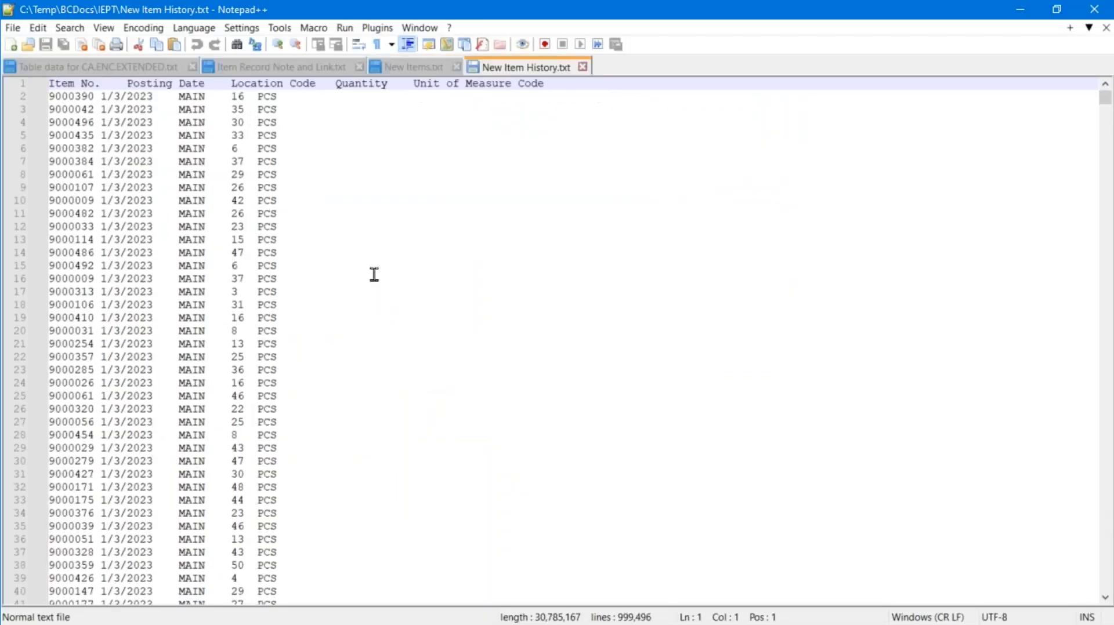
left_click(71, 134)
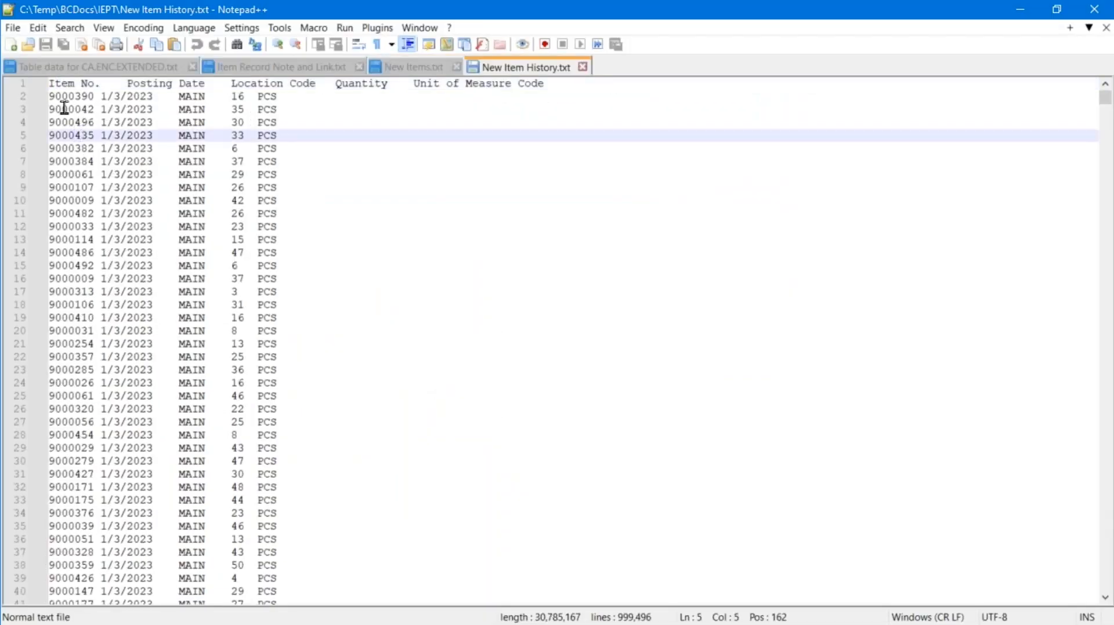
left_click(60, 110)
key("Up")
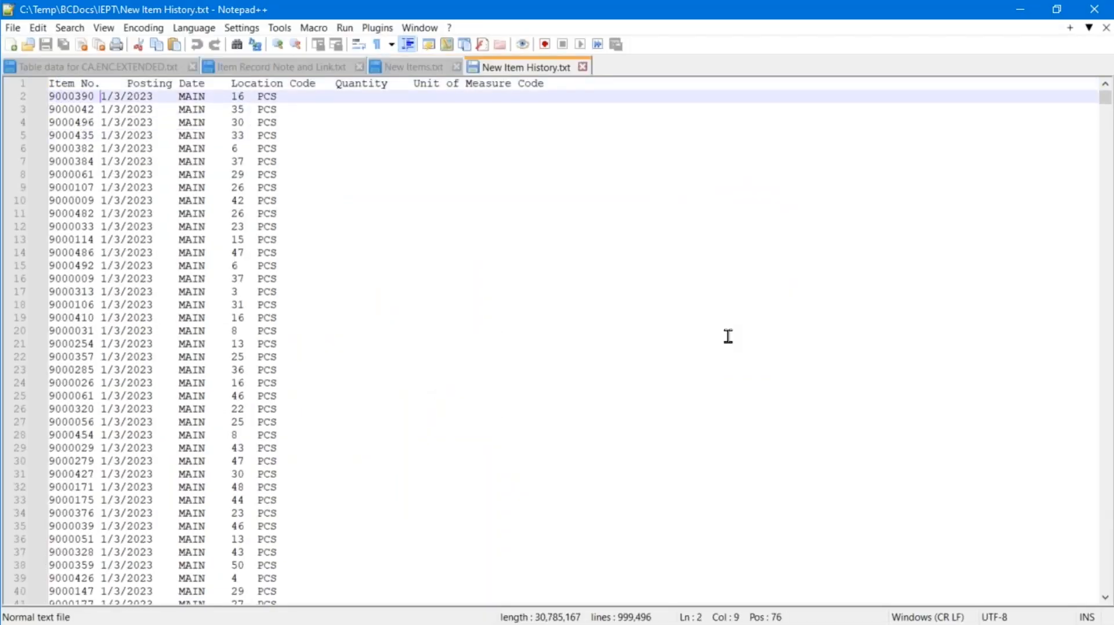
key("ctrl+Right")
key("ctrl+Right")
key("ctrl+Right")
key("ctrl+Right")
key("ctrl+Right")
key("Left")
key("Left")
key("Left")
key("Left")
key("Left")
key("Left")
Scroll through the file to its final line, 999495, and check matches of quantity 49
left_click_drag(1105, 98, 1087, 333)
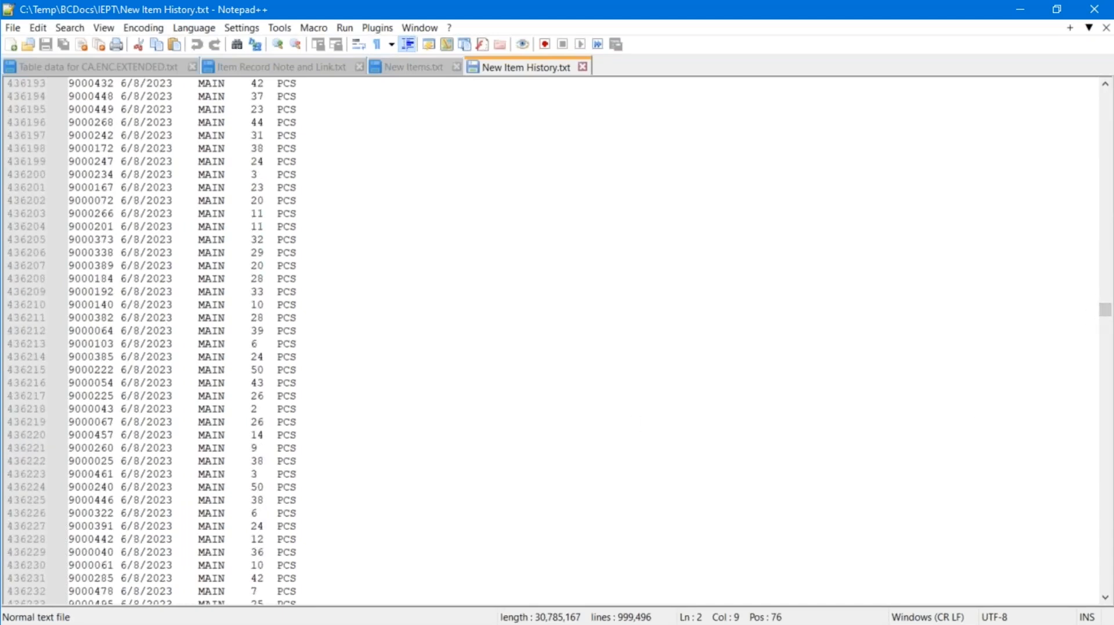
left_click_drag(1107, 317, 1106, 394)
double_click(124, 344)
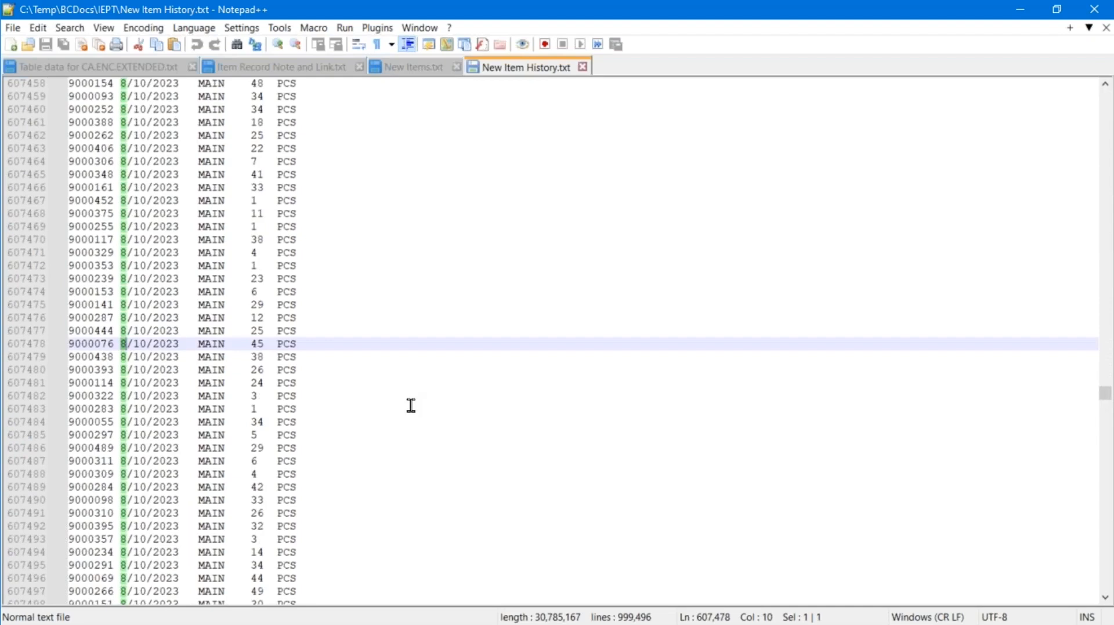
key("ctrl+End")
key("Left")
key("shift+Down")
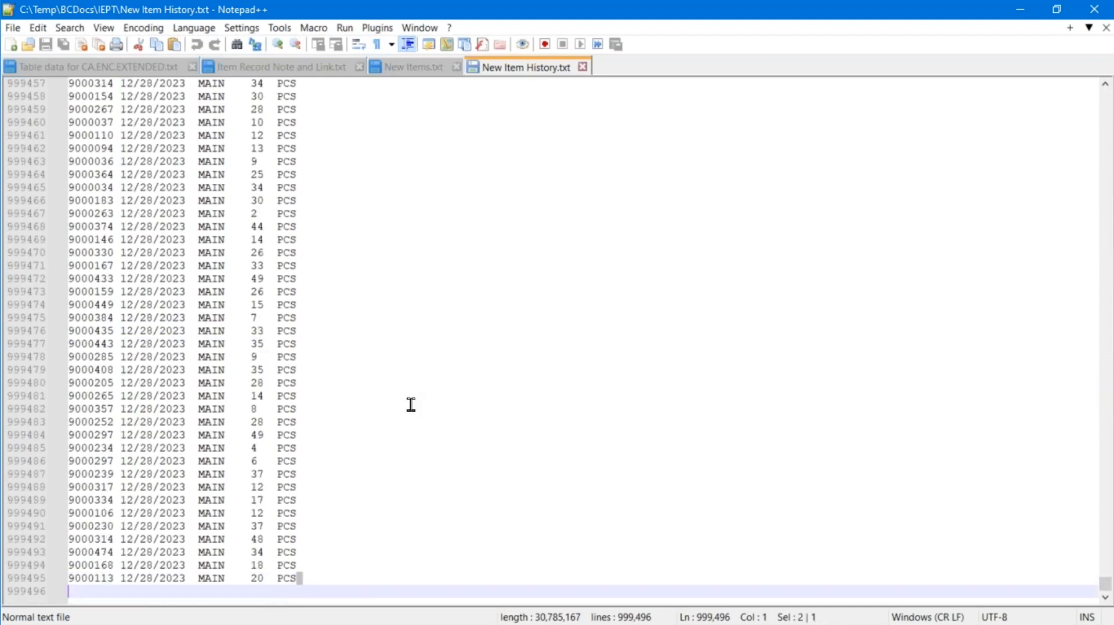
key("shift+Up")
key("shift+Up")
key("Down")
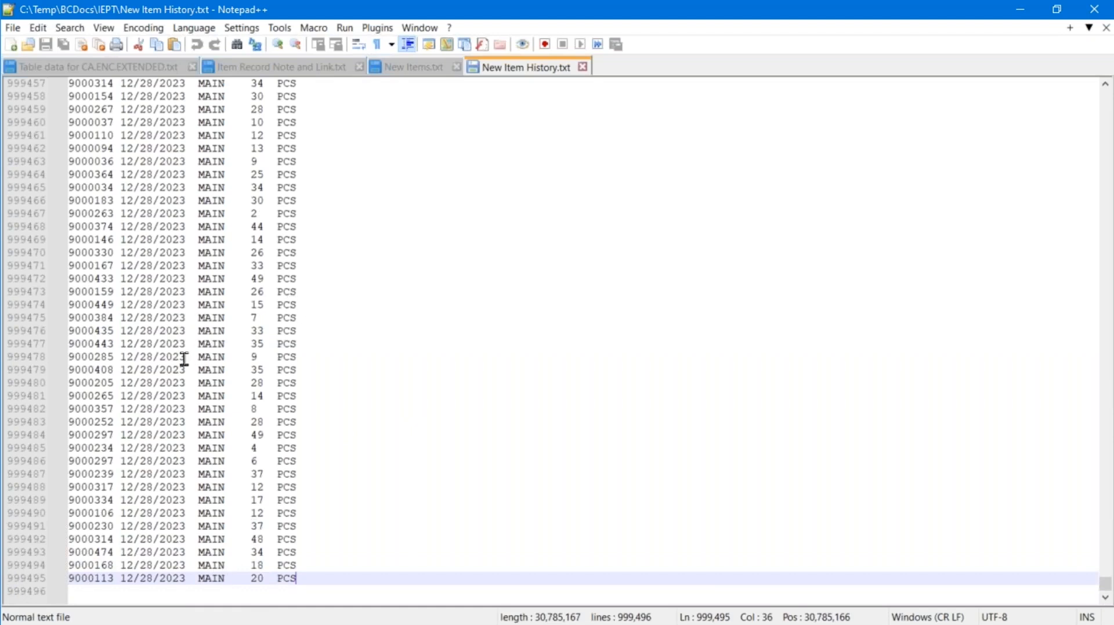
double_click(264, 278)
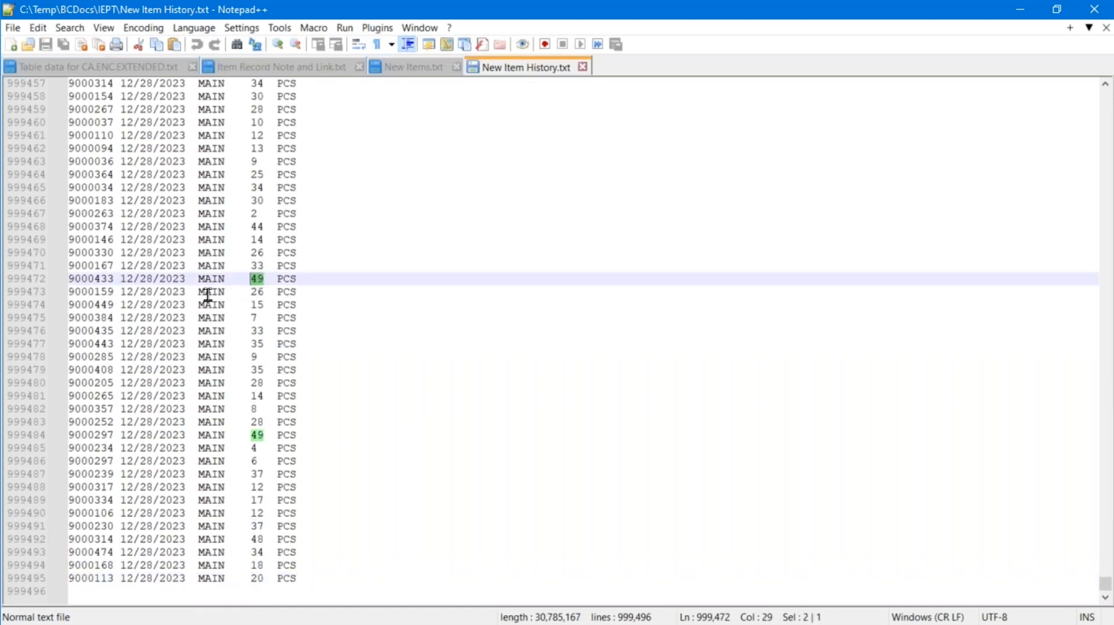
left_click(207, 292)
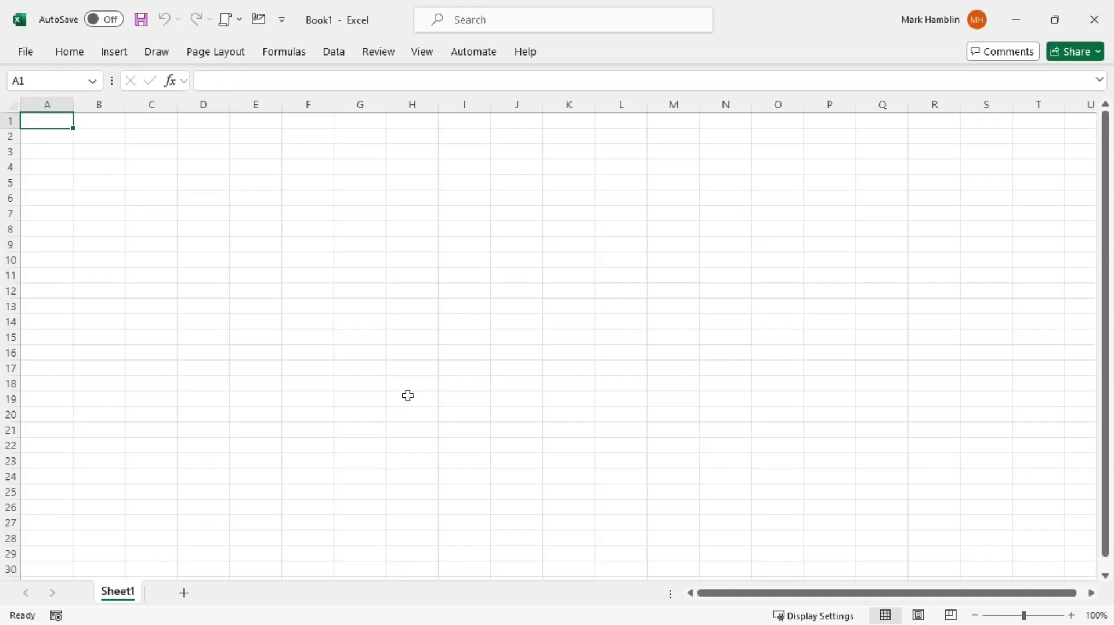
Open New Item History - prep.xlsx from the IEPT folder in Excel
key("alt+Tab")
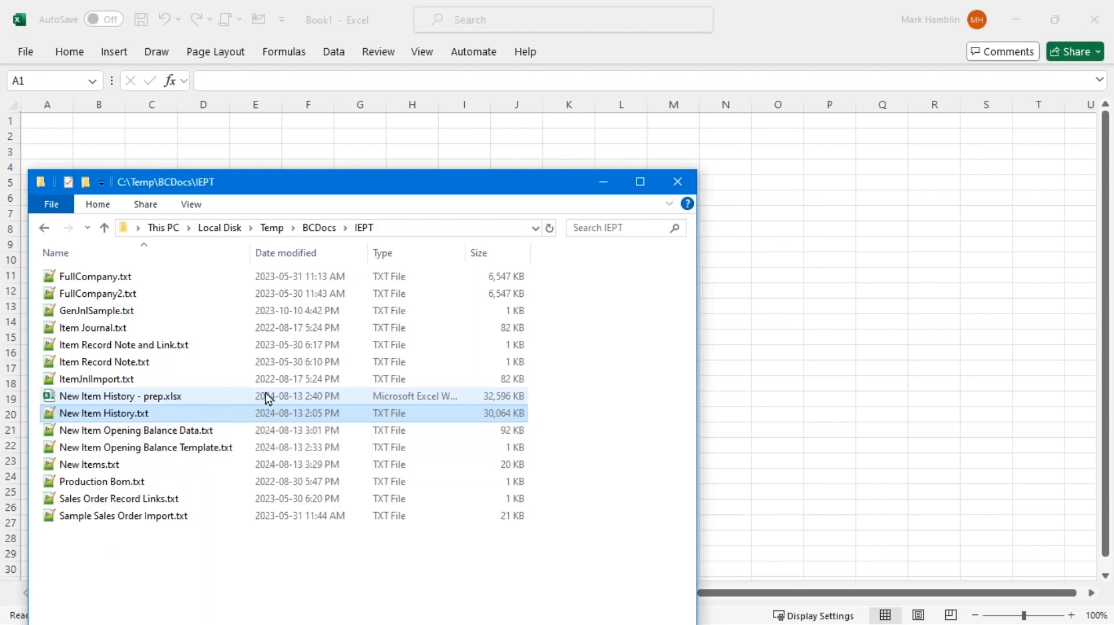
double_click(119, 401)
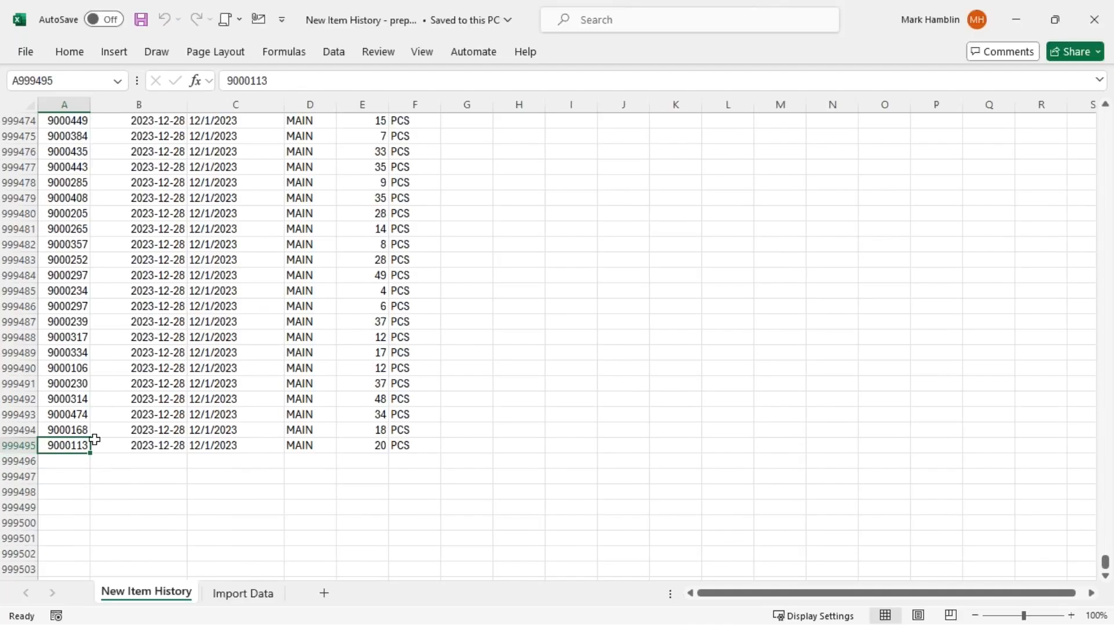
Inspect the New Posting Date formulas in C2, C3, C64 and C90
scroll(145, 394, "up", 6)
left_click(165, 368)
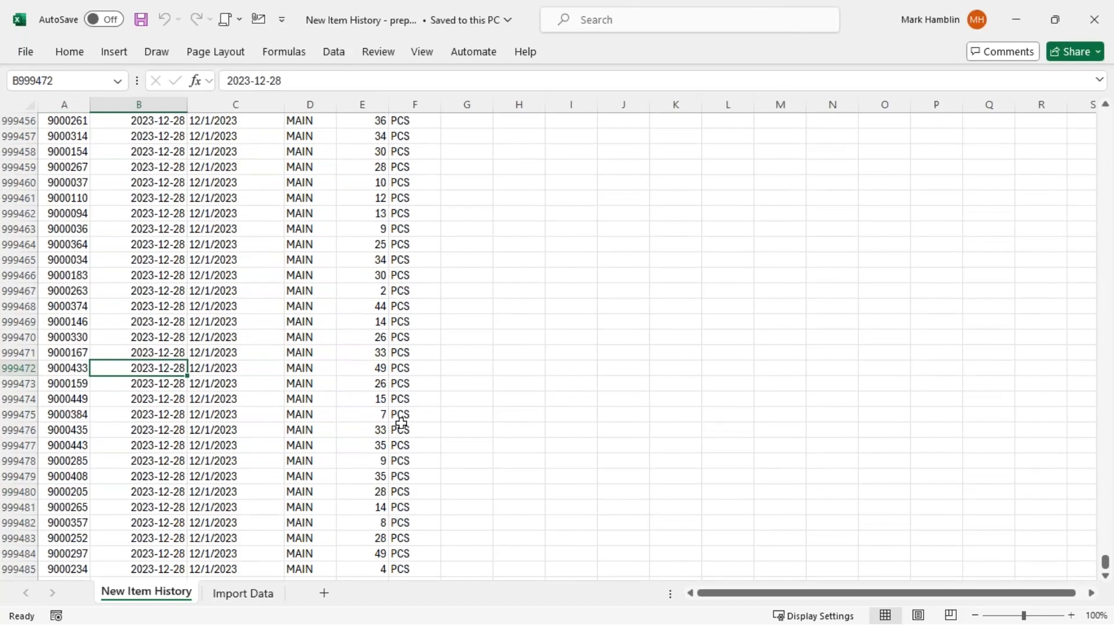
key("ctrl+Home")
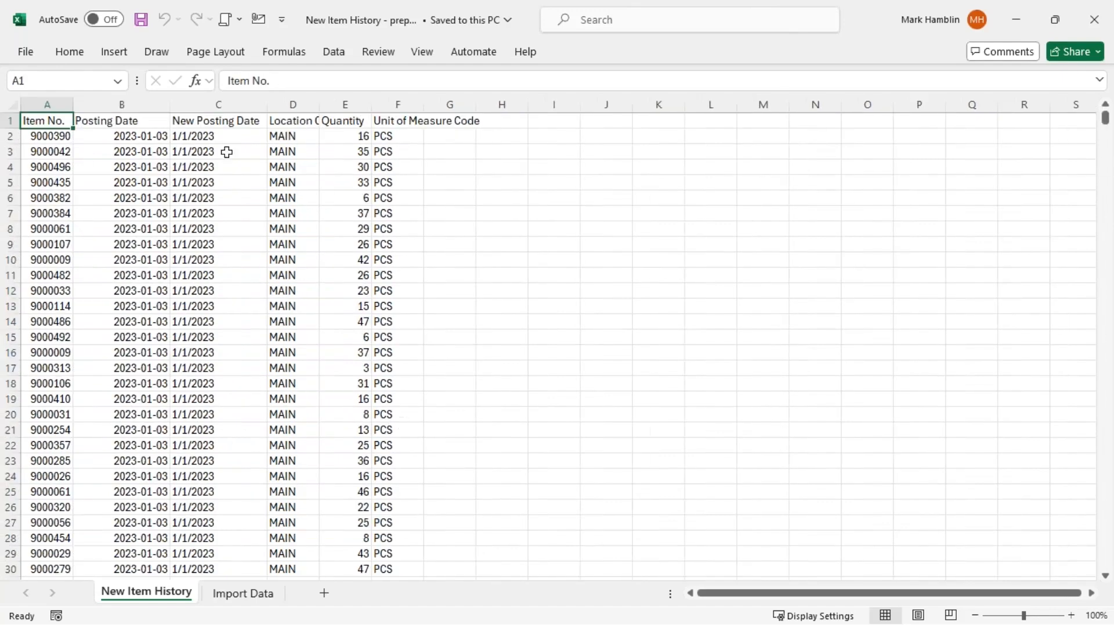
left_click(181, 136)
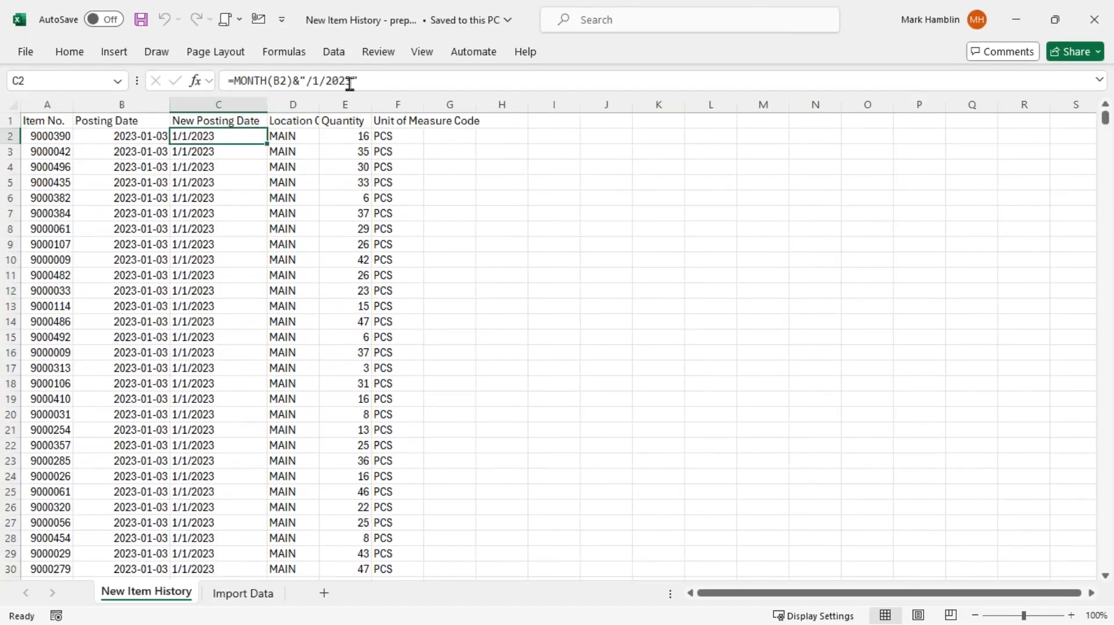
left_click(197, 152)
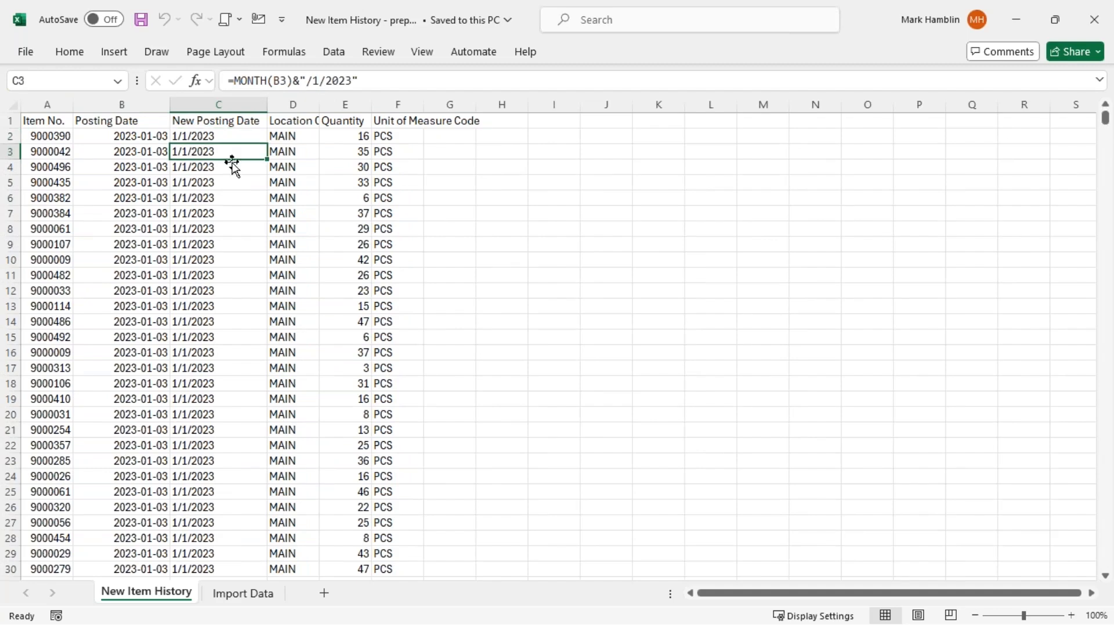
scroll(157, 325, "down", 12)
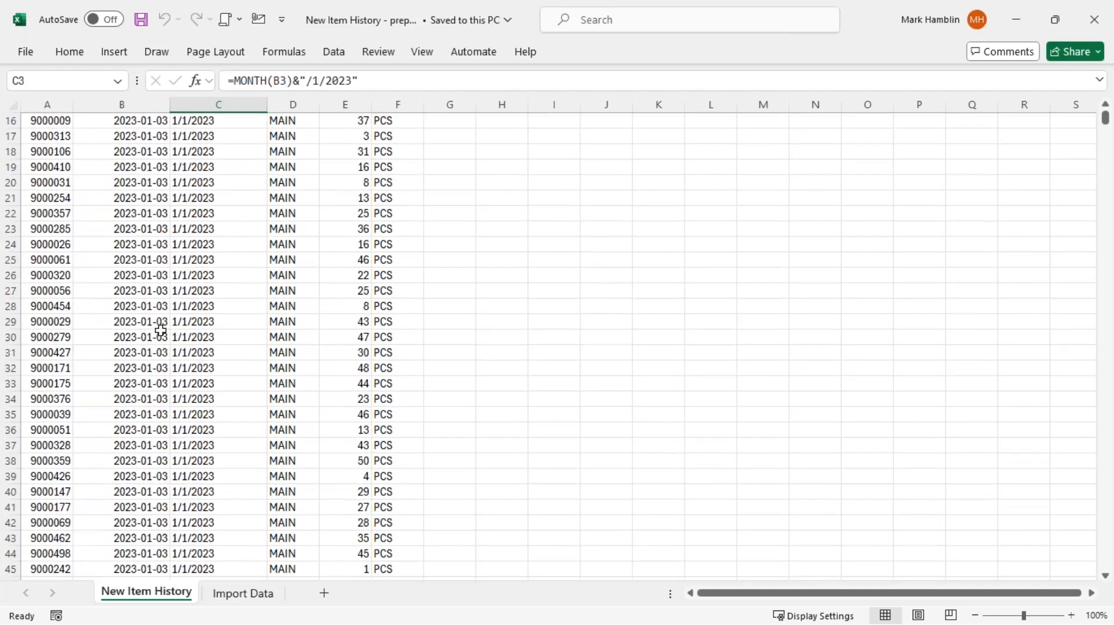
left_click(208, 532)
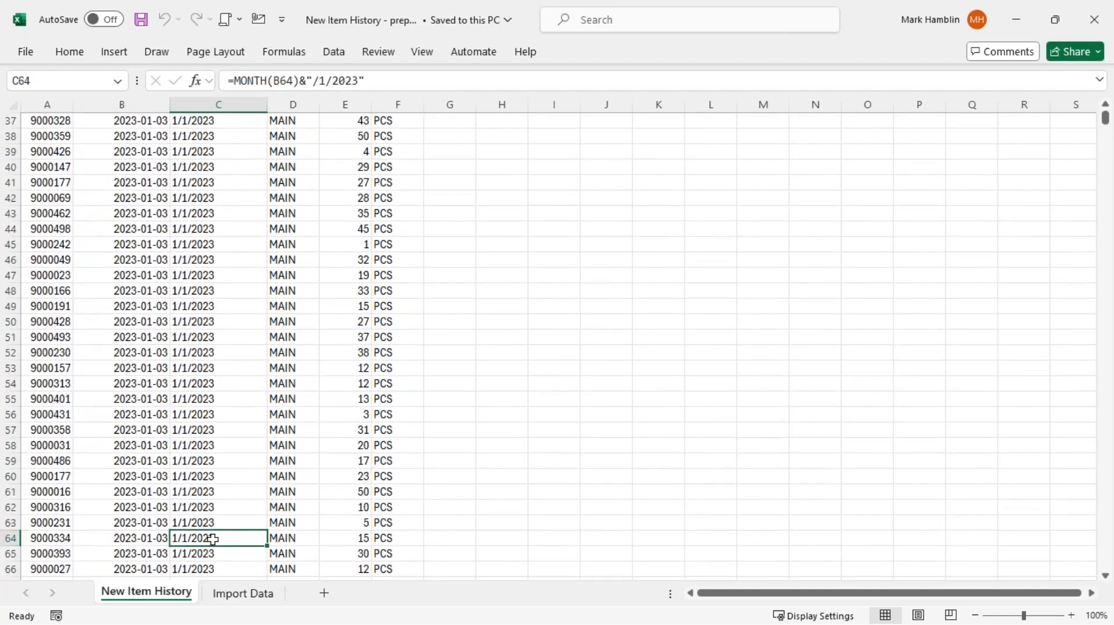
scroll(210, 531, "down", 8)
scroll(214, 533, "down", 1)
left_click(216, 523)
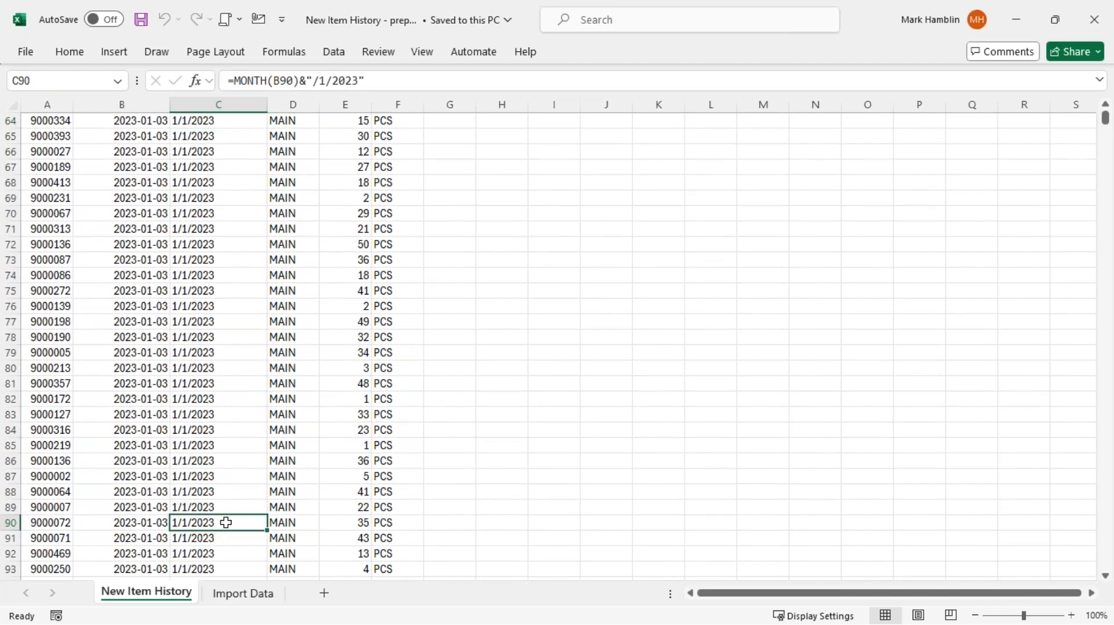
Check row 201372's 2023-03-13 posting date, new posting date and item 9000192
scroll(1111, 472, "down", 20)
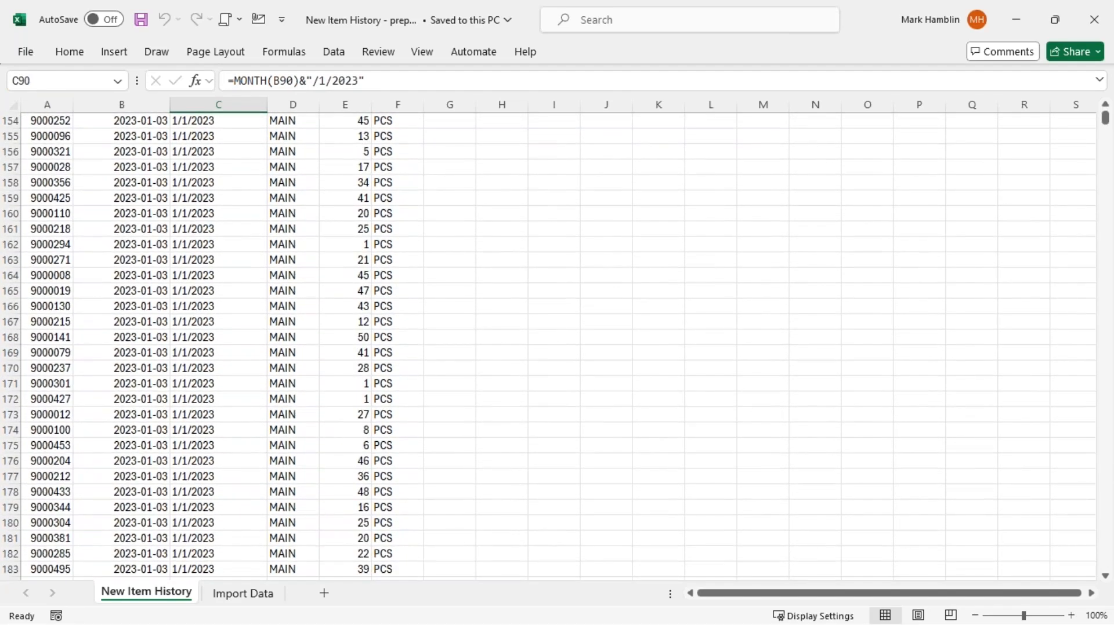
left_click_drag(1106, 118, 1108, 207)
left_click(164, 328)
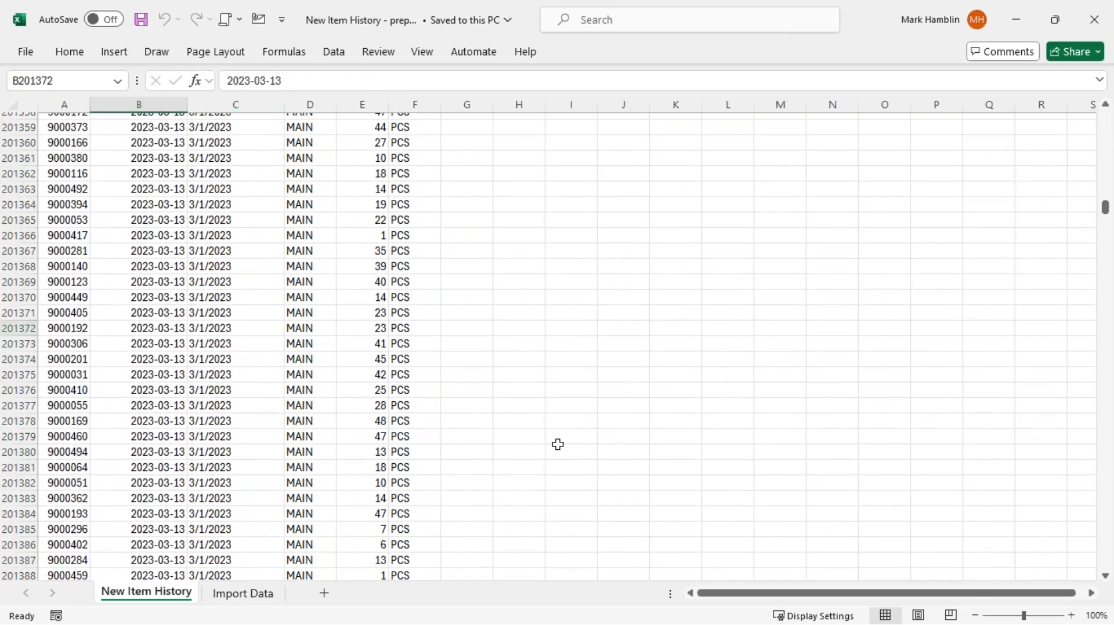
left_click(237, 327)
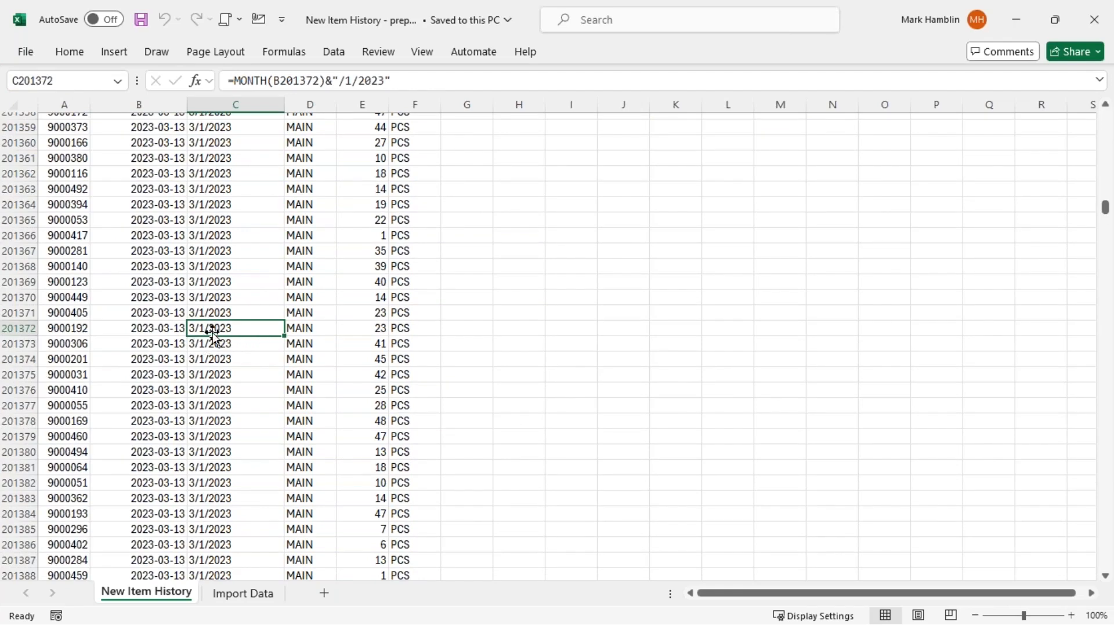
left_click(58, 328)
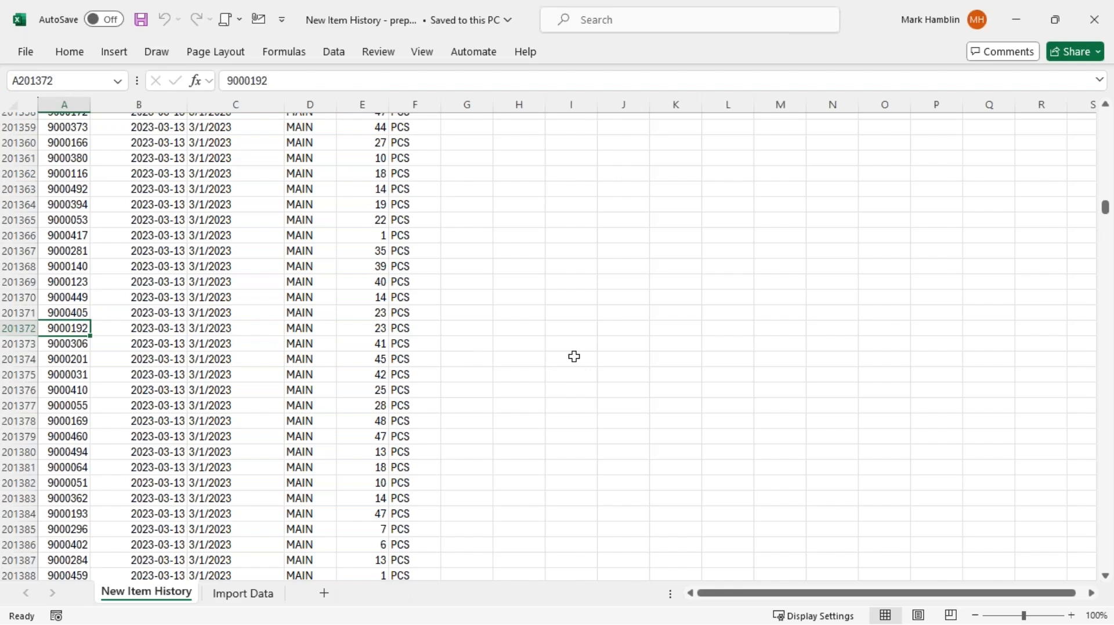
key("alt")
Create a pivot table on a new sheet with Item No. rows summing Quantity
key("n")
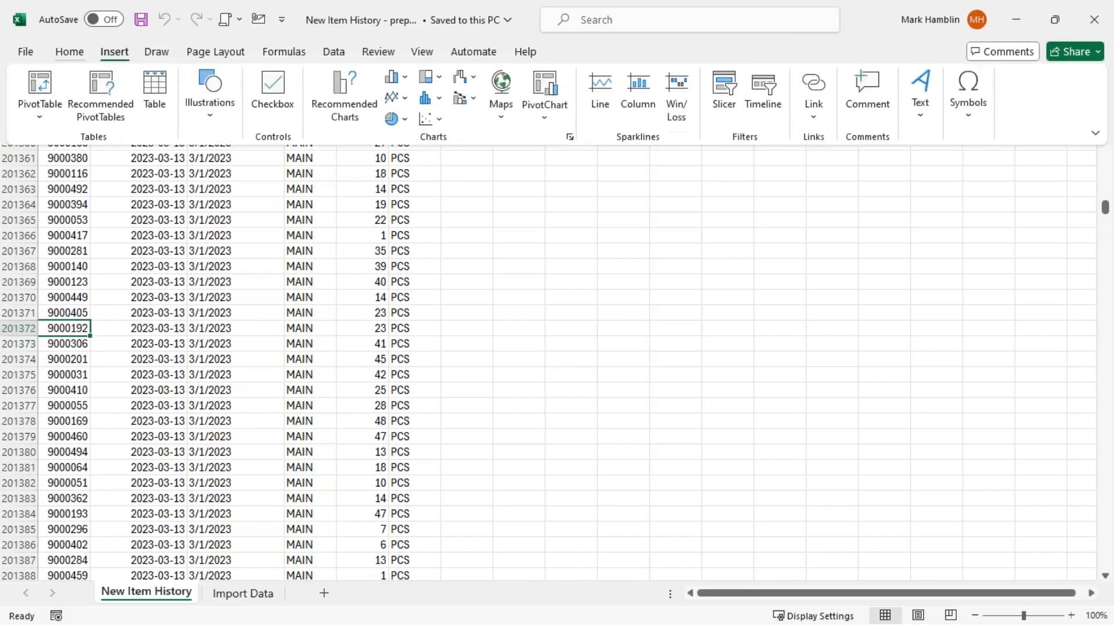
key("t")
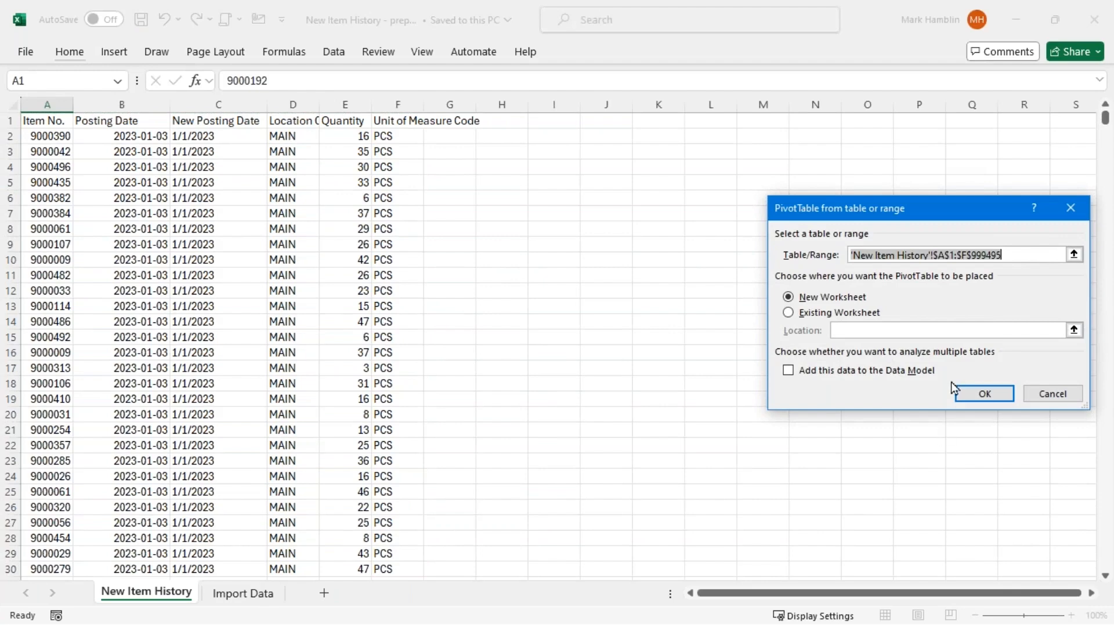
left_click(978, 395)
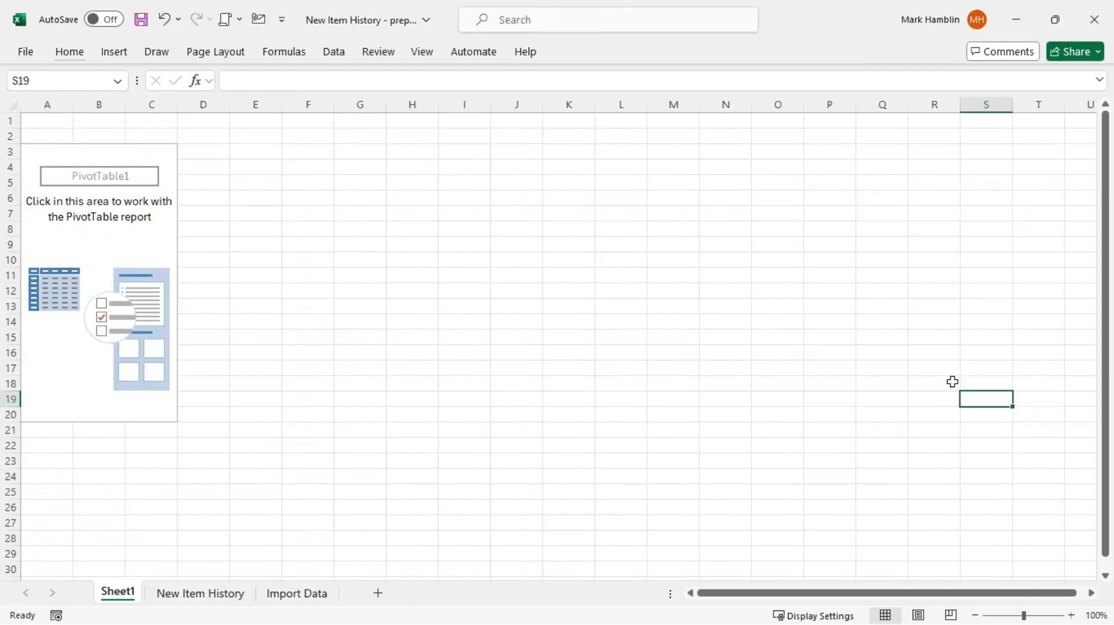
left_click(67, 267)
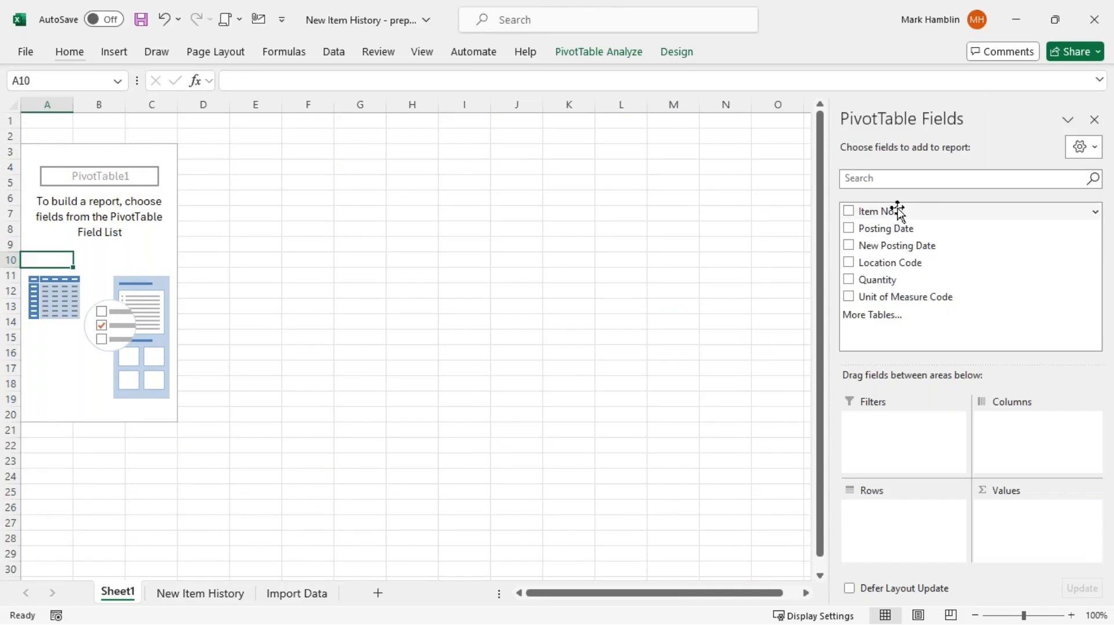
left_click_drag(897, 211, 895, 522)
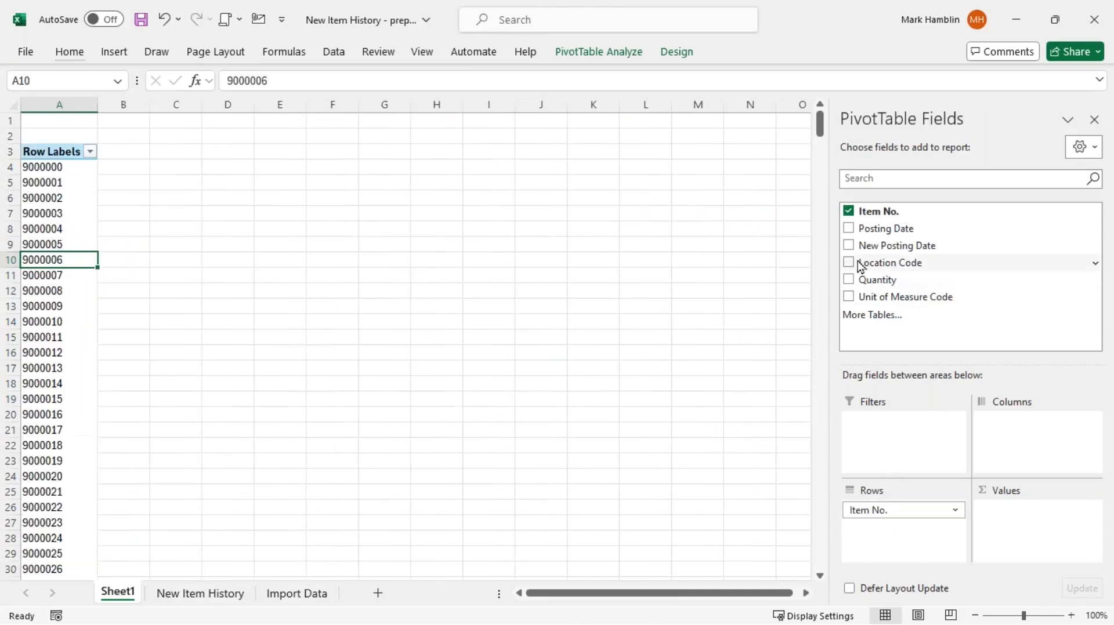
left_click_drag(870, 280, 1017, 509)
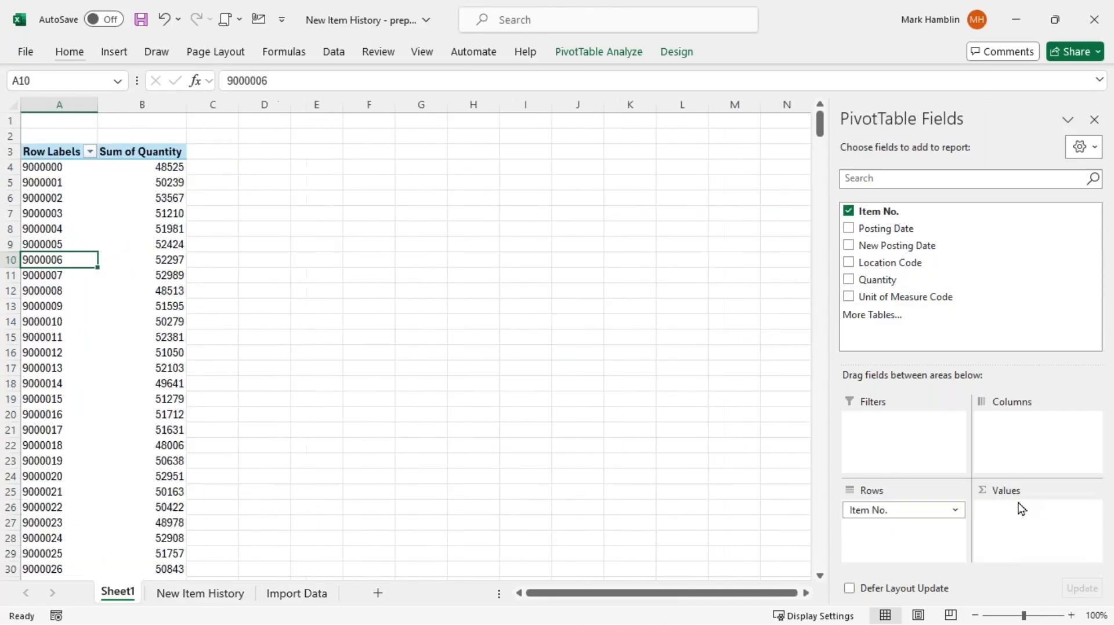
left_click(161, 172)
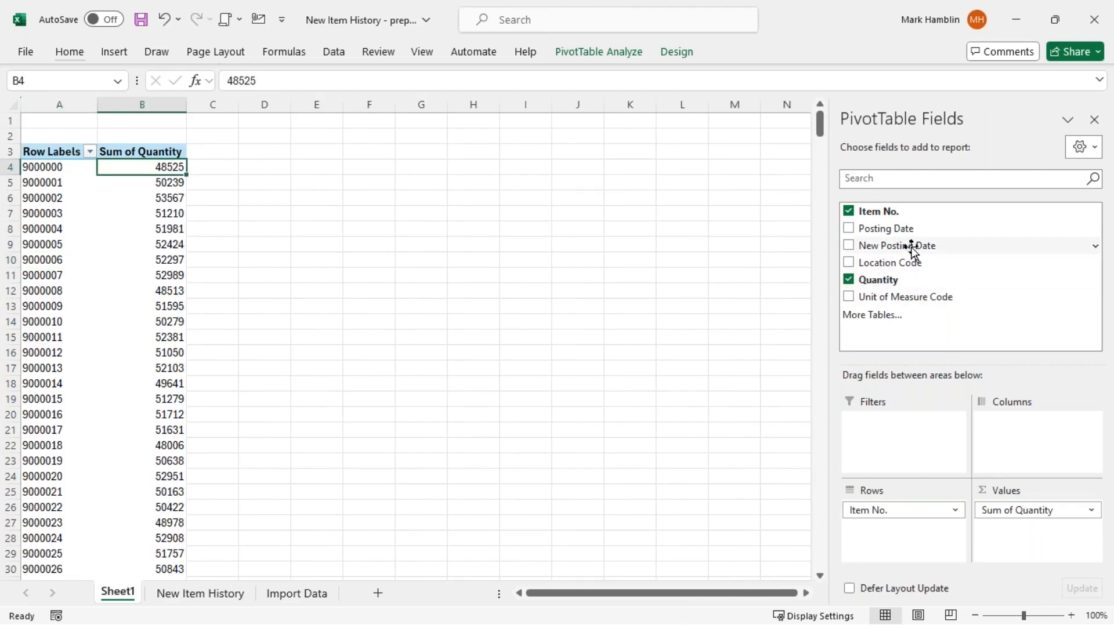
Add New Posting Date and Location Code as row levels, with no New Posting Date subtotals
left_click_drag(913, 247, 918, 529)
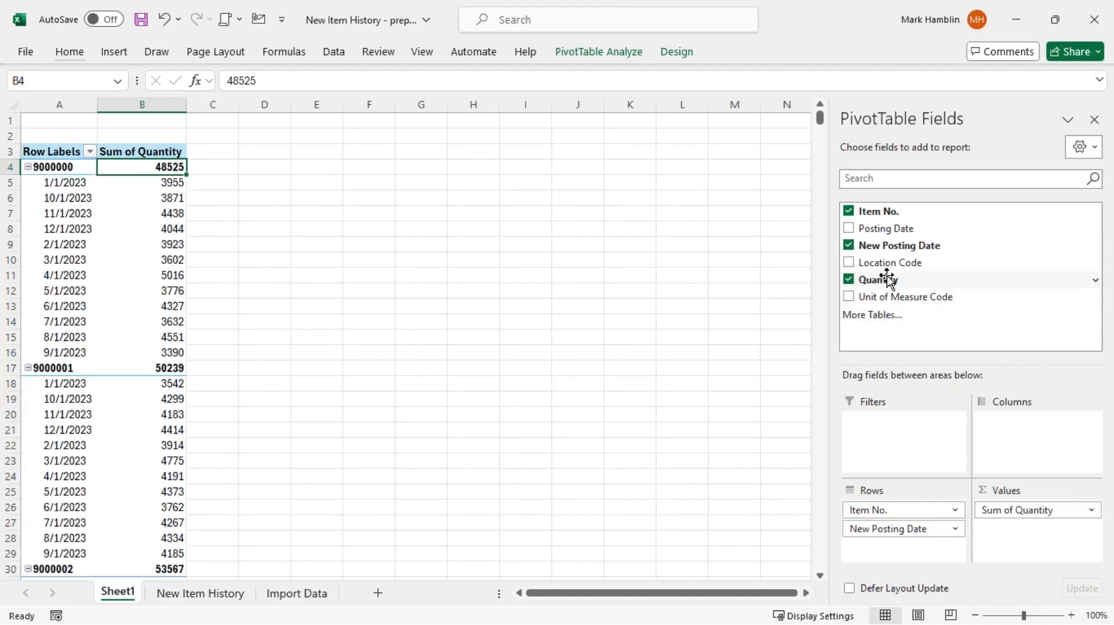
left_click_drag(890, 261, 938, 546)
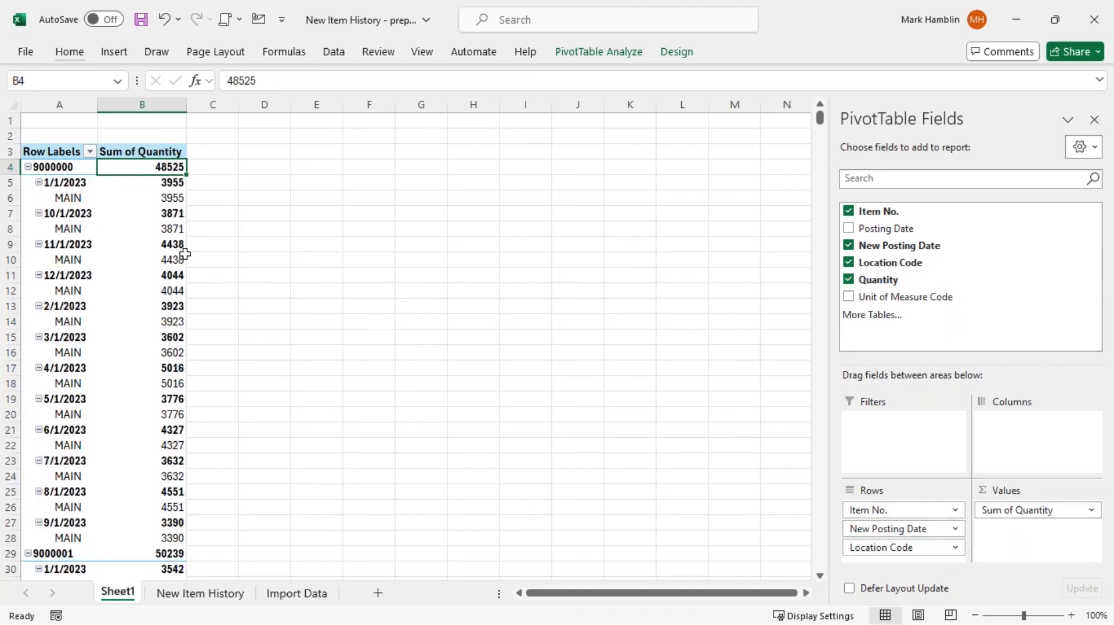
right_click(76, 186)
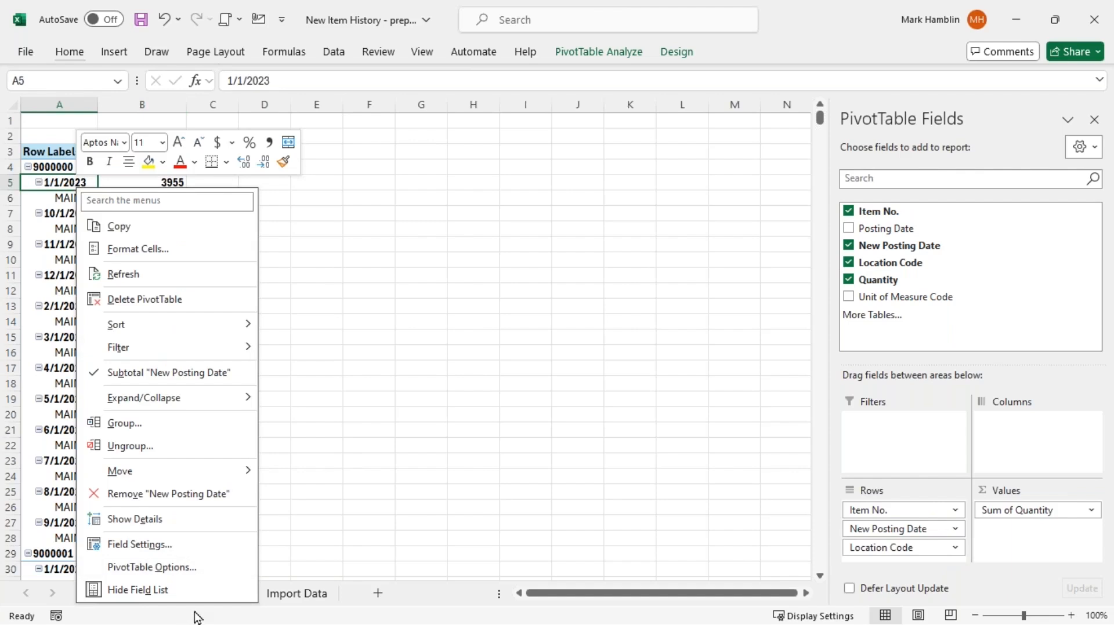
left_click(193, 372)
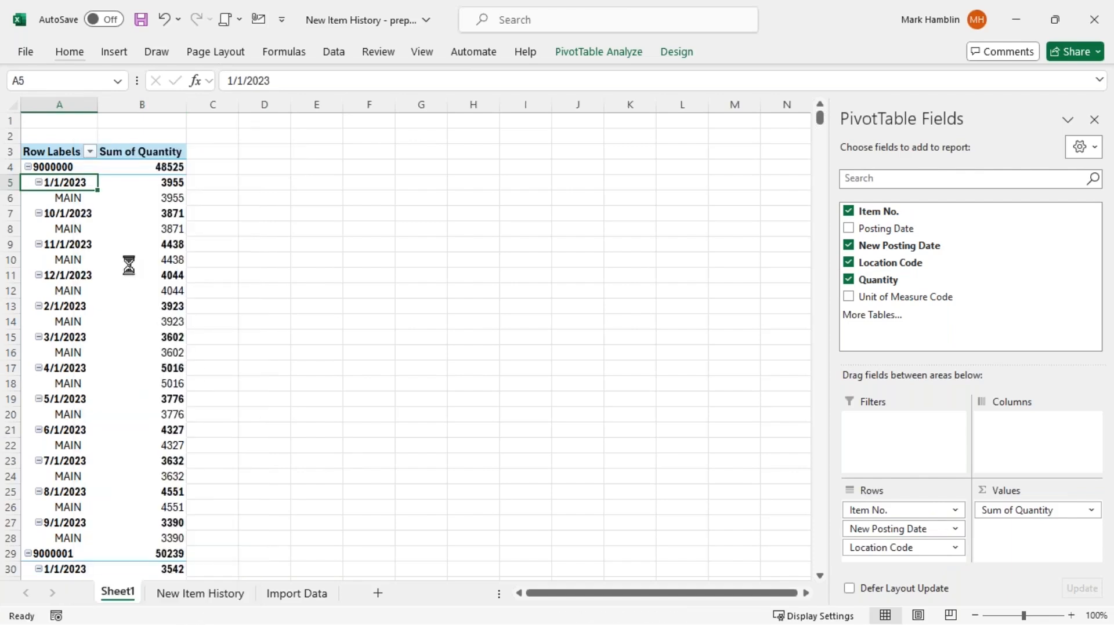
Review the pivot cells for item 9000000, including its 1/1/2023 MAIN row
left_click(76, 199)
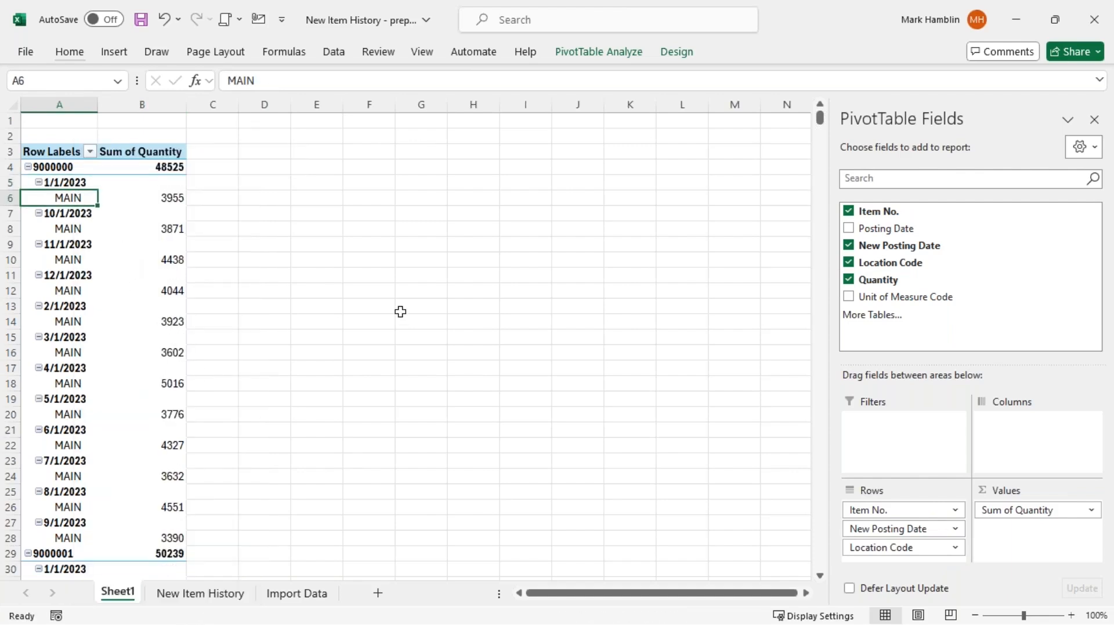
key("Right")
key("Left")
key("Up")
key("Up")
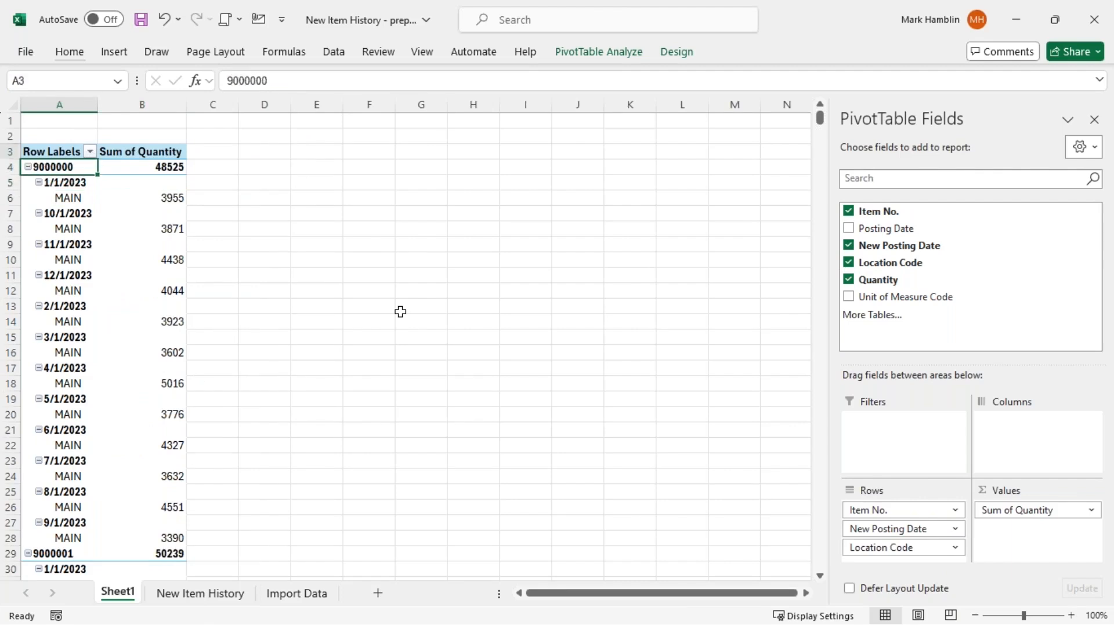
key("Up")
key("Right")
key("Left")
key("Down")
key("Right")
key("Left")
key("Down")
key("Down")
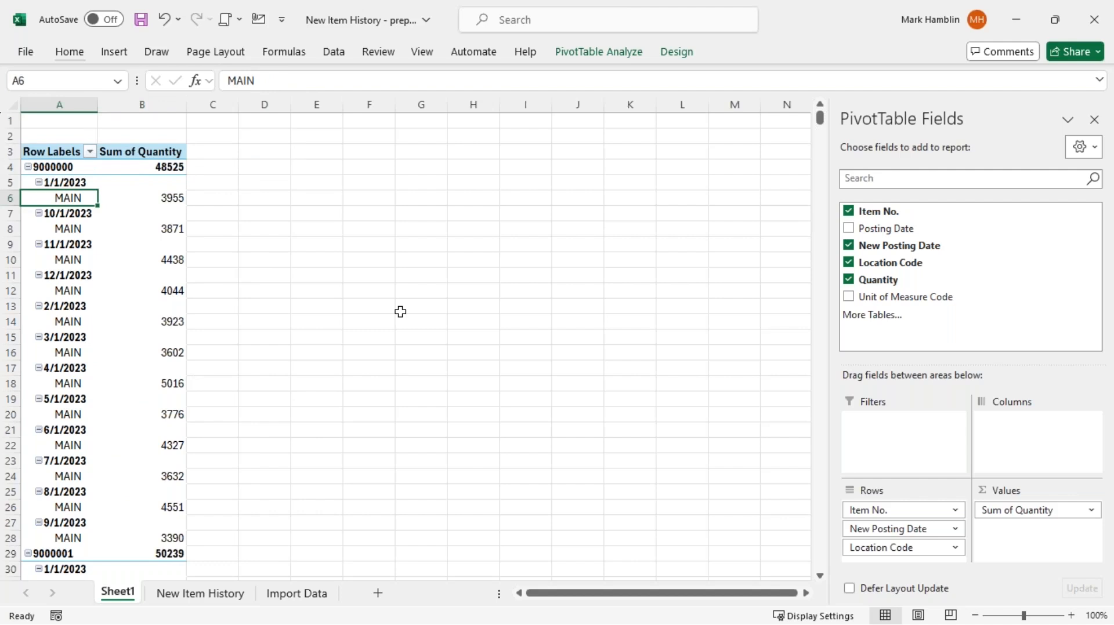
key("Down")
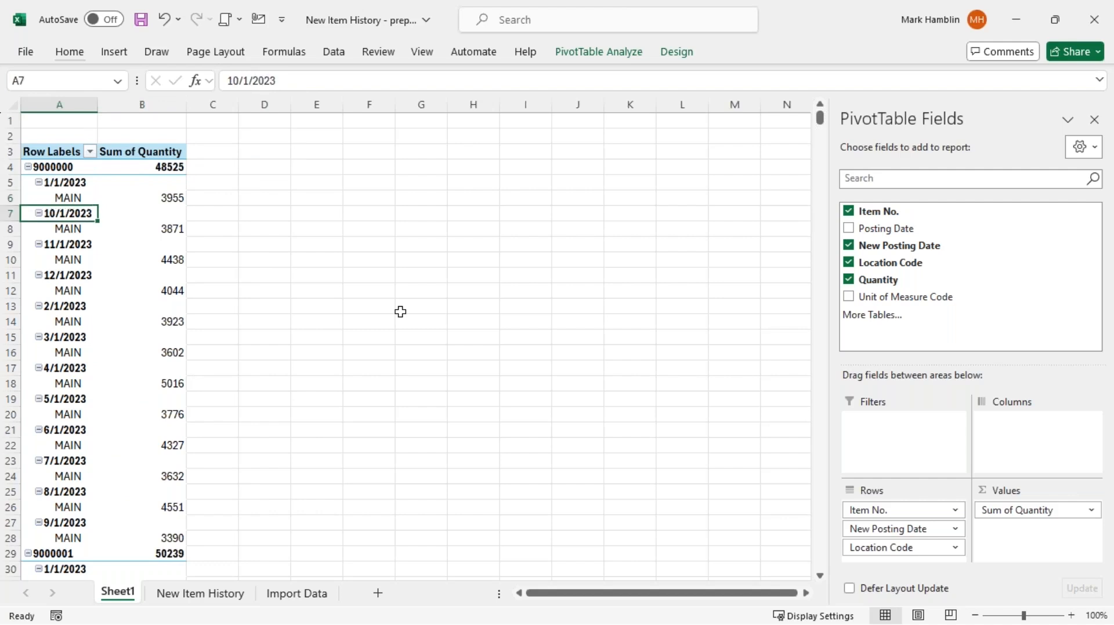
left_click(68, 186)
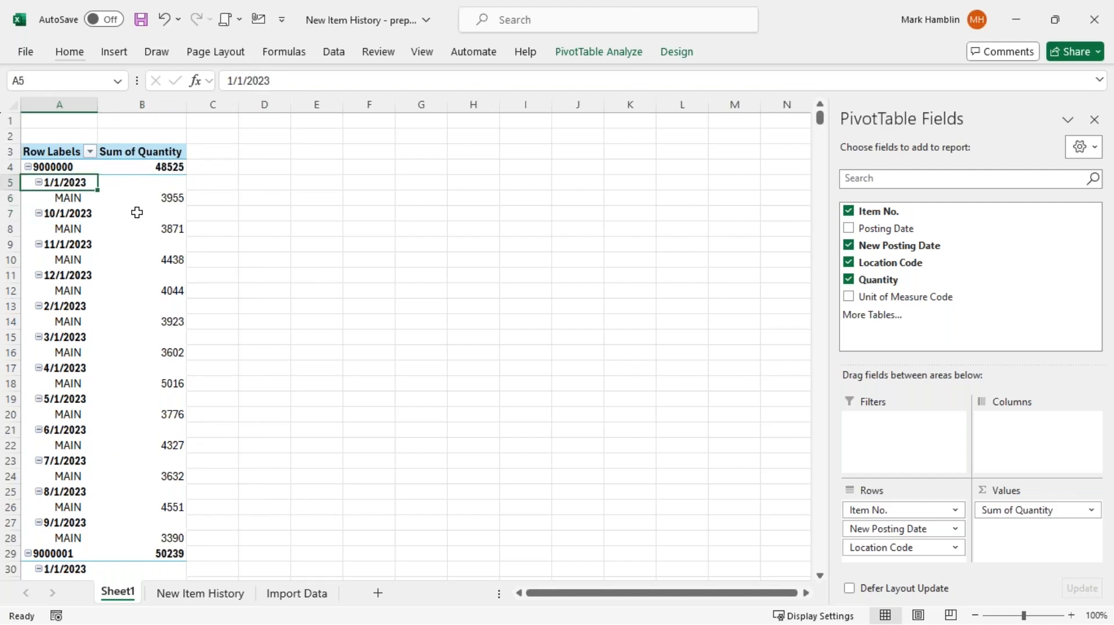
scroll(130, 244, "down", 2)
scroll(86, 249, "up", 2)
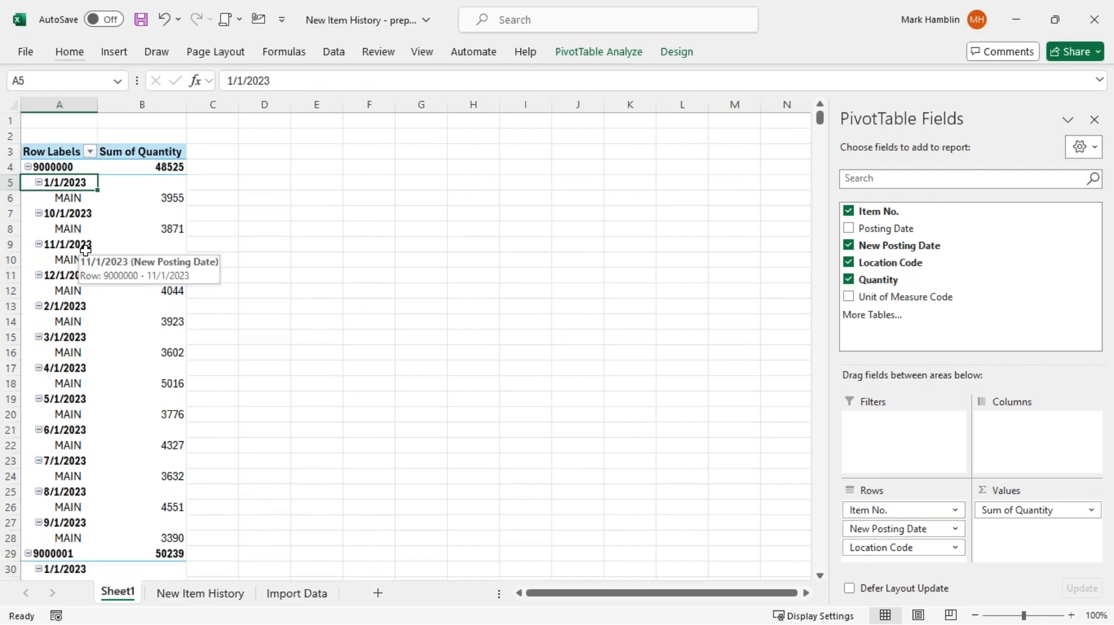
Enable Classic PivotTable layout on the Display tab of PivotTable Options
right_click(85, 250)
left_click(174, 569)
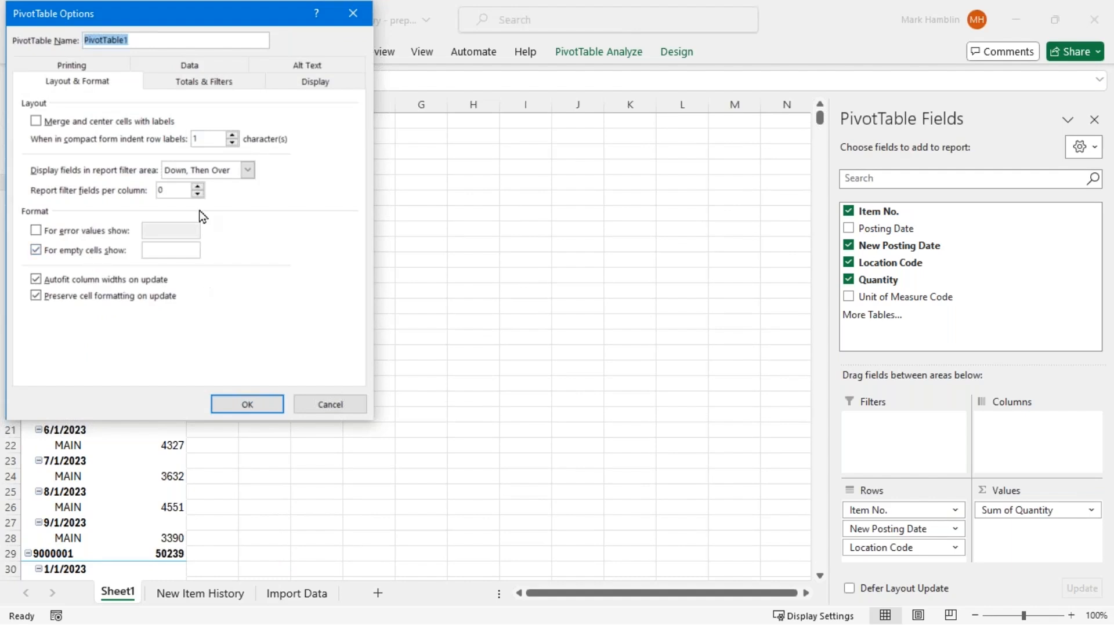
left_click(302, 84)
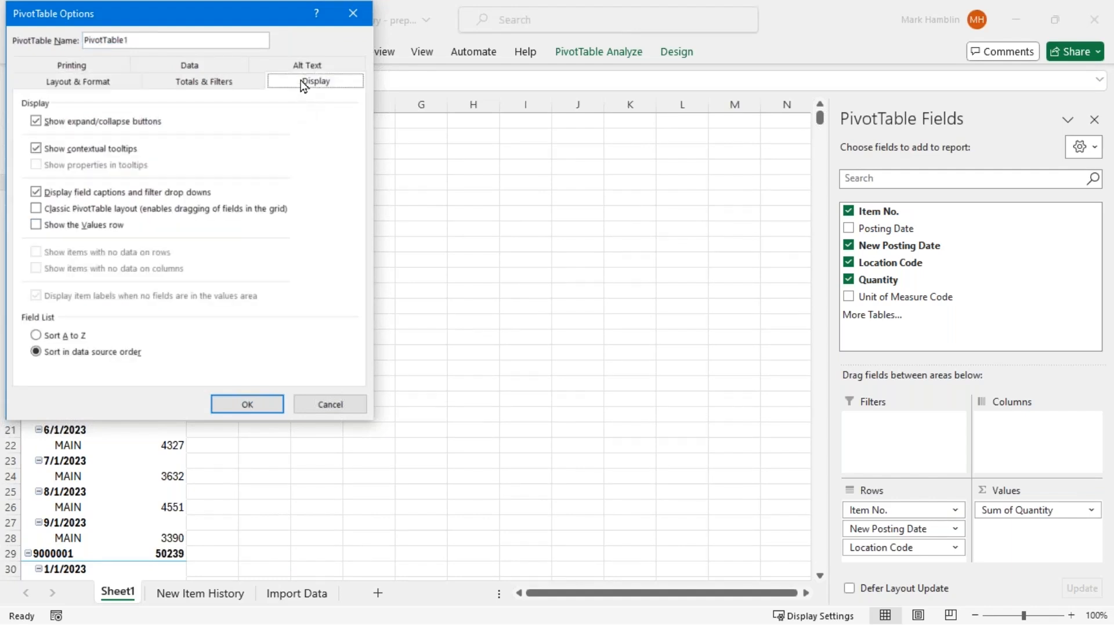
left_click_drag(194, 10, 508, 124)
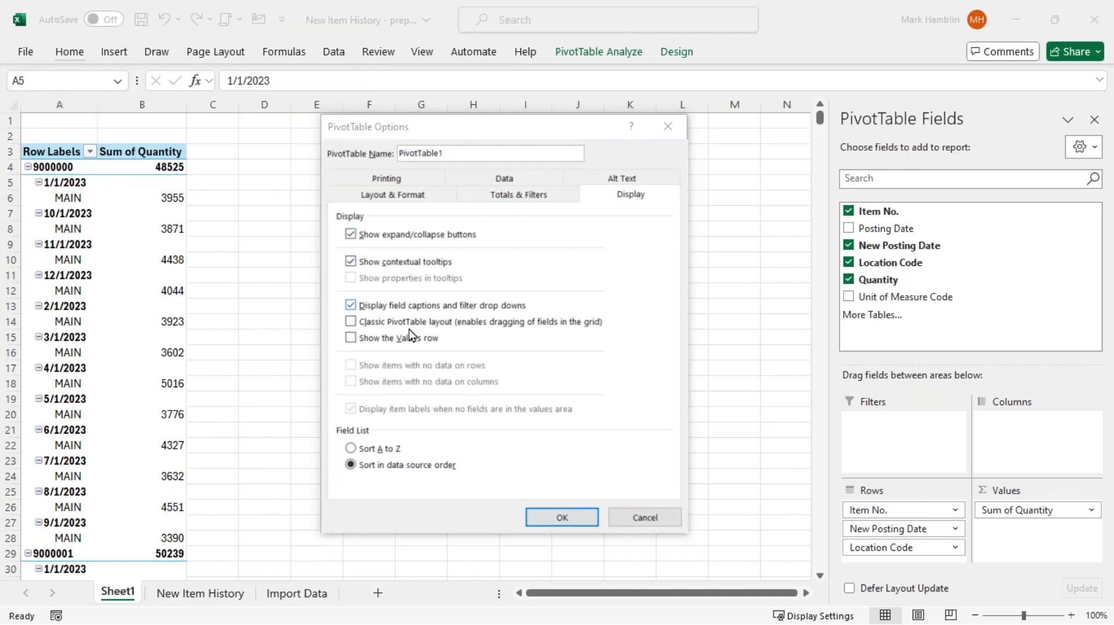
left_click(355, 323)
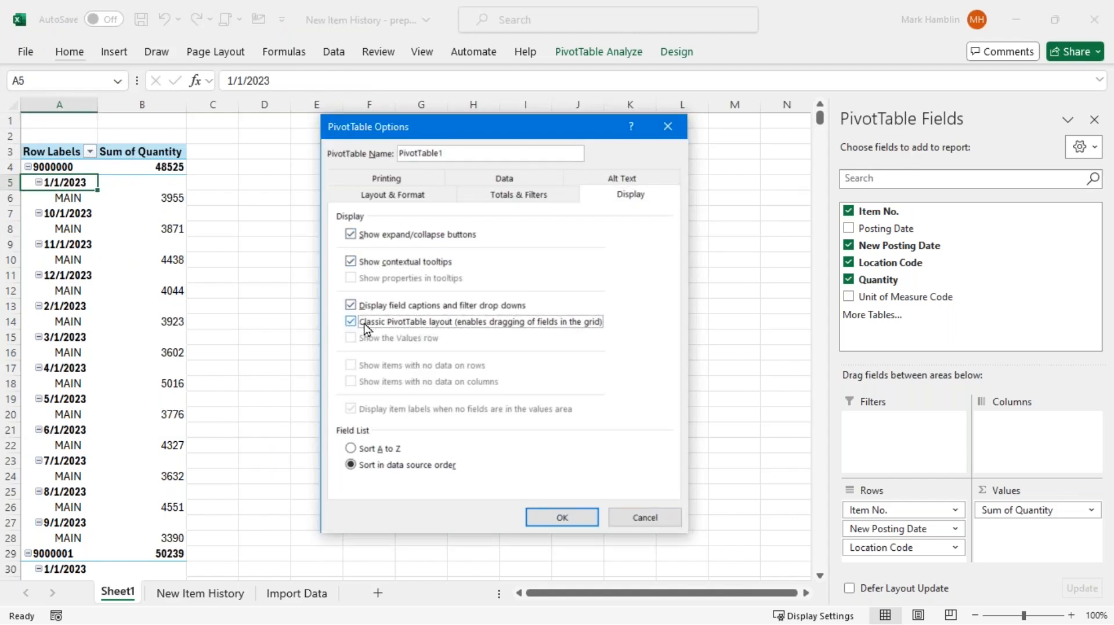
left_click(560, 518)
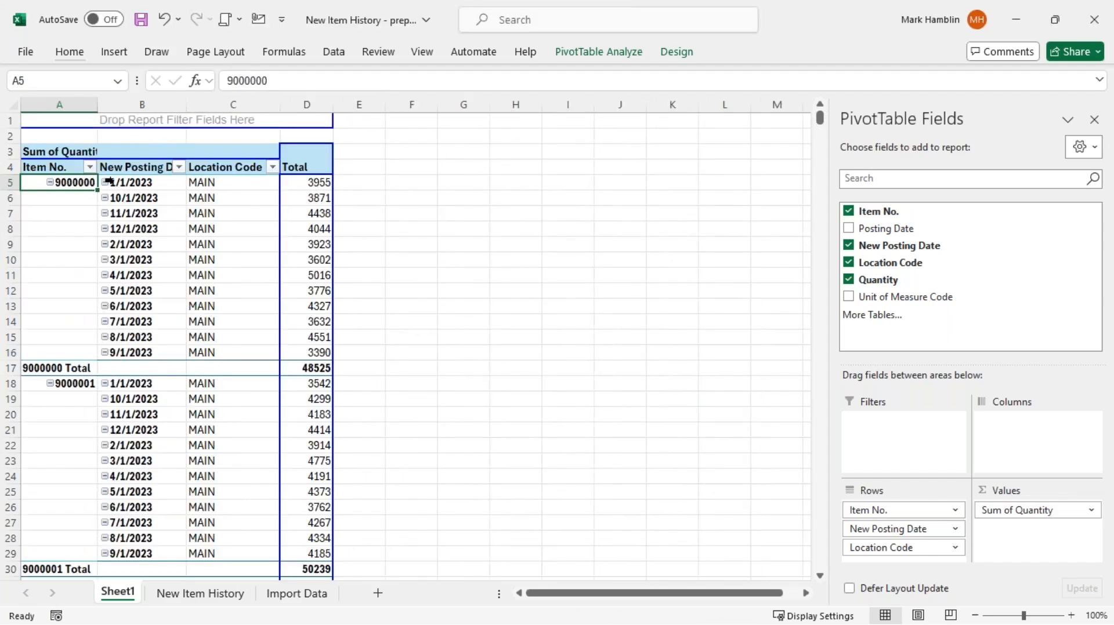
Select the first item's rows to examine the blank item cells below 9000000
left_click(321, 183)
key("shift+Left")
key("shift+Left")
key("shift+Left")
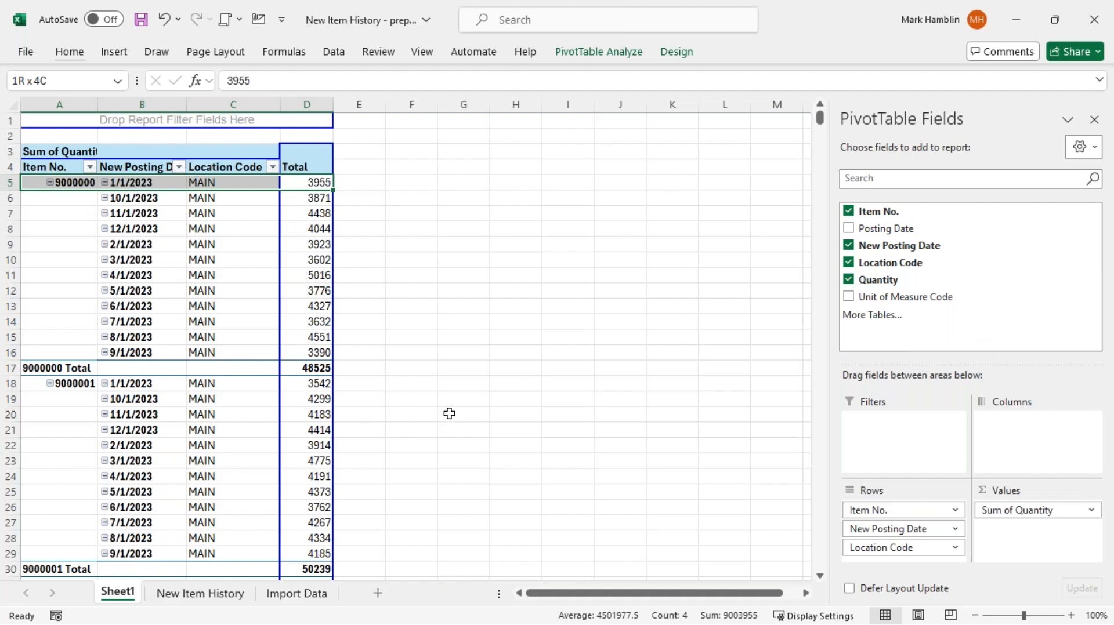
left_click(64, 259)
left_click_drag(54, 197, 50, 341)
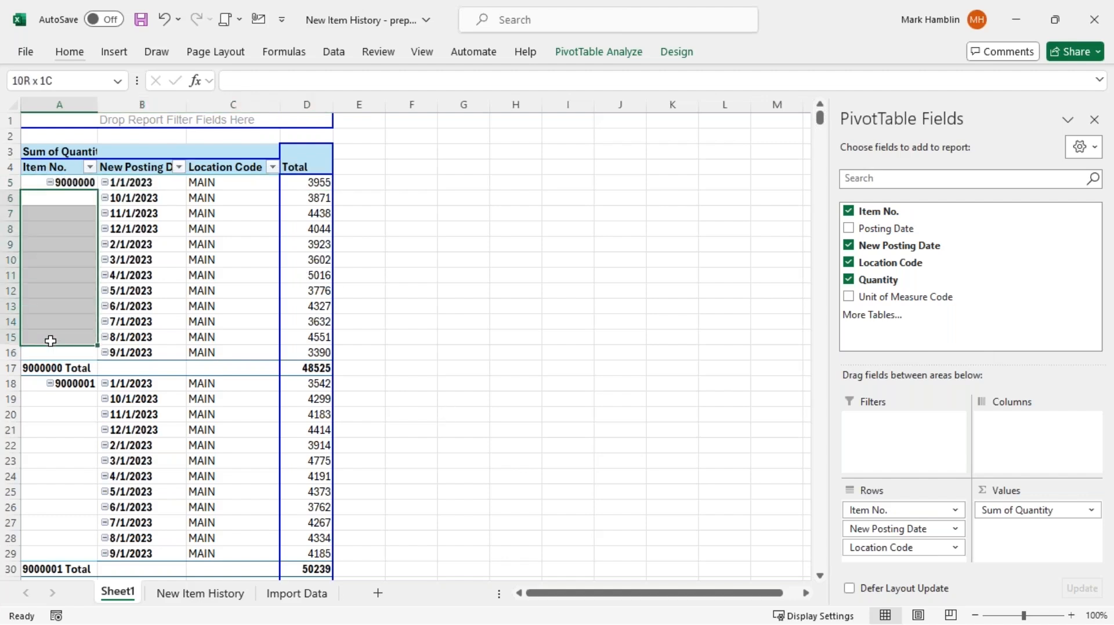
left_click(58, 262)
key("ctrl+Up")
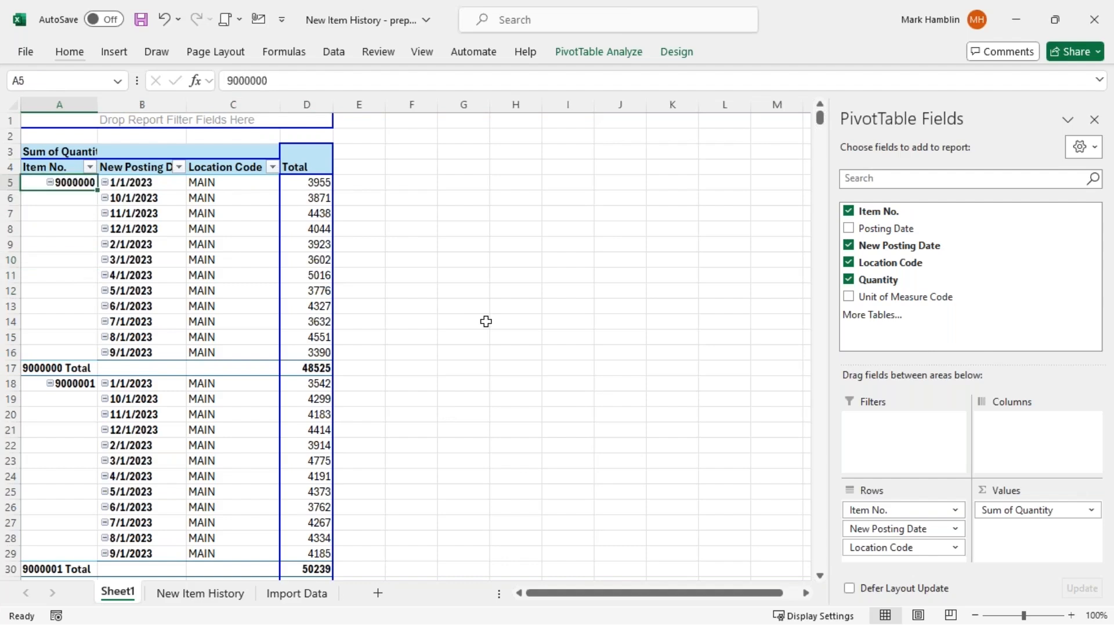
Turn on Repeat item labels in the Item No. field's Layout & Print settings
key("shift+F10")
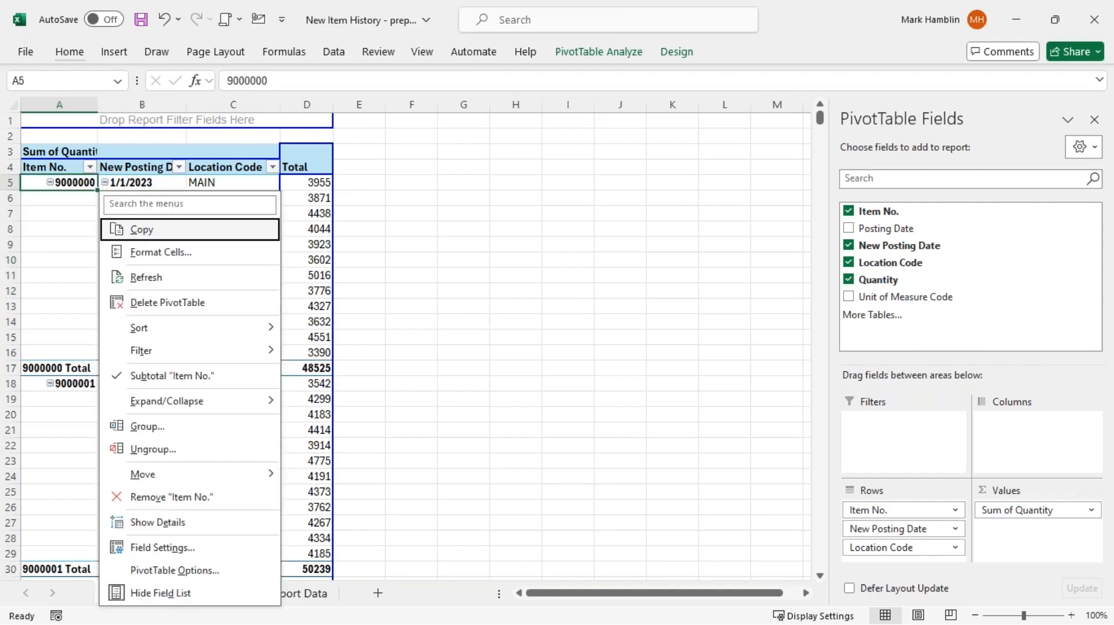
key("Up")
key("Up")
key("Up")
key("Return")
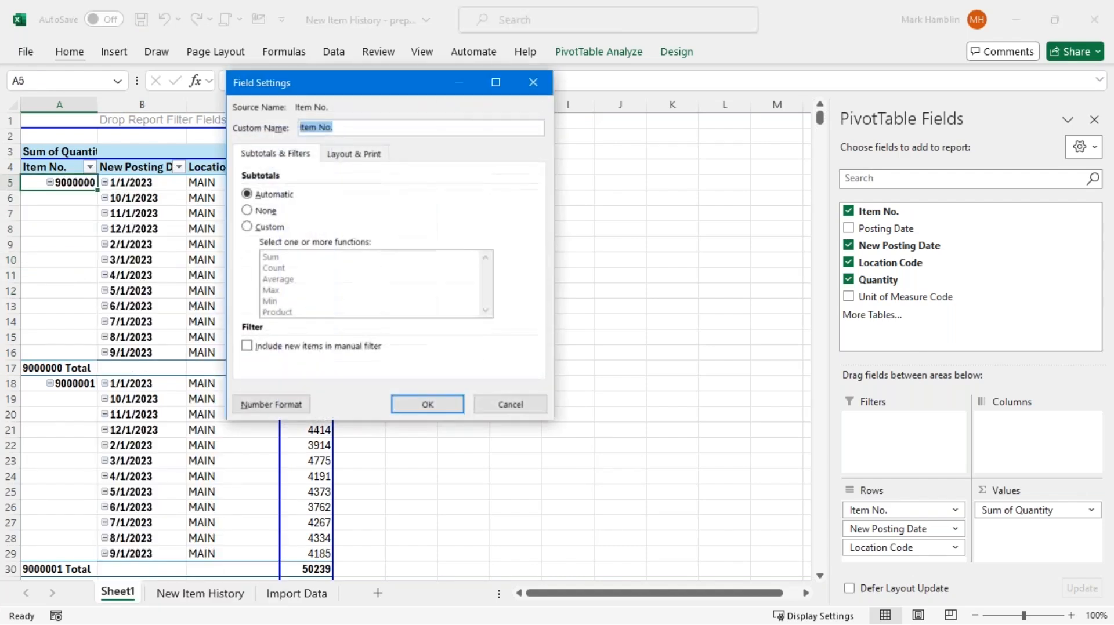
left_click(359, 156)
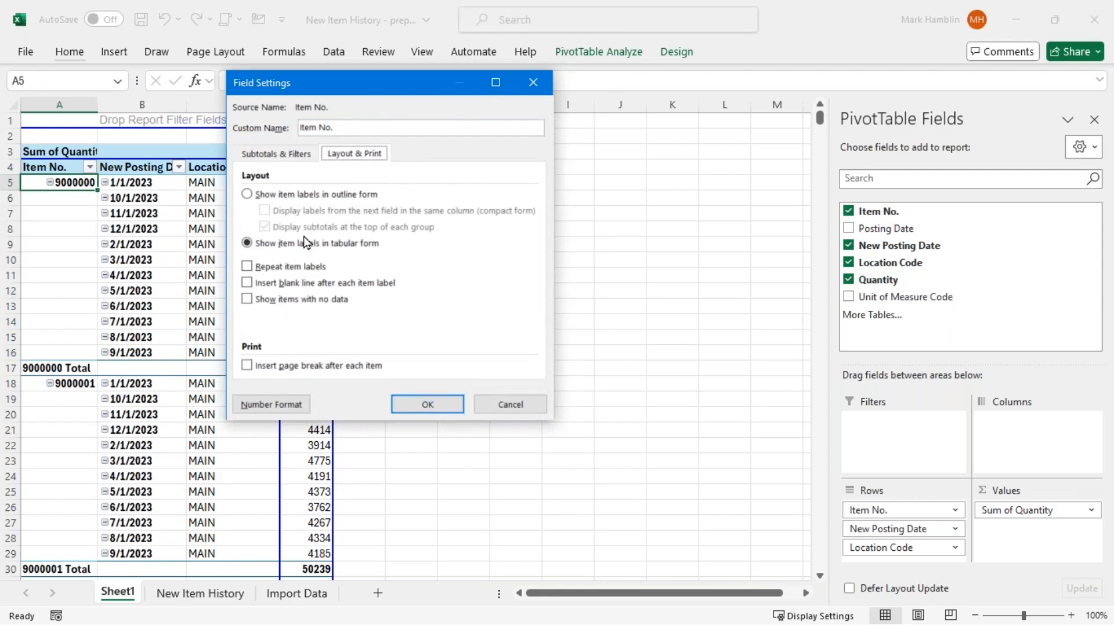
left_click(285, 268)
left_click(417, 406)
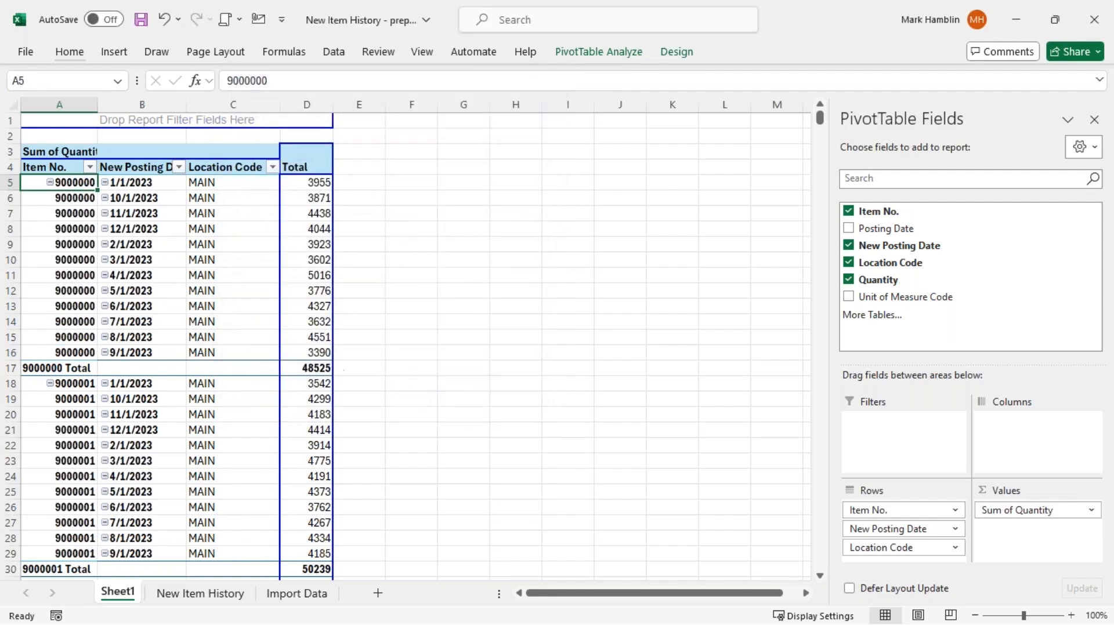
Select item 9000000's block to confirm its number now repeats on every row
key("Up")
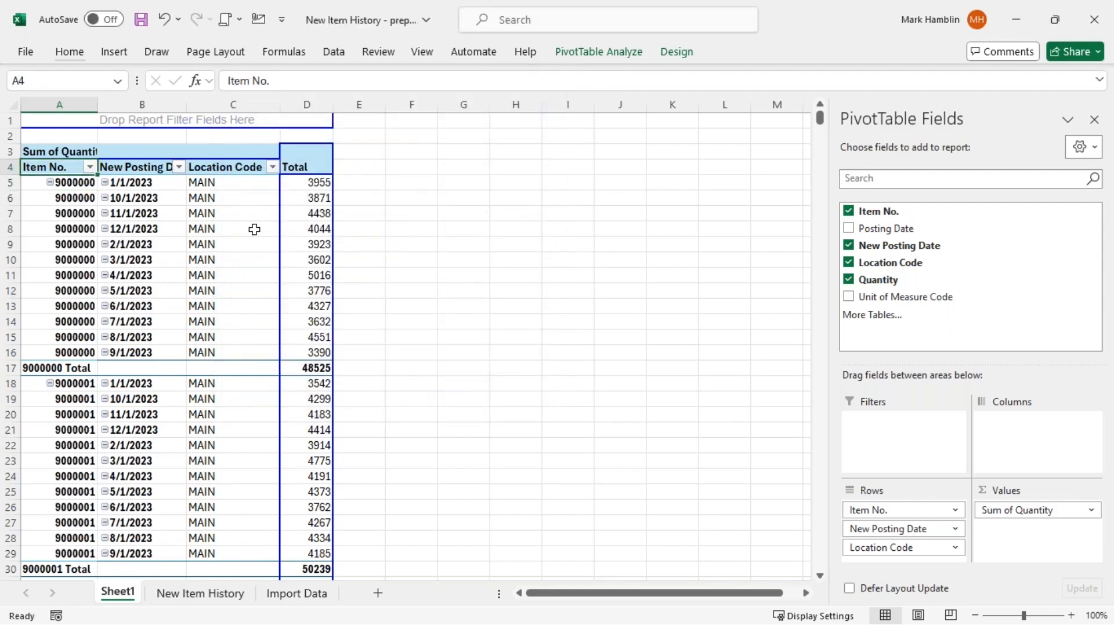
key("shift+Right")
key("shift+Right")
key("shift+Right")
key("shift+Down")
key("shift+Down")
key("shift+Down")
key("shift+Down")
key("shift+Down")
key("shift+Down")
key("shift+Down")
key("shift+Down")
key("shift+Down")
key("shift+Down")
key("shift+Down")
key("shift+Down")
key("shift+Down")
key("shift+Down")
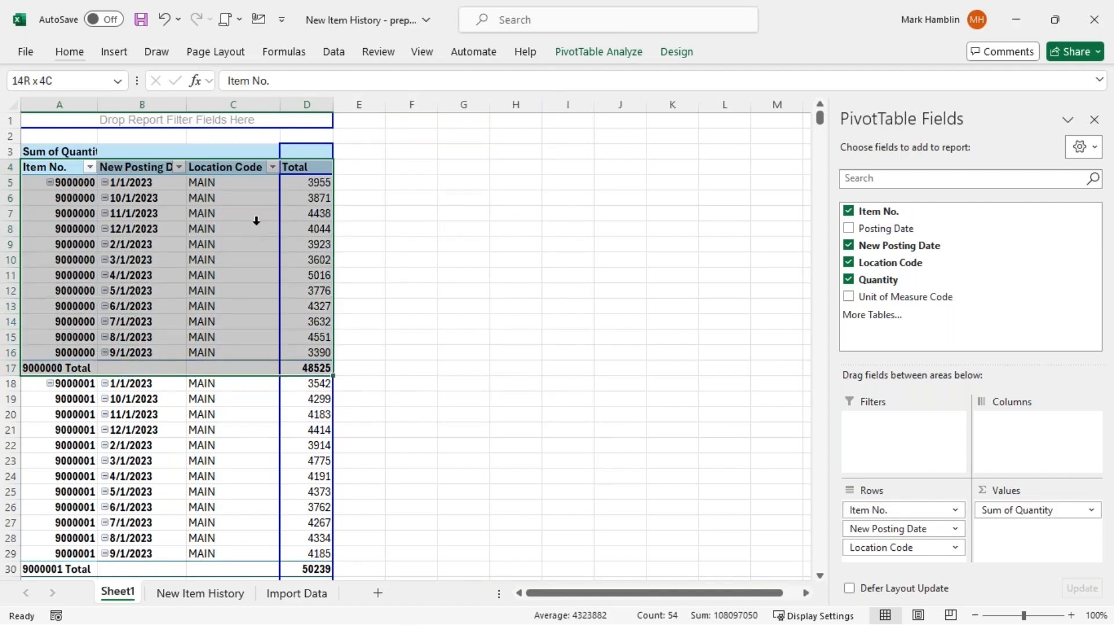
left_click(247, 222)
key("ctrl+Up")
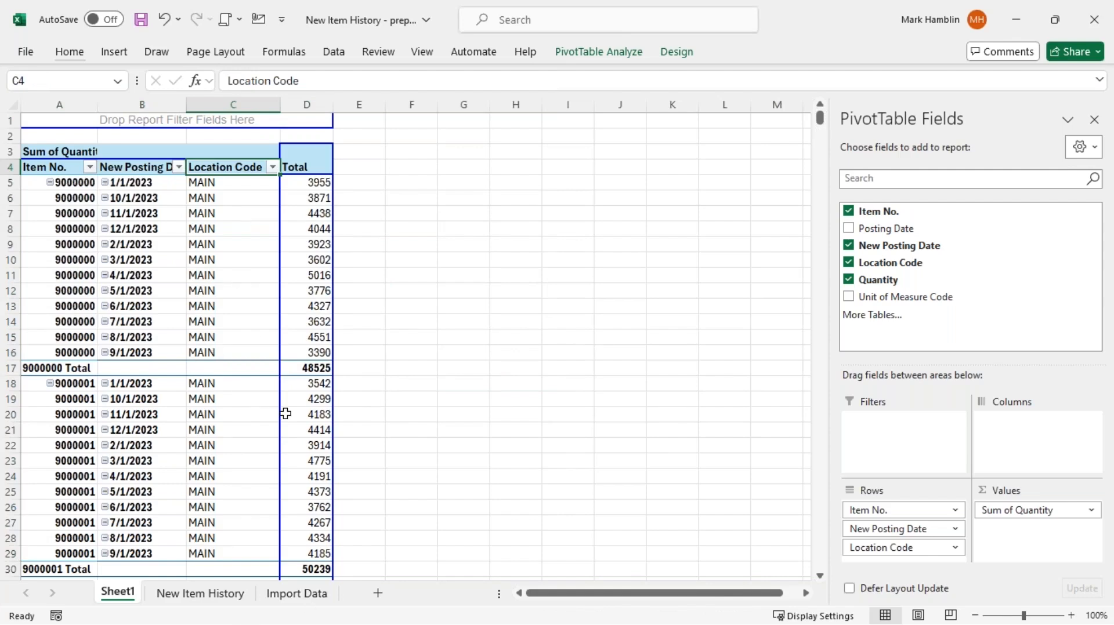
On the Import Data sheet, widen column B so the posting dates show as 2023-01-01
left_click(297, 593)
scroll(188, 197, "up", 7)
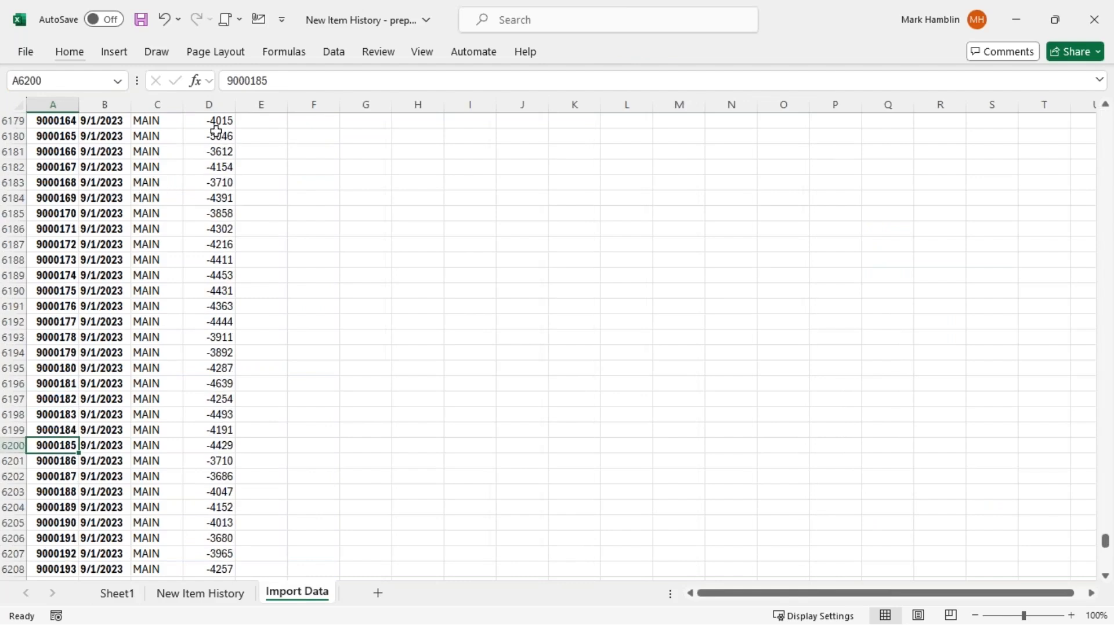
left_click(210, 136)
key("ctrl+Up")
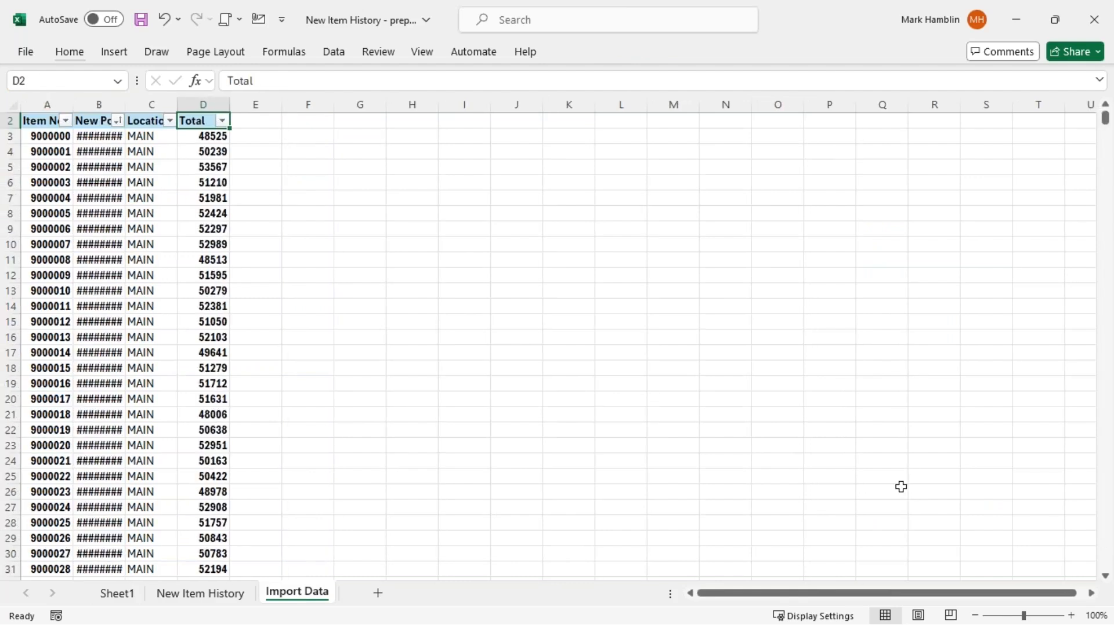
key("Down")
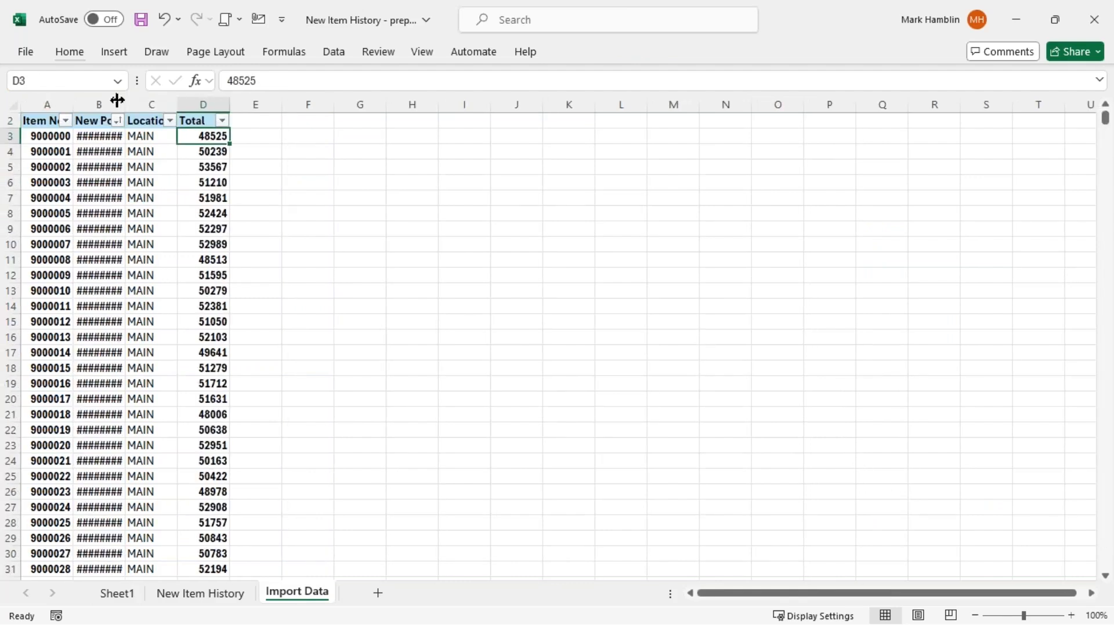
left_click_drag(118, 100, 160, 100)
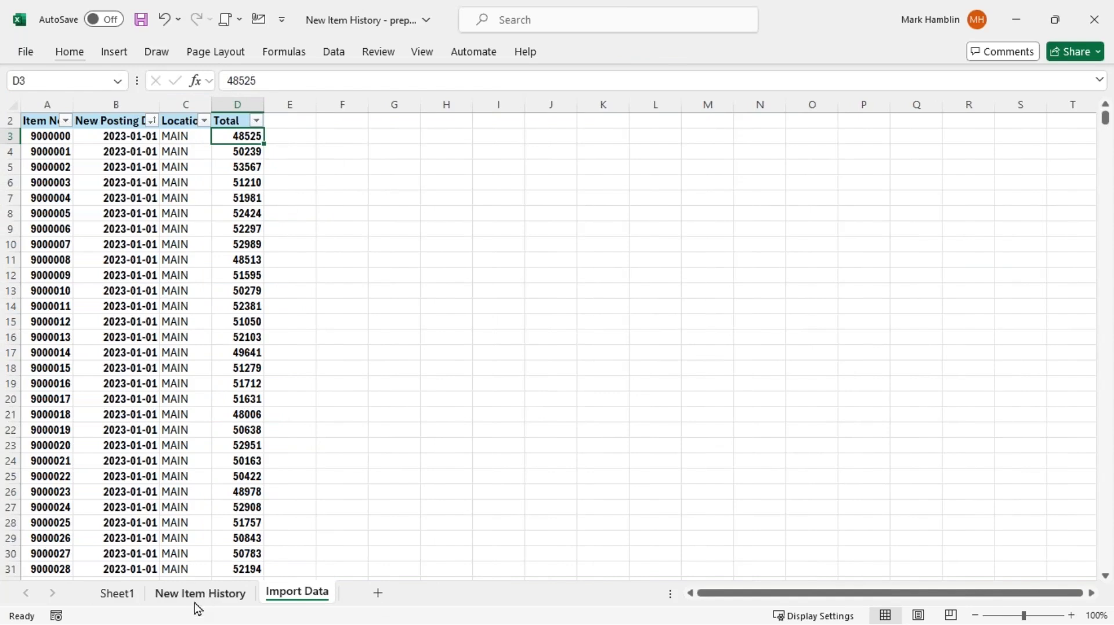
On Sheet1, check that item 9000000's monthly quantities total 48525 in the pivot table
left_click(118, 592)
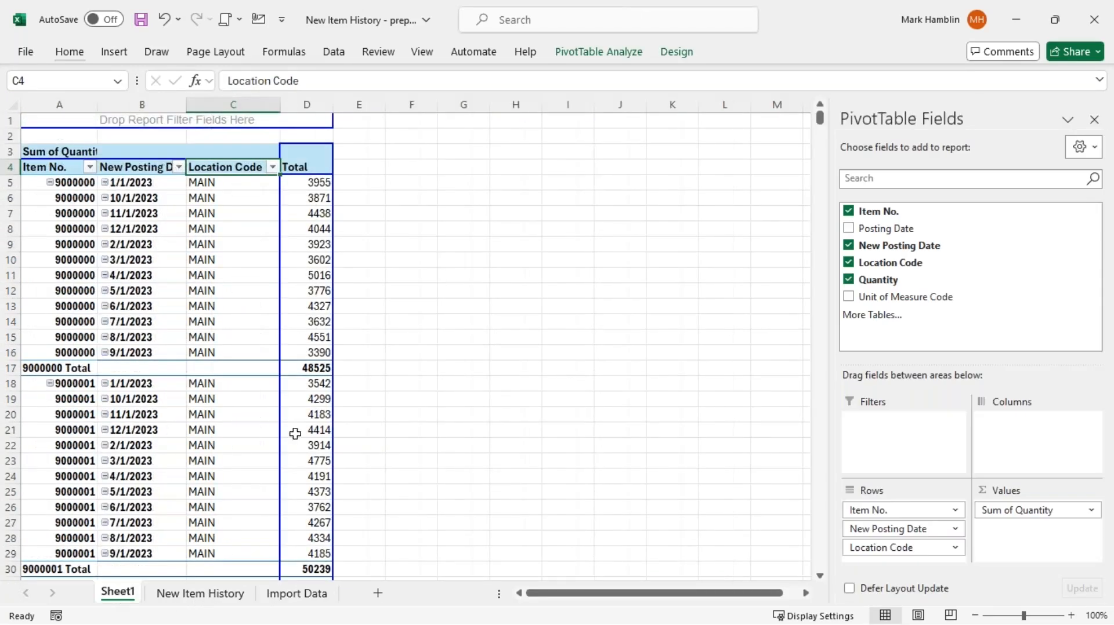
left_click(318, 369)
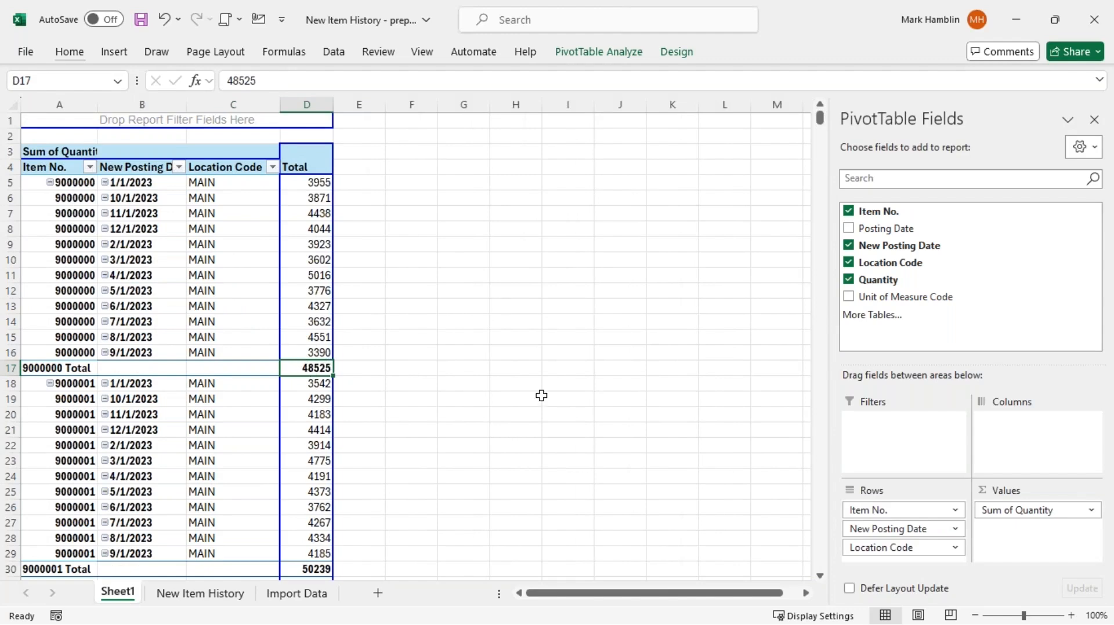
key("Up")
key("shift+Up")
key("shift+Up")
key("shift+Up")
key("shift+Up")
key("shift+Up")
key("shift+Up")
key("shift+Up")
key("shift+Up")
key("shift+Up")
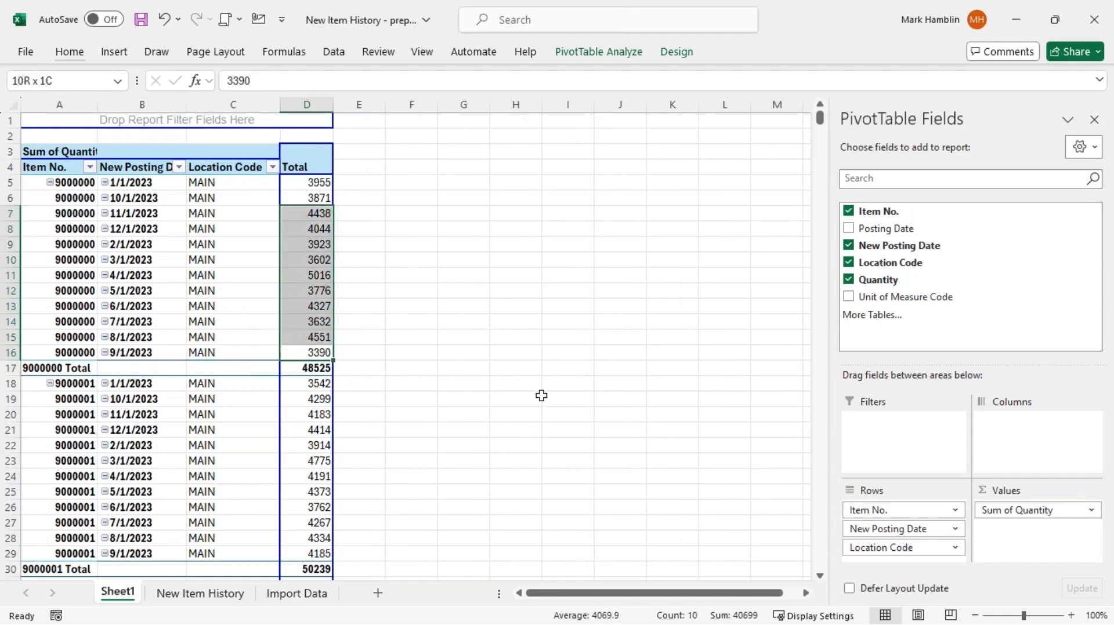
key("shift+Up")
key("shift+Up")
left_click(320, 366)
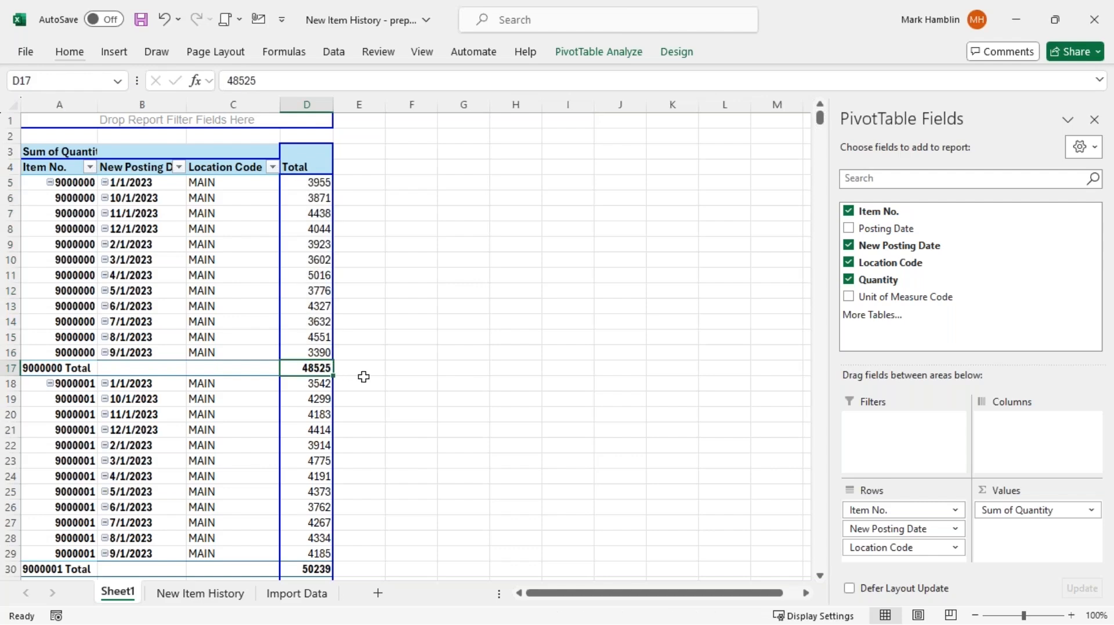
left_click(319, 594)
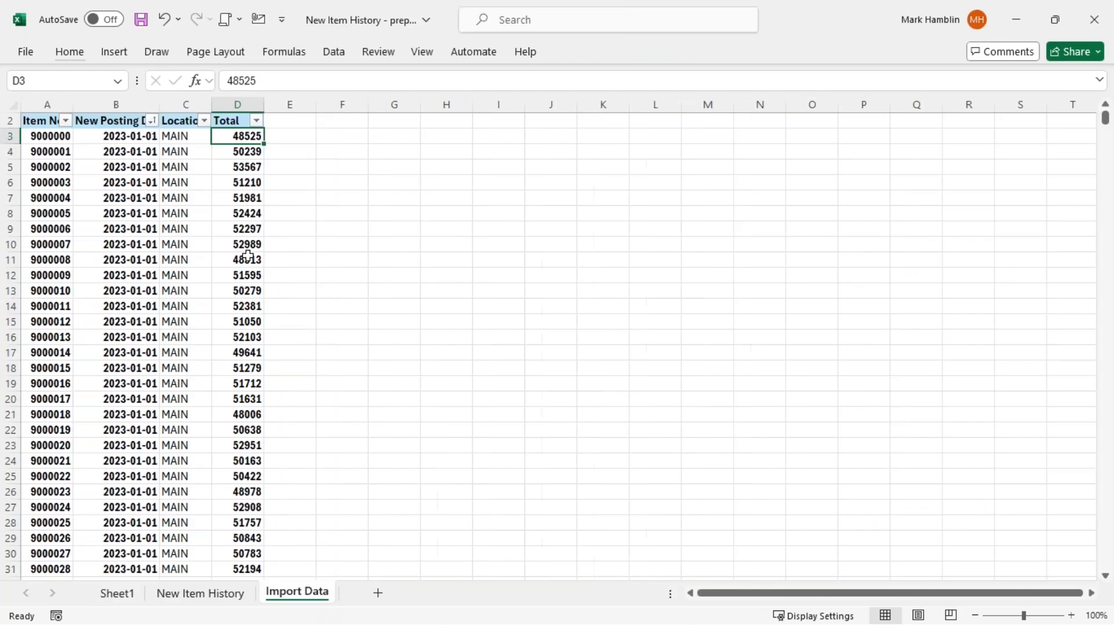
scroll(226, 197, "up", 1)
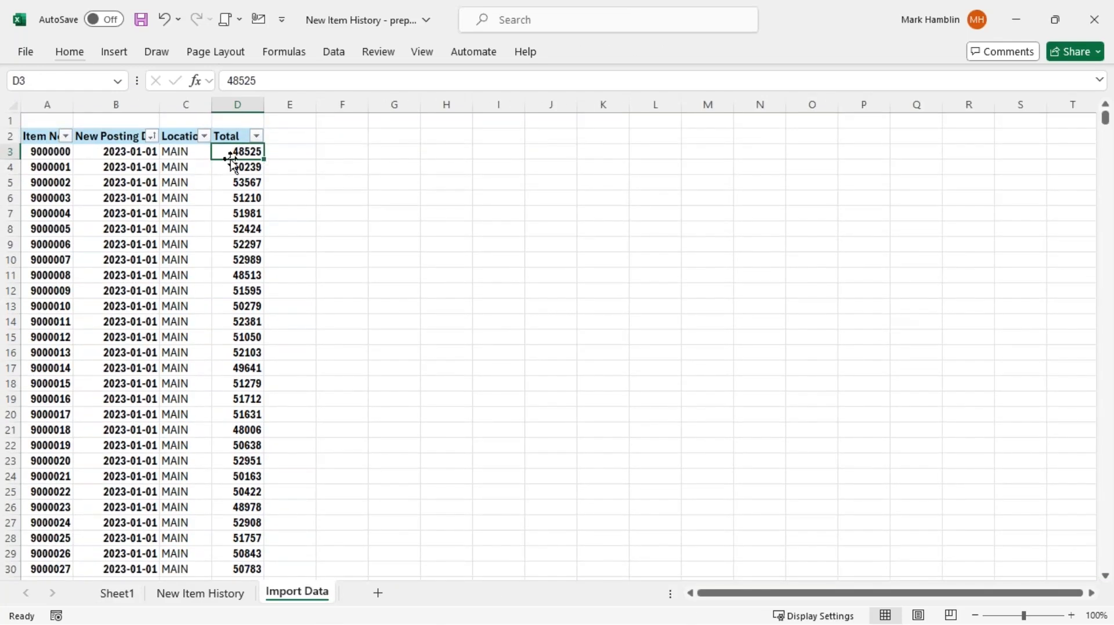
scroll(249, 152, "down", 5)
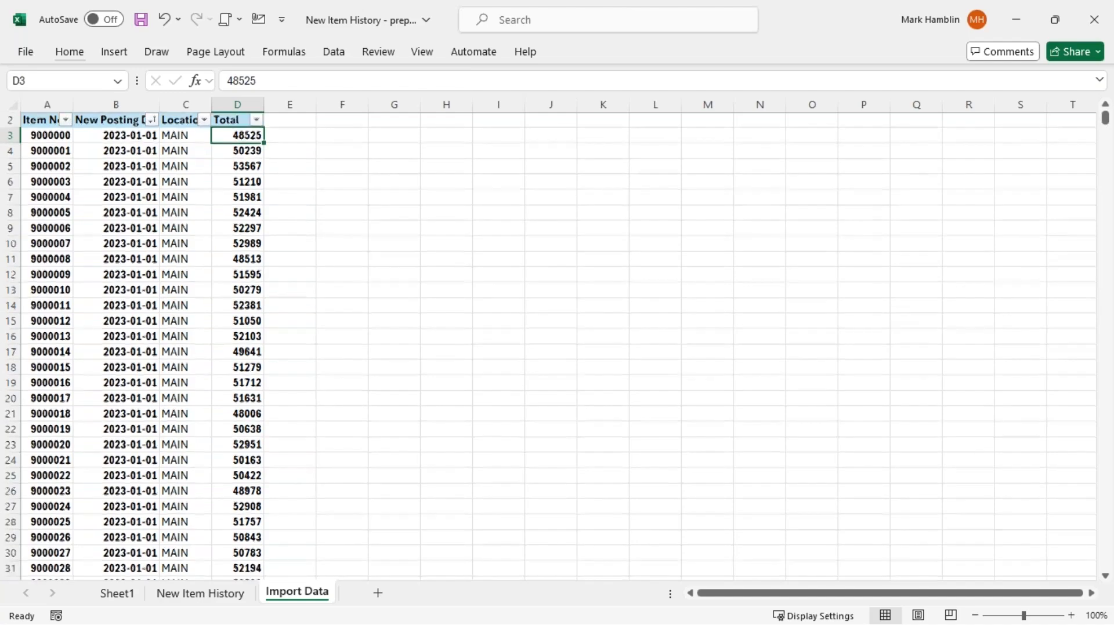
scroll(250, 155, "down", 7)
scroll(259, 472, "down", 5)
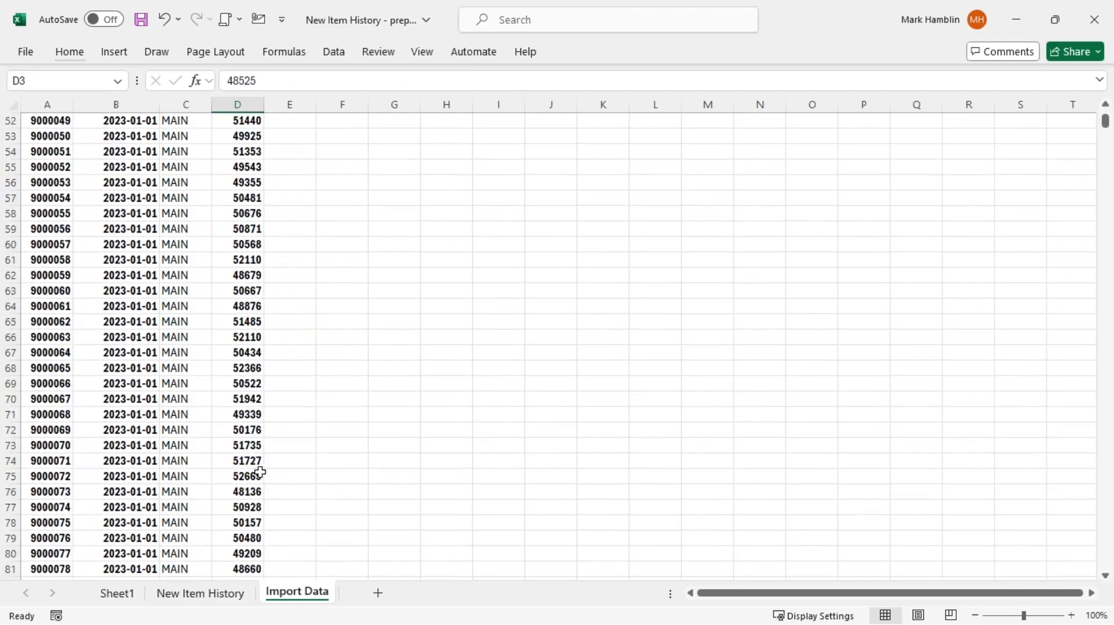
left_click(255, 476)
key("Down")
key("Down")
key("Down")
key("Down")
key("Down")
key("Down")
key("Down")
key("Down")
key("Down")
key("Down")
key("Down")
key("Down")
key("Down")
key("Down")
key("Down")
key("Down")
key("Down")
key("Down")
key("Down")
key("Down")
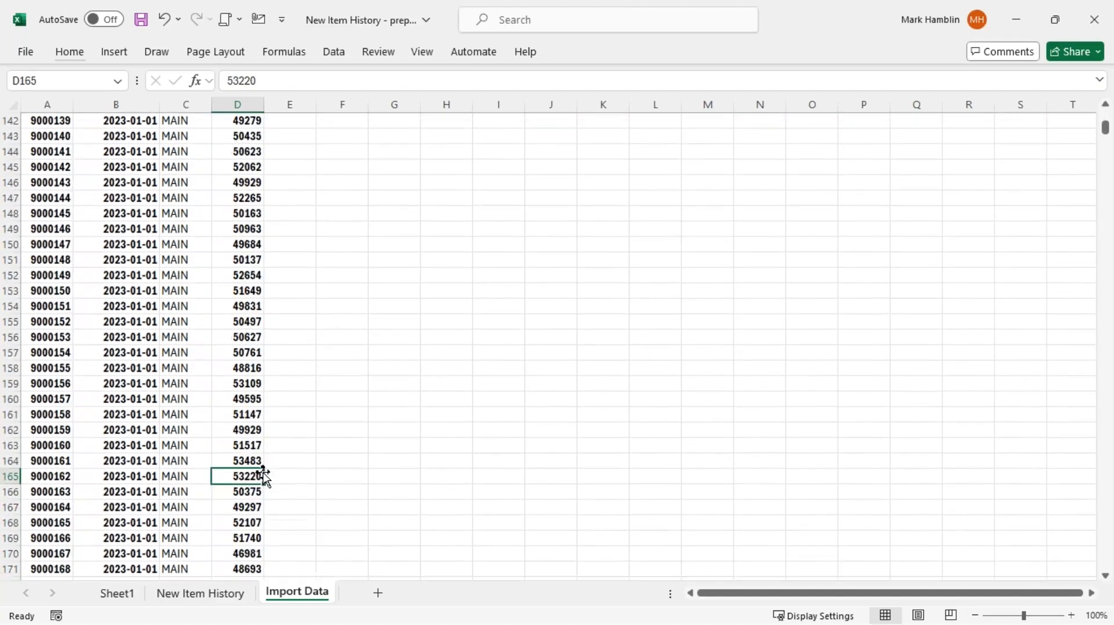
key("Down")
key("Down")
key("Down")
key("Down")
key("Down")
key("Down")
key("Down")
key("Down")
key("Down")
key("Down")
key("Down")
key("Down")
key("Down")
key("Down")
key("Down")
key("Down")
key("Down")
key("Down")
key("Down")
key("Down")
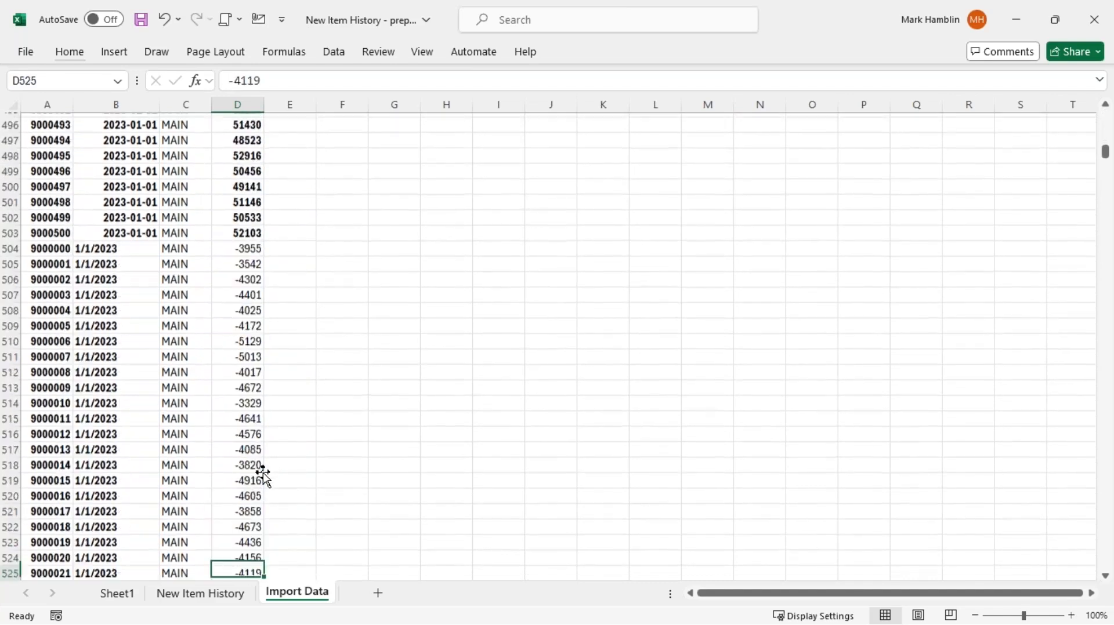
left_click(251, 305)
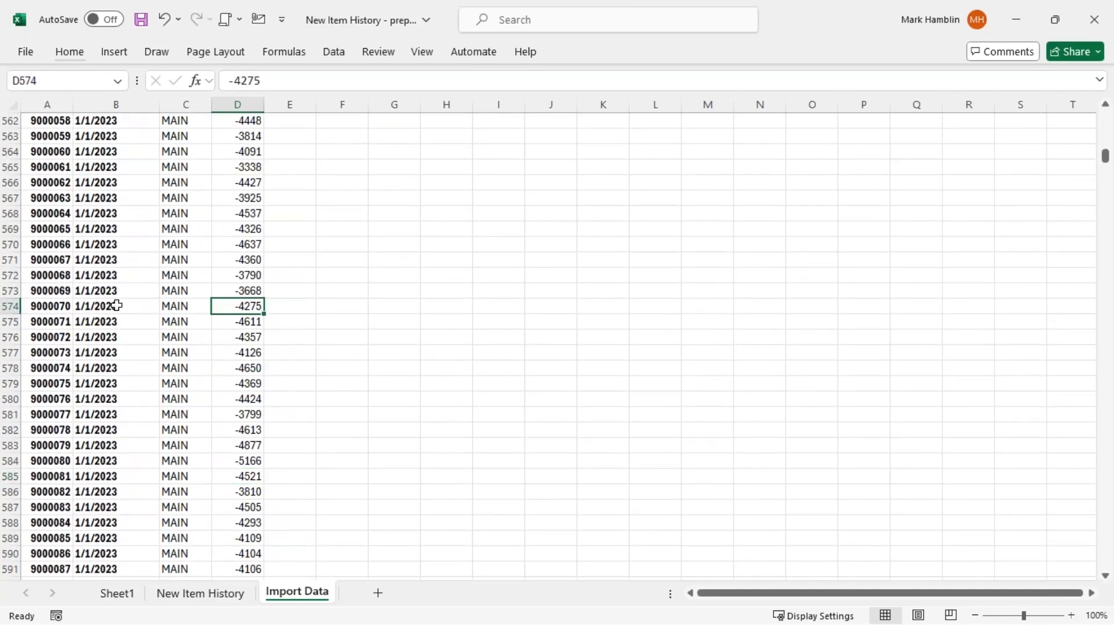
left_click(54, 305)
left_click(113, 308)
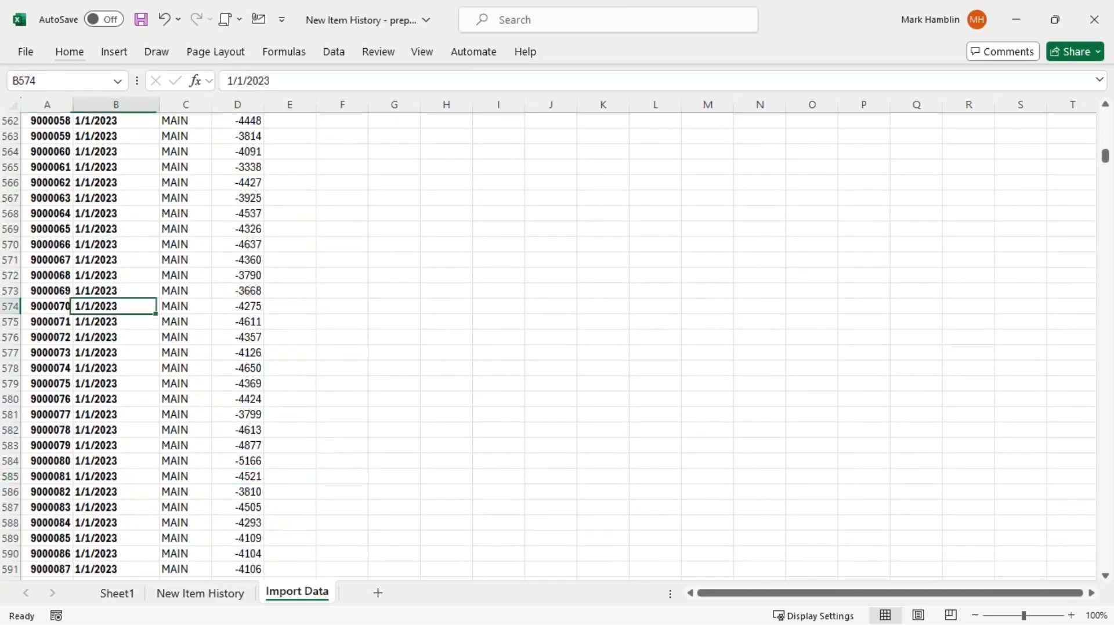
left_click(246, 308)
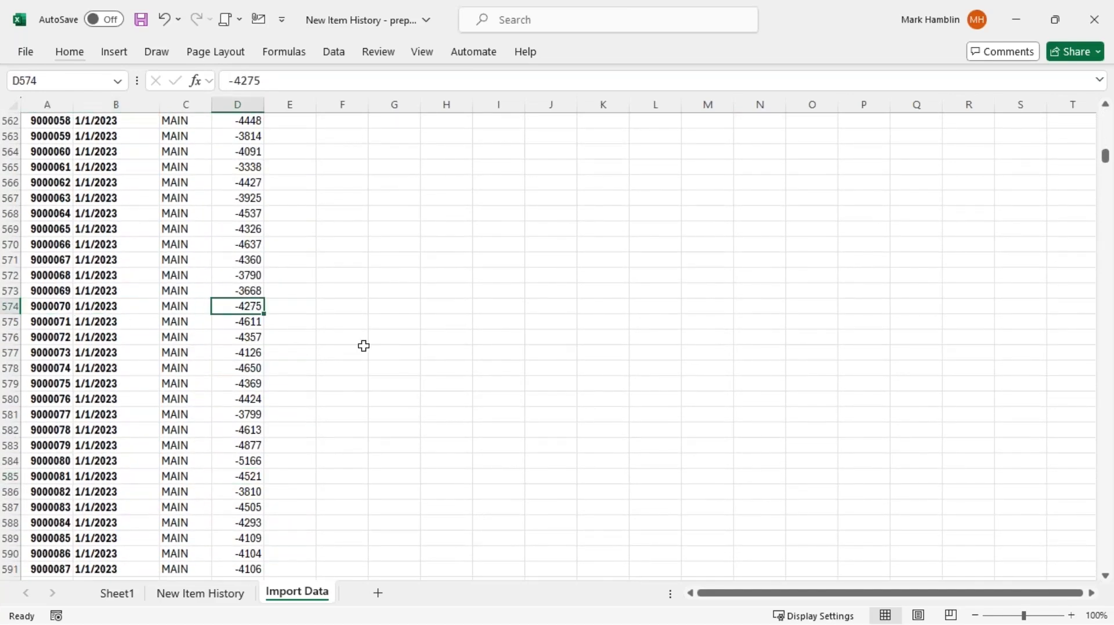
left_click(51, 303)
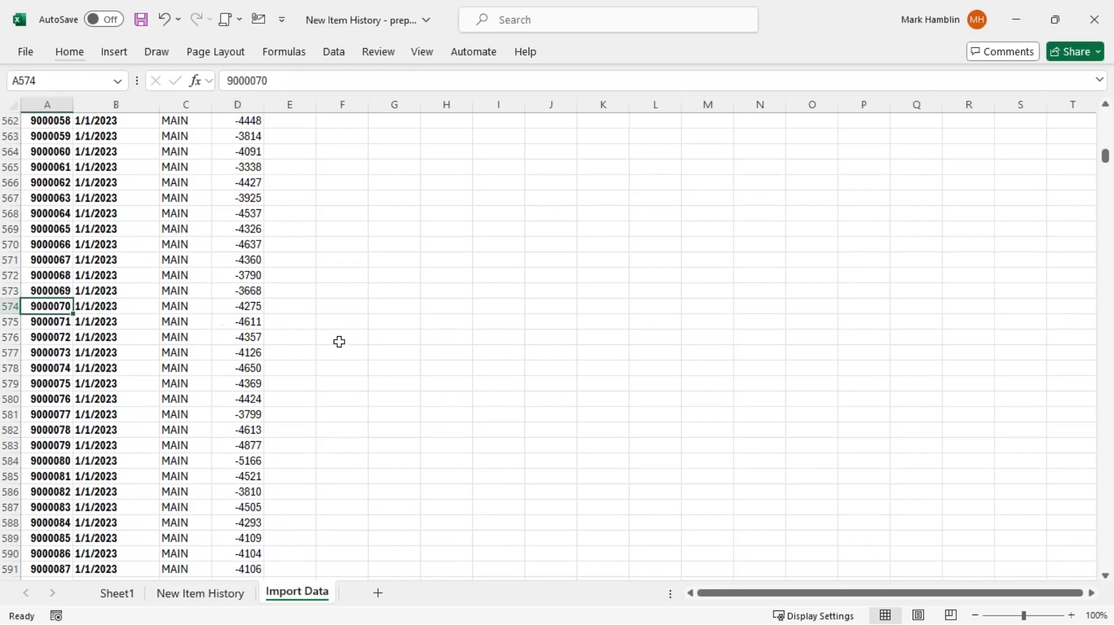
scroll(331, 354, "up", 6)
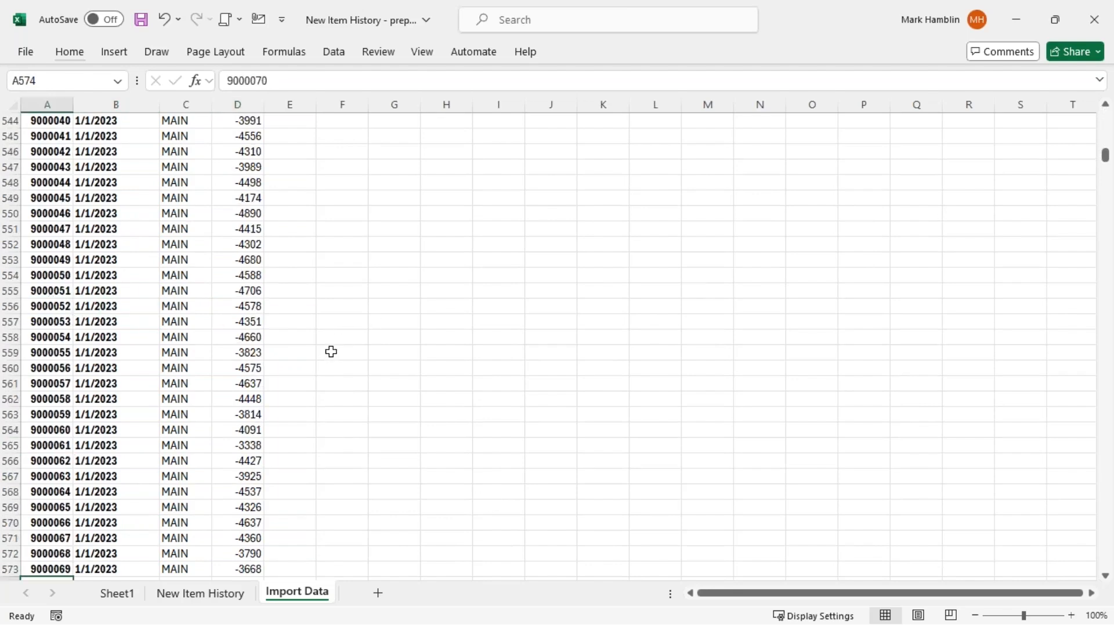
key("ctrl+Home")
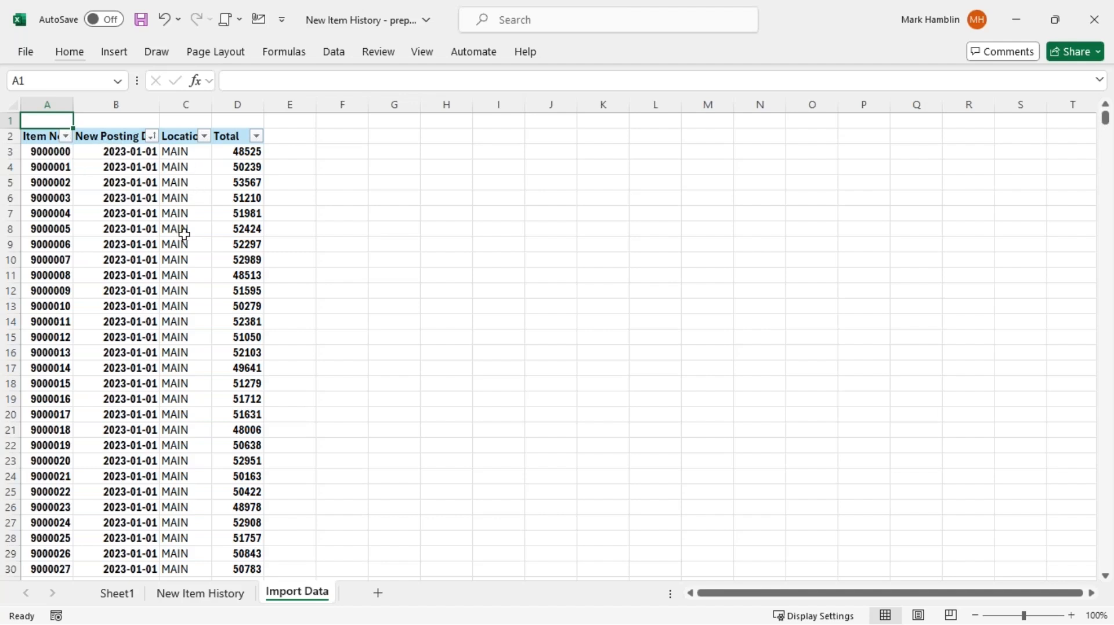
key("alt+Tab")
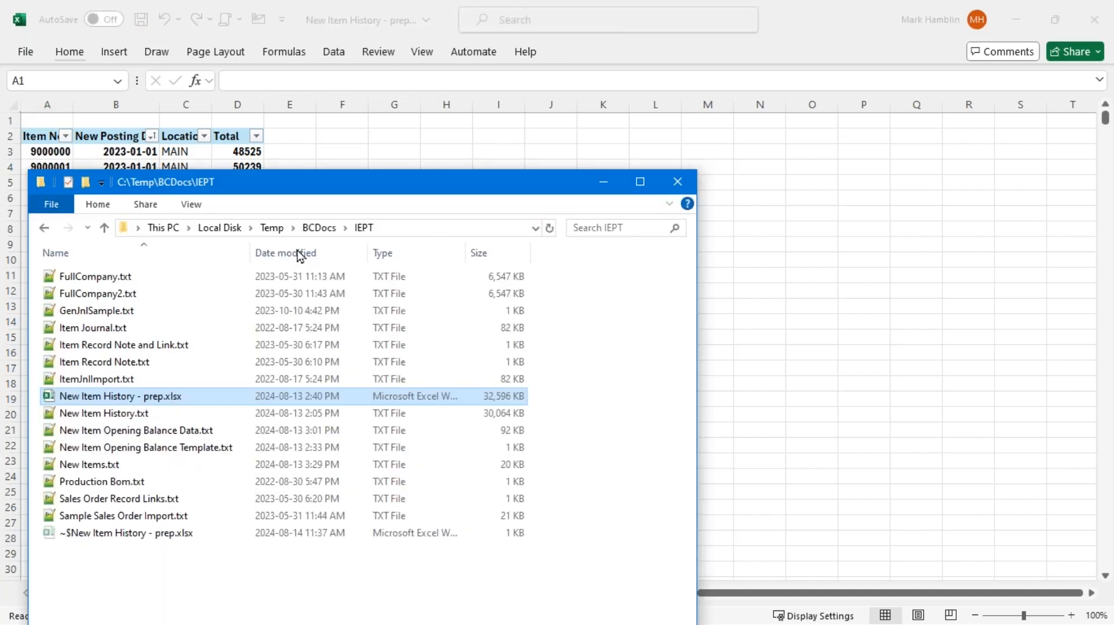
double_click(170, 432)
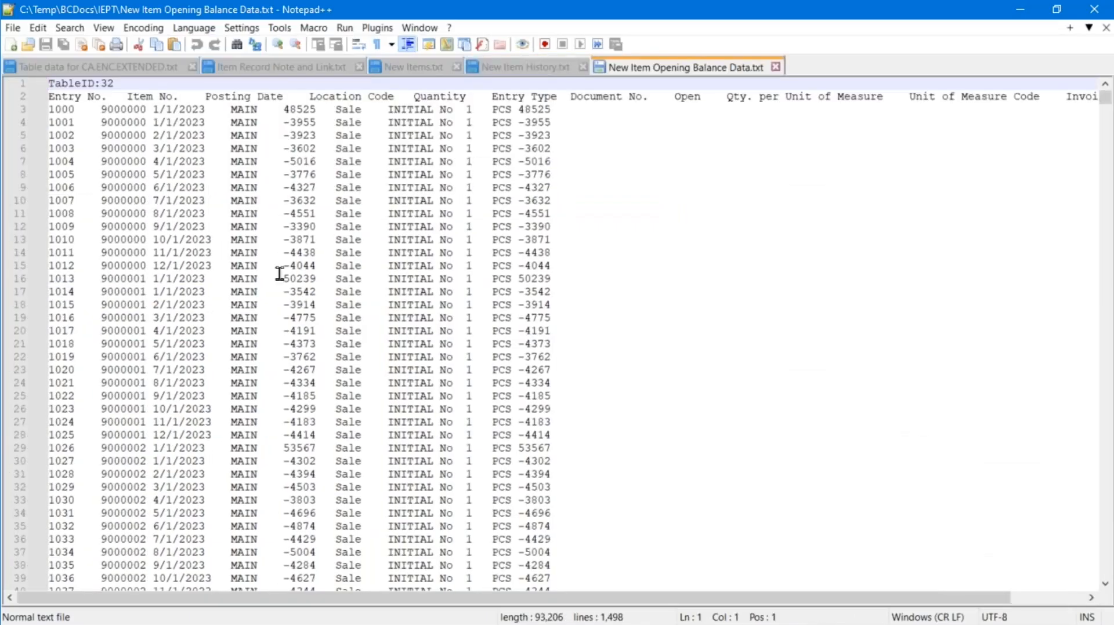
mouse_move(129, 87)
left_mouse_down()
mouse_move(166, 97)
mouse_move(110, 84)
left_mouse_up()
left_click(108, 88)
key("Left")
key("Down")
key("Down")
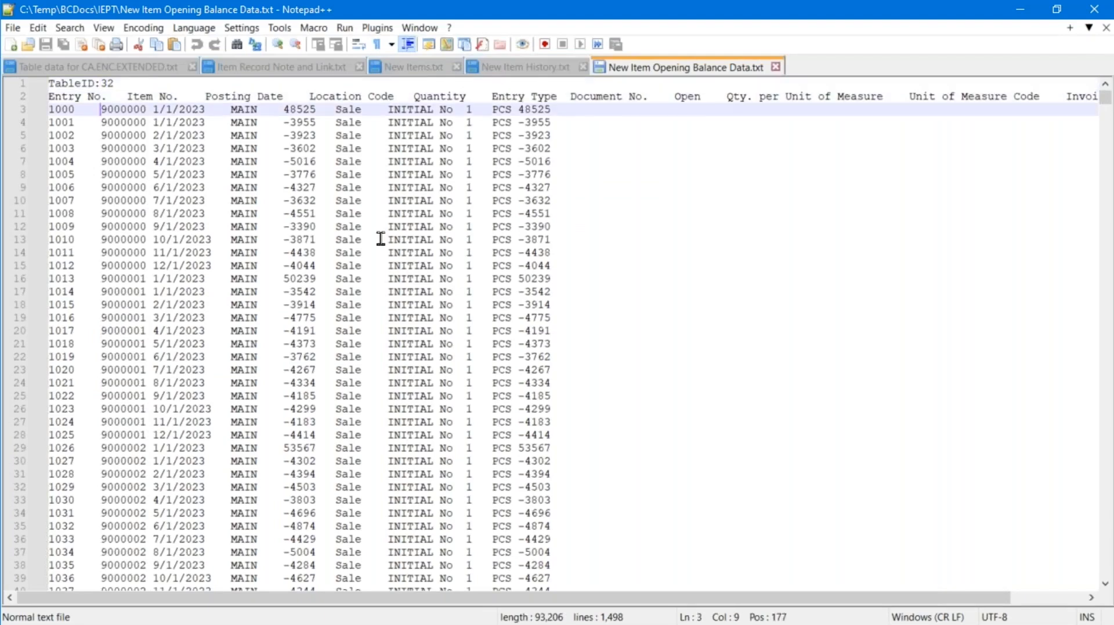
key("shift+Home")
key("Up")
key("Down")
key("shift+Right")
key("shift+Right")
key("shift+Right")
key("shift+Right")
key("Home")
key("shift+Left")
key("Down")
key("Up")
left_click_drag(283, 108, 330, 109)
left_click(302, 113)
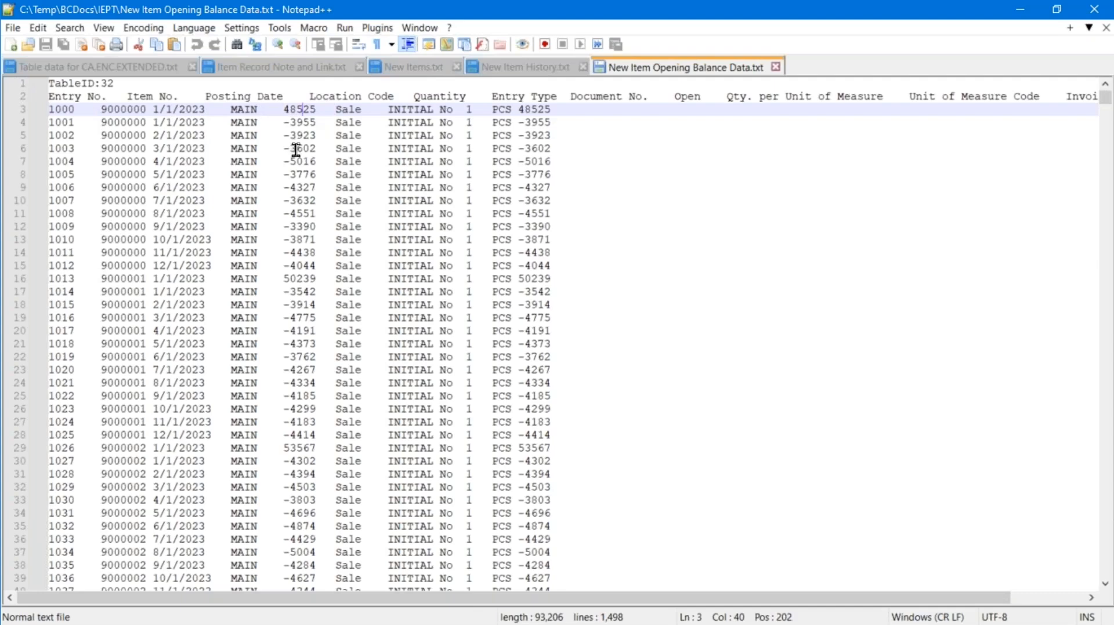
left_click(313, 122)
key("shift+Down")
key("shift+Down")
key("shift+Down")
key("shift+Down")
key("shift+Down")
key("shift+Down")
key("shift+Down")
key("shift+Down")
key("shift+Down")
key("shift+Down")
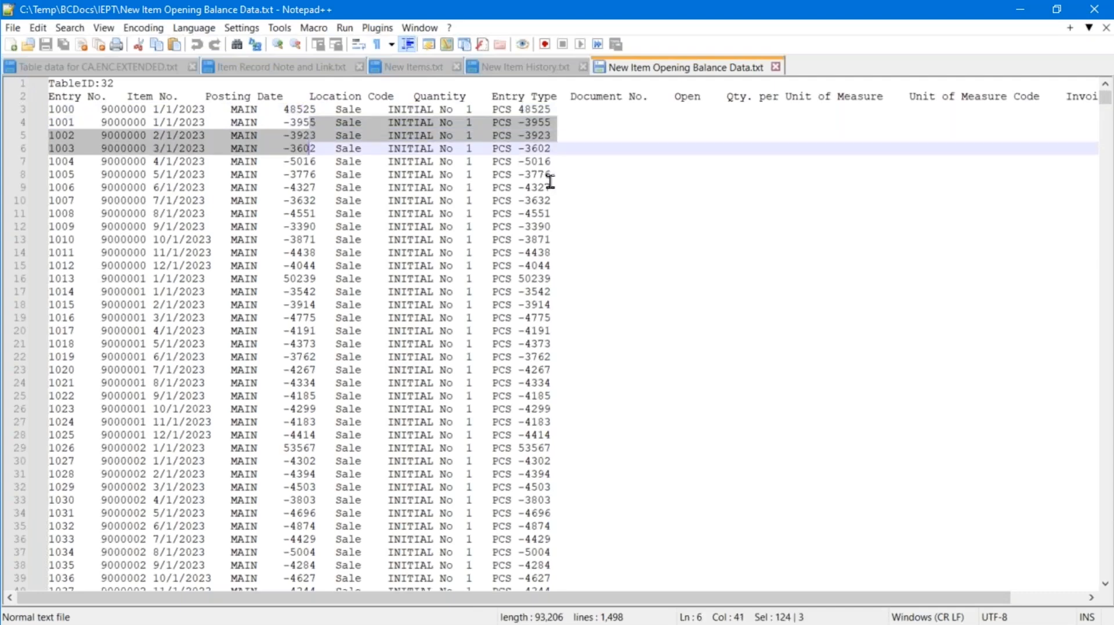
key("shift+Down")
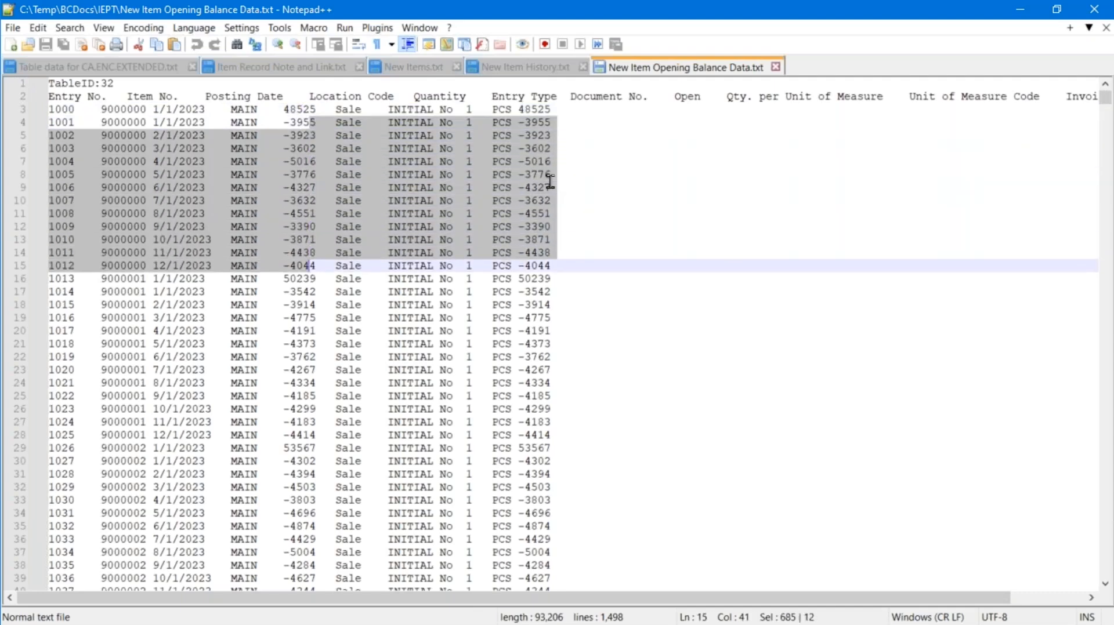
key("shift+Right")
left_click(133, 200)
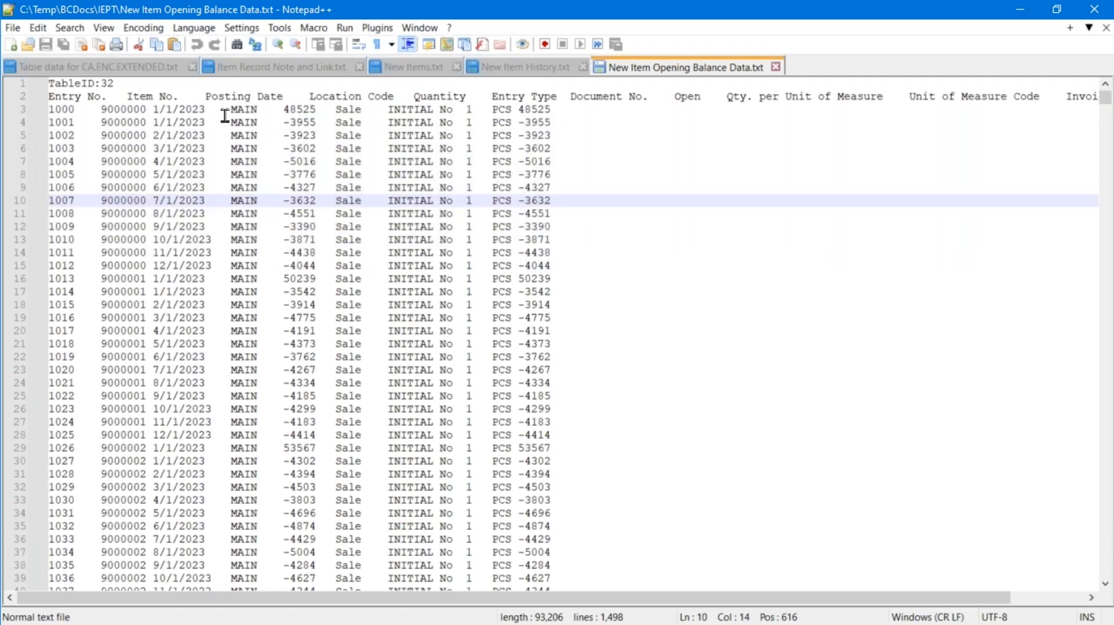
left_click(290, 122)
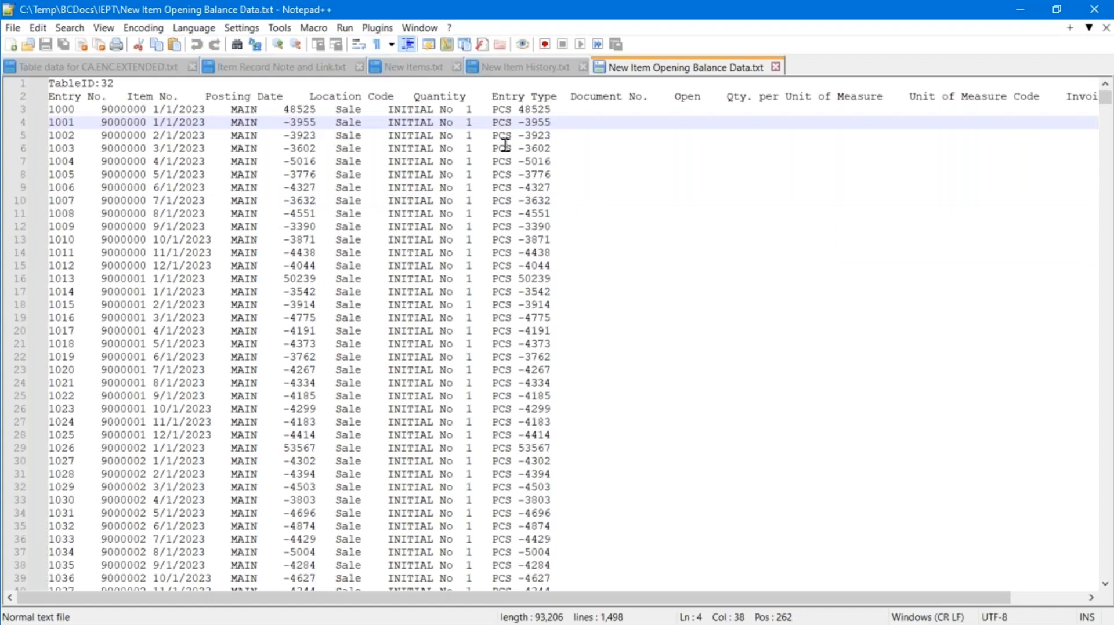
left_click(540, 109)
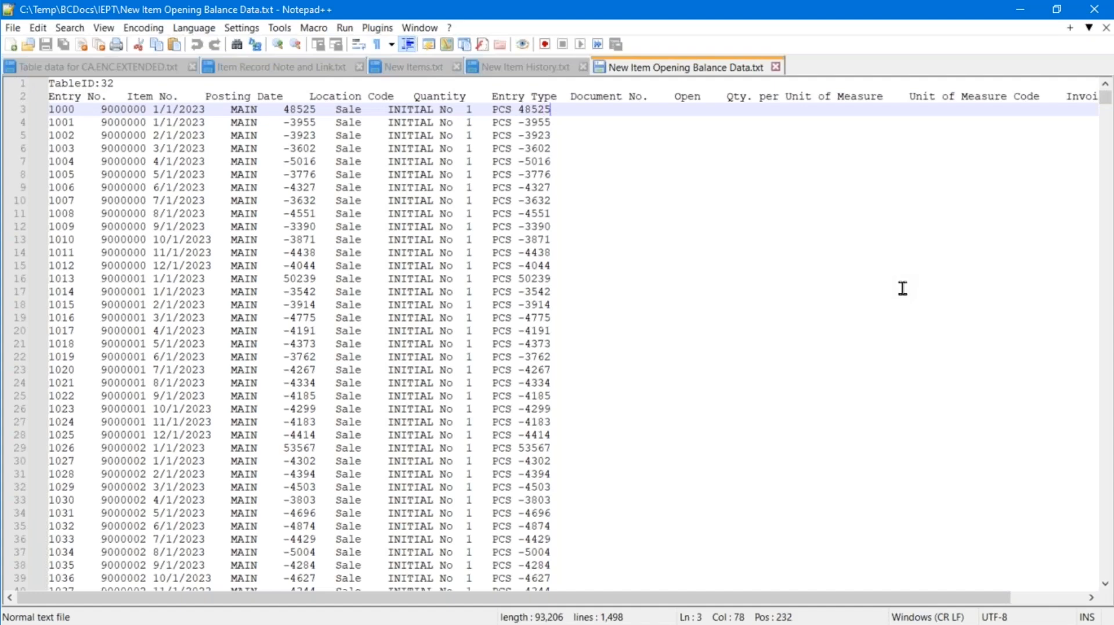
left_click(730, 587)
left_click_drag(760, 598, 847, 603)
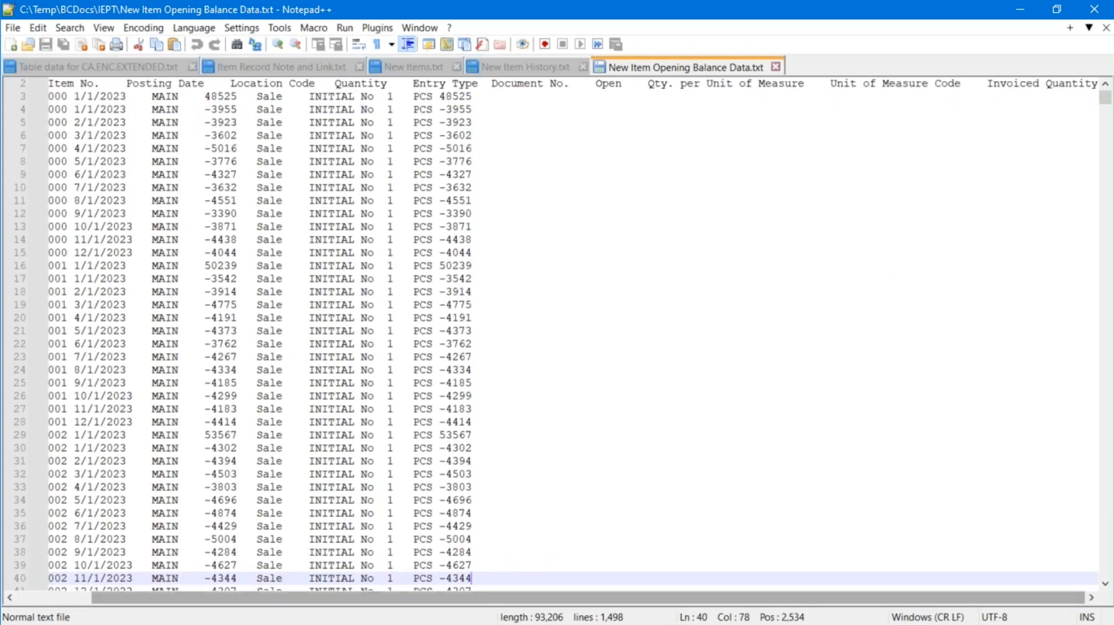
double_click(219, 97)
left_click(246, 161)
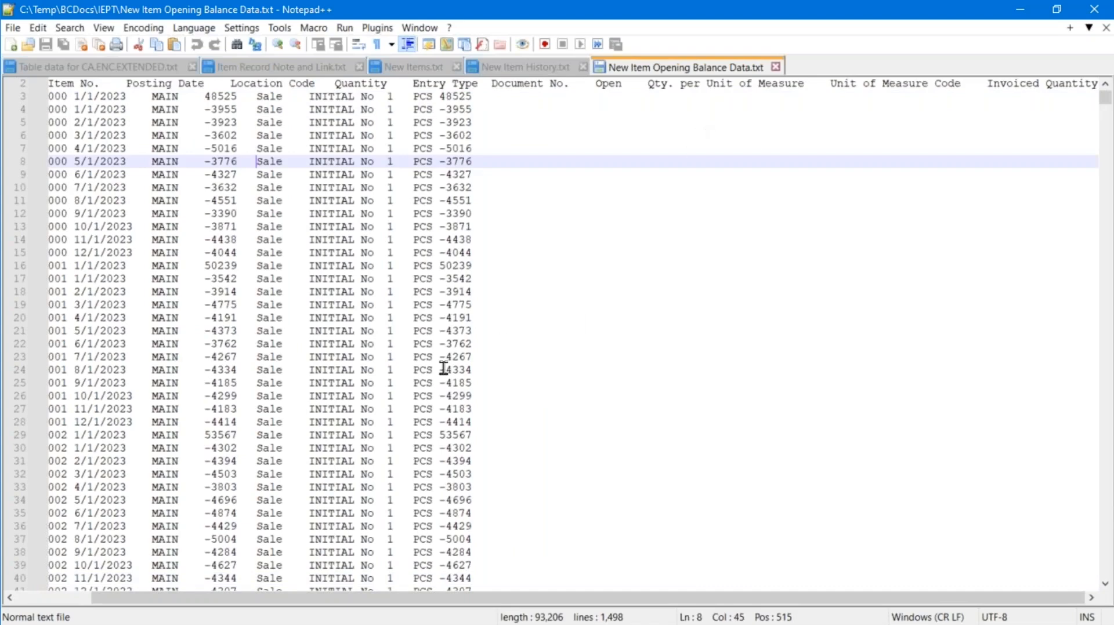
key("ctrl+End")
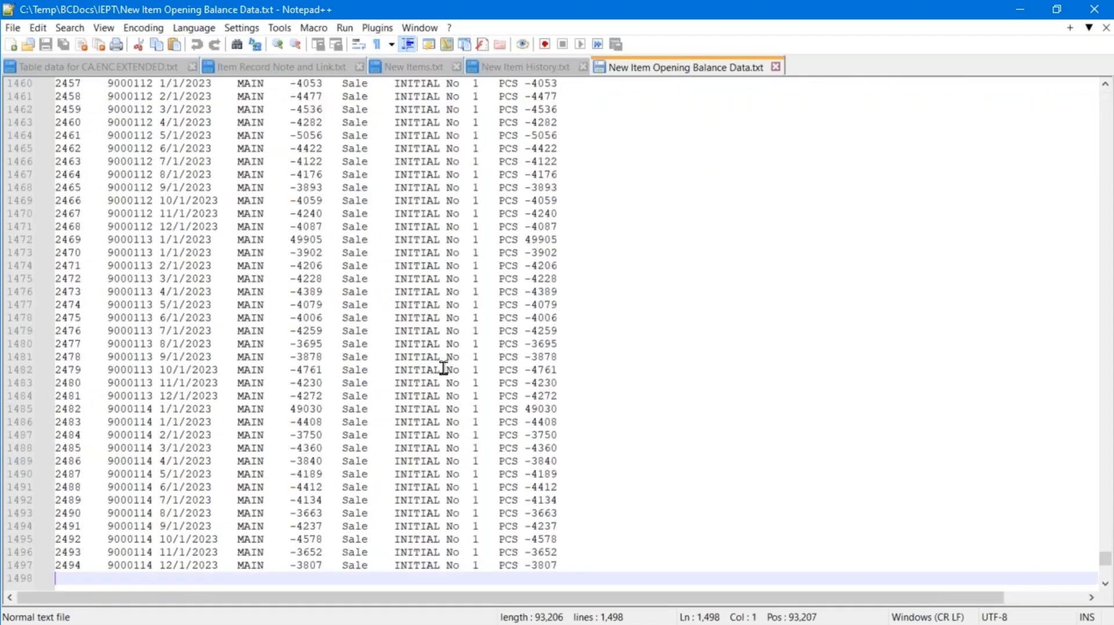
key("Up")
key("Up")
key("Down")
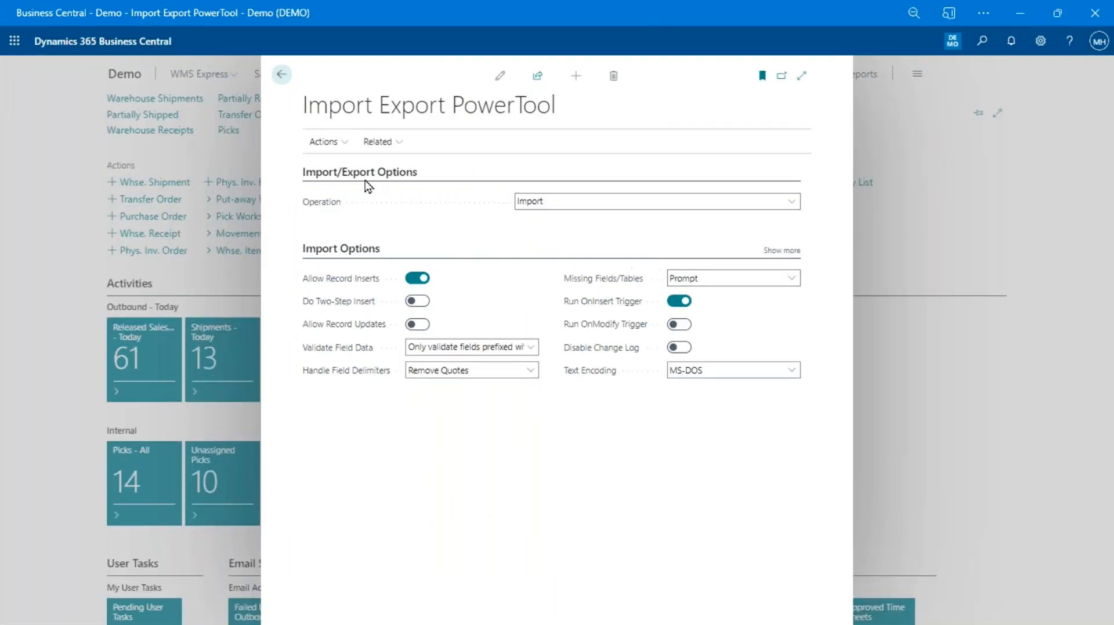
Import New Item Opening Balance Data.txt into Item Ledger Entry, bringing in 1495 records
left_click(321, 141)
left_click(343, 166)
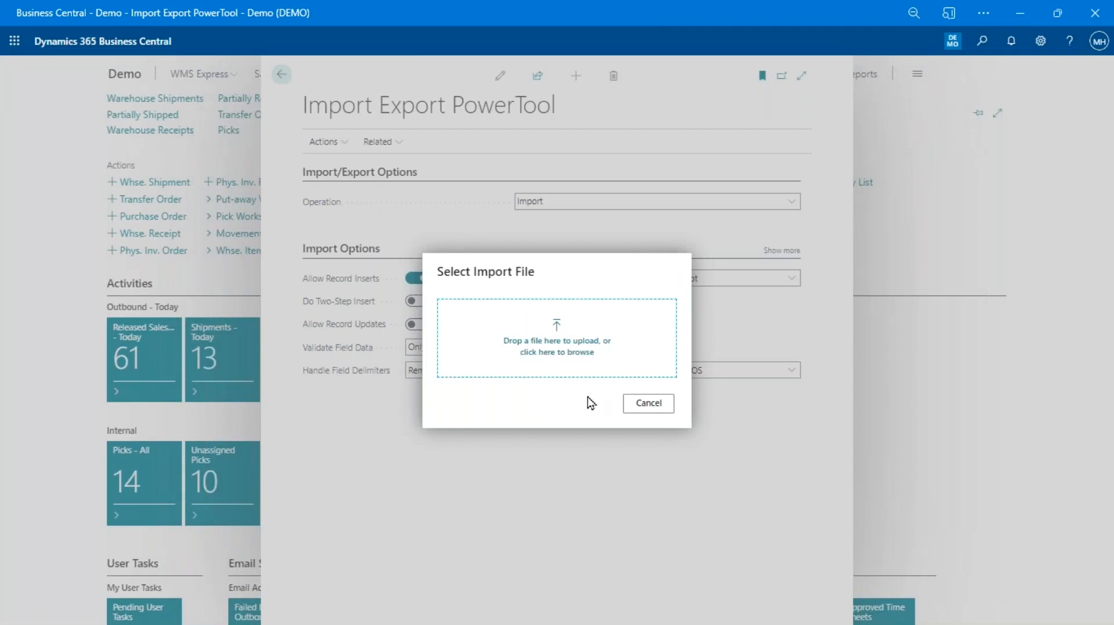
left_click(558, 352)
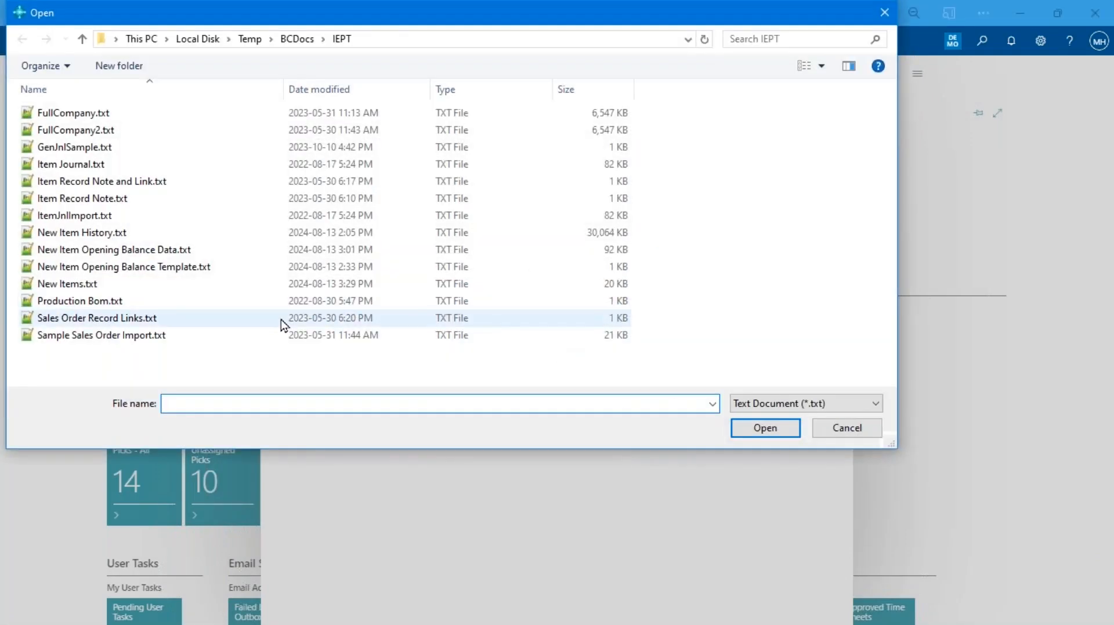
left_click(147, 250)
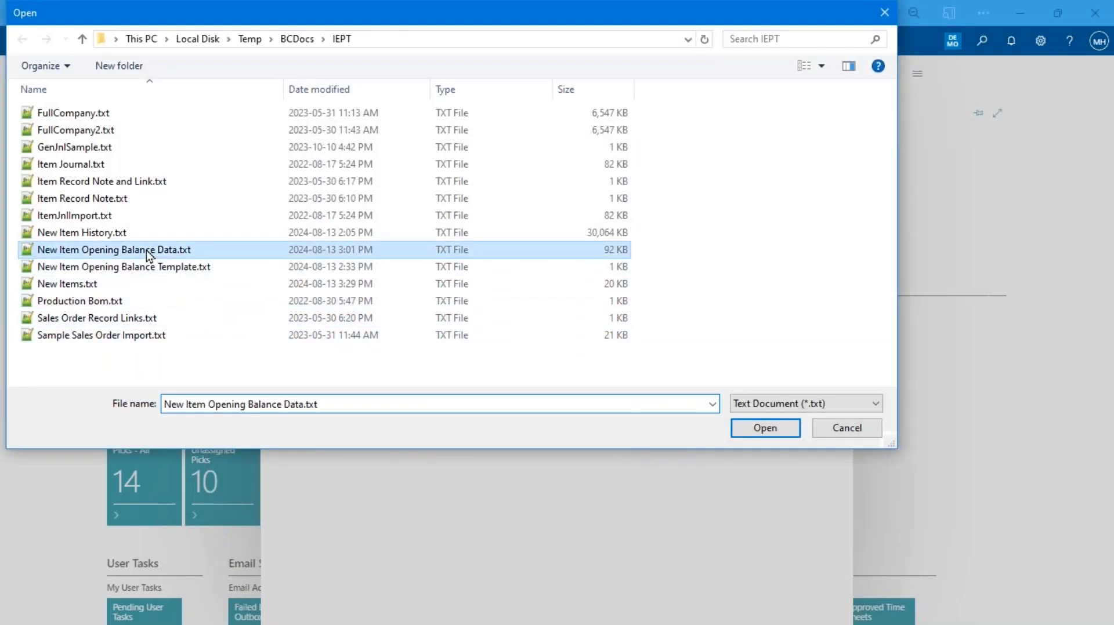
double_click(146, 250)
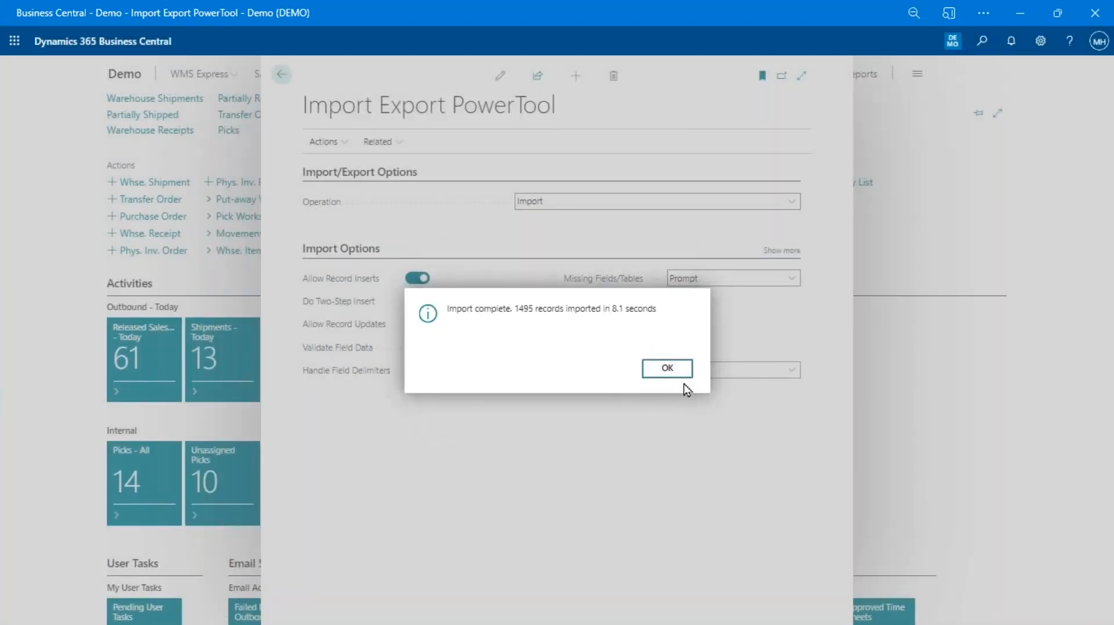
left_click(680, 372)
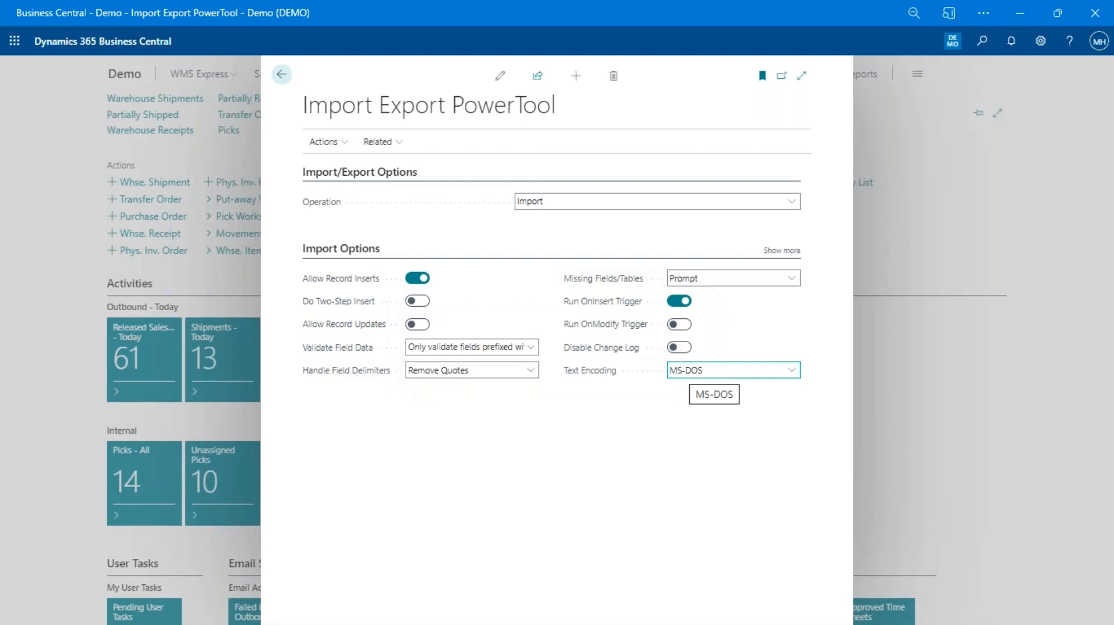
key("alt+q")
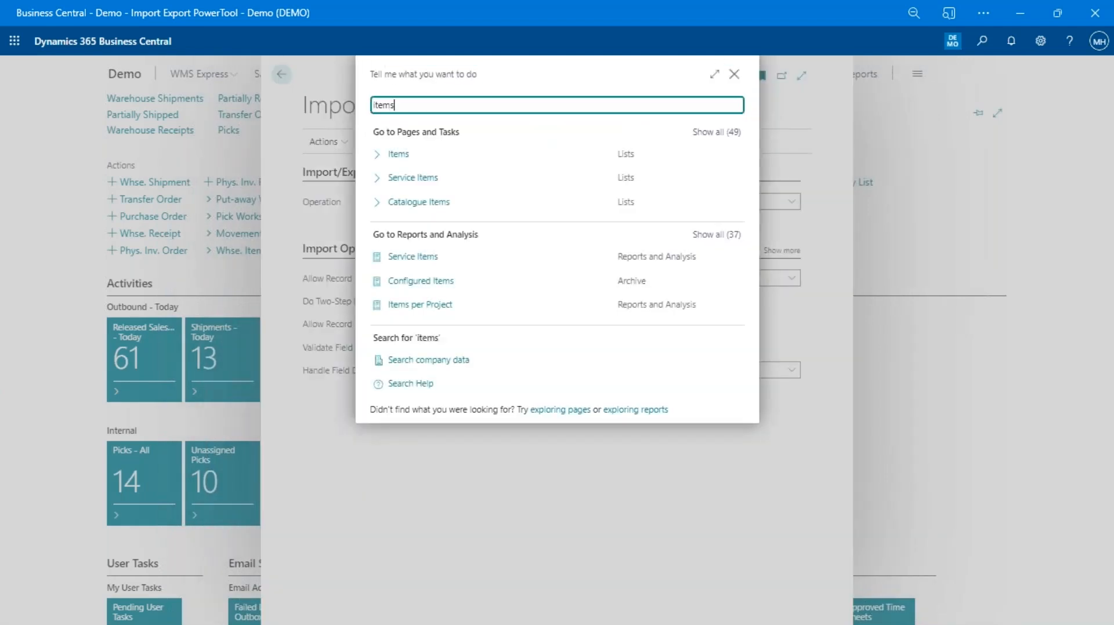
key("Return")
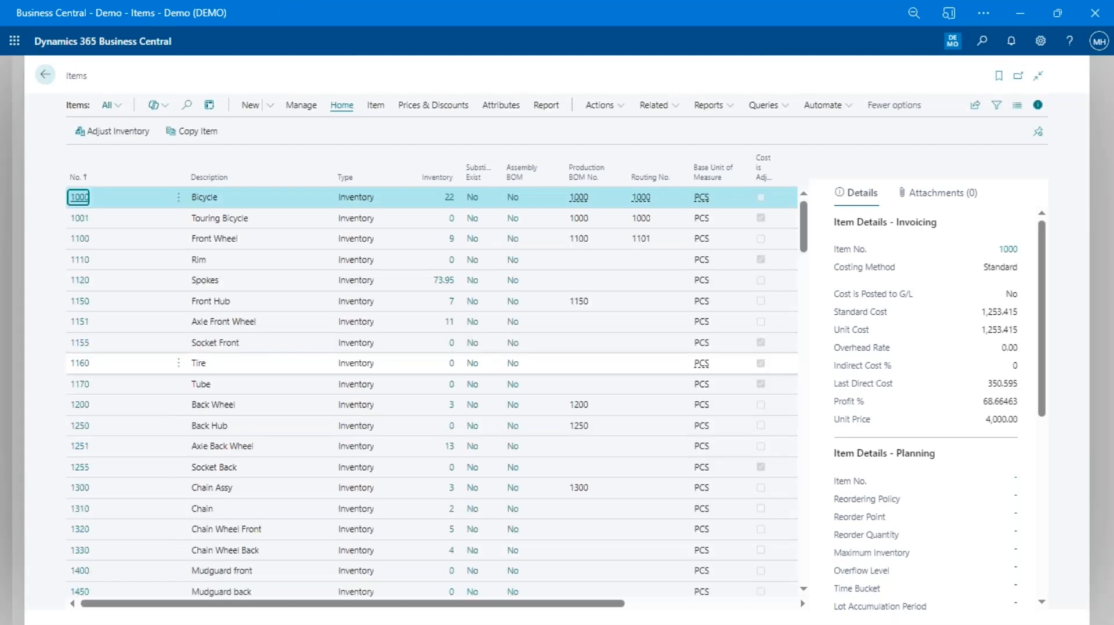
key("F3")
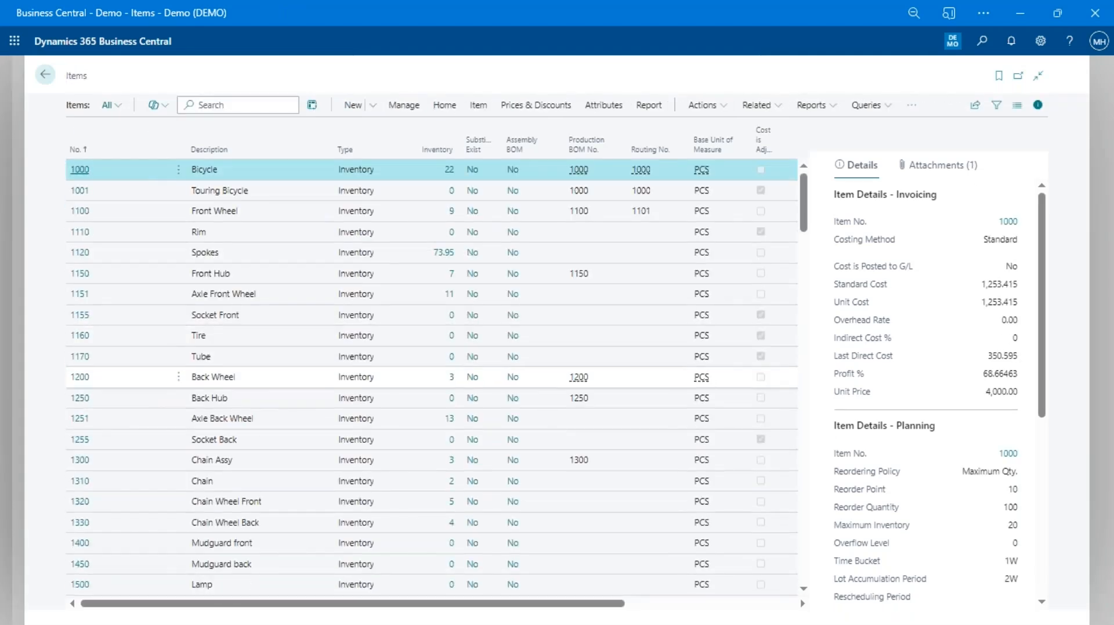
type("9000")
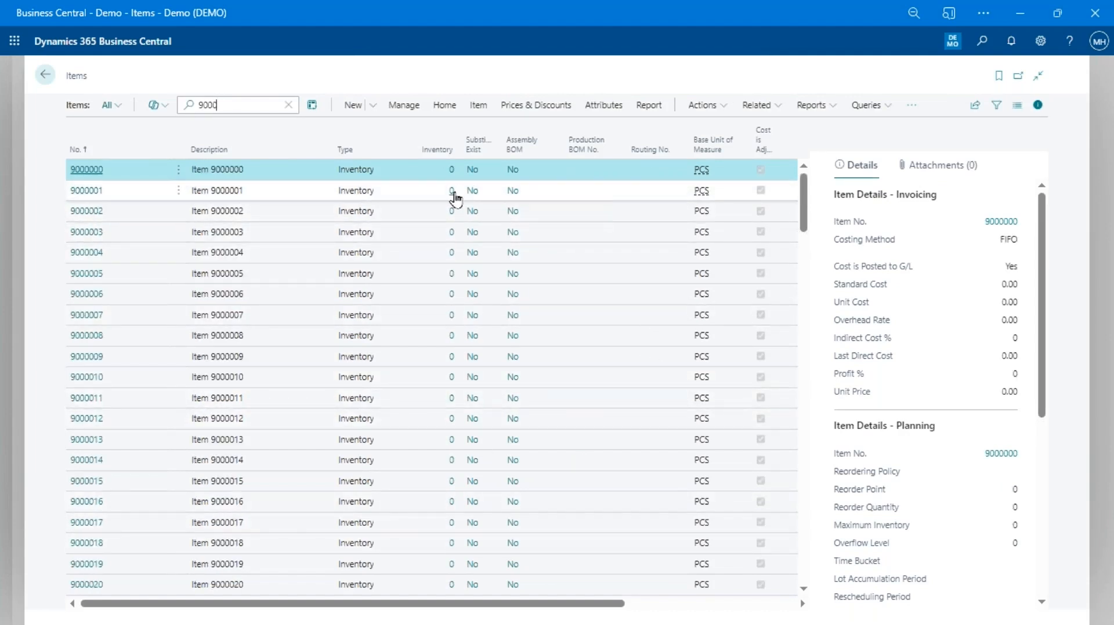
left_click(453, 194)
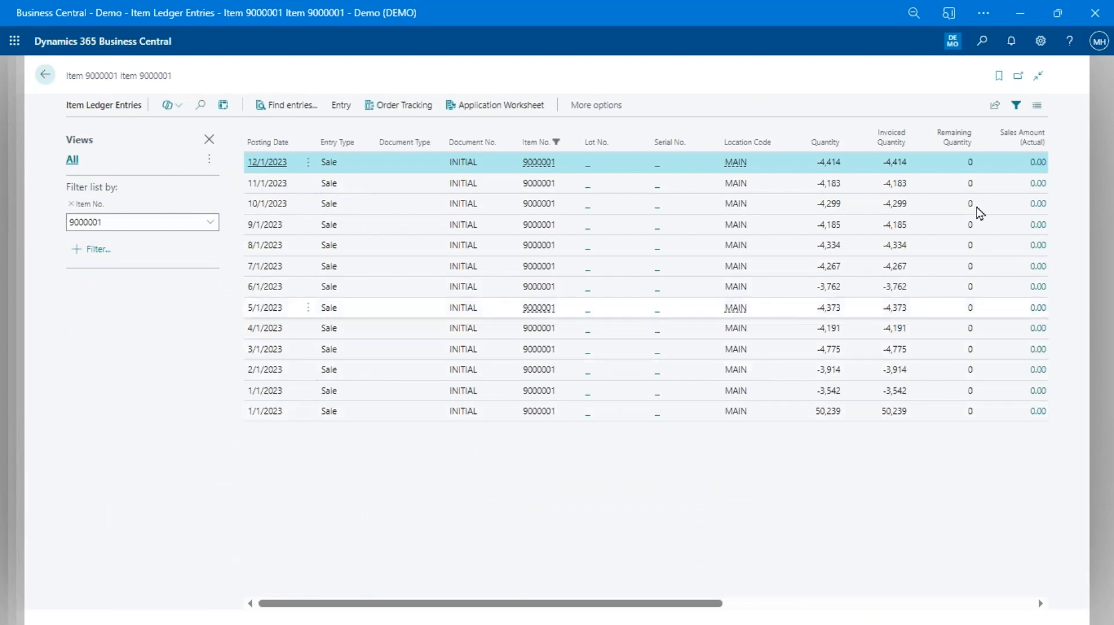
left_click_drag(691, 603, 1000, 603)
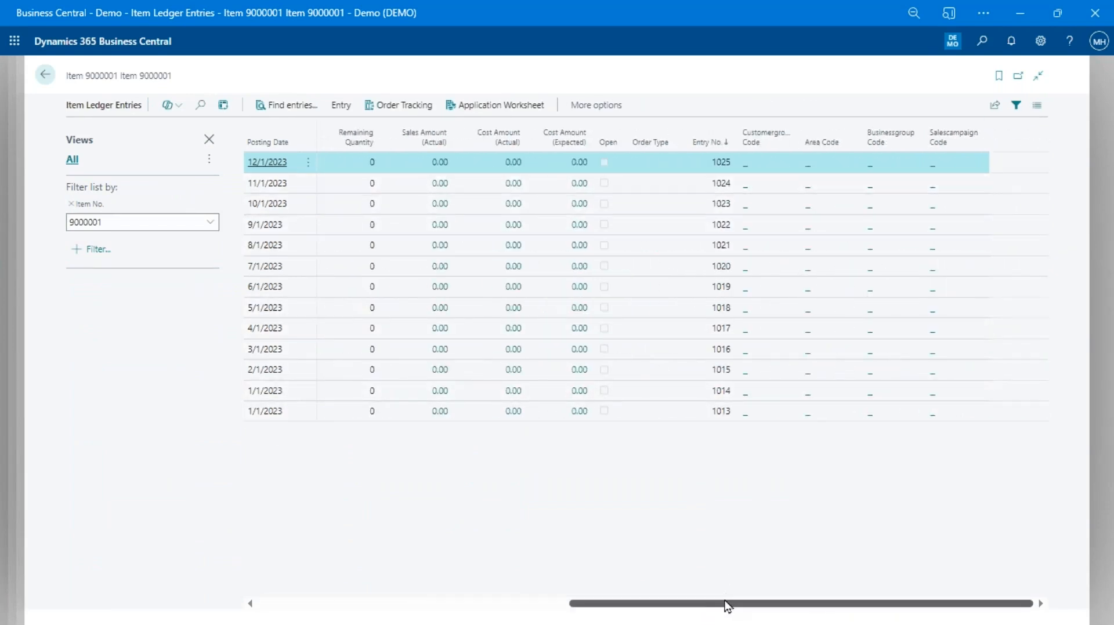
left_click_drag(726, 606, 258, 616)
left_click(269, 413)
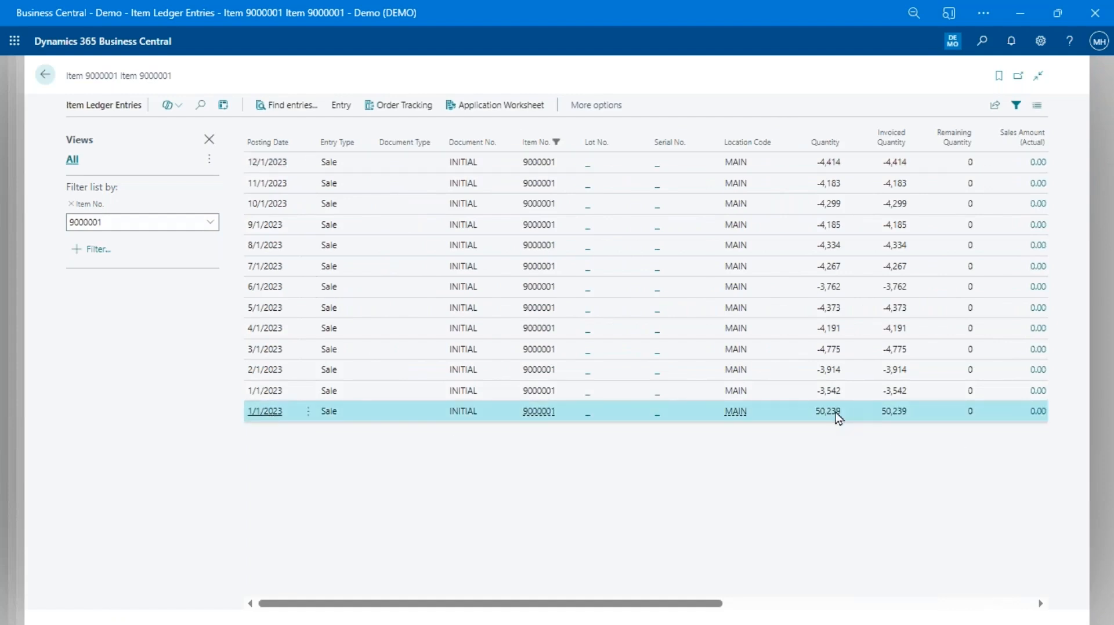
left_click(362, 397)
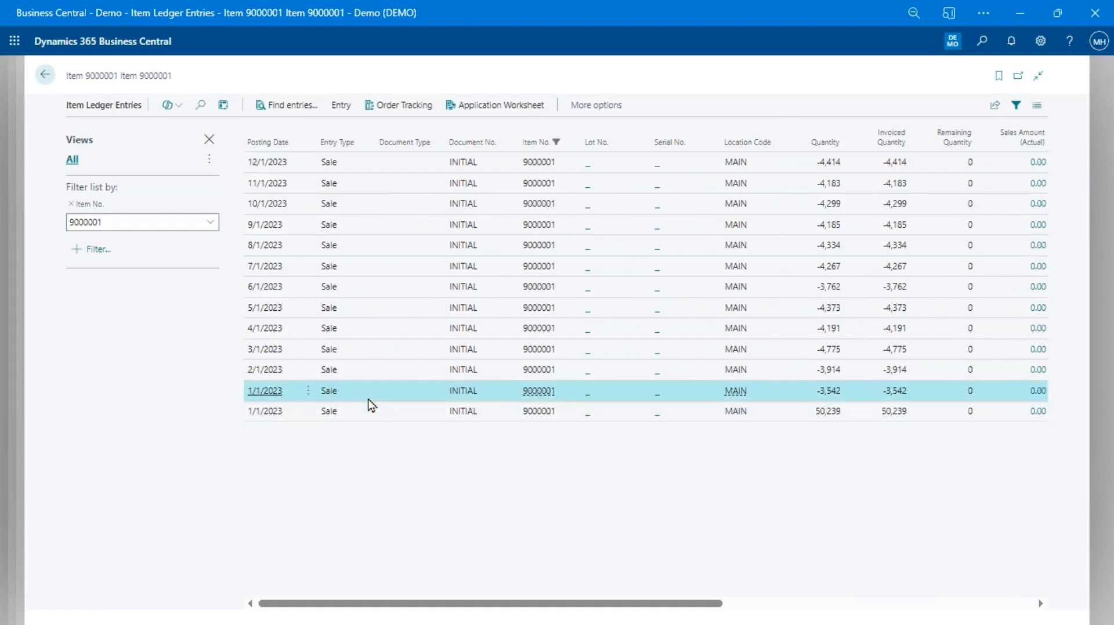
key("Up")
key("Up")
key("Up")
key("Up")
key("Up")
key("Up")
key("Up")
key("Up")
key("Up")
key("Up")
key("Up")
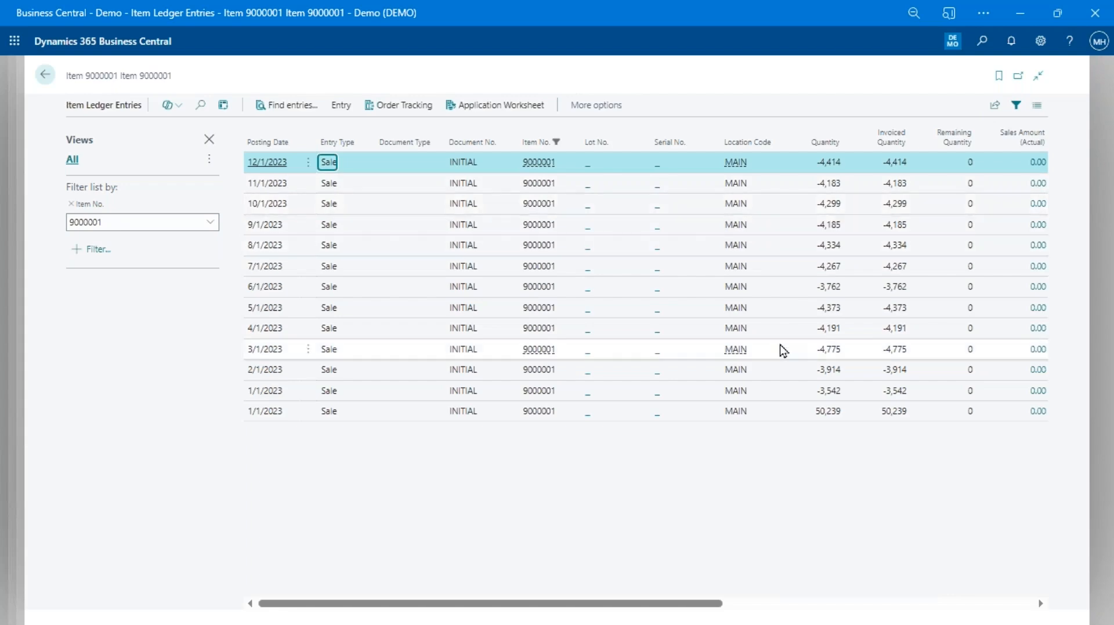
key("Escape")
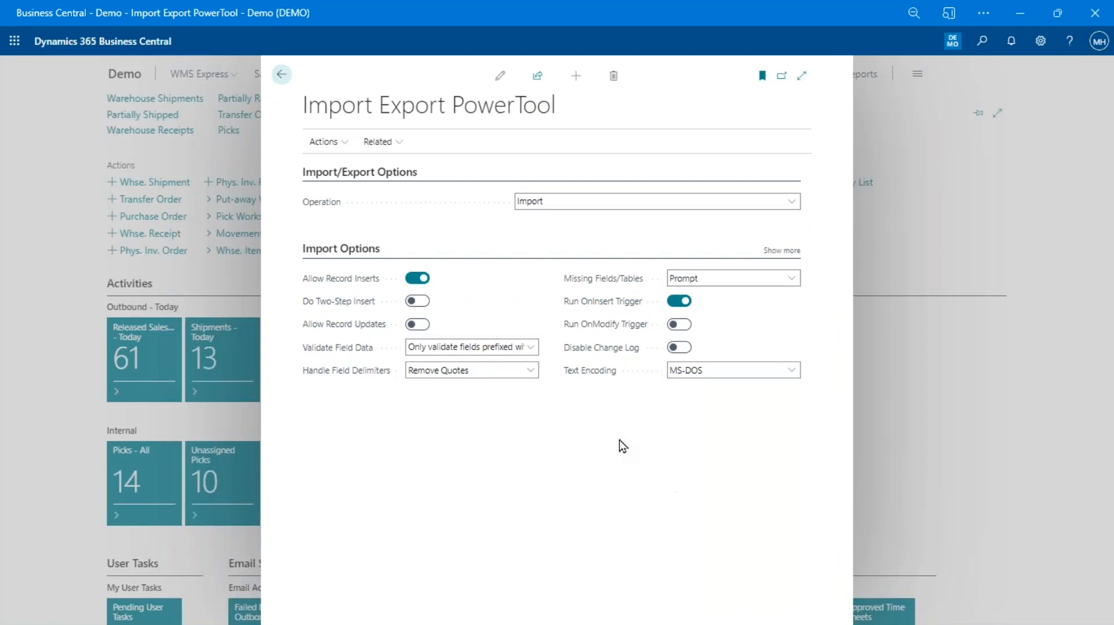
Try importing Sales Order Record Links.txt, clear the SystemId error, and enable Allow Record Updates
left_click(323, 142)
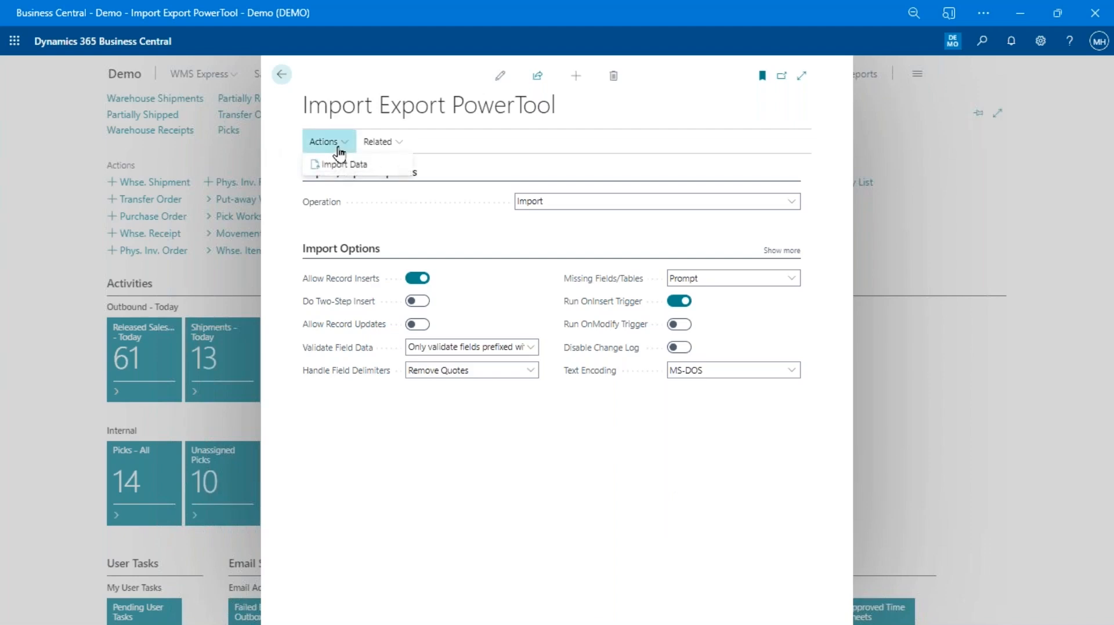
left_click(337, 168)
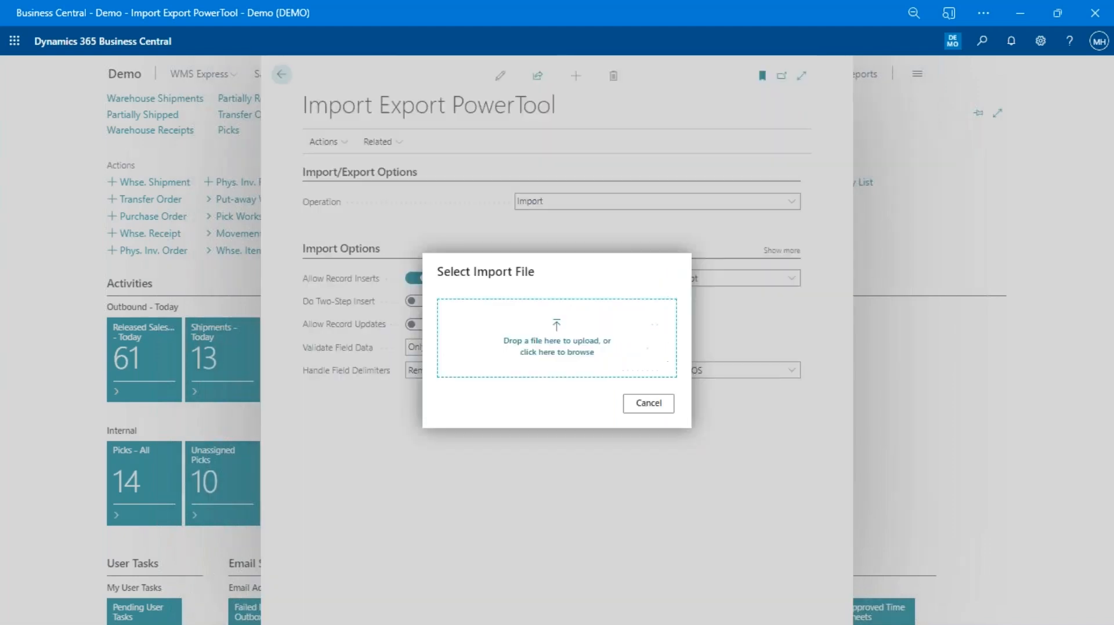
left_click(572, 352)
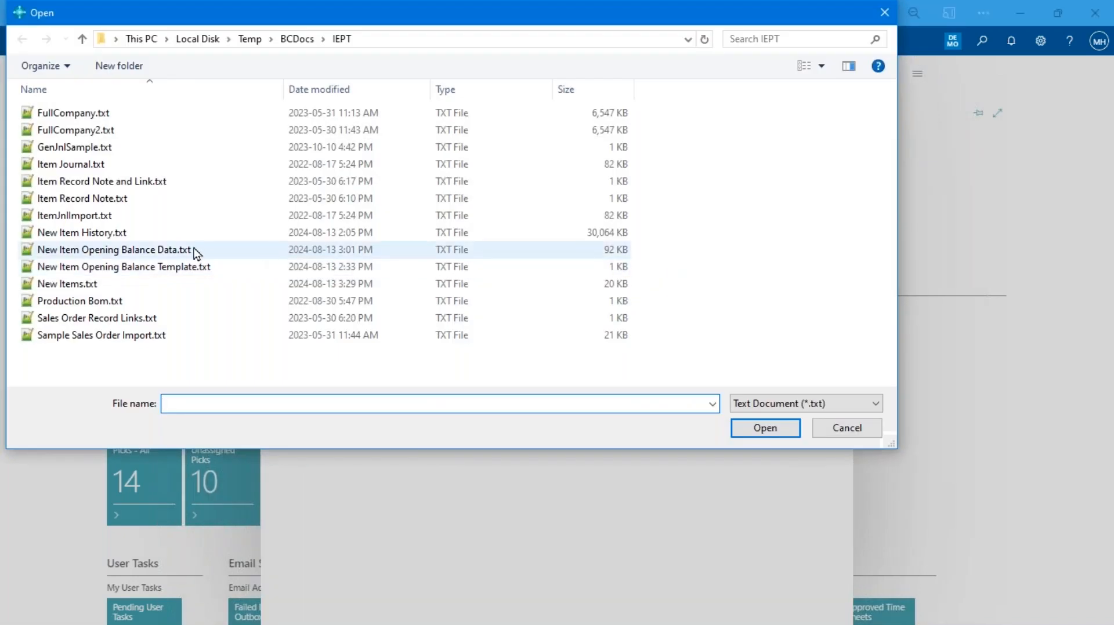
double_click(152, 324)
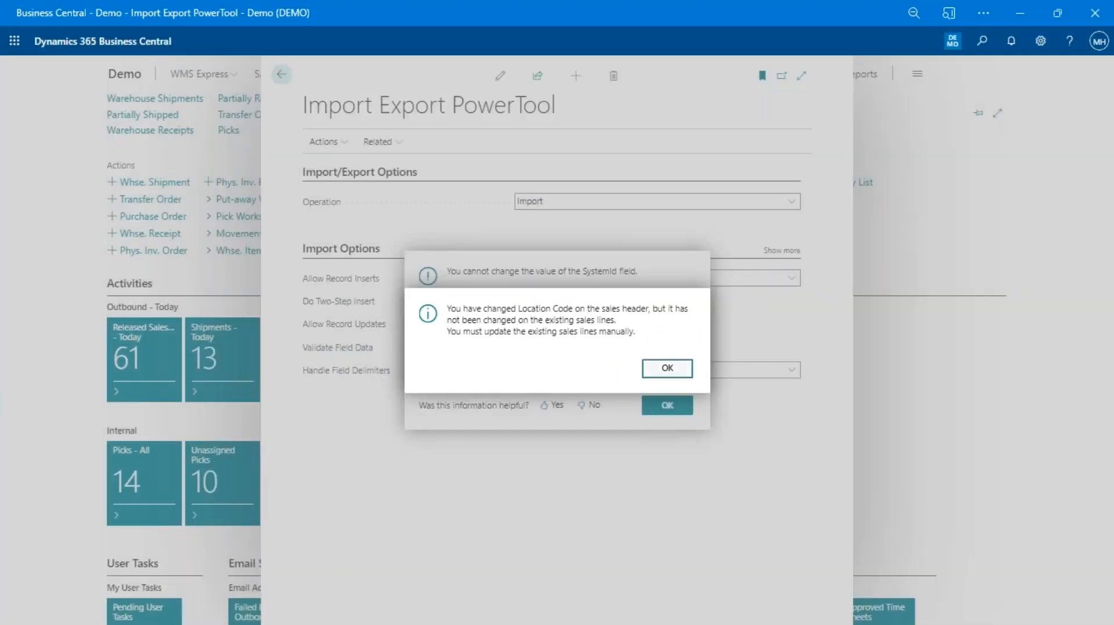
key("Return")
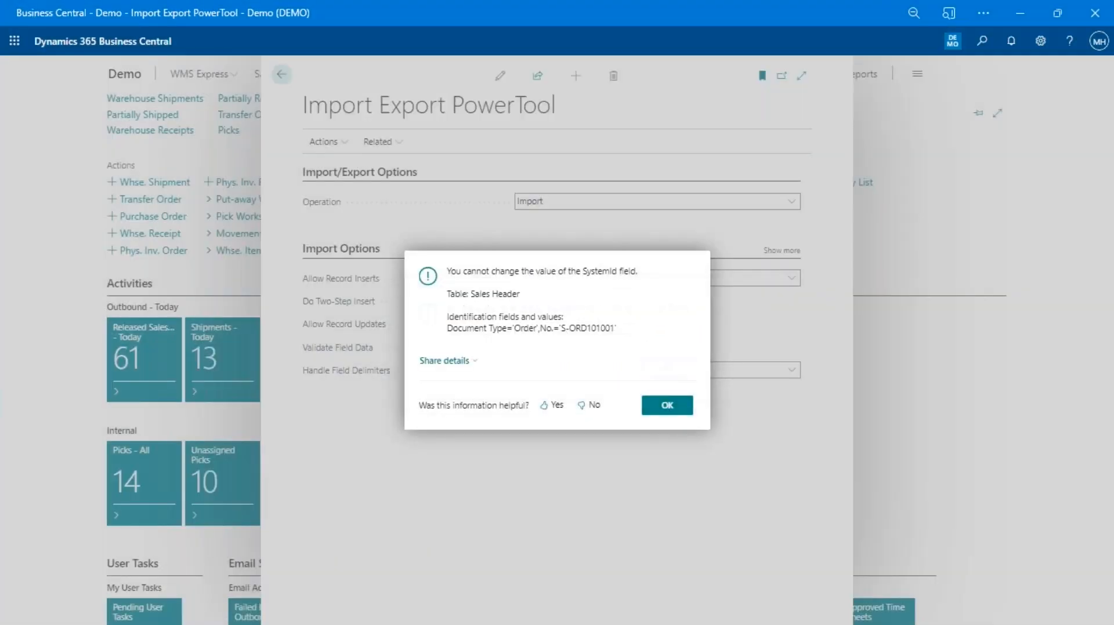
left_click(667, 407)
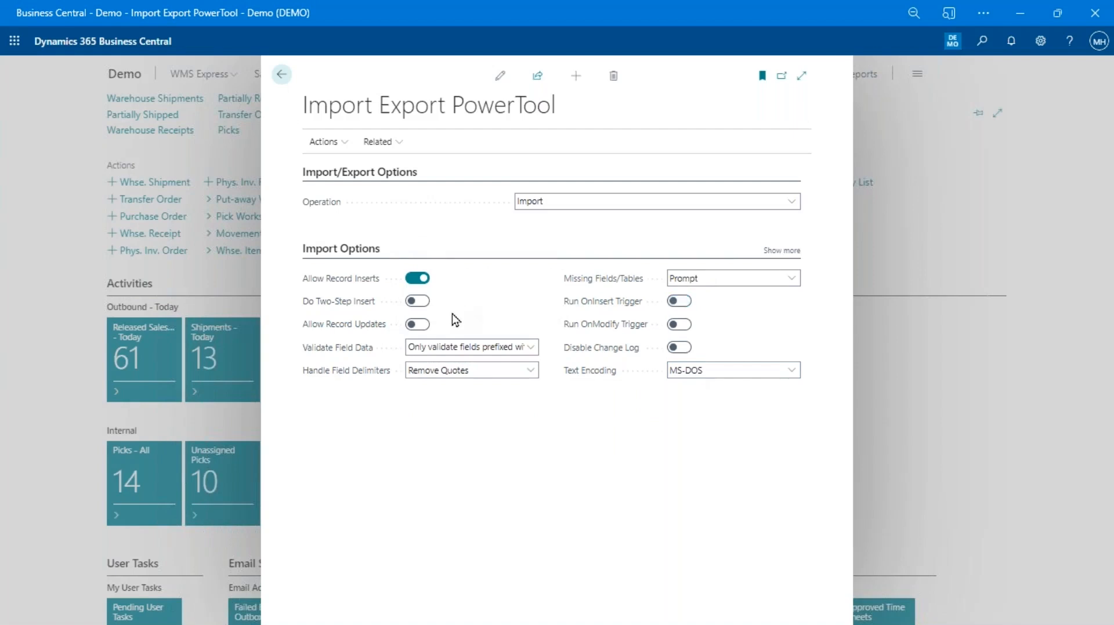
left_click(419, 324)
Turn off record inserts and import Sales Order Record Links.txt, bringing in 5 records
left_click(418, 278)
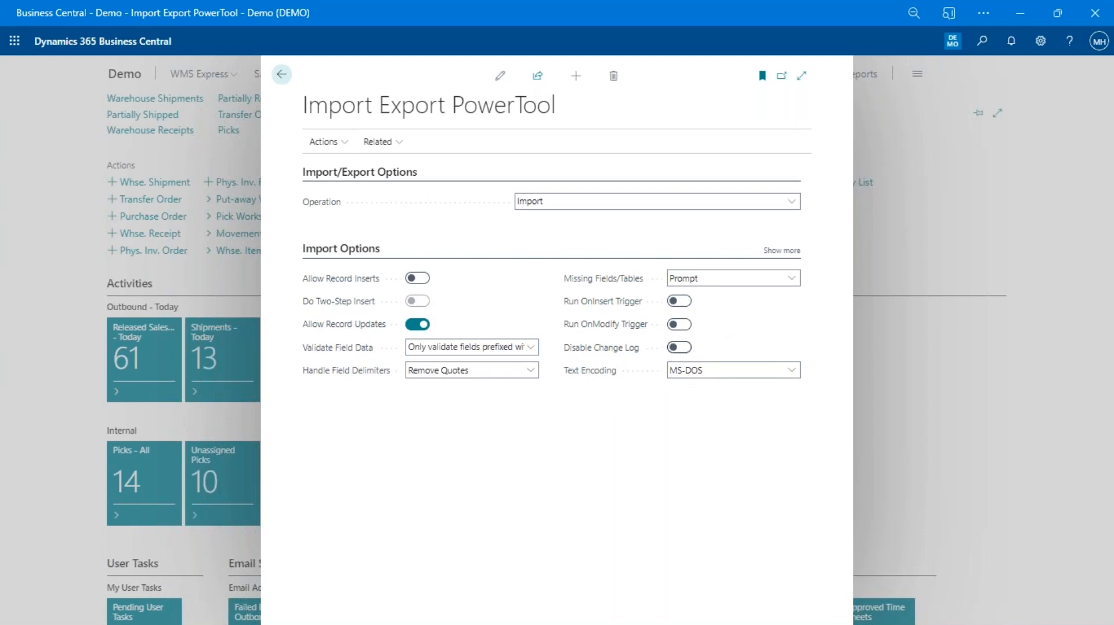
left_click(323, 141)
left_click(335, 165)
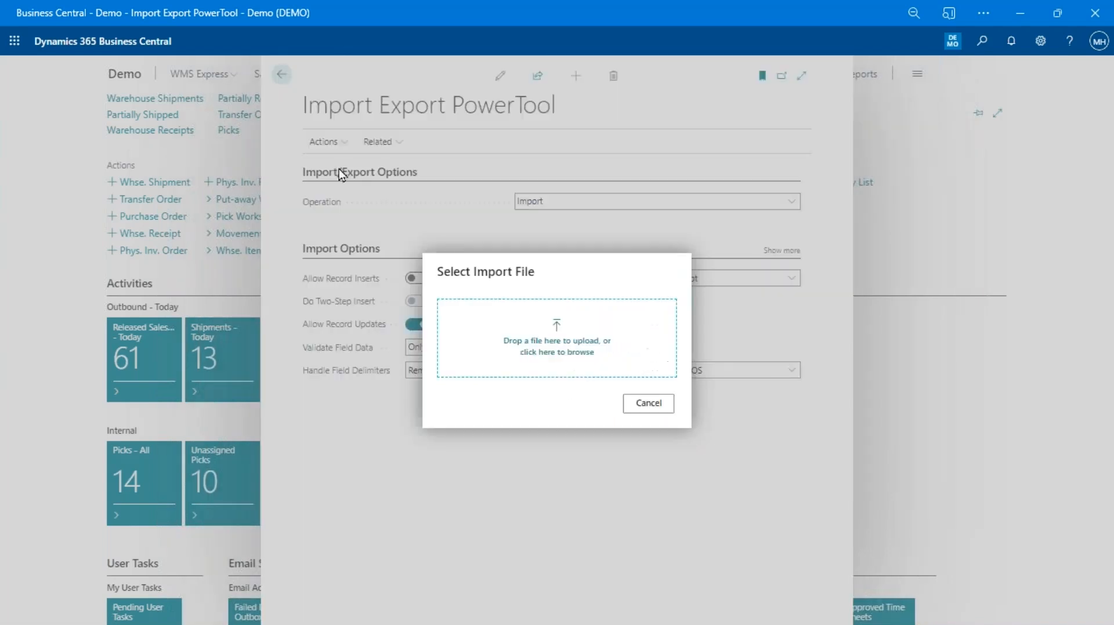
left_click(550, 351)
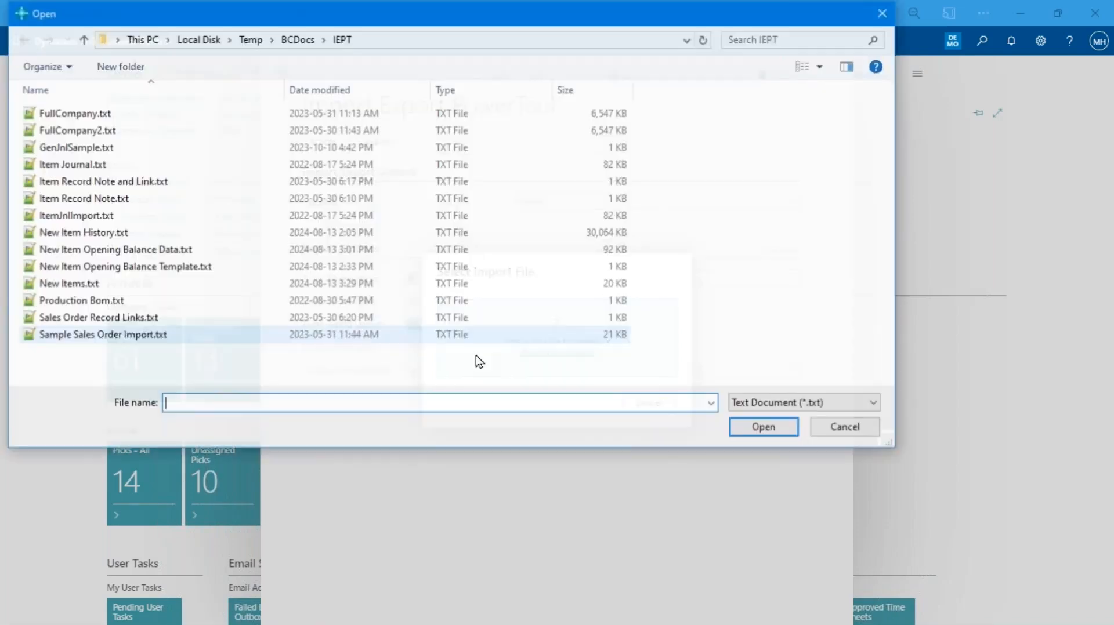
double_click(114, 318)
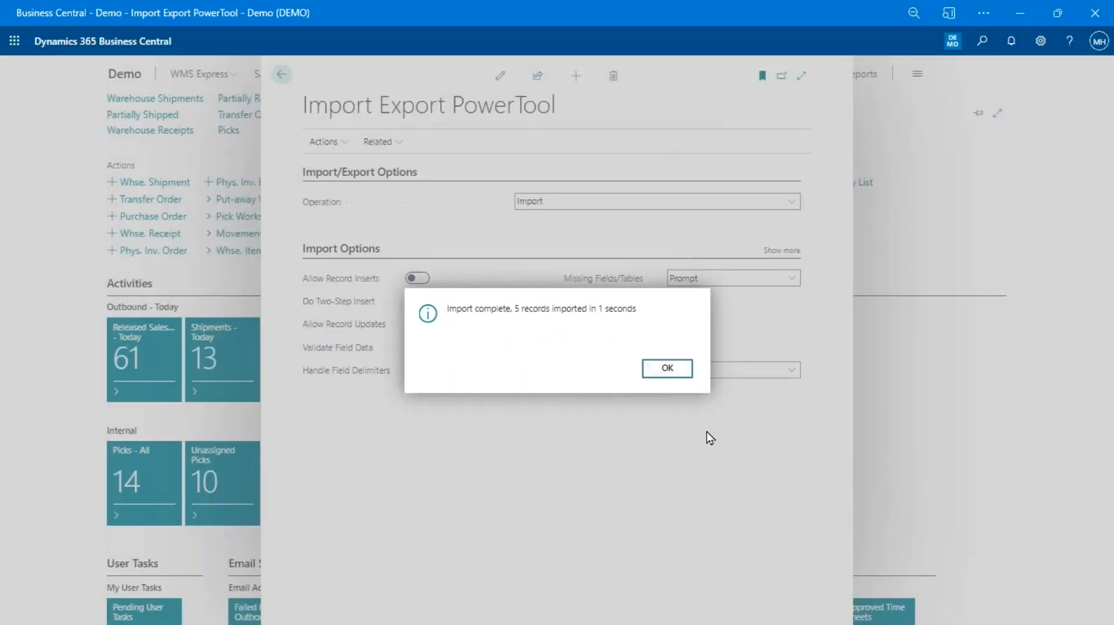
left_click(674, 372)
key("alt+q")
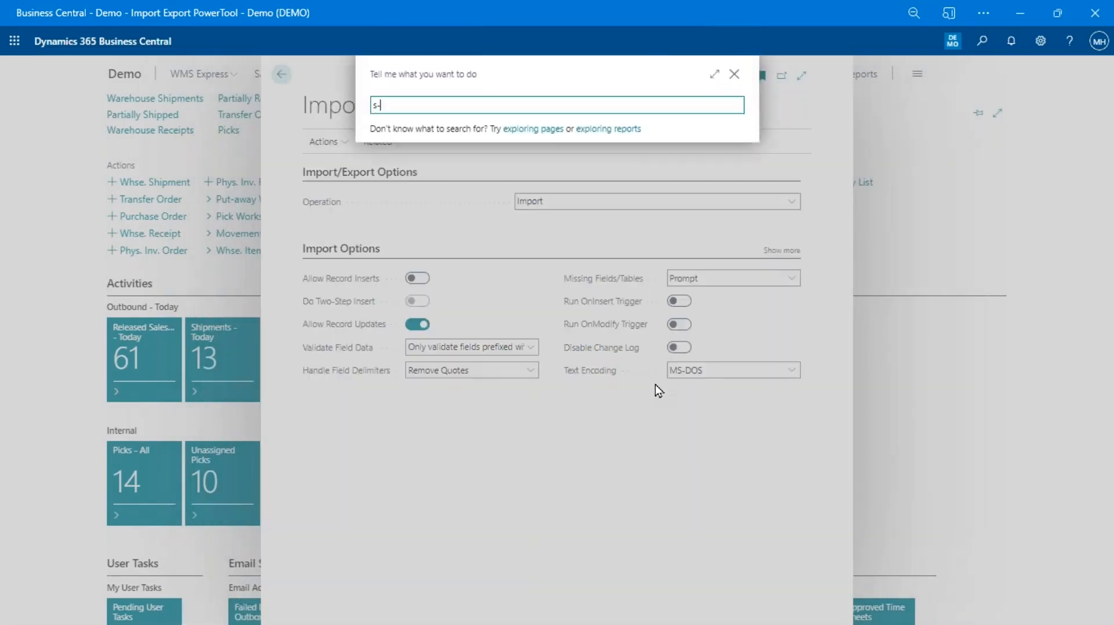
Search the company data for 's-ord100*'
type("s-ord100")
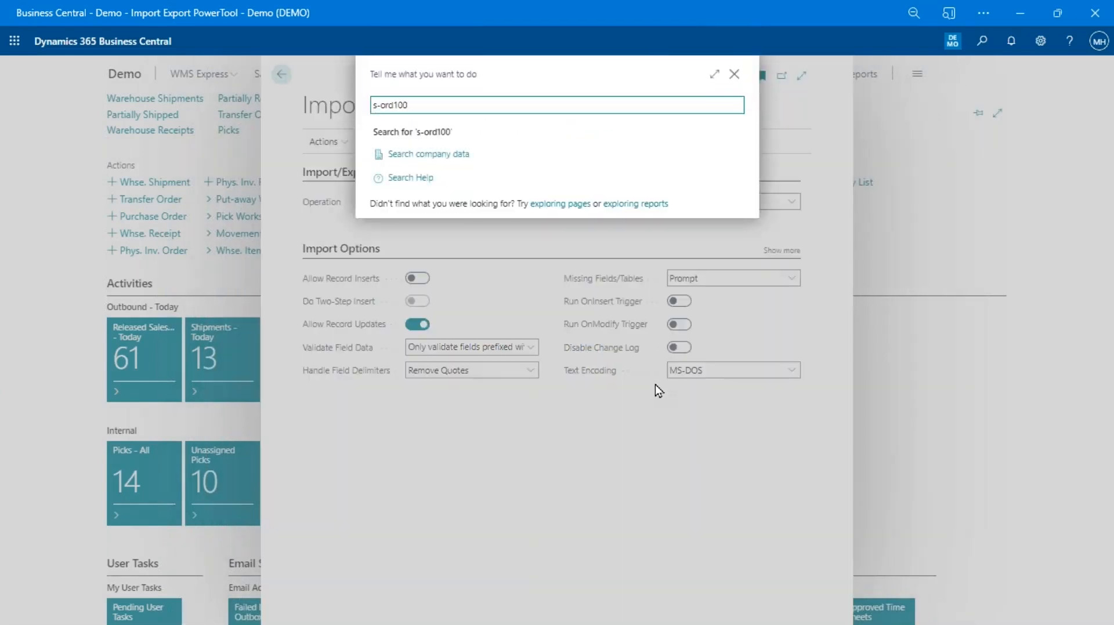
key("Down")
key("Return")
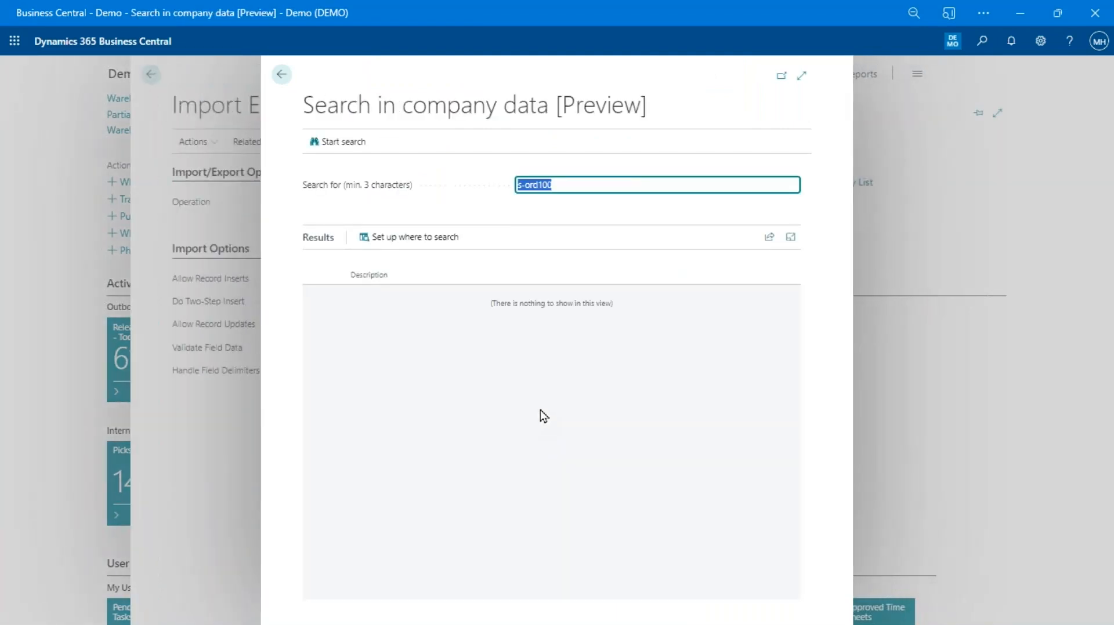
left_click(566, 183)
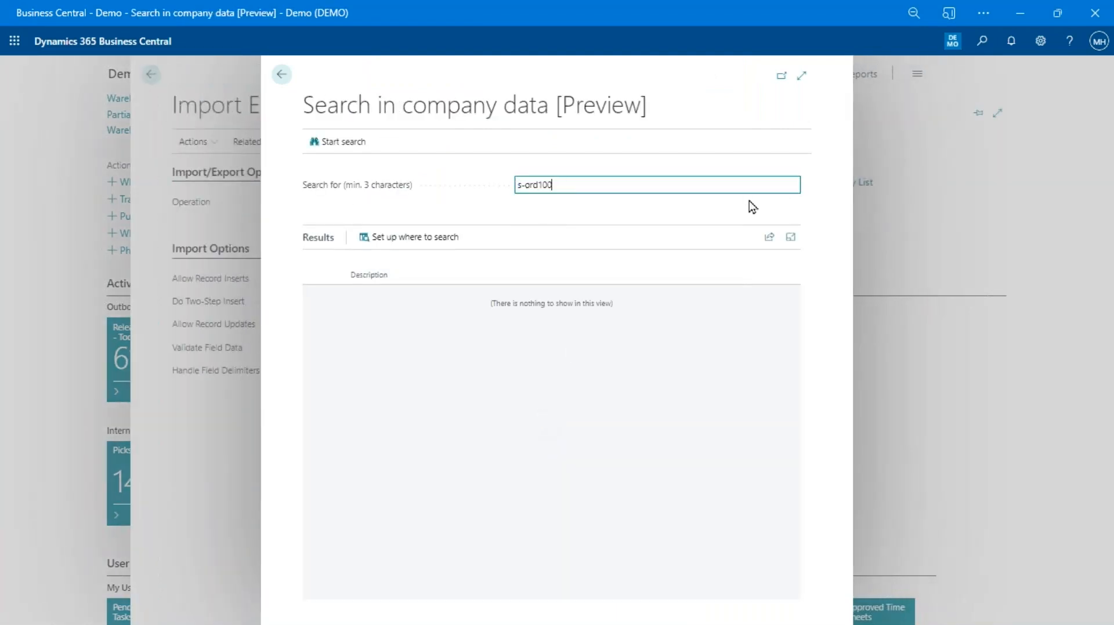
type("*")
key("Return")
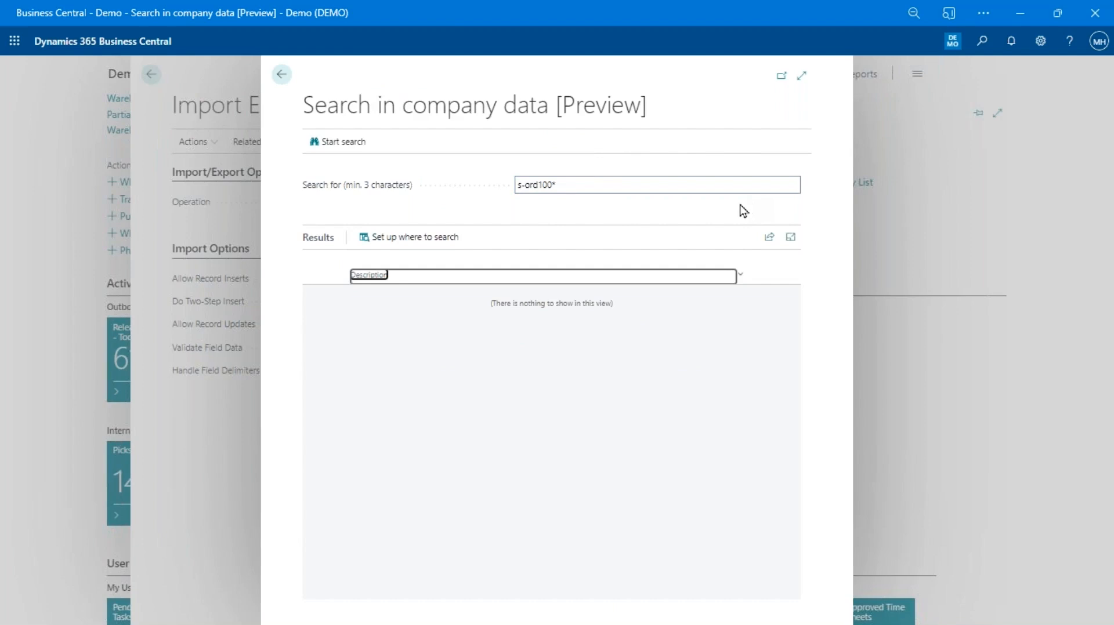
key("Escape")
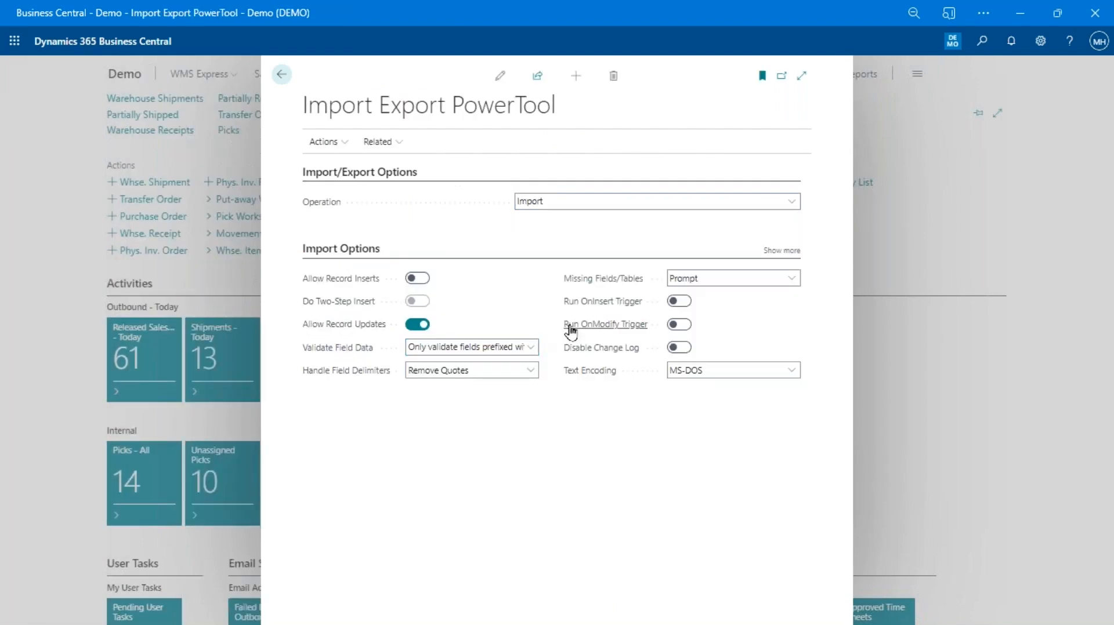
Open Sales Orders, find S-ORD101001, check its five links, then return to the PowerTool page
key("alt+q")
type("sales ord")
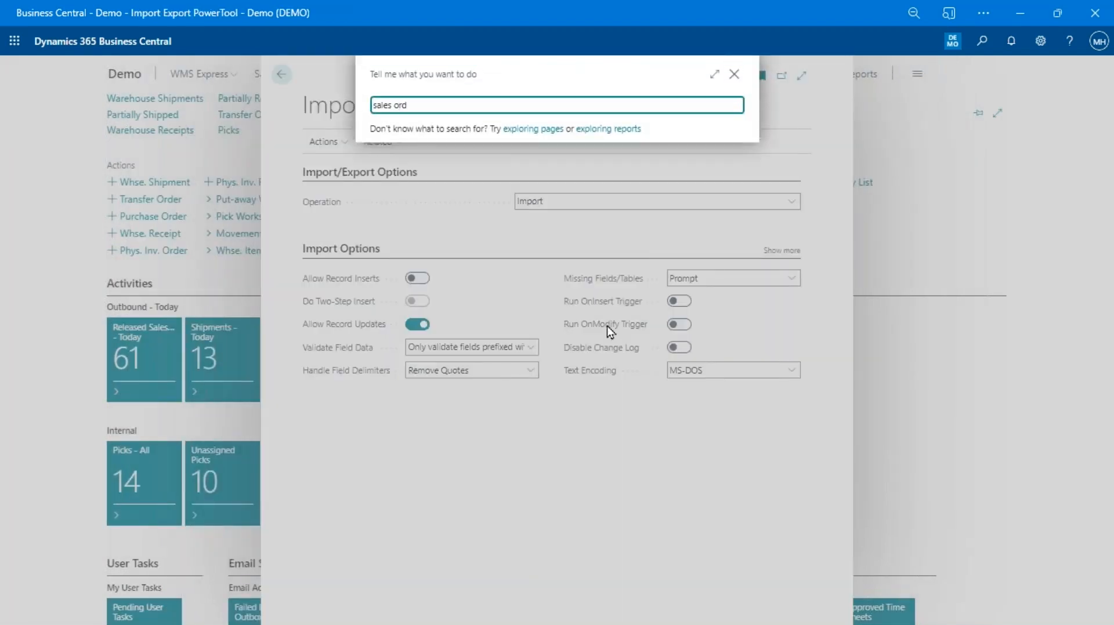
left_click(392, 140)
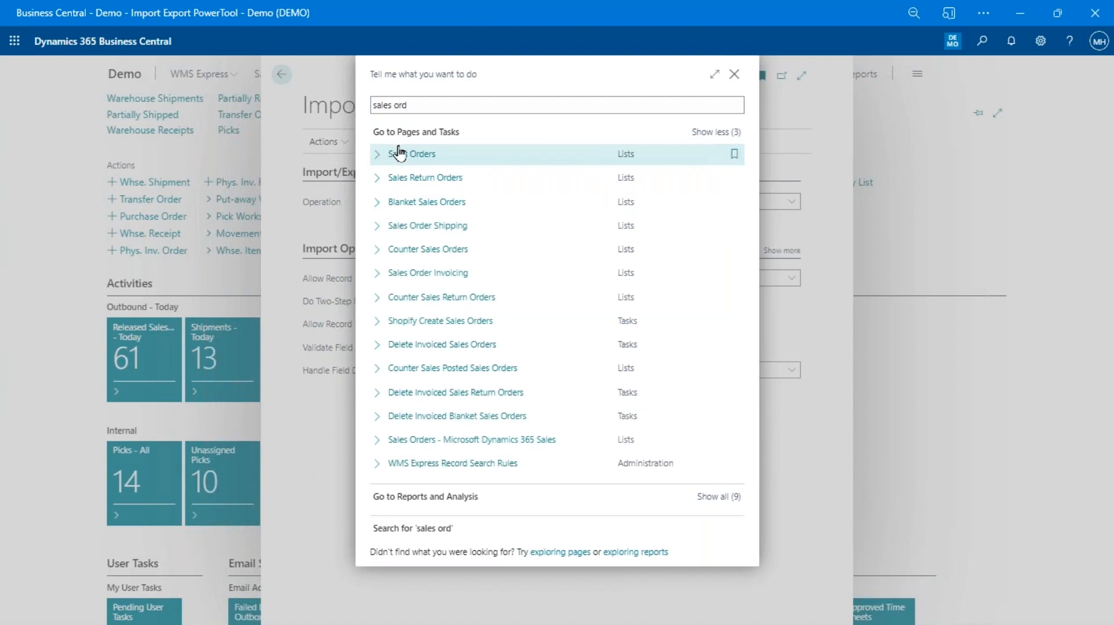
left_click(442, 160)
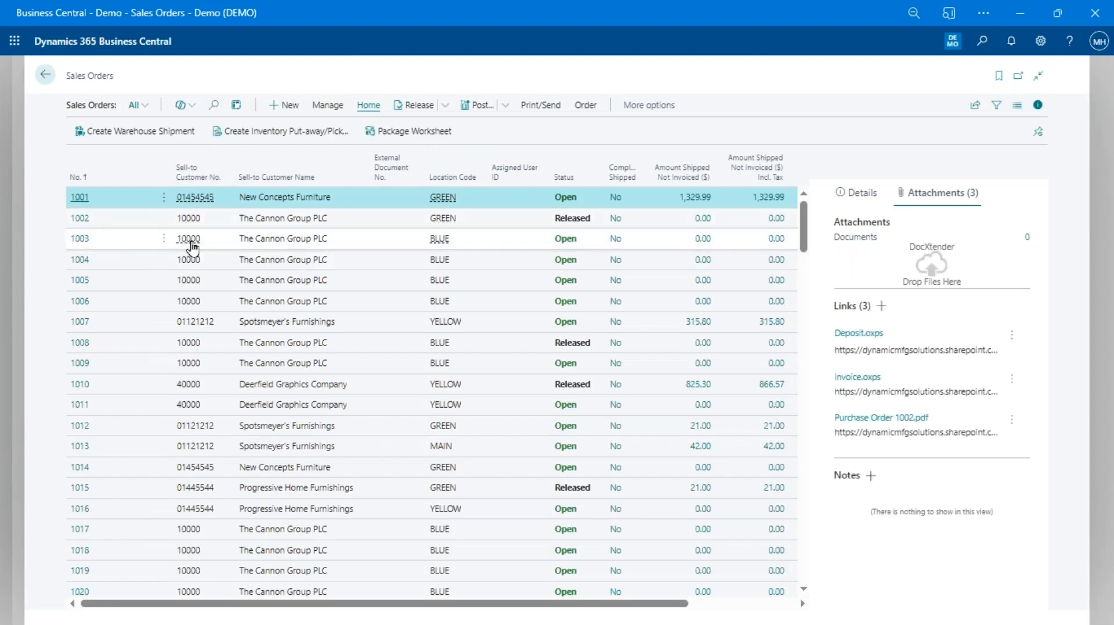
key("F3")
type("s-ord")
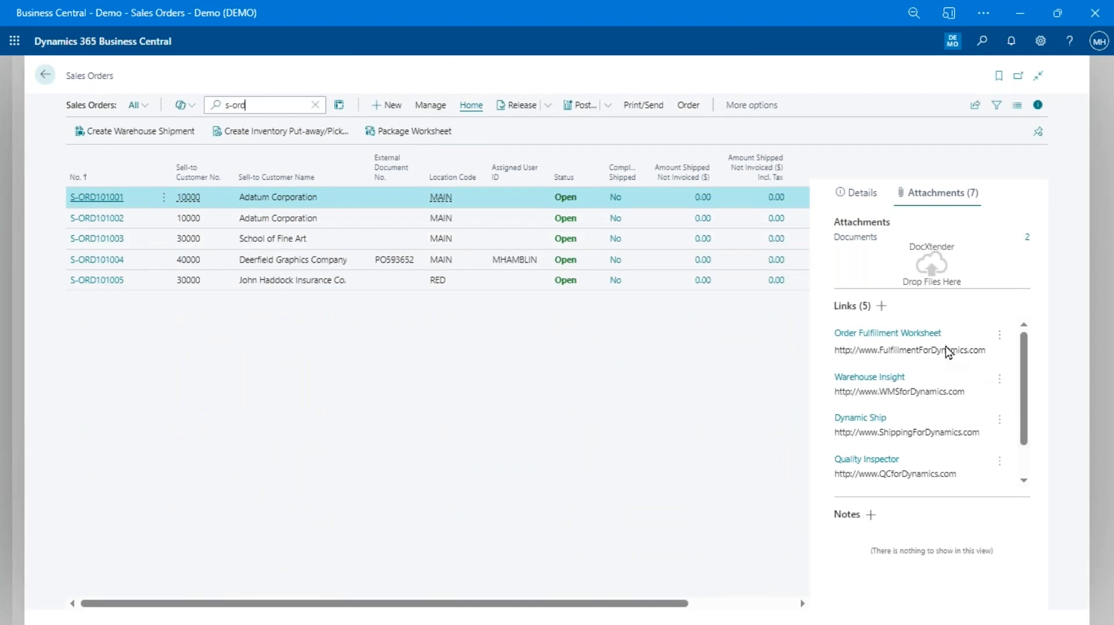
scroll(958, 474, "down", 1)
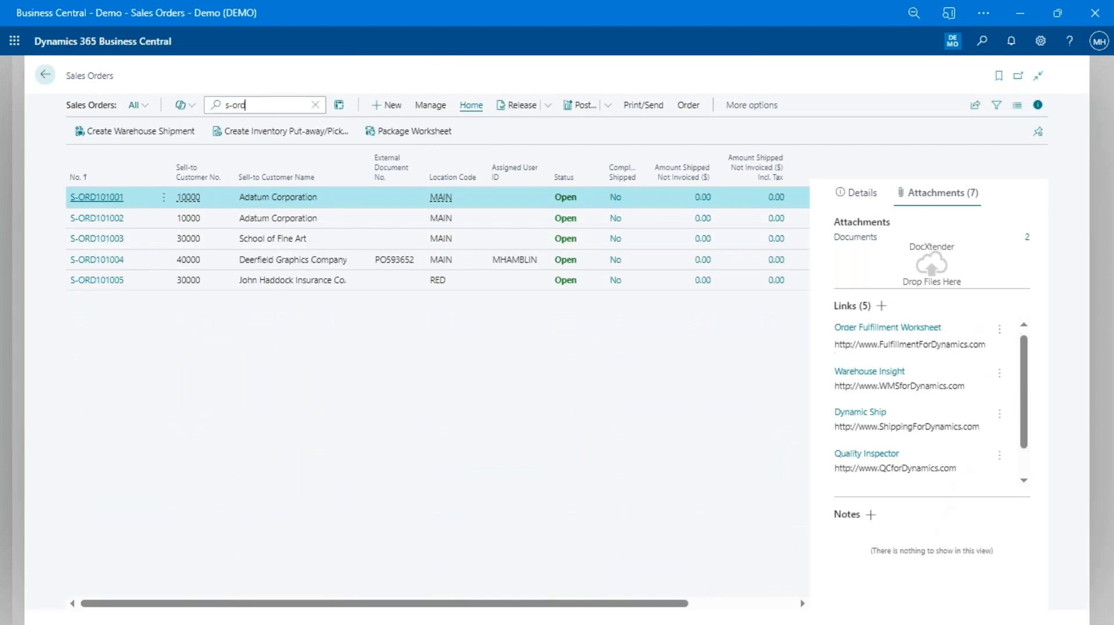
scroll(957, 474, "up", 1)
scroll(992, 418, "down", 1)
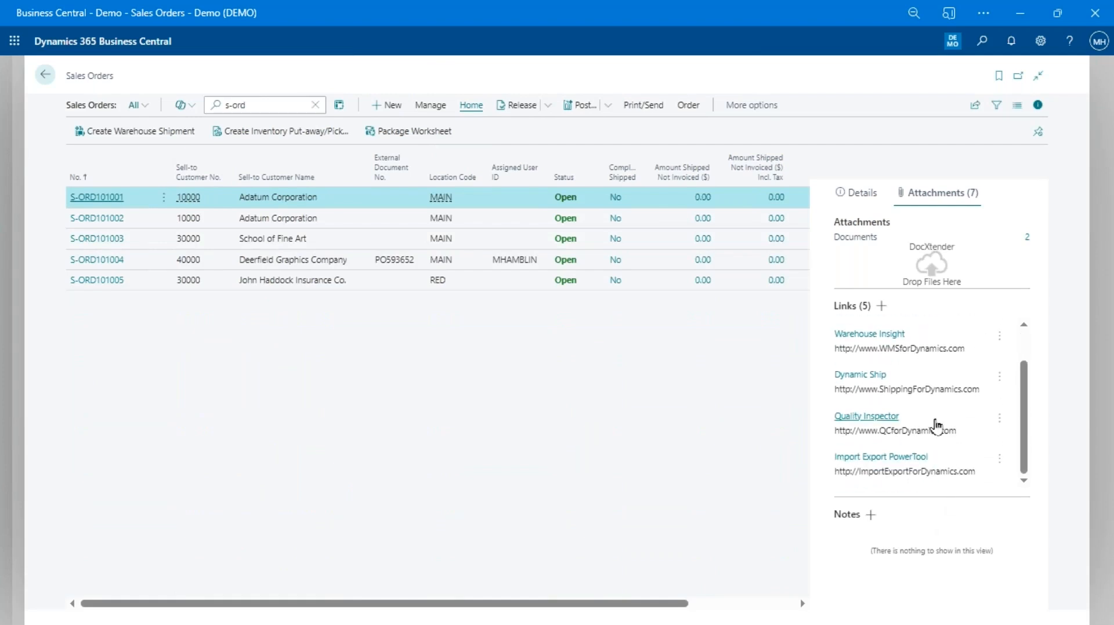
scroll(975, 428, "up", 1)
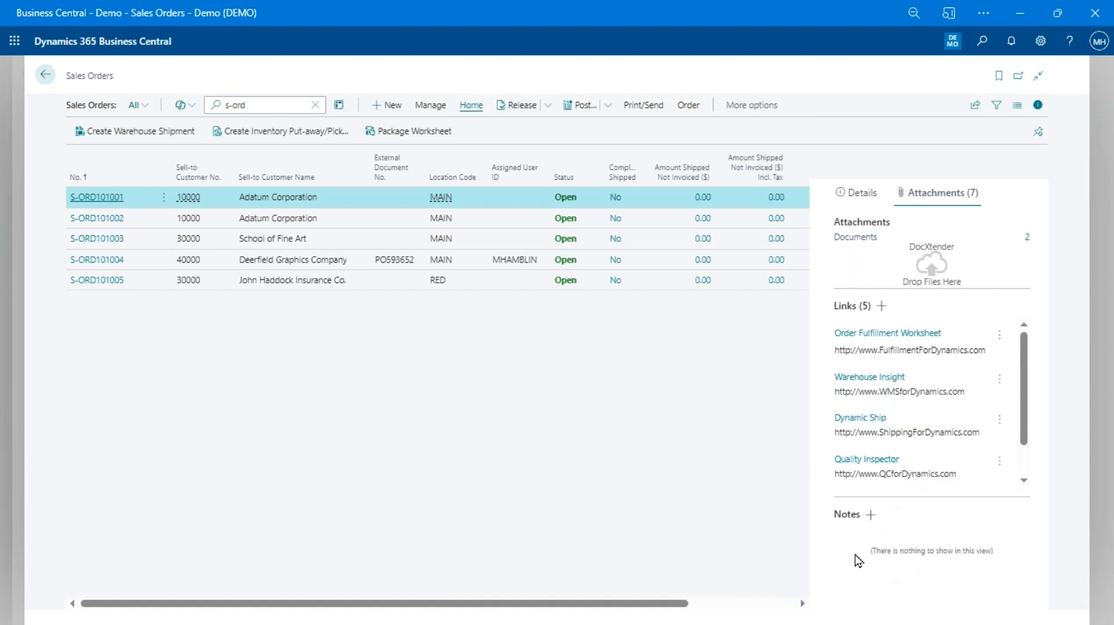
left_click(46, 76)
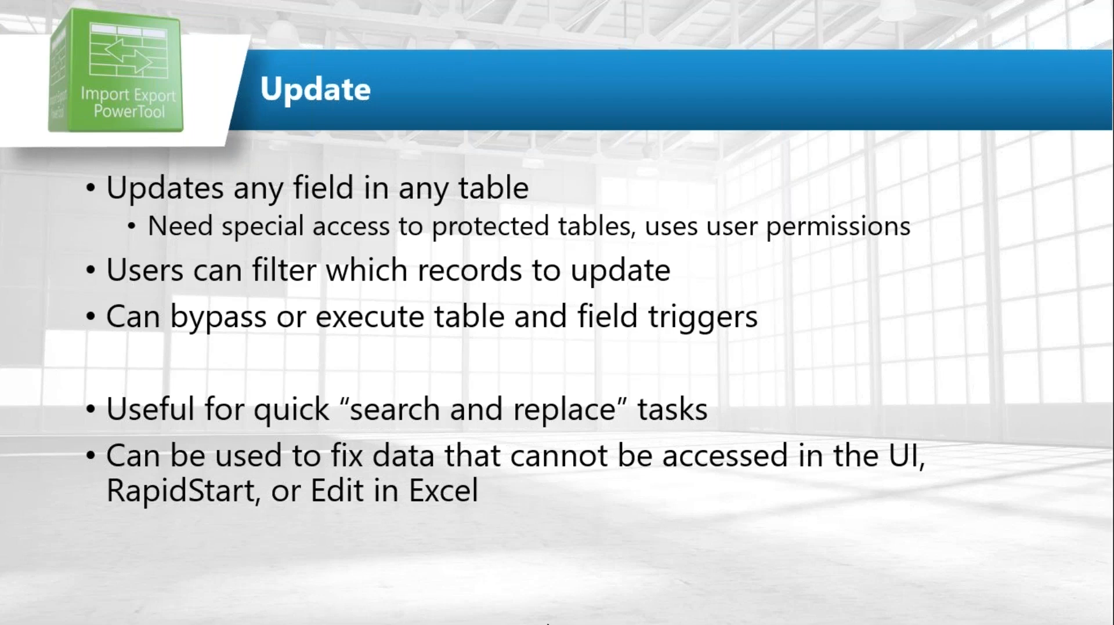
Set the operation to Update on table 18 Customer, with Email as the field to change
left_click(748, 562)
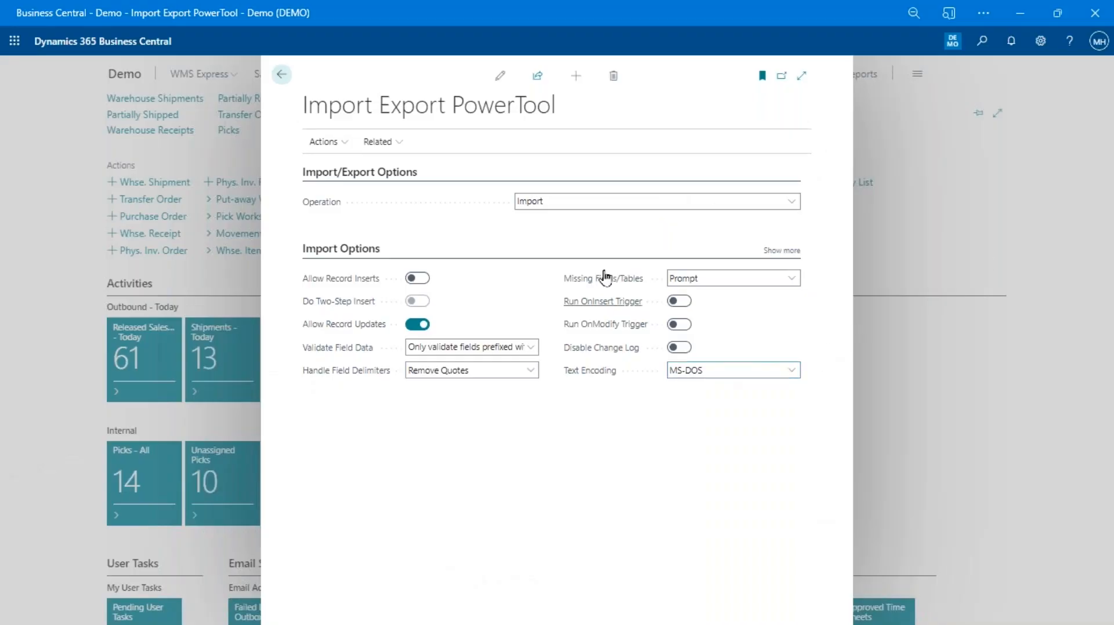
left_click(598, 204)
left_click(560, 247)
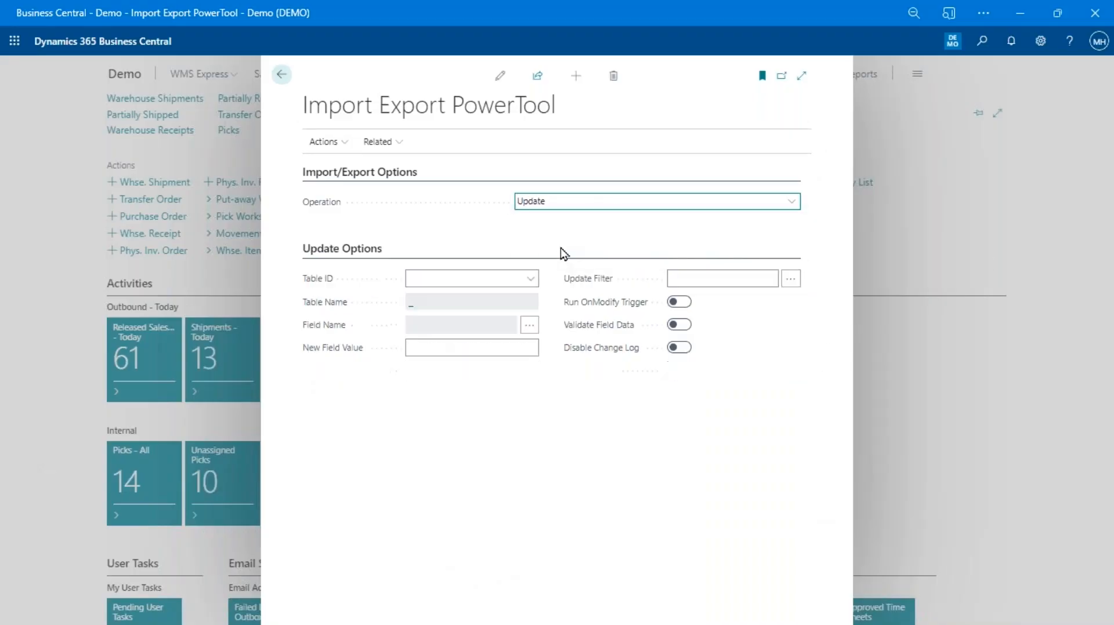
left_click(499, 281)
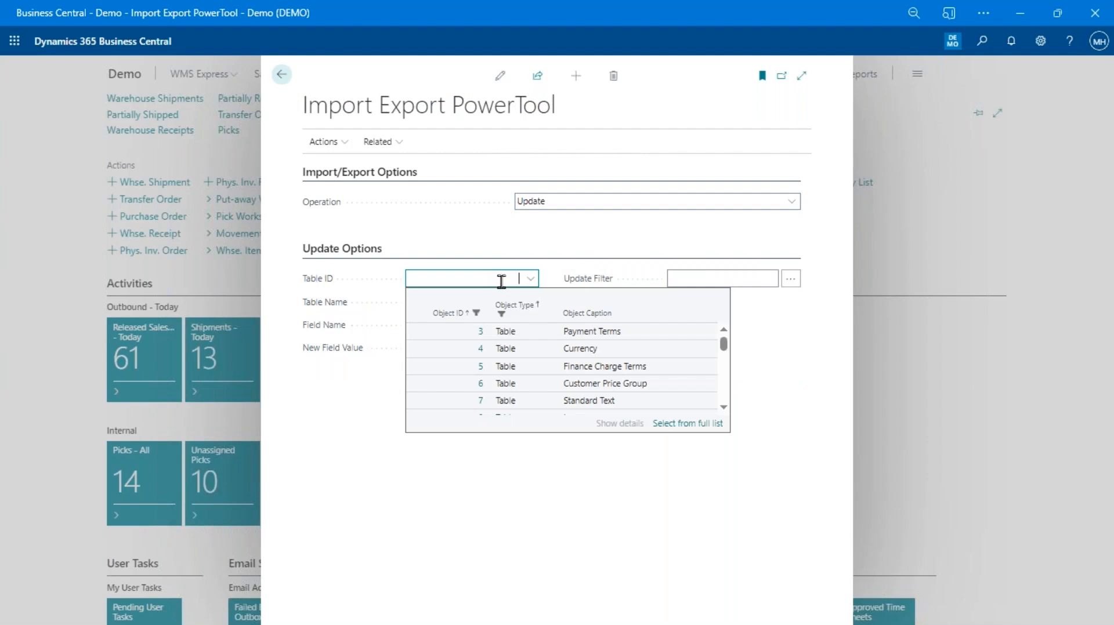
type("custo")
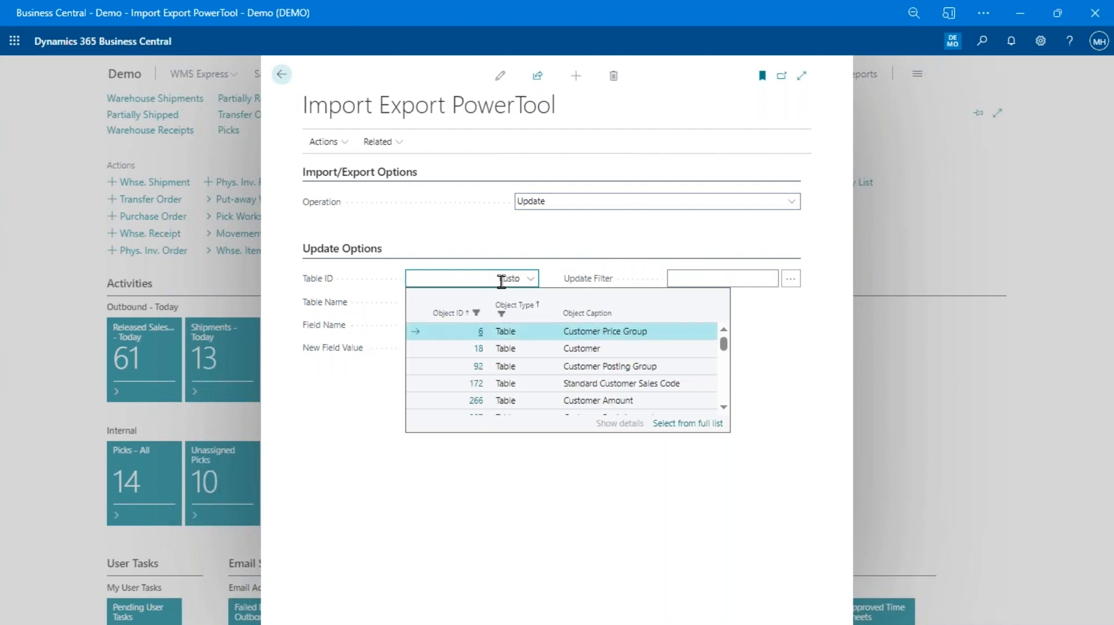
left_click(480, 349)
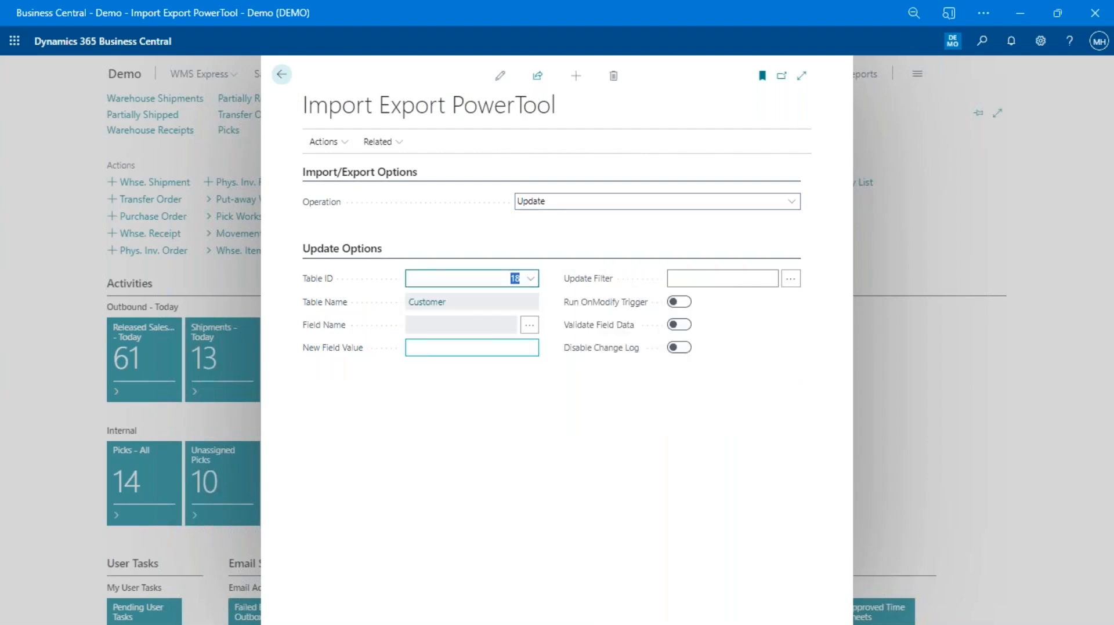
left_click(530, 326)
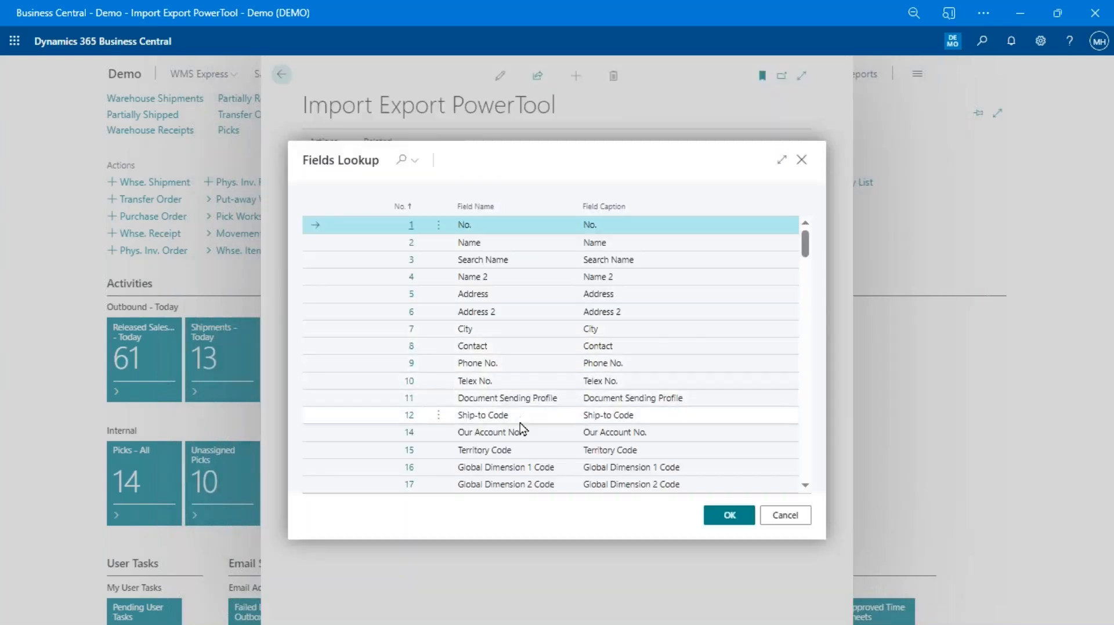
scroll(520, 441, "down", 5)
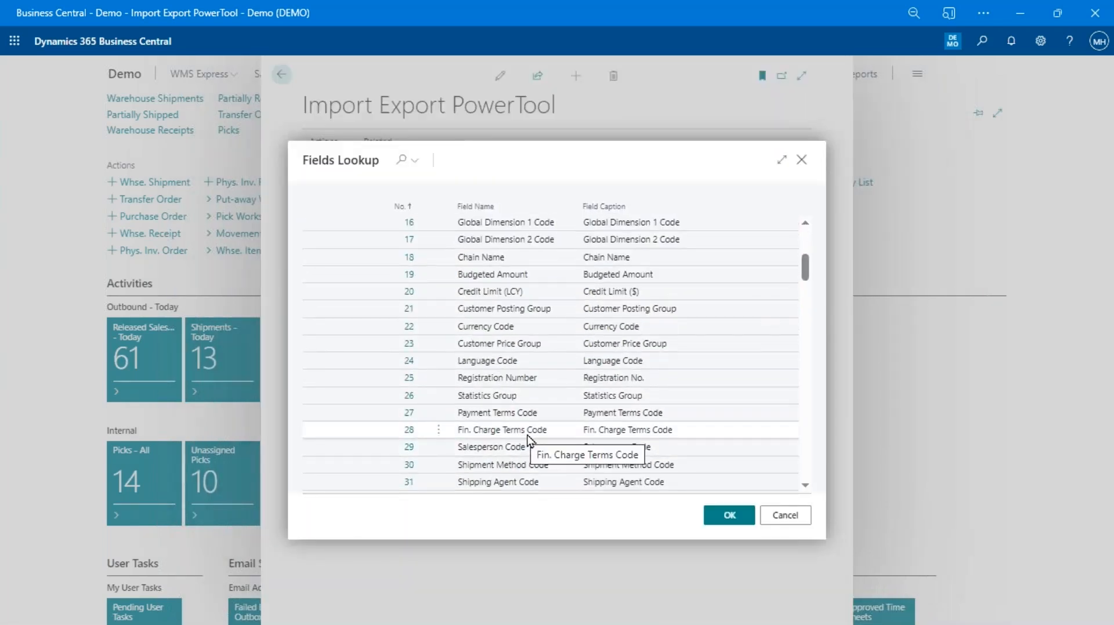
type("mail")
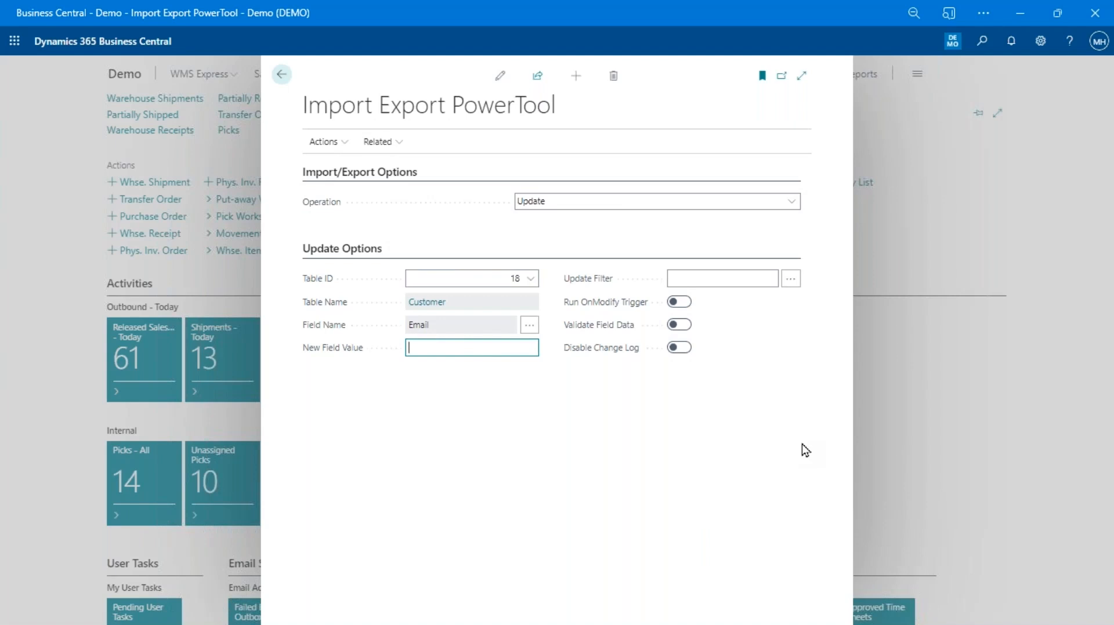
Enter the new email value and set the Update Filter to Country/Region Code = US
left_click(789, 284)
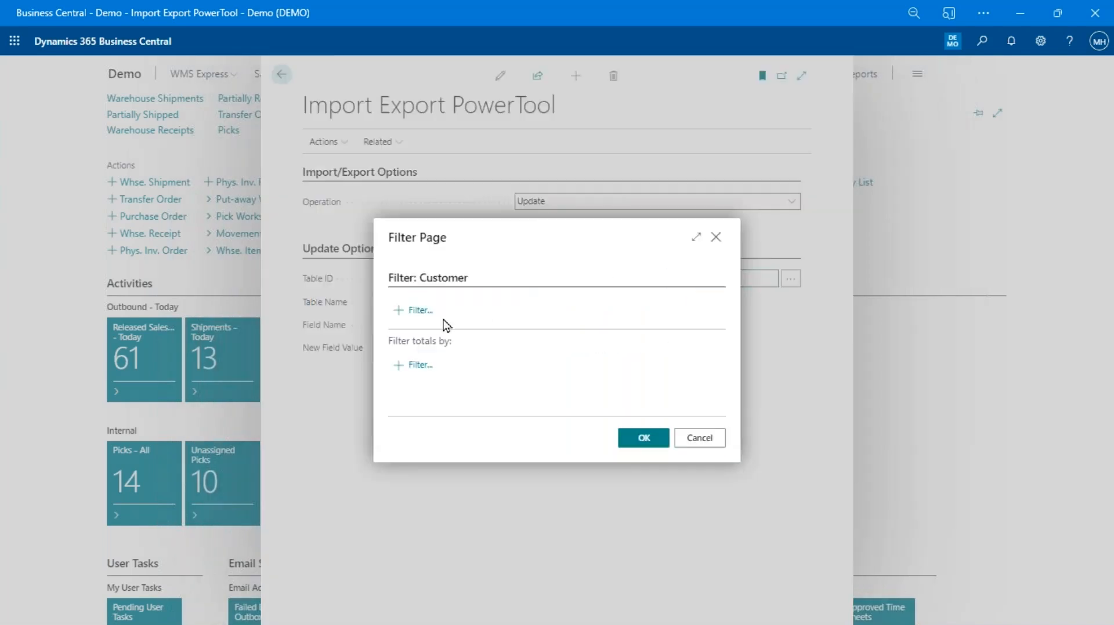
left_click(412, 316)
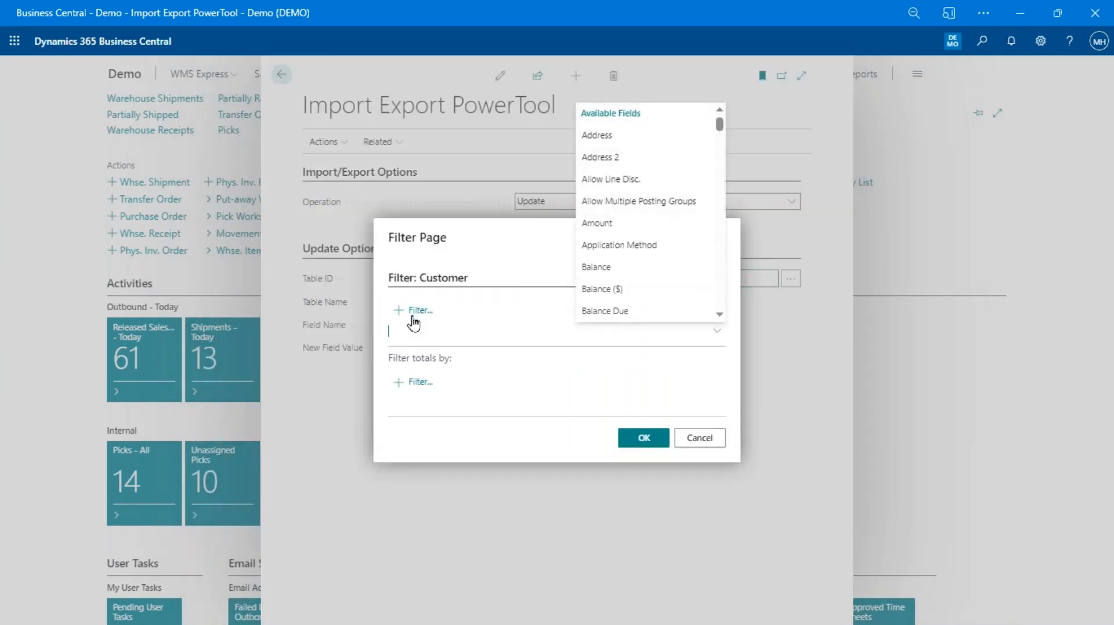
type("Coun")
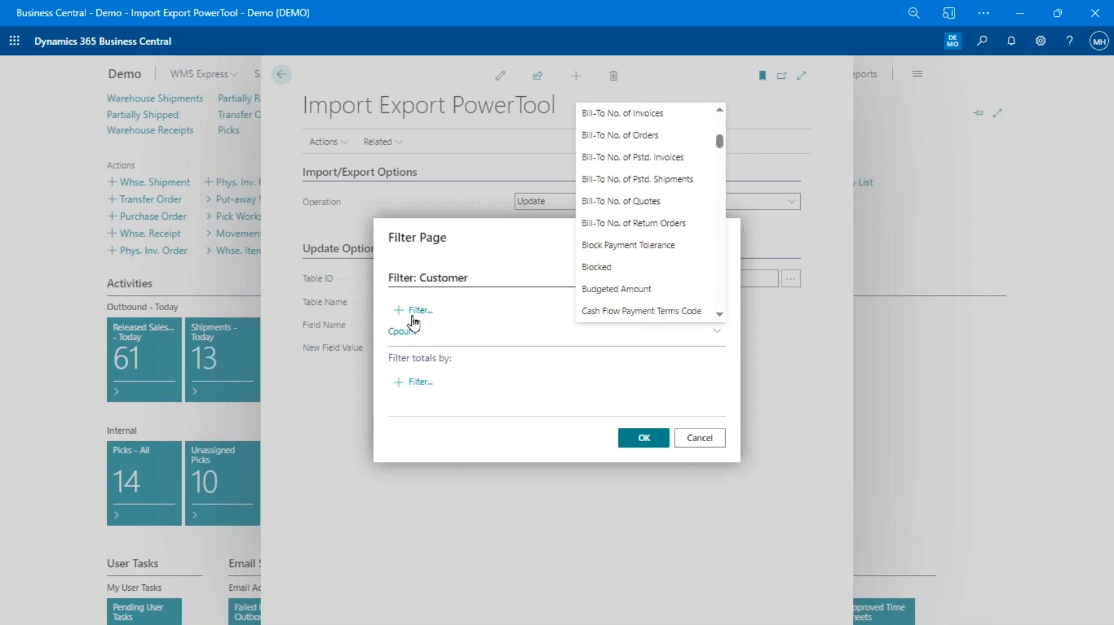
key("BackSpace")
key("BackSpace")
key("BackSpace")
key("BackSpace")
type("ou")
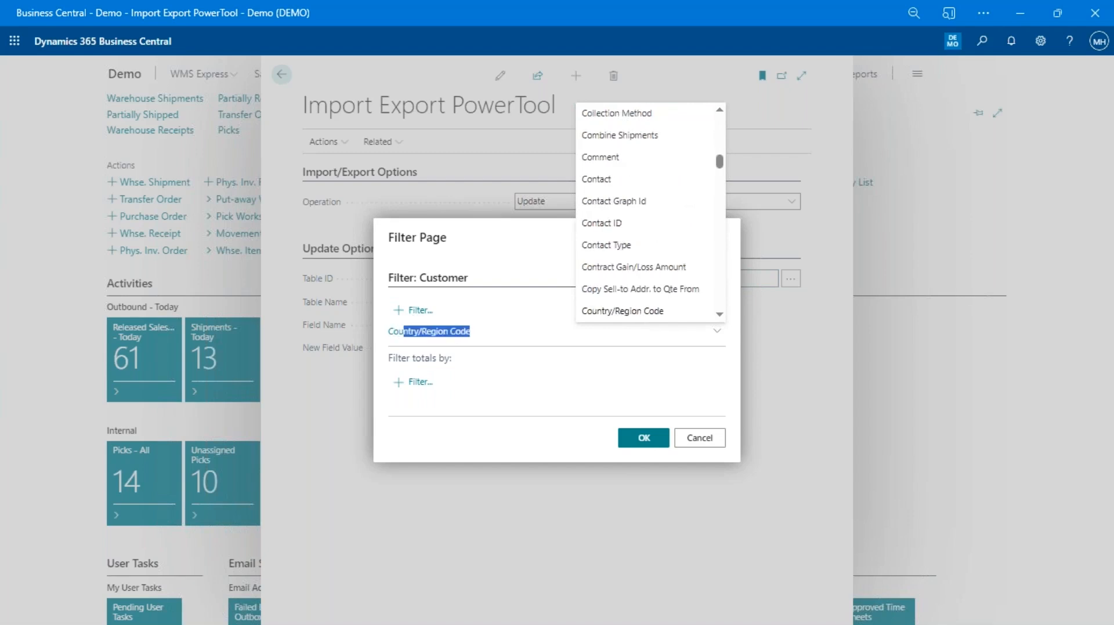
key("Return")
type("US")
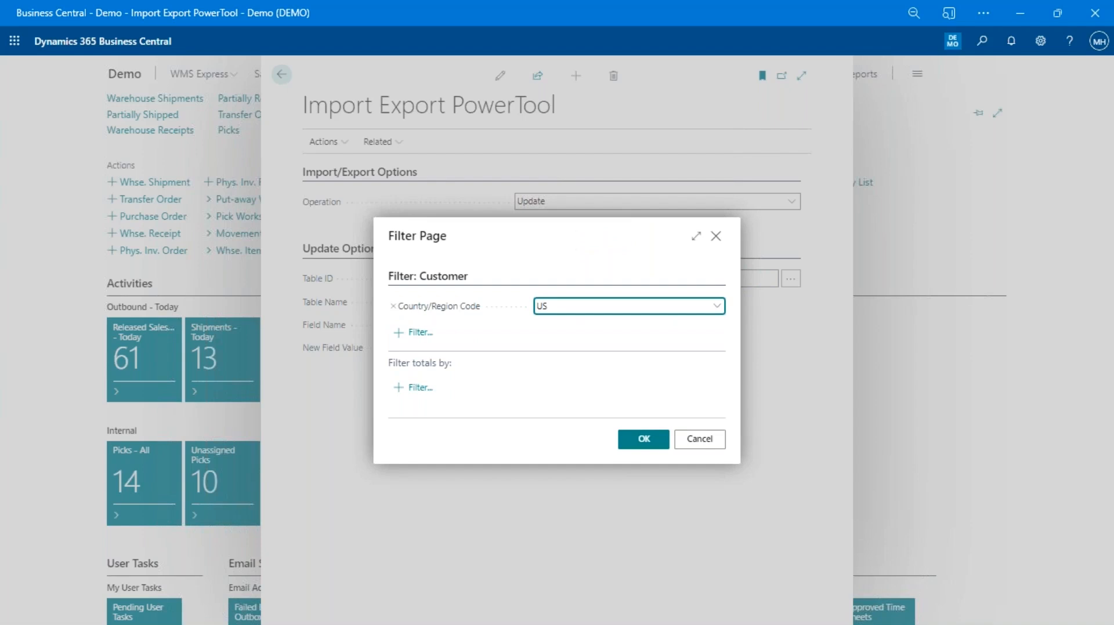
left_click(642, 442)
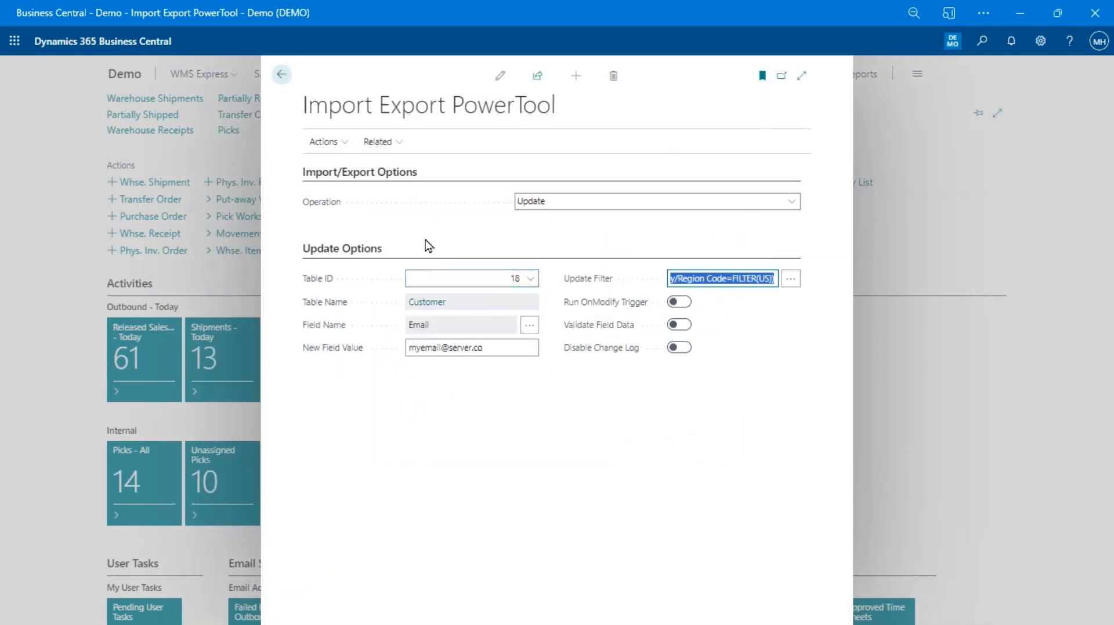
left_click(323, 143)
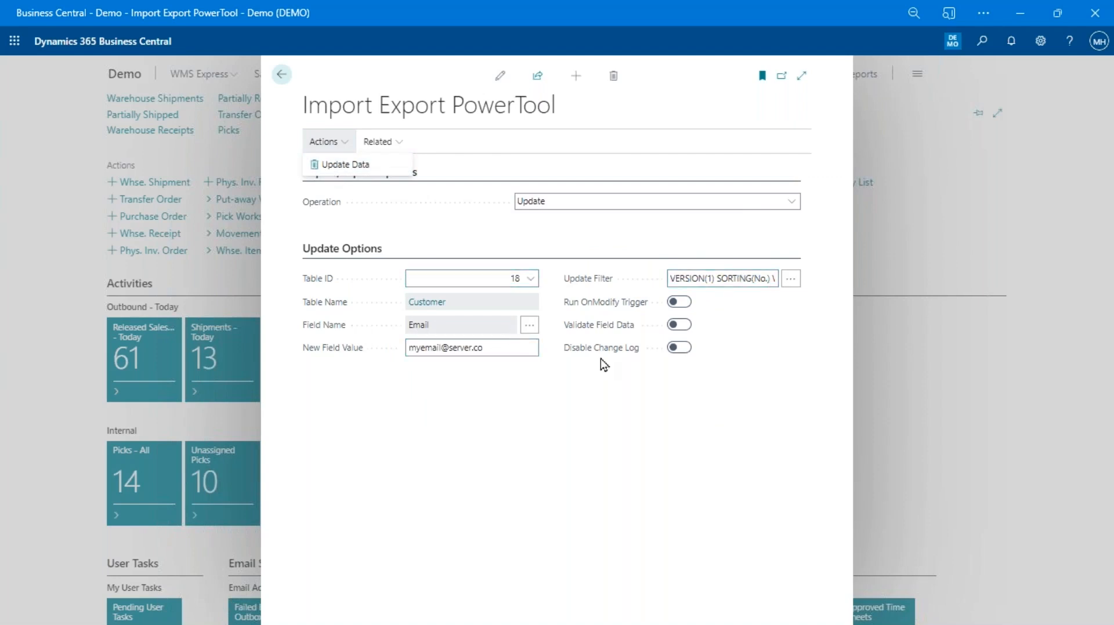
left_click(482, 348)
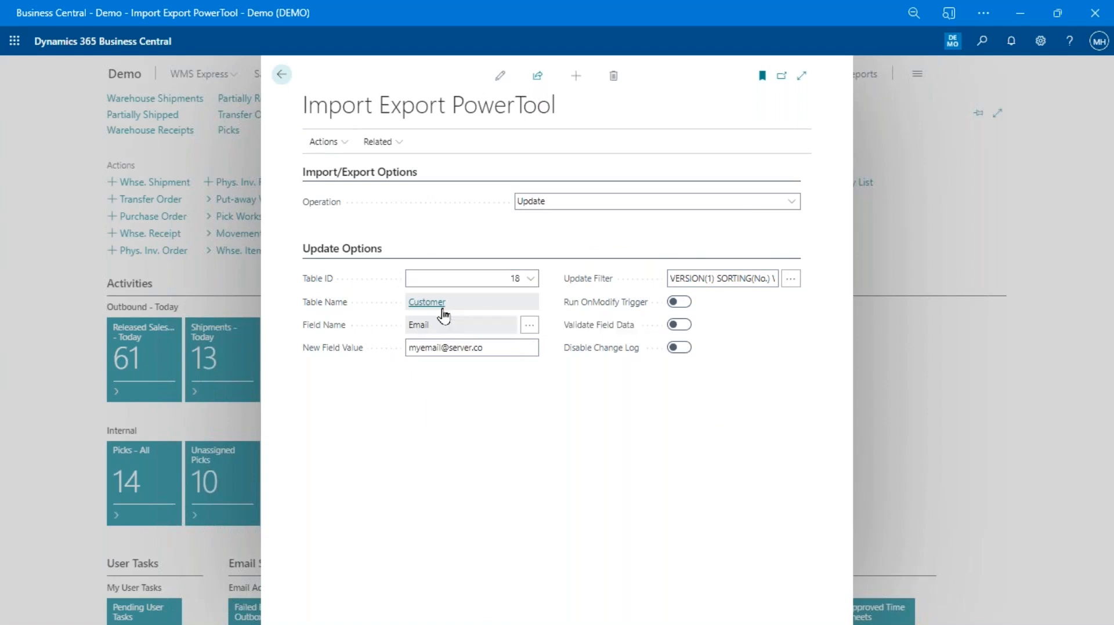
left_click(441, 307)
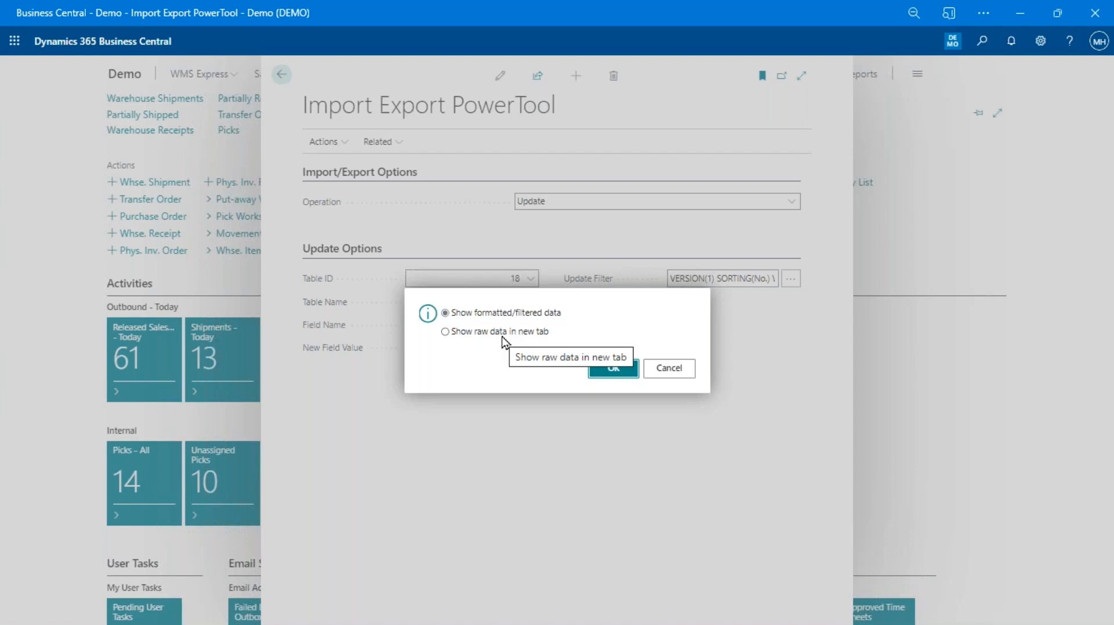
left_click(613, 368)
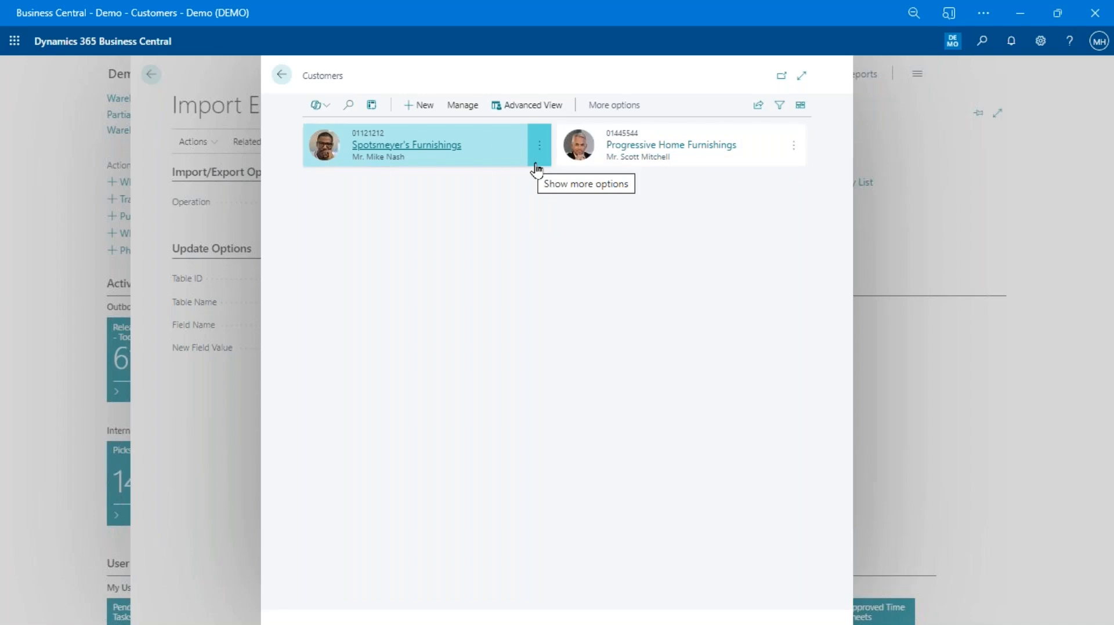
left_click(281, 75)
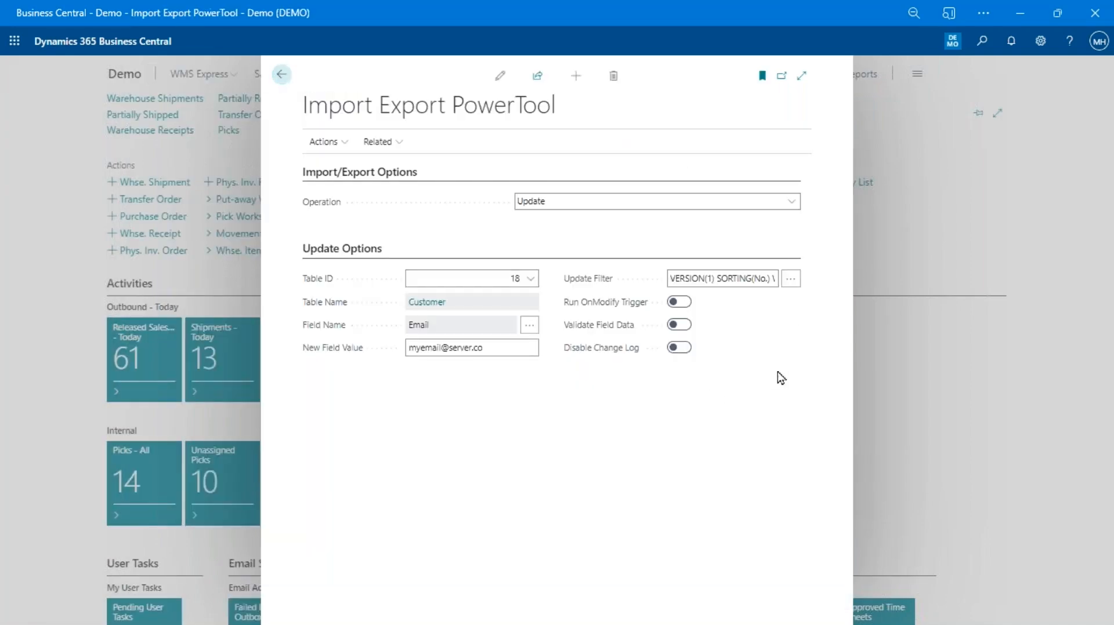
Run Update Data, confirm with the shown code, and approve updating the 2 Customer records
left_click(323, 143)
left_click(328, 168)
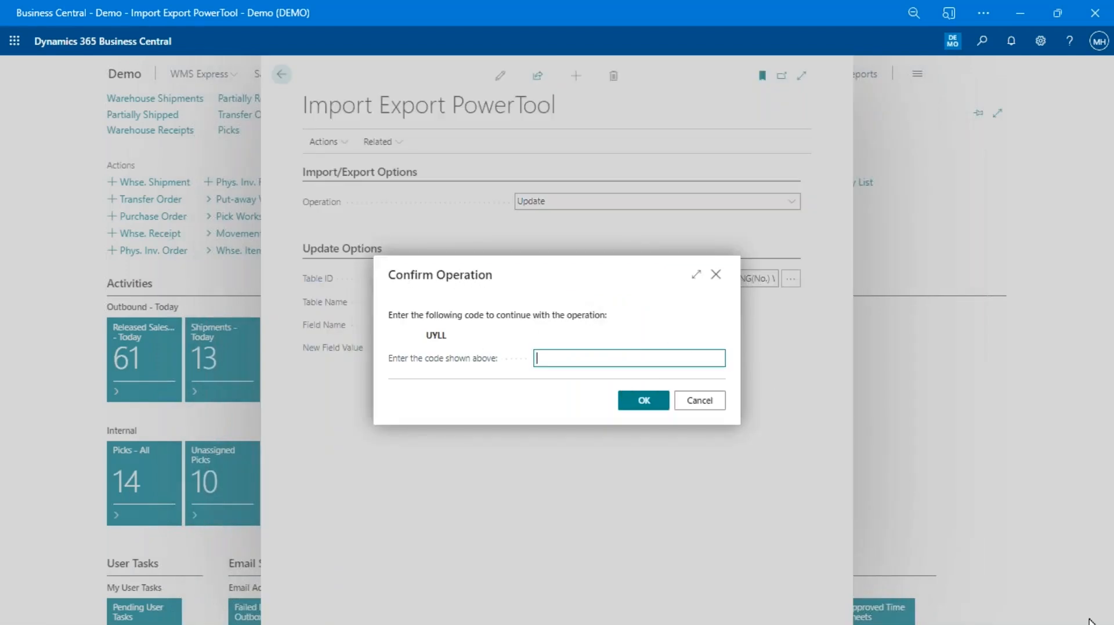
type("uyll")
left_click(645, 401)
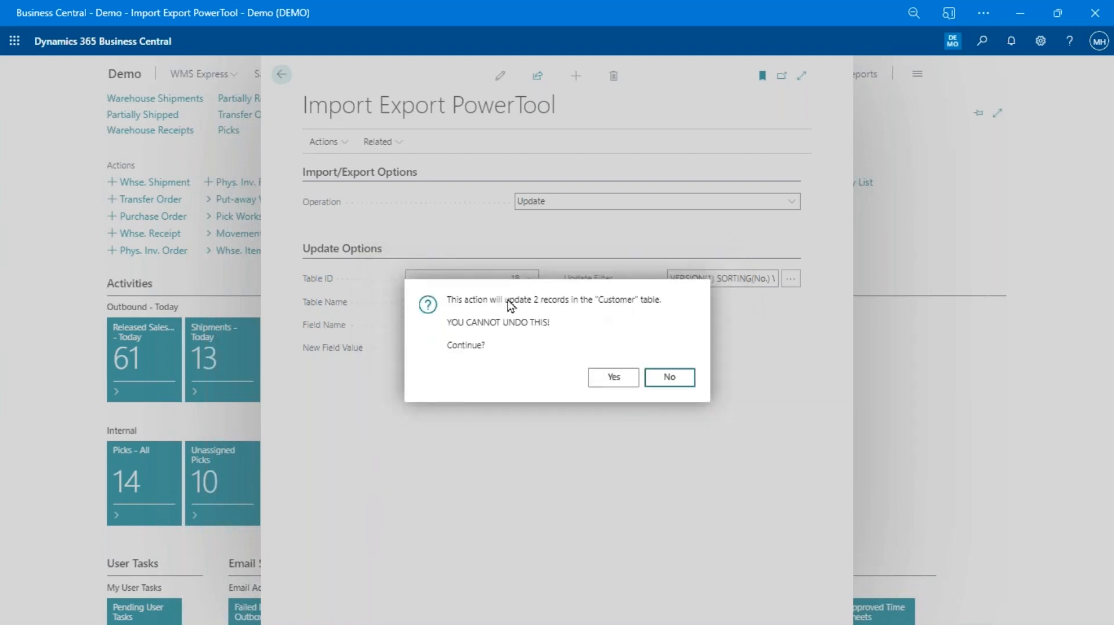
left_click(615, 379)
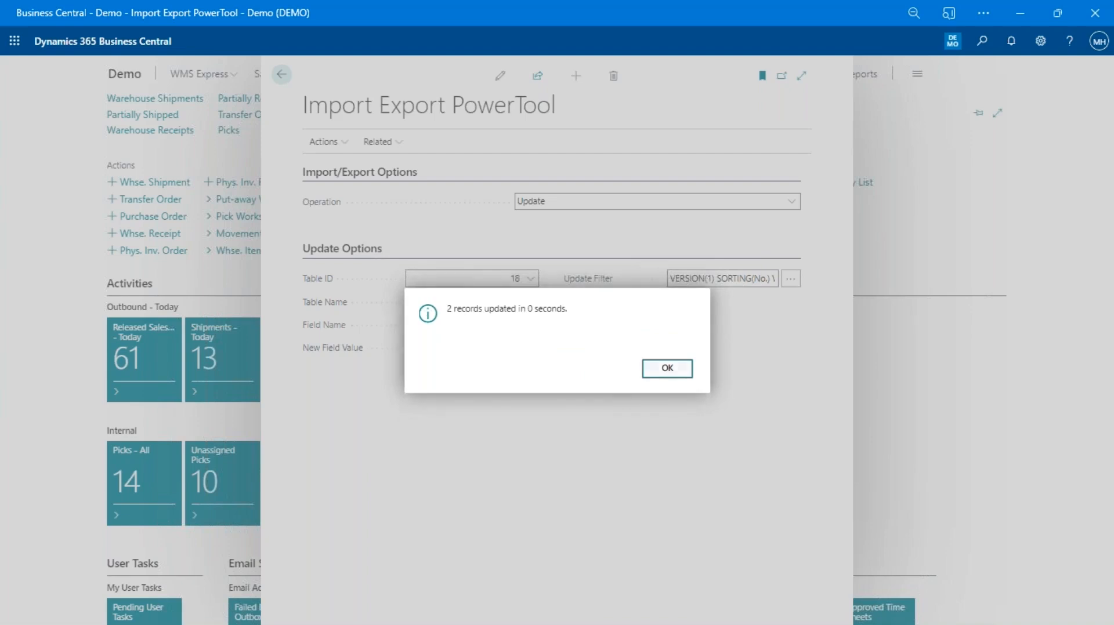
left_click(652, 369)
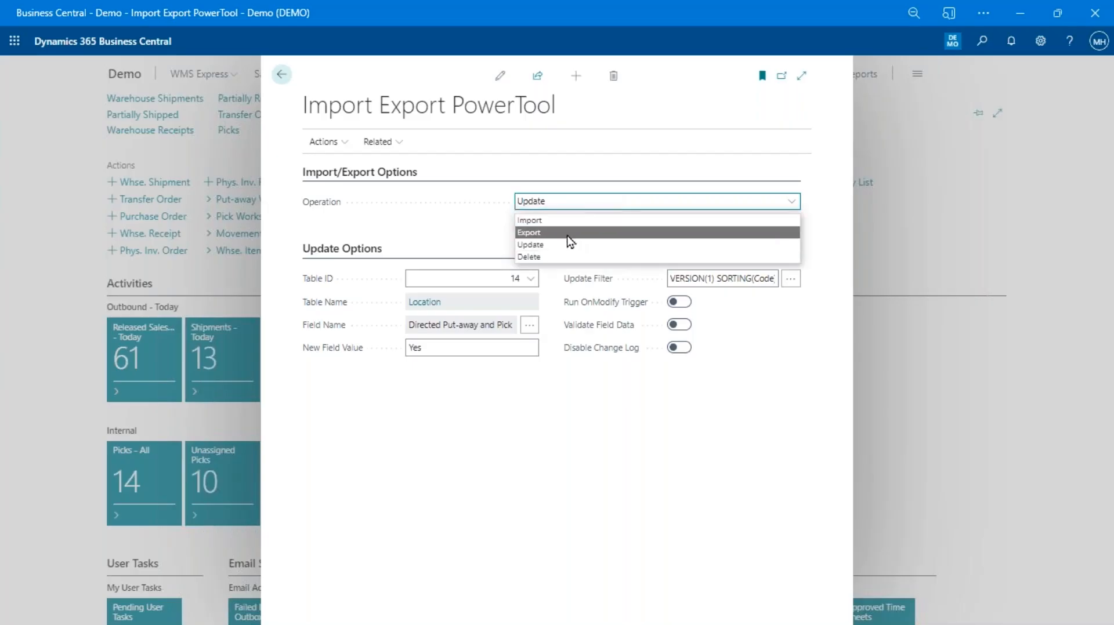
Set the operation to Delete on table 32, Item Ledger Entry
left_click(558, 257)
left_click(482, 279)
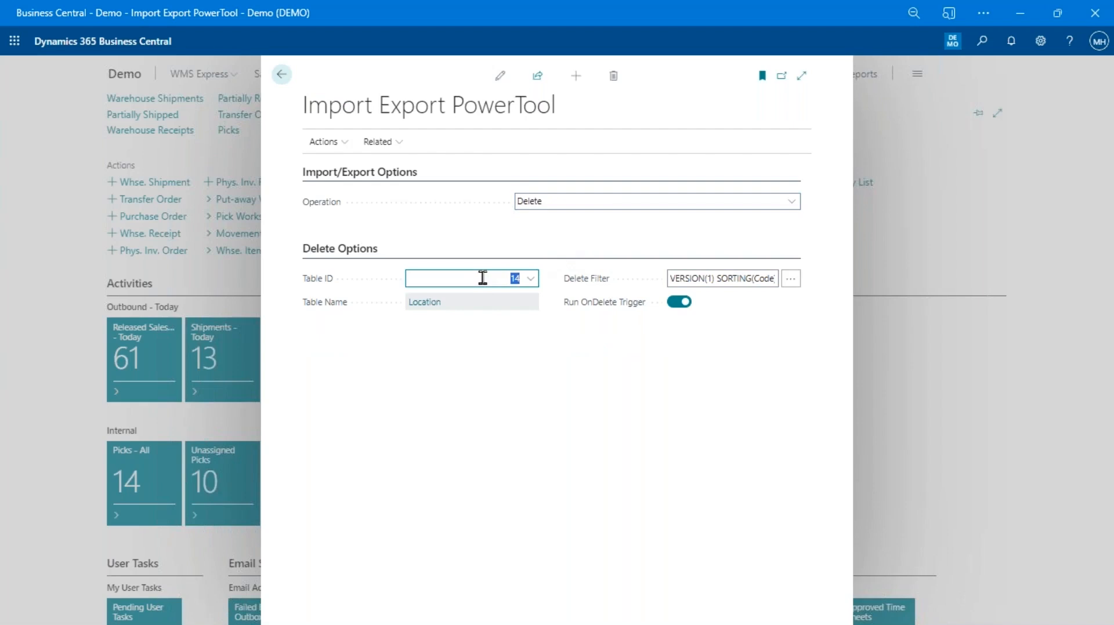
type("32")
key("Tab")
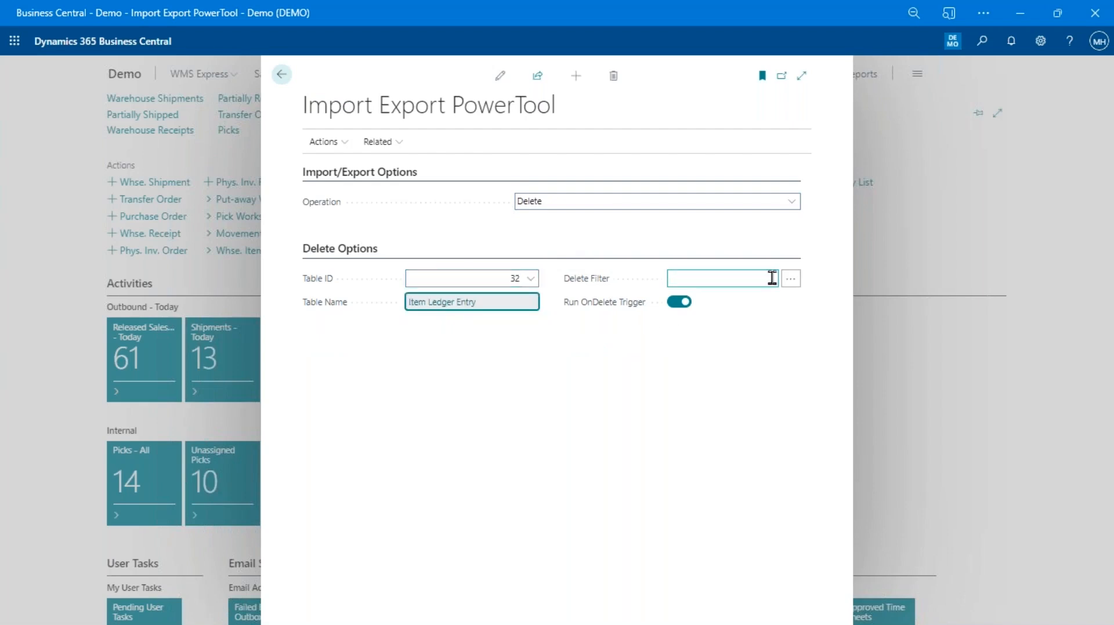
Set the Delete Filter to Entry No. 1000.
left_click(791, 278)
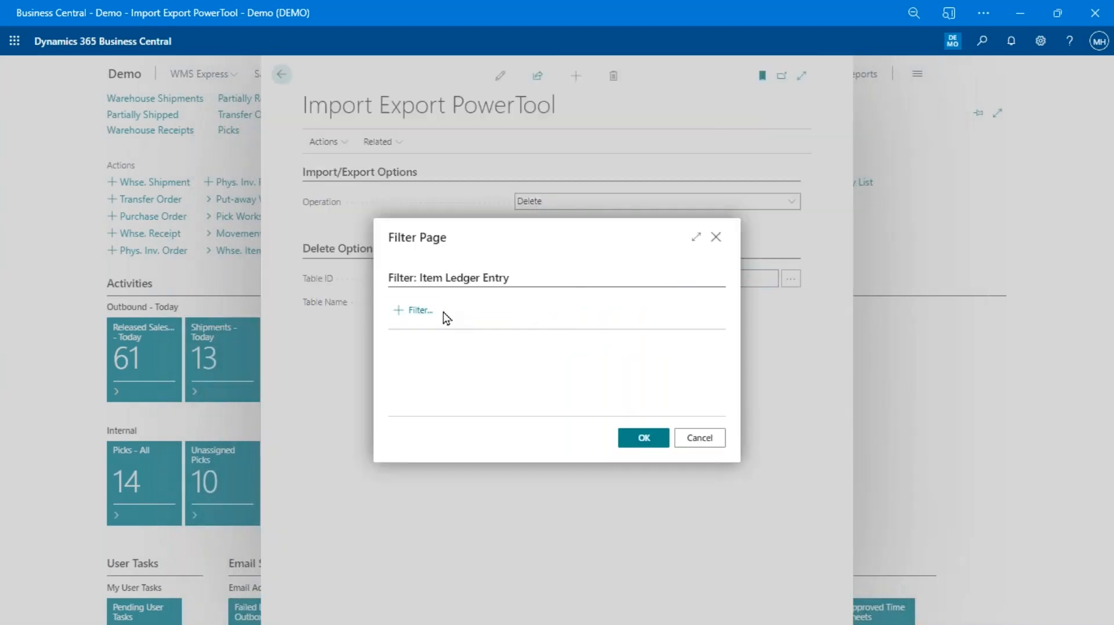
left_click(432, 311)
type("Entry No.")
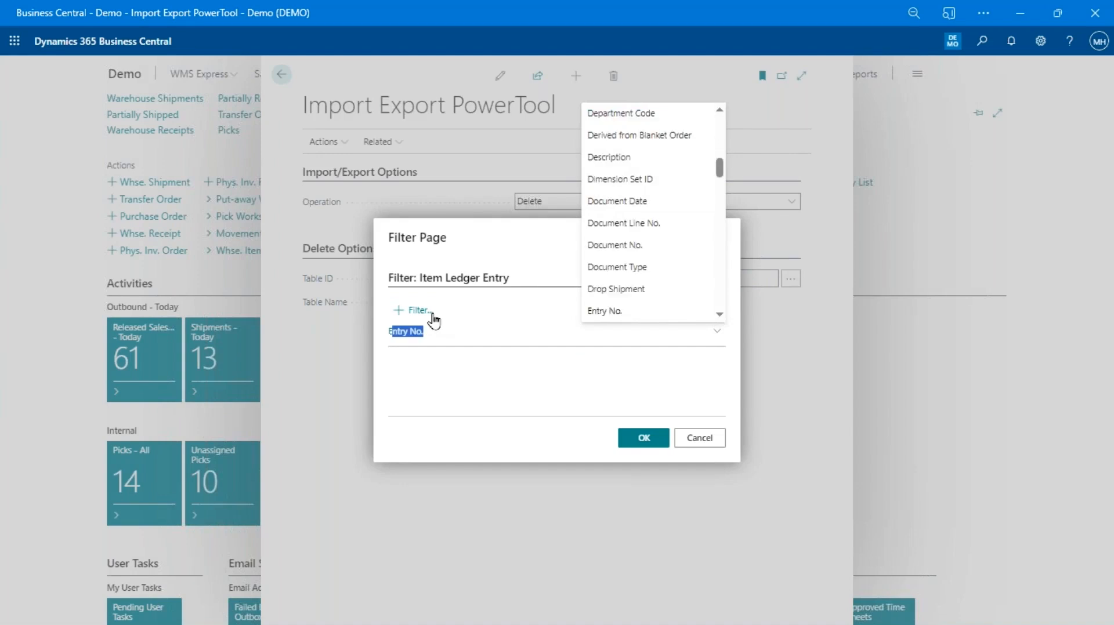
key("Tab")
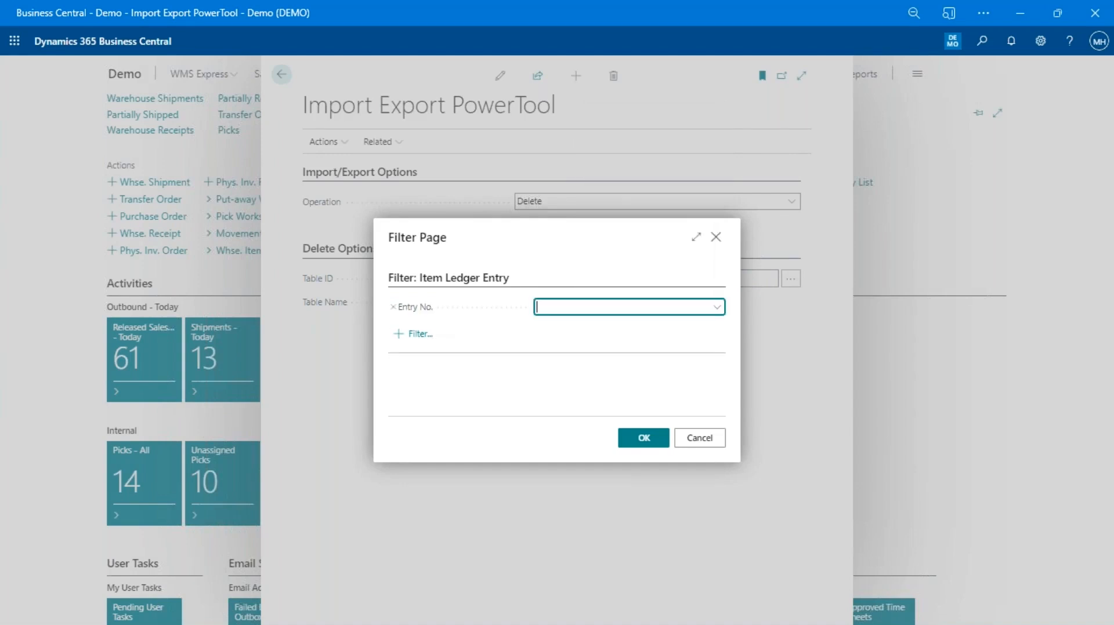
type("1000..")
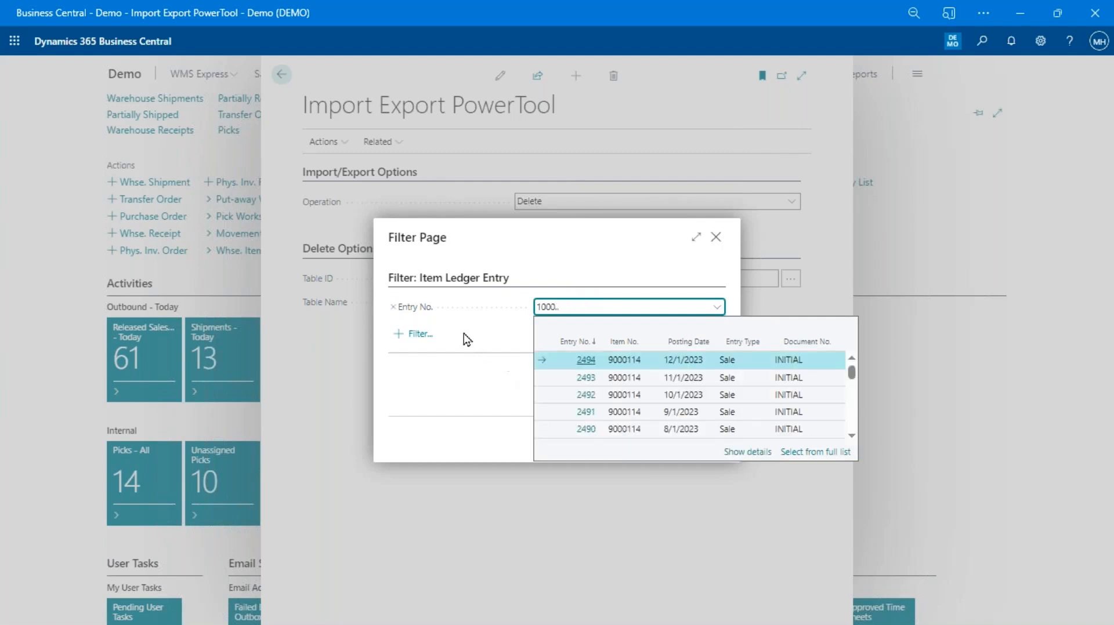
left_click(457, 381)
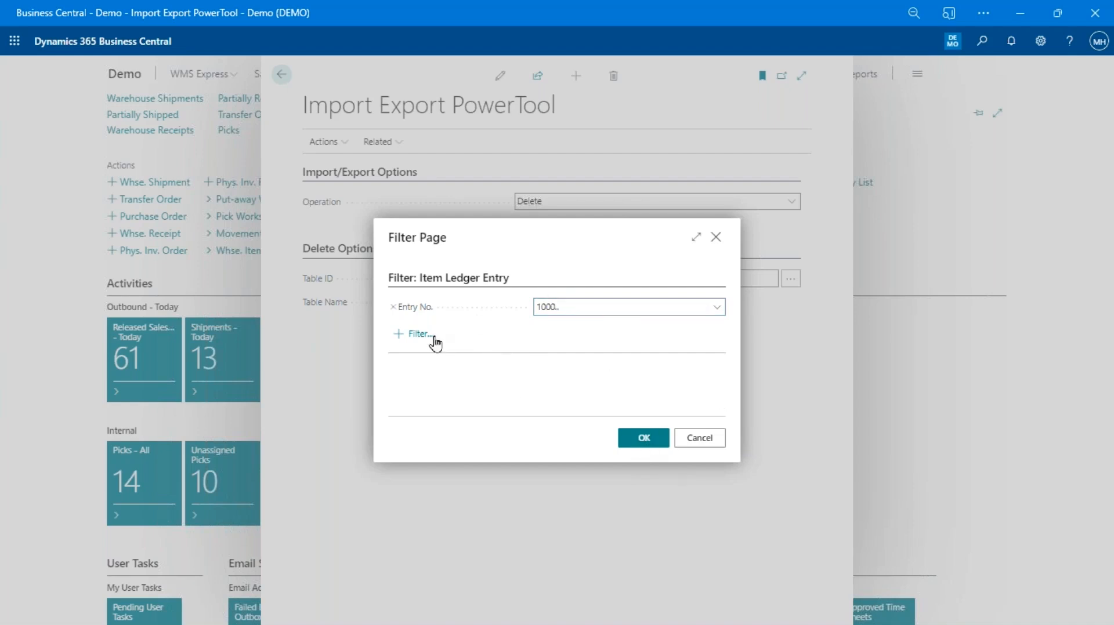
left_click(432, 334)
left_click(520, 395)
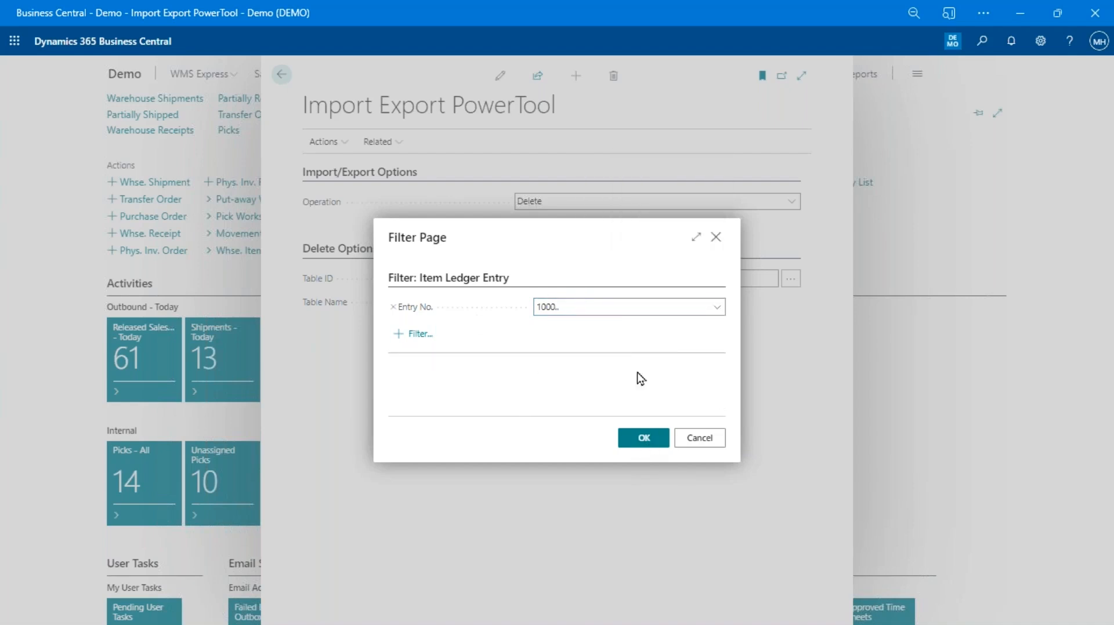
left_click(647, 451)
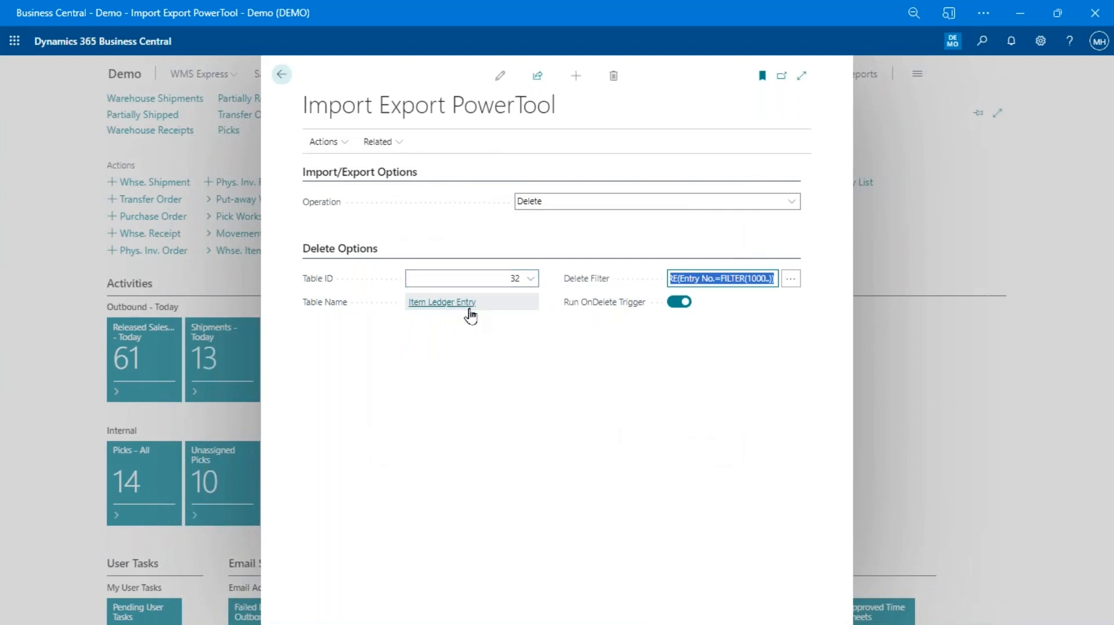
Run Delete Data, confirm with the shown code, and approve deleting the 1495 Item Ledger Entry records
left_click(324, 141)
left_click(340, 169)
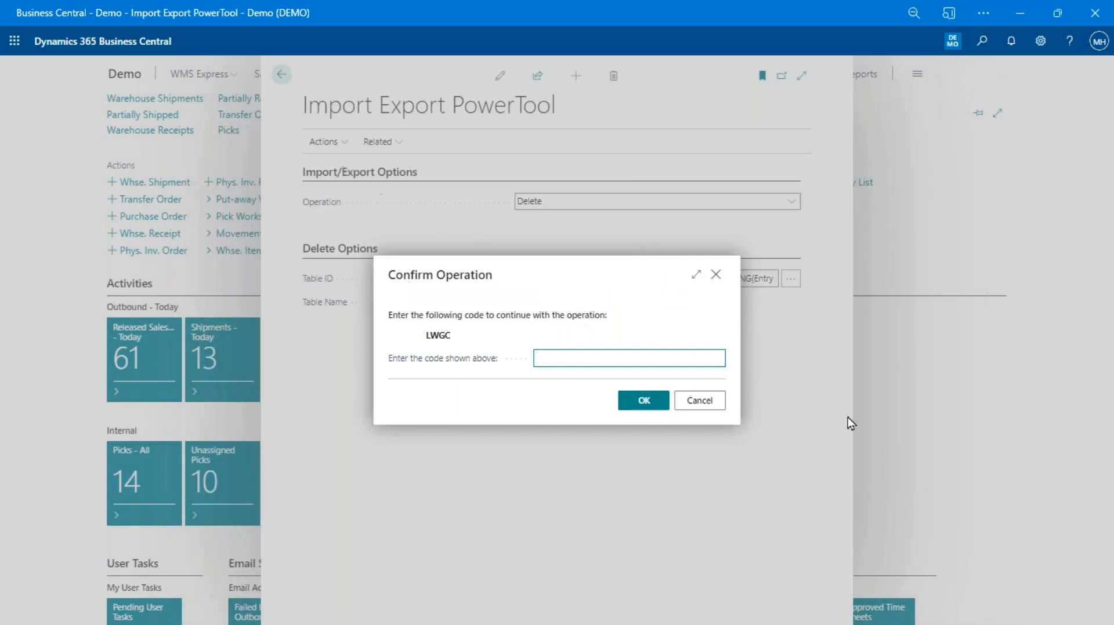
type("lwgc")
left_click(621, 402)
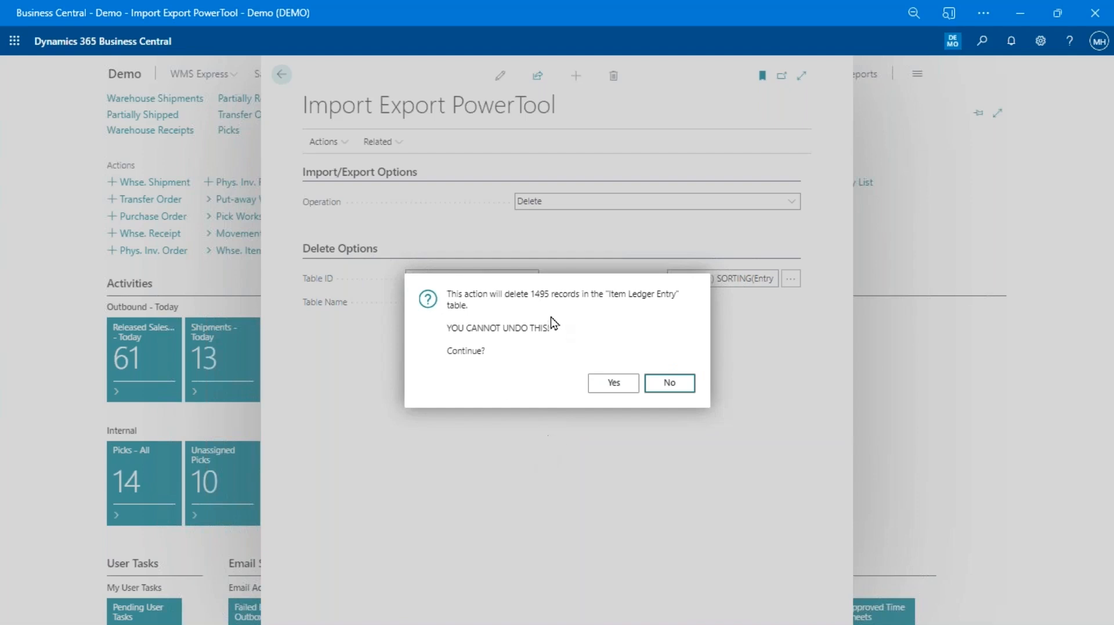
left_click(615, 386)
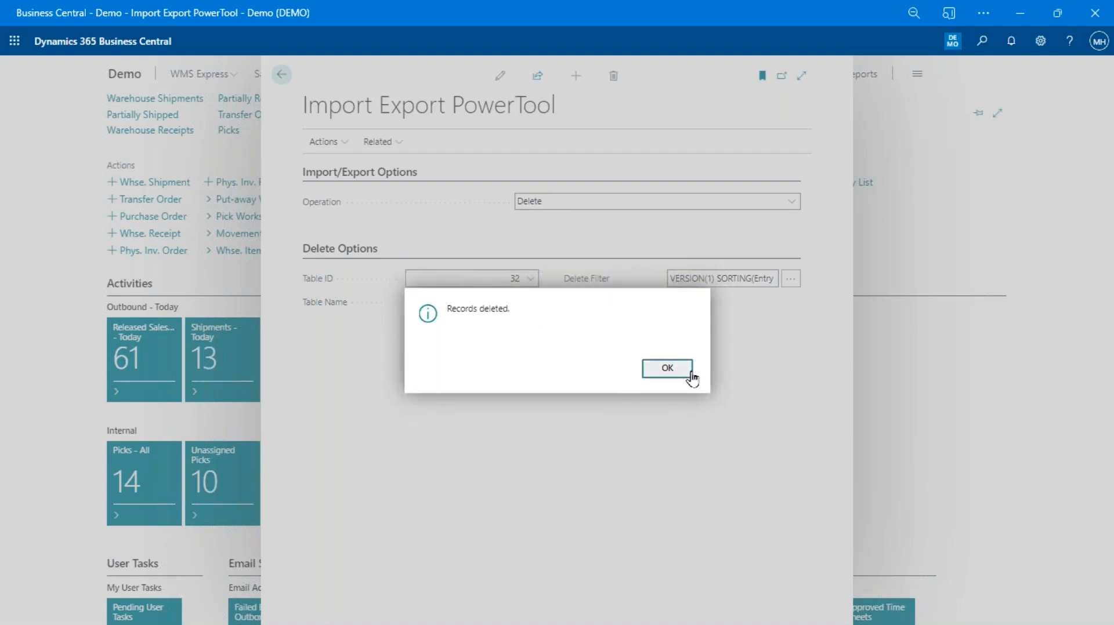
left_click(689, 374)
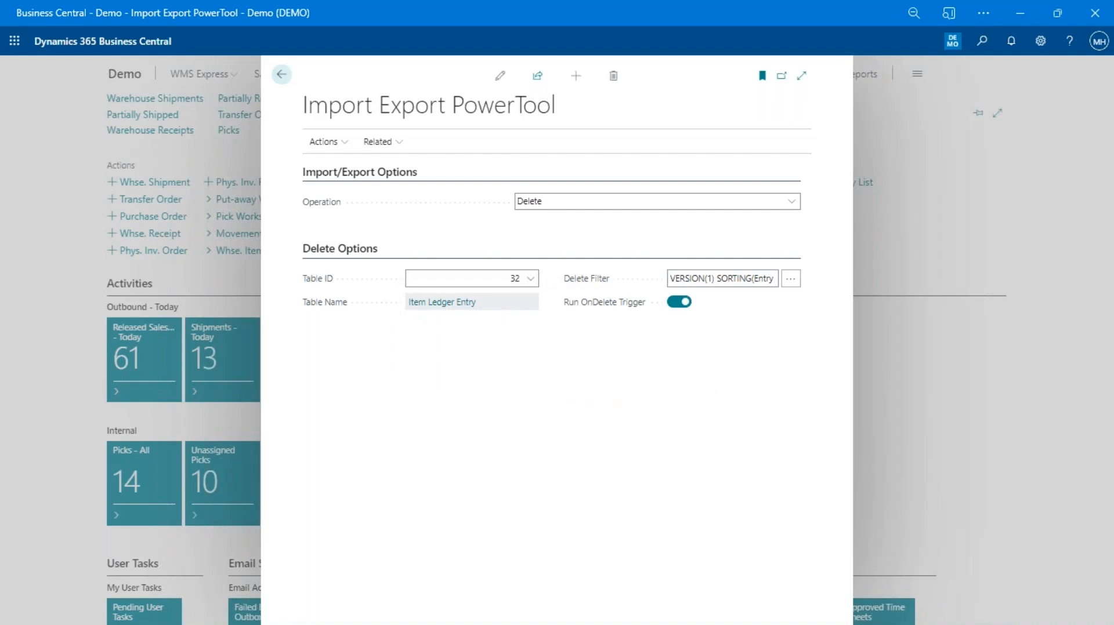